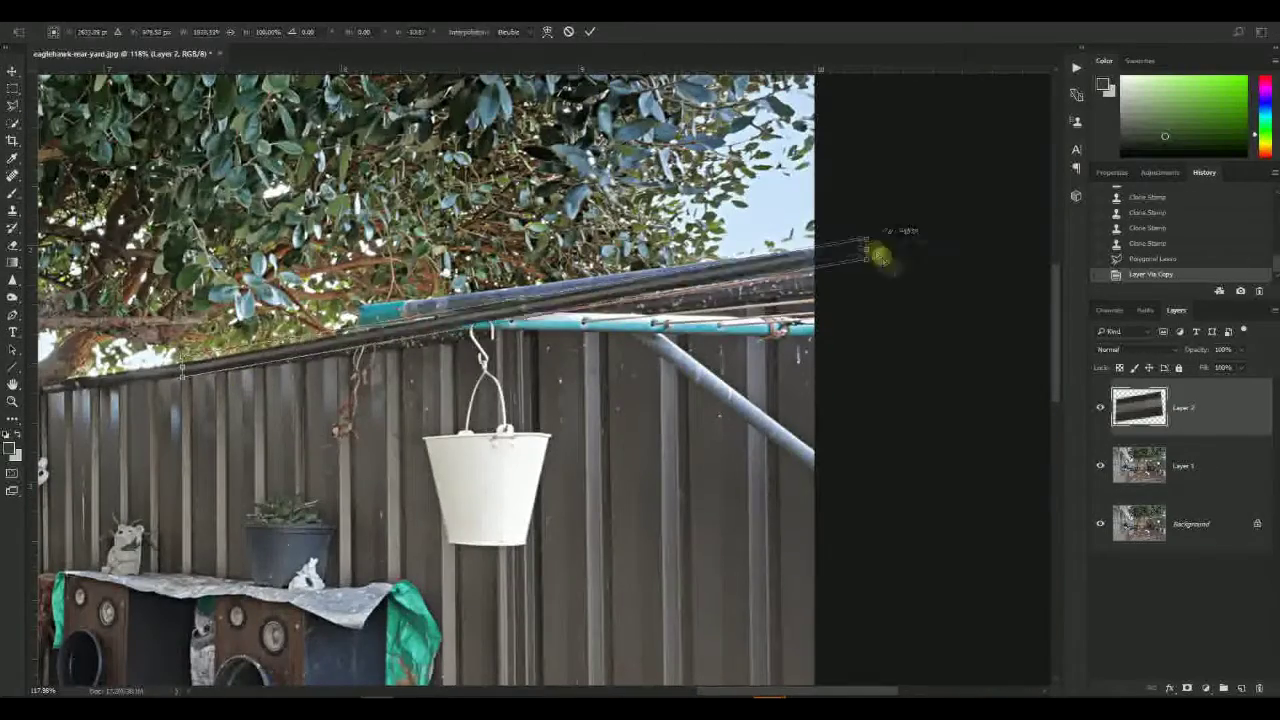
- Extend the fence-rail copy past the photo's right edge, apply the transform and select everything outside the rail
left_click_drag(879, 257, 996, 264)
key("Return")
right_click(532, 200)
left_click(572, 220)
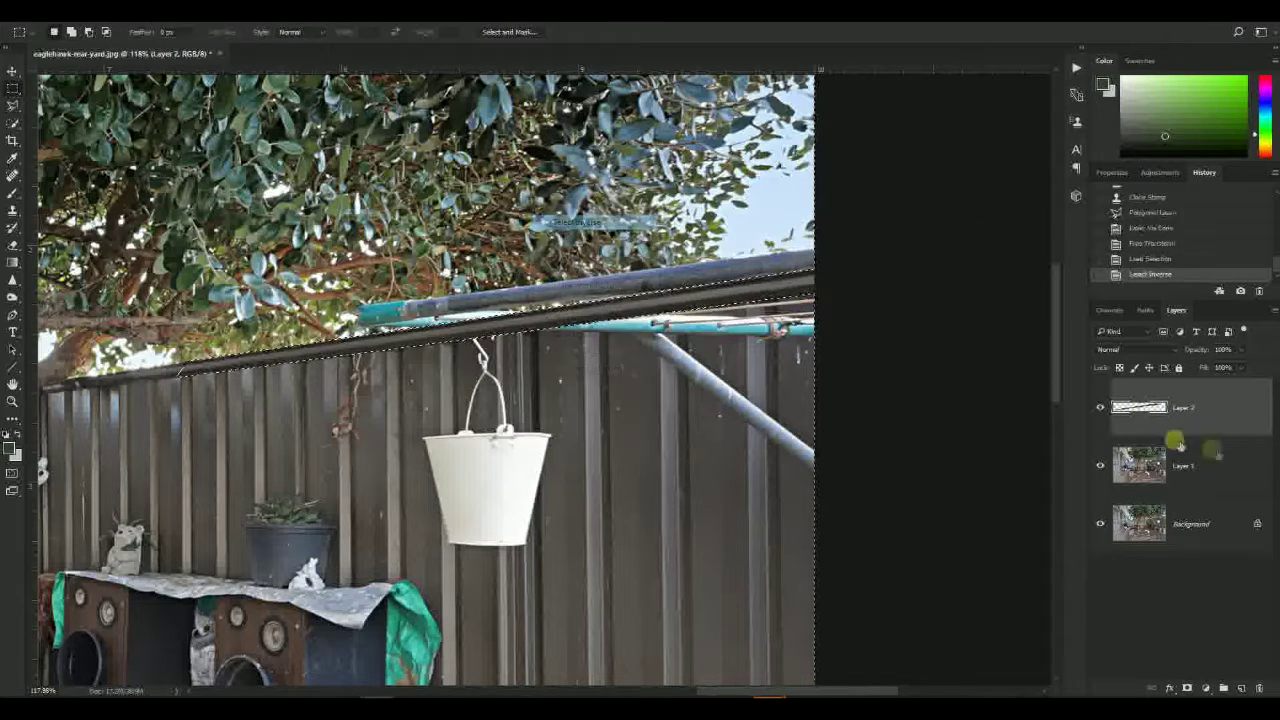
- On Layer 1, clone tree foliage and sky over the clothesline pole above the fence rail, and clear the selection
left_click(1195, 462)
key("s")
scroll(355, 290, "up", 3)
right_click(363, 286, "alt")
scroll(370, 283, "down", 4)
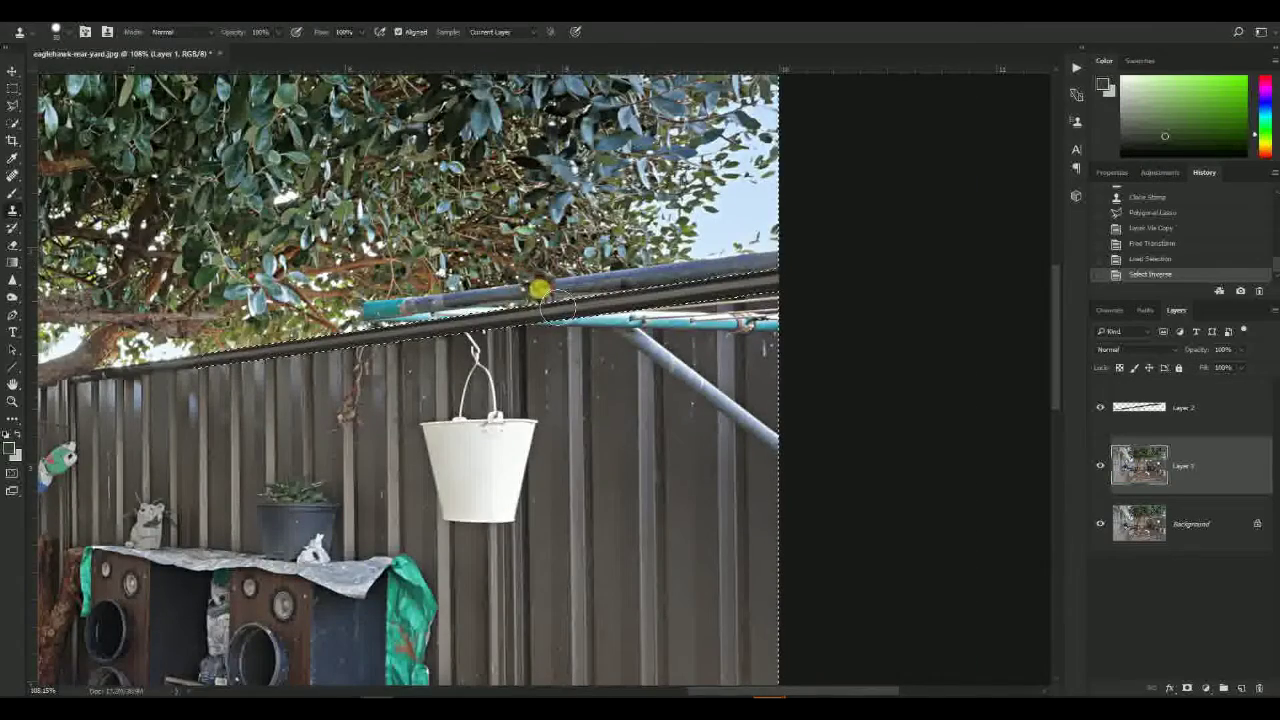
left_click_drag(356, 313, 392, 308)
scroll(497, 283, "down", 1)
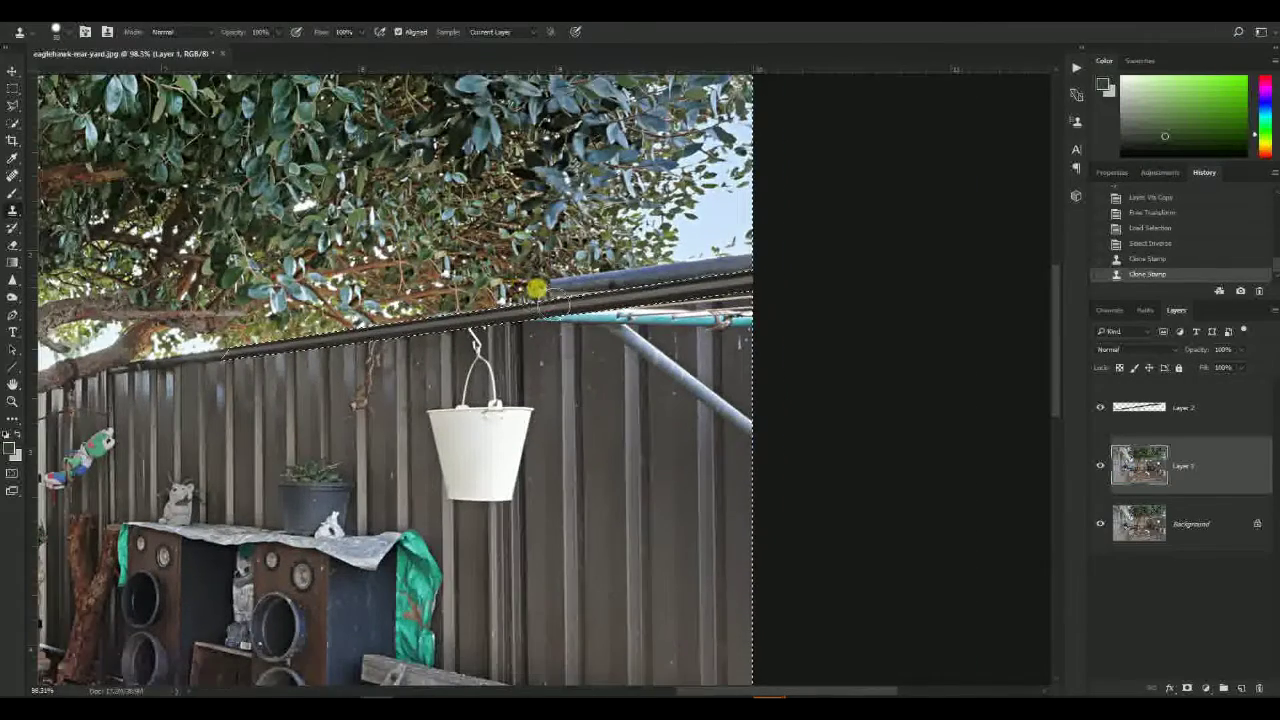
mouse_move(713, 283)
left_mouse_down()
mouse_move(792, 268)
mouse_move(766, 260)
left_mouse_up()
left_click(748, 254)
key("m")
left_click(710, 247)
- Outline a clean section of brown fence below the hanging bucket with the Polygonal Lasso and copy it to a new layer
key("l")
scroll(620, 295, "down", 2)
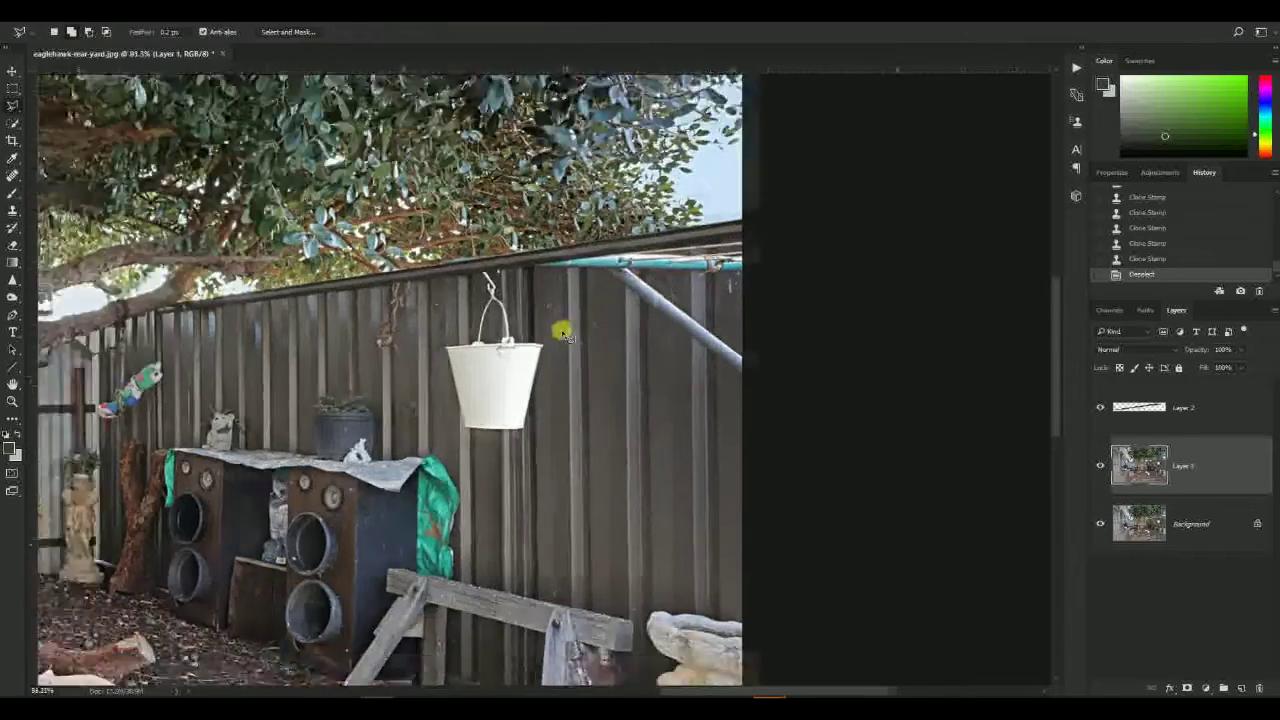
scroll(560, 385, "up", 3)
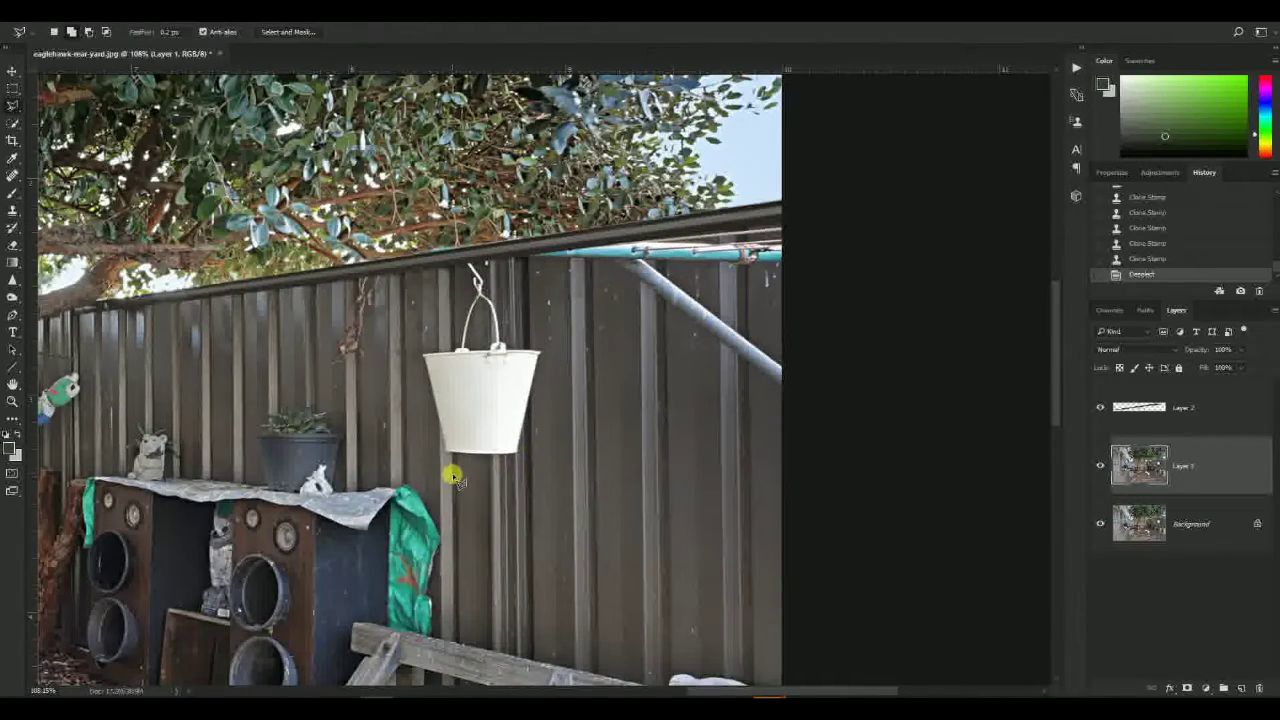
left_click(820, 604)
scroll(803, 543, "down", 3)
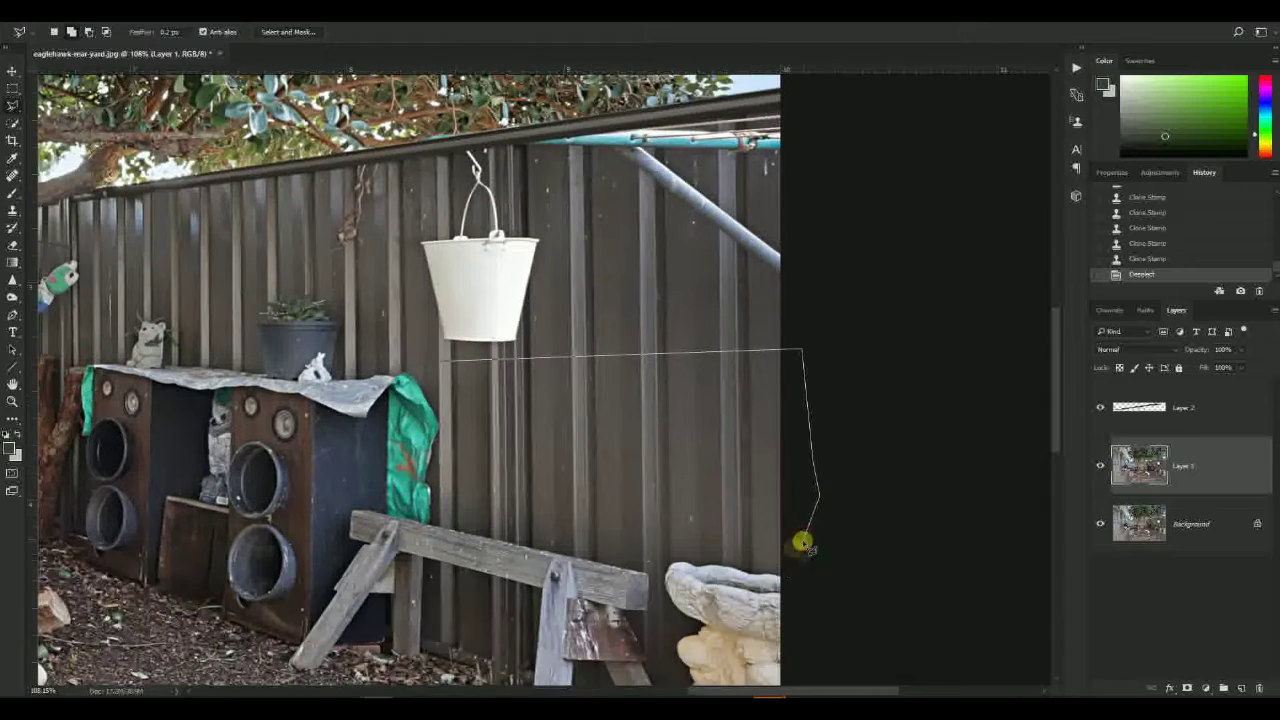
double_click(441, 522)
key("ctrl+j")
- Transform the fence patch upward so it covers the white bucket and clothesline and meets the sloping rail
key("ctrl+t")
mouse_move(609, 352)
left_mouse_down()
mouse_move(620, 127)
mouse_move(570, 256)
mouse_move(557, 223)
mouse_move(557, 260)
mouse_move(557, 229)
left_mouse_up()
scroll(566, 262, "up", 2)
left_click_drag(769, 230, 771, 223)
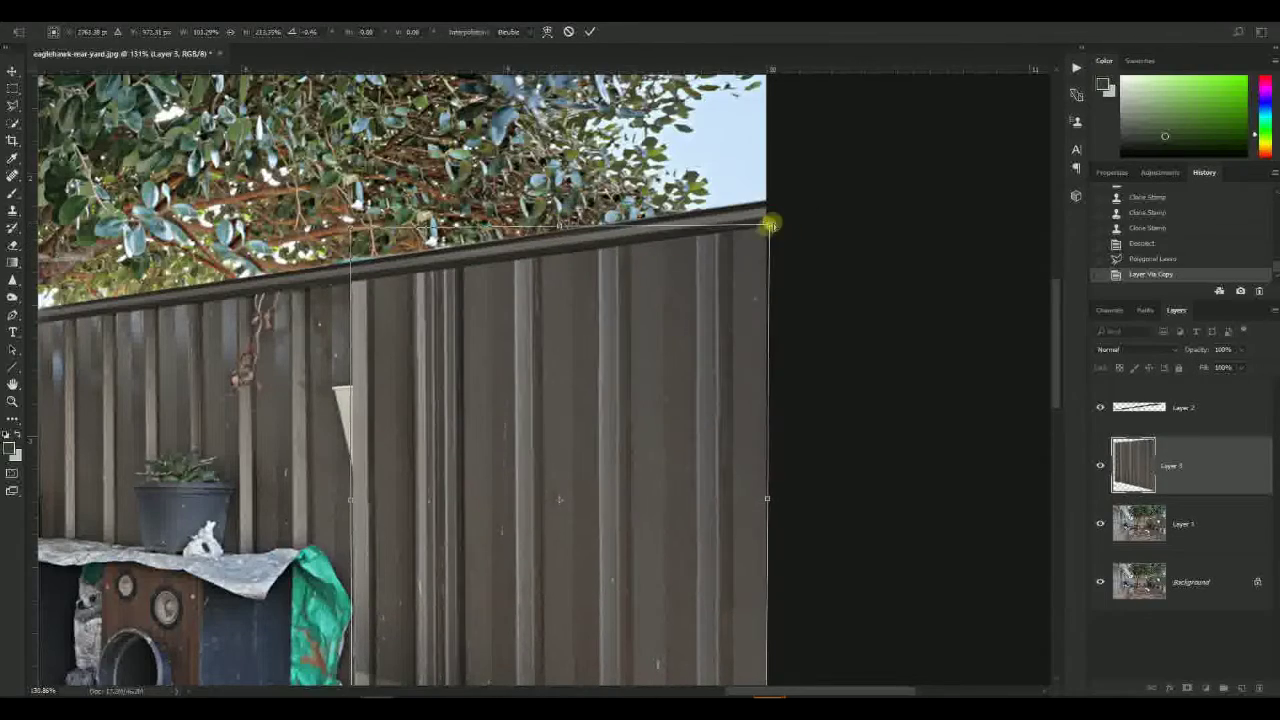
key("Return")
- Erase the fence patch's excess where it overlaps the trestle and birdbath, and merge the patch with Layer 1
scroll(700, 400, "down", 5)
scroll(689, 446, "up", 2)
key("e")
left_click(625, 553)
mouse_move(597, 515)
left_mouse_down()
mouse_move(638, 562)
mouse_move(541, 530)
left_mouse_up()
left_click_drag(700, 560, 493, 491)
left_click(1117, 523, "shift")
key("ctrl+e")
- Heal and clone away the leftover bucket edge and the patch seam on the brown fence
scroll(578, 366, "up", 4)
key("j")
right_click(546, 337, "alt")
mouse_move(579, 366)
left_mouse_down()
mouse_move(569, 334)
mouse_move(542, 337)
mouse_move(567, 319)
left_mouse_up()
left_click_drag(545, 318, 548, 340)
key("s")
left_click_drag(566, 437, 562, 352)
left_click_drag(566, 305, 567, 325)
scroll(595, 377, "down", 6)
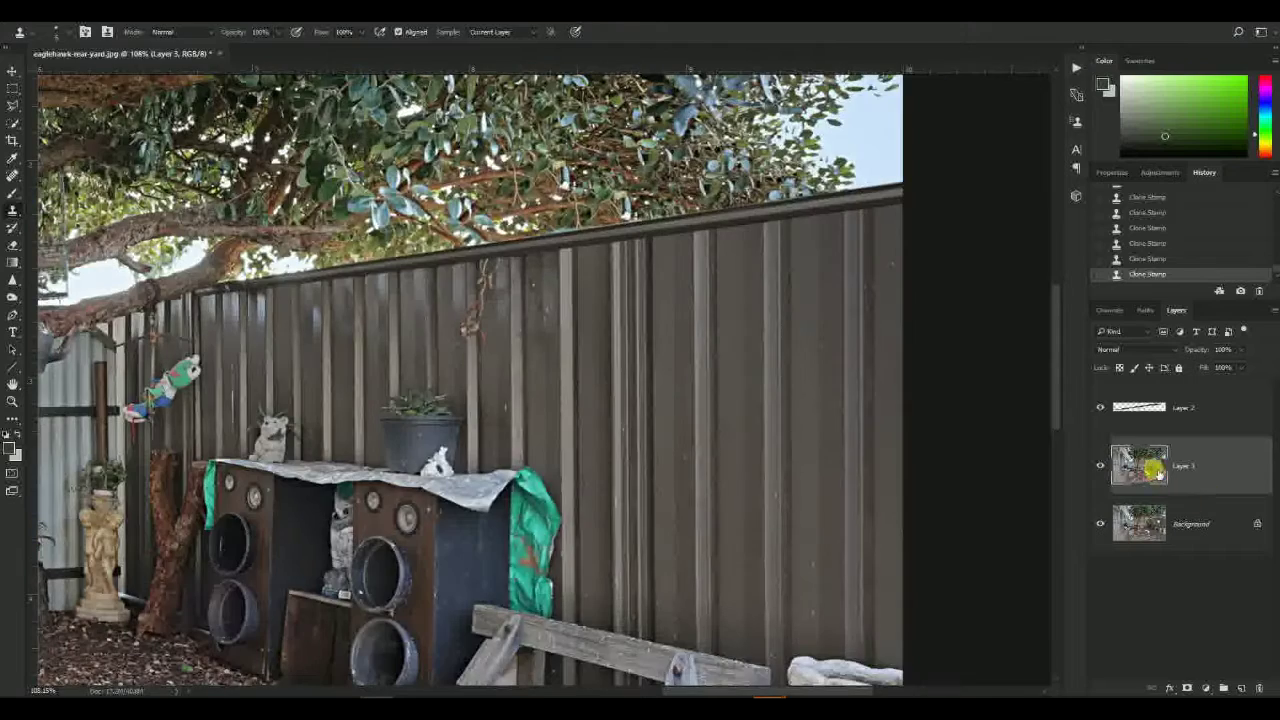
- Clone clean fence panels over the dried vine hanging from the rail above the potted plant
scroll(660, 405, "down", 3)
left_click_drag(677, 408, 577, 351)
scroll(583, 403, "up", 1)
key("l")
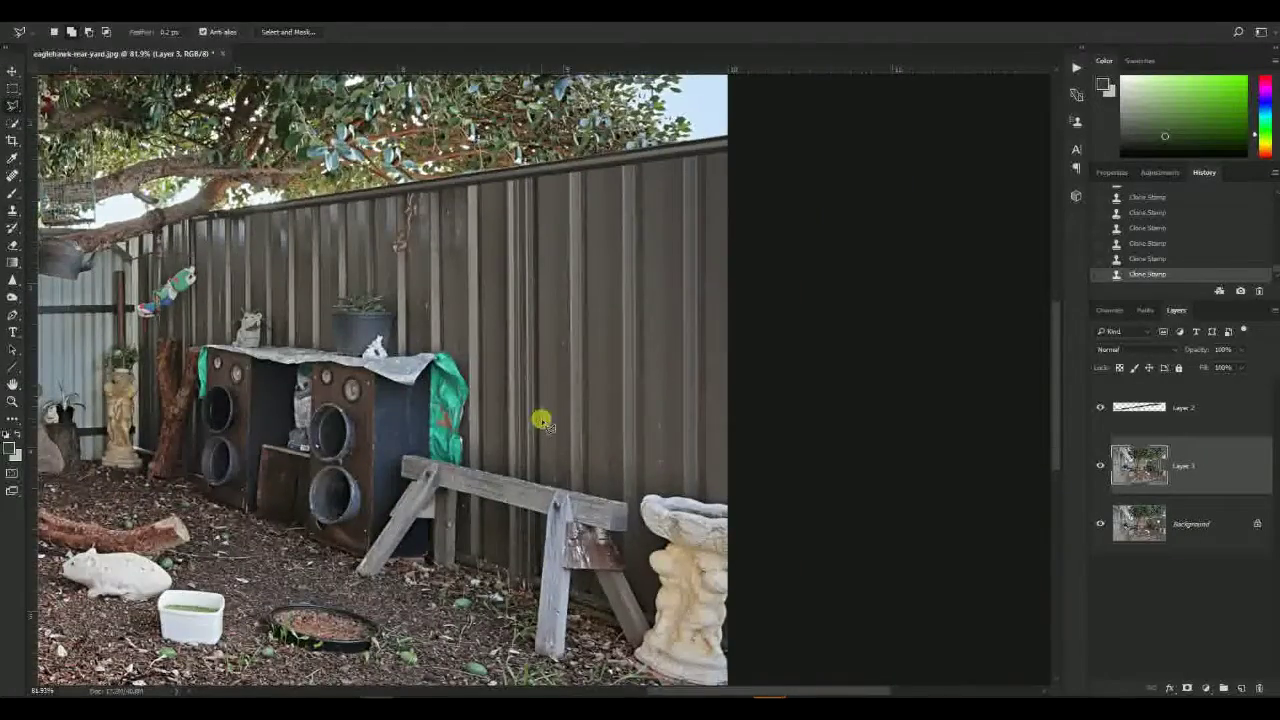
scroll(500, 370, "down", 2)
scroll(470, 290, "up", 6)
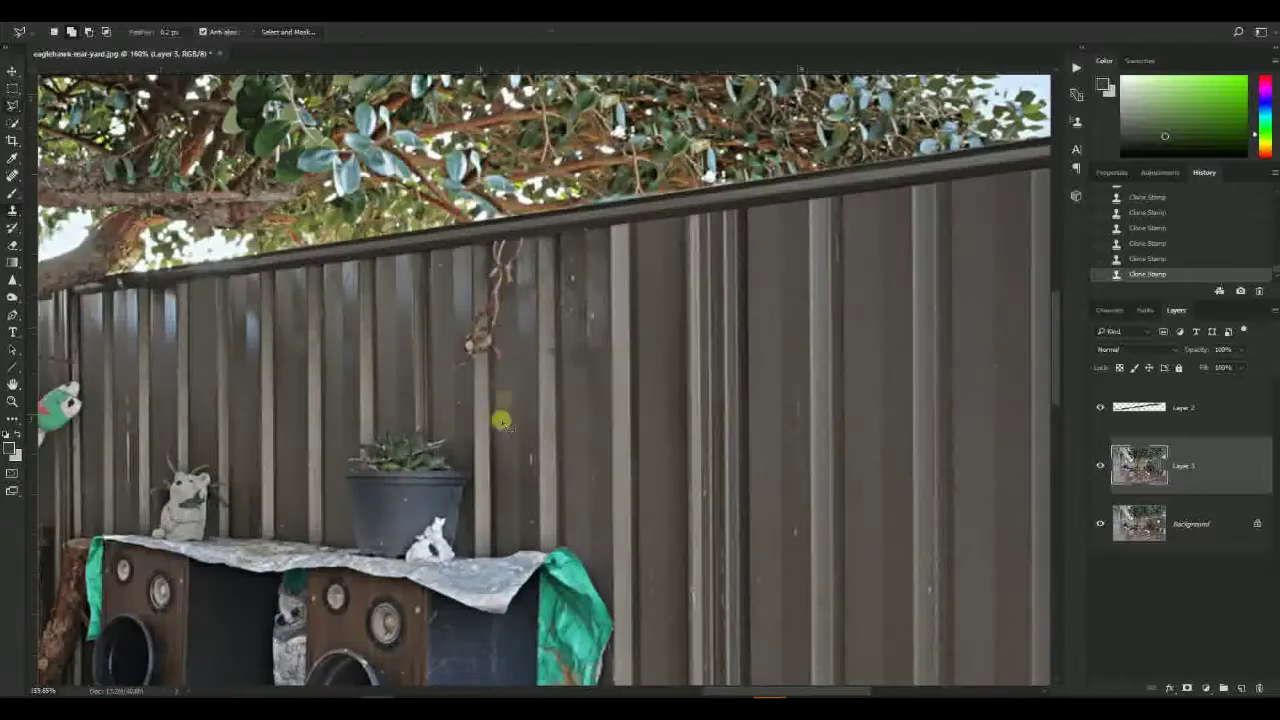
key("s")
left_click(498, 405, "alt")
mouse_move(477, 357)
left_mouse_down()
mouse_move(481, 383)
mouse_move(490, 355)
mouse_move(484, 422)
mouse_move(492, 313)
mouse_move(512, 329)
mouse_move(499, 288)
left_mouse_up()
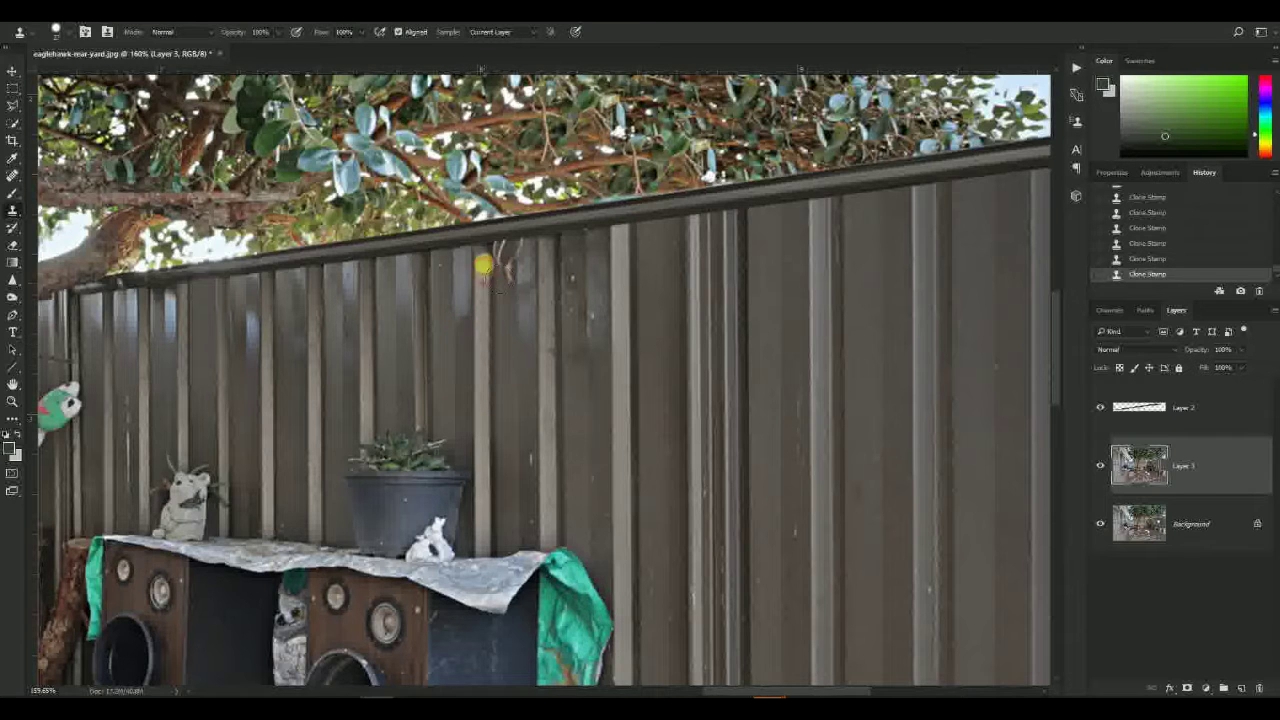
scroll(520, 262, "down", 4)
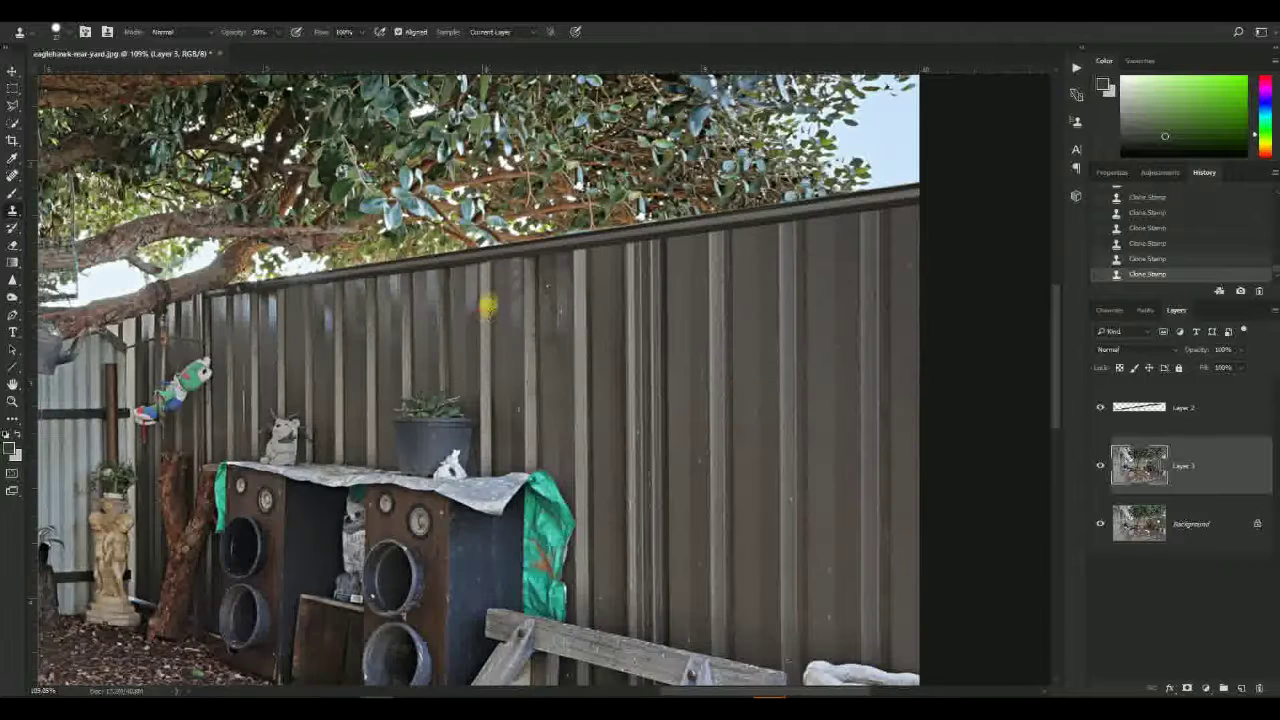
- Heal and clone away the wires that hang the bird cage from the tree branch
key("l")
left_click_drag(379, 355, 577, 357)
scroll(373, 362, "up", 5)
key("j")
left_click_drag(455, 230, 460, 256)
left_click_drag(461, 260, 466, 283)
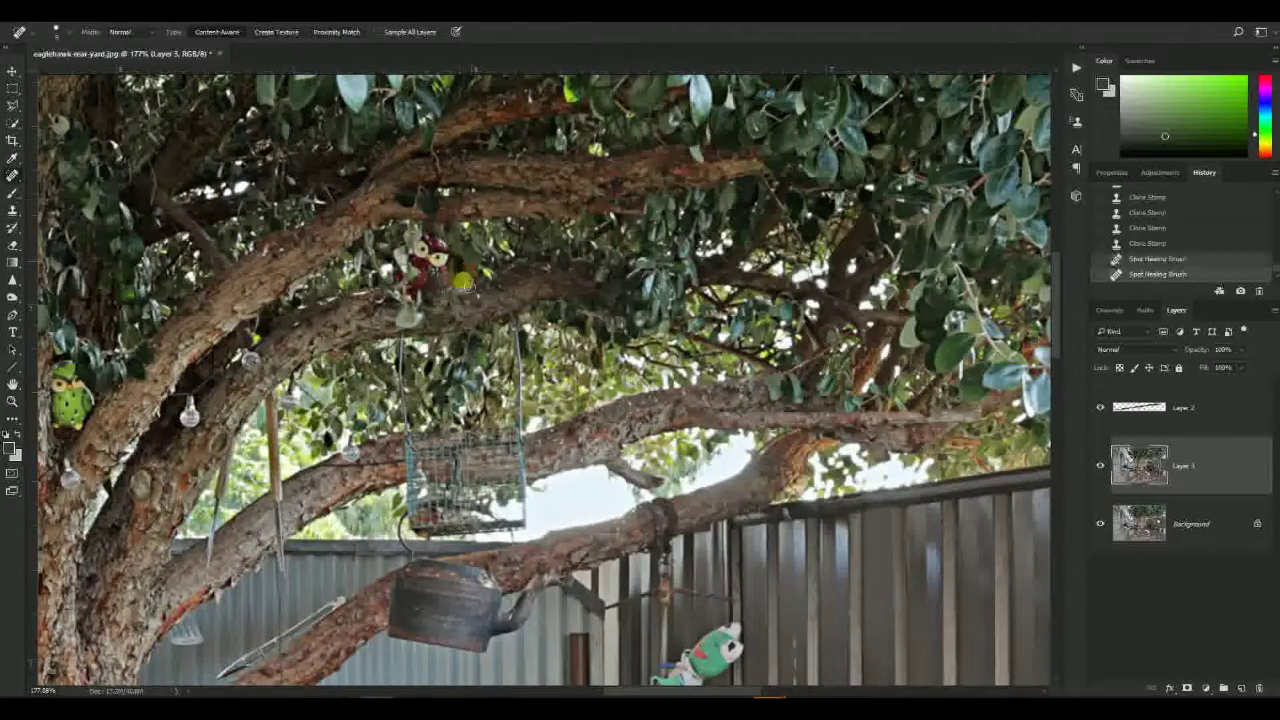
key("s")
right_click(491, 249, "alt")
key("j")
left_click_drag(522, 408, 492, 292)
left_click_drag(405, 370, 405, 452)
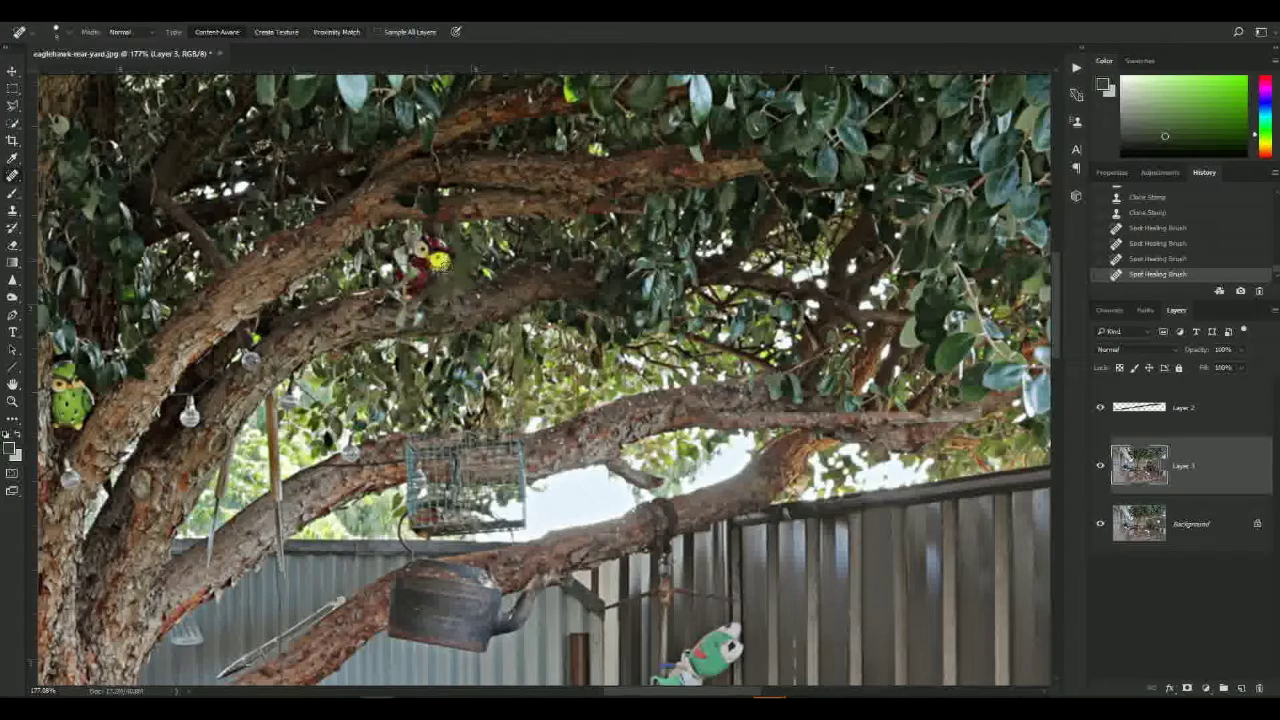
- Undo the healing attempt on the red owl ornament and clone foliage over it with the Clone Stamp
left_click_drag(434, 244, 446, 260)
scroll(486, 288, "down", 4)
scroll(483, 282, "up", 4)
key("ctrl+z")
key("s")
right_click(457, 240, "alt")
left_click(480, 272)
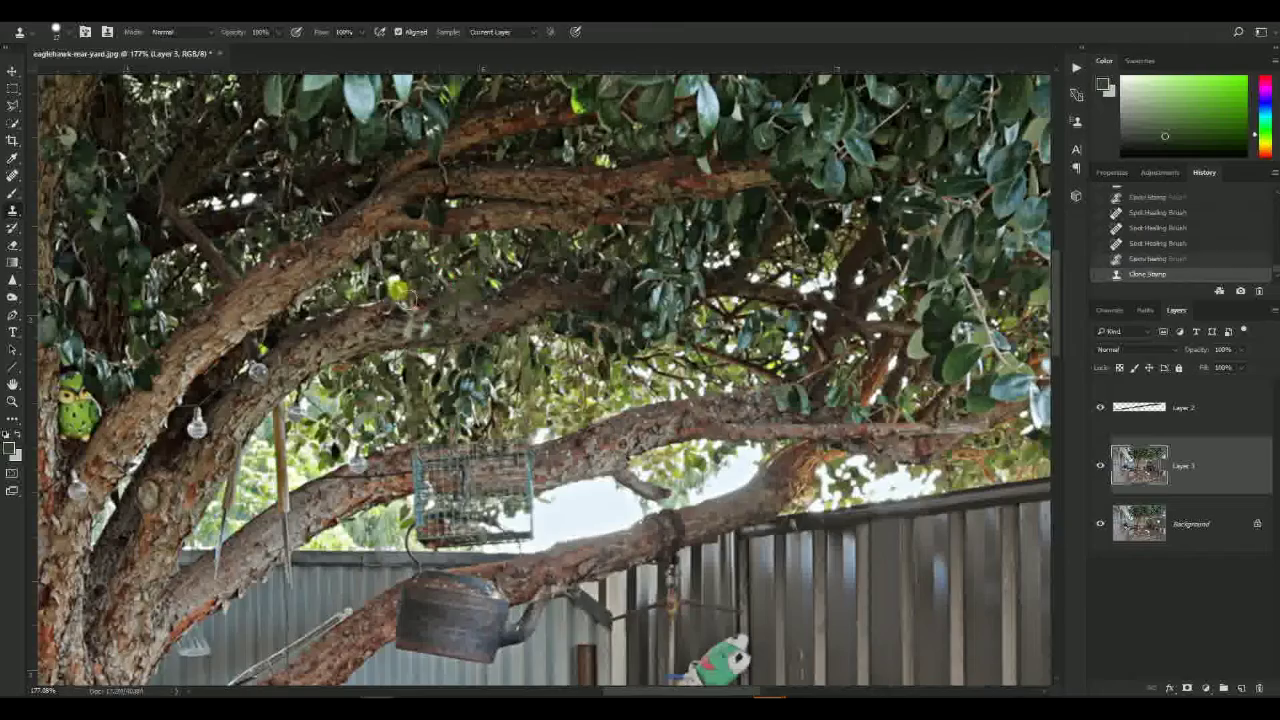
left_click(410, 284)
- Clone branch bark and foliage over the upper half of the hanging bird cage
scroll(443, 363, "down", 4)
scroll(430, 310, "up", 6)
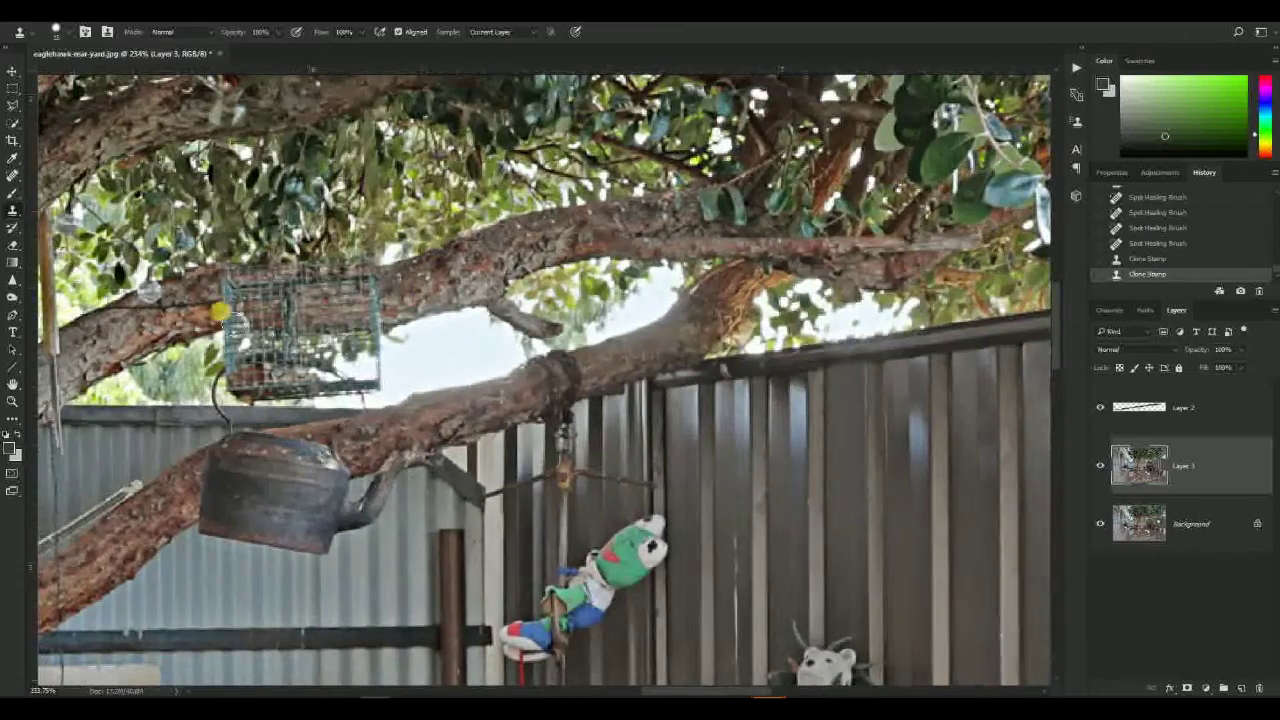
left_click(320, 314)
left_click(372, 318)
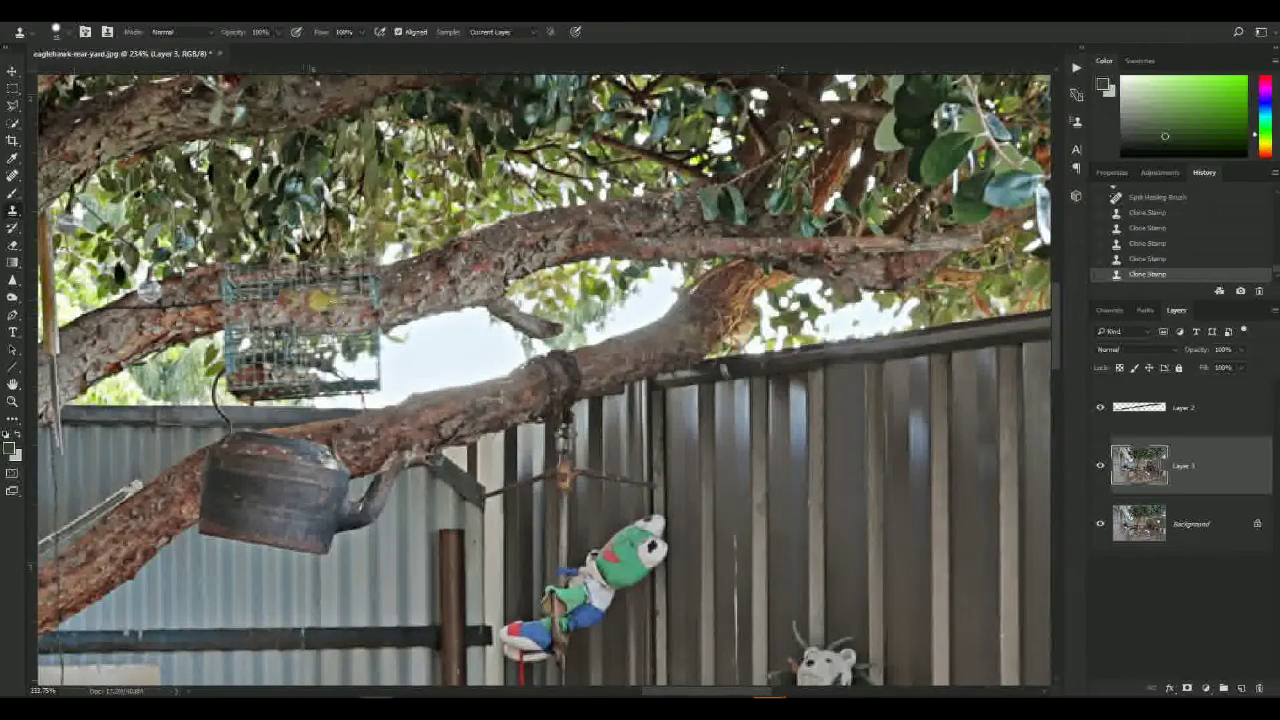
left_click(424, 286, "alt")
left_click_drag(245, 288, 368, 285)
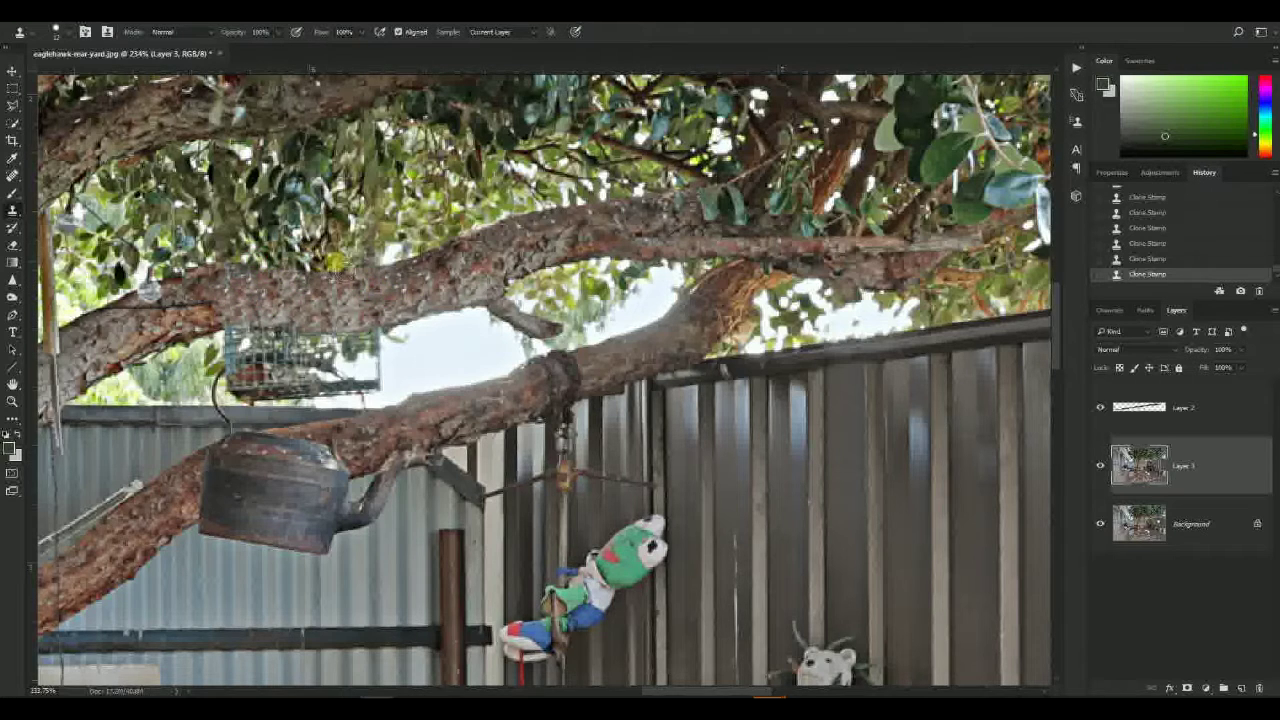
- Clone sky and background foliage over the remaining lower half of the bird cage
scroll(390, 310, "down", 2)
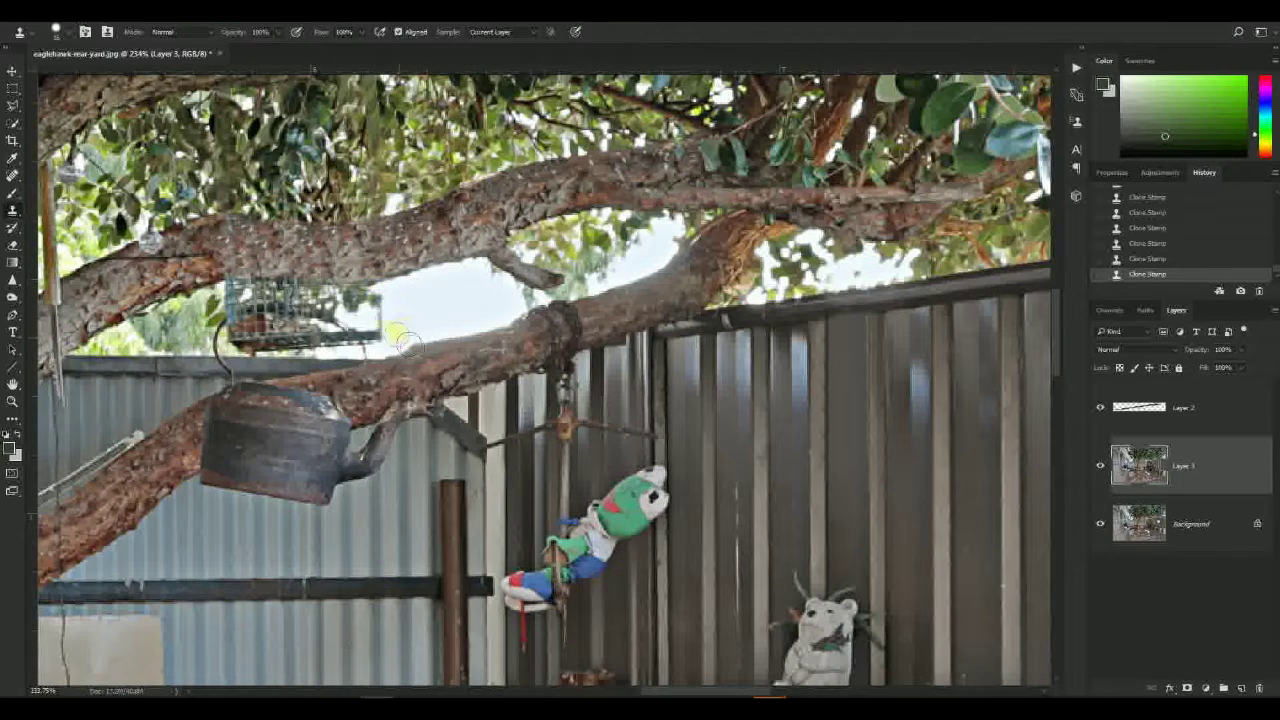
scroll(242, 371, "down", 2)
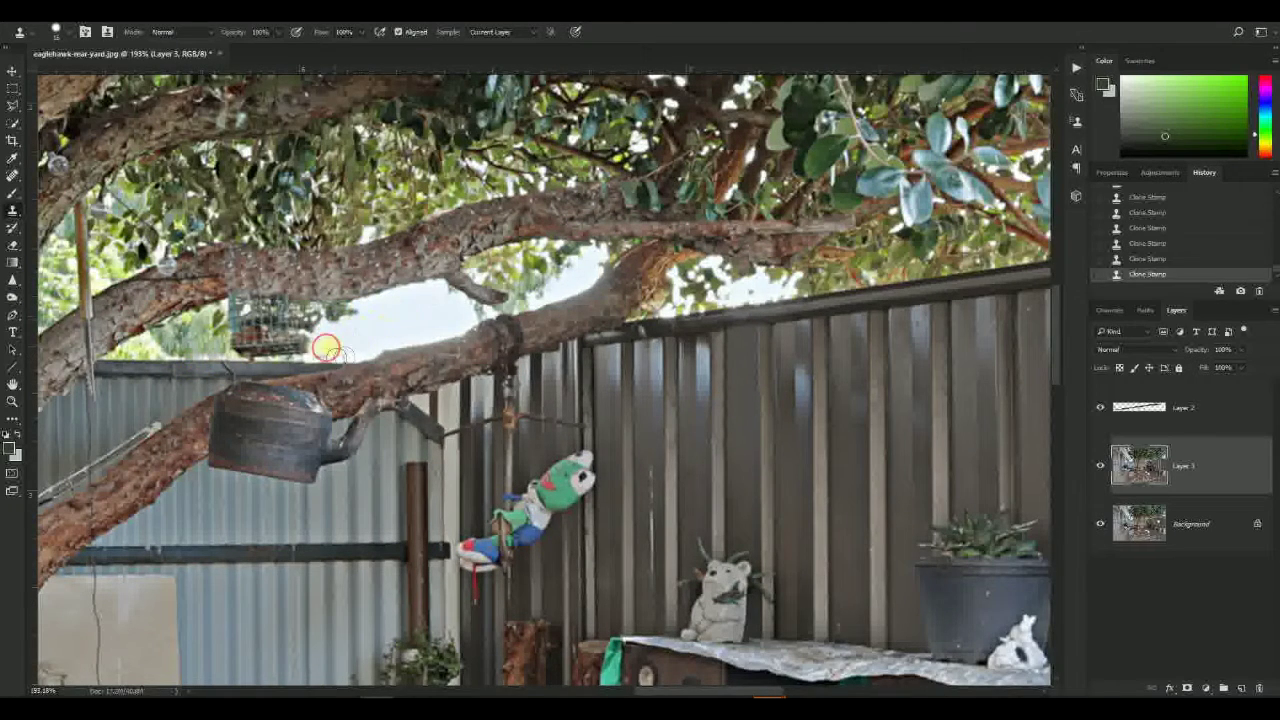
mouse_move(337, 326)
left_mouse_down()
mouse_move(260, 332)
mouse_move(315, 343)
mouse_move(306, 363)
mouse_move(288, 355)
left_mouse_up()
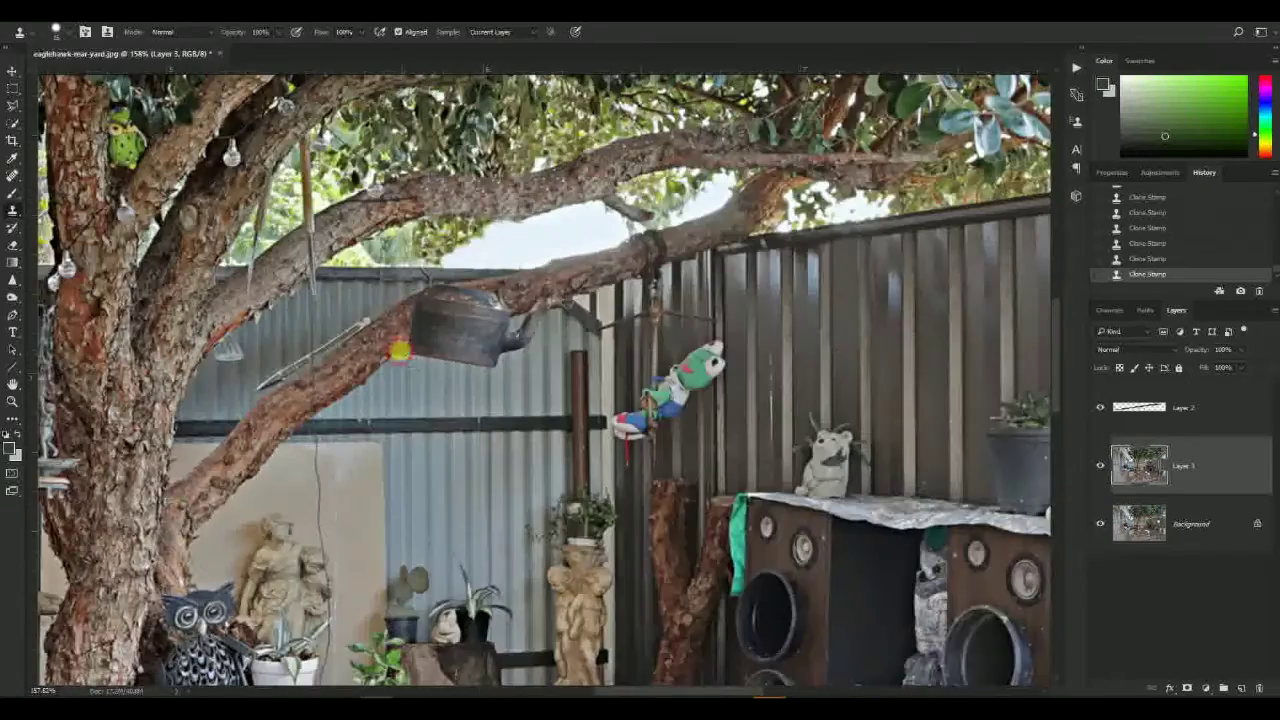
- Heal and clone away the hanging sticks, wire and glass ornament in front of the corrugated fence
key("l")
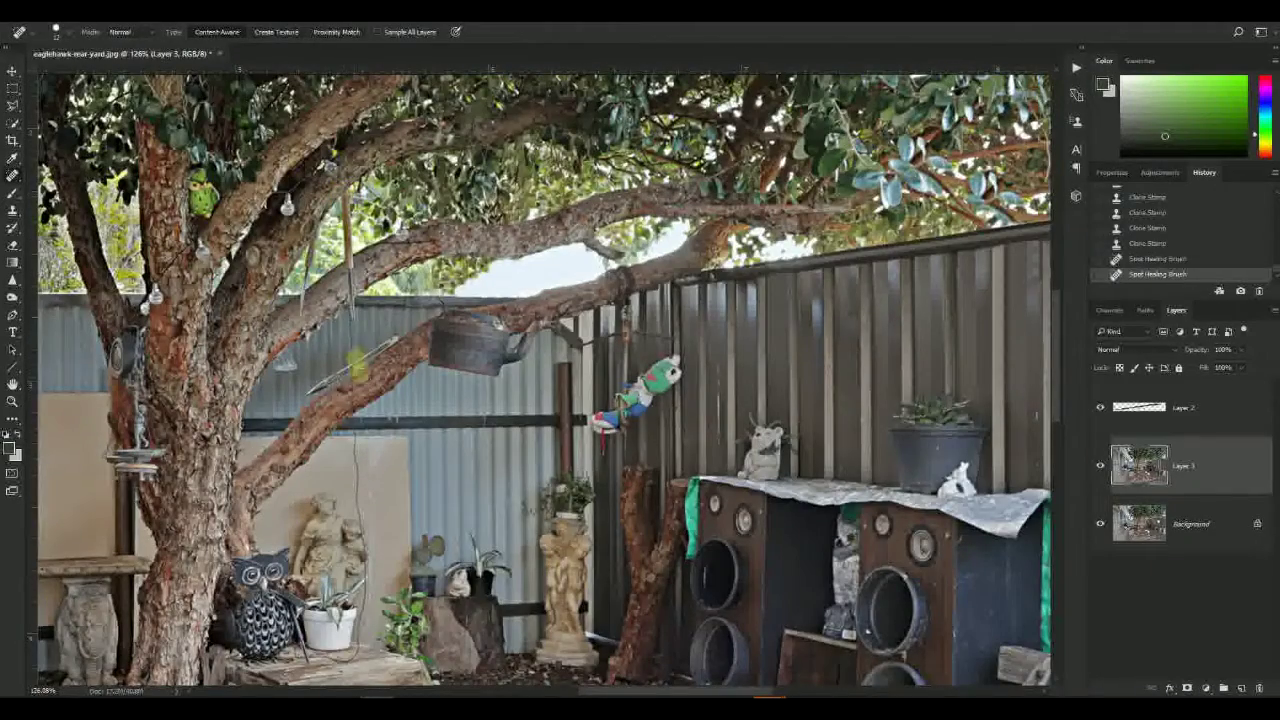
scroll(369, 370, "up", 4)
key("s")
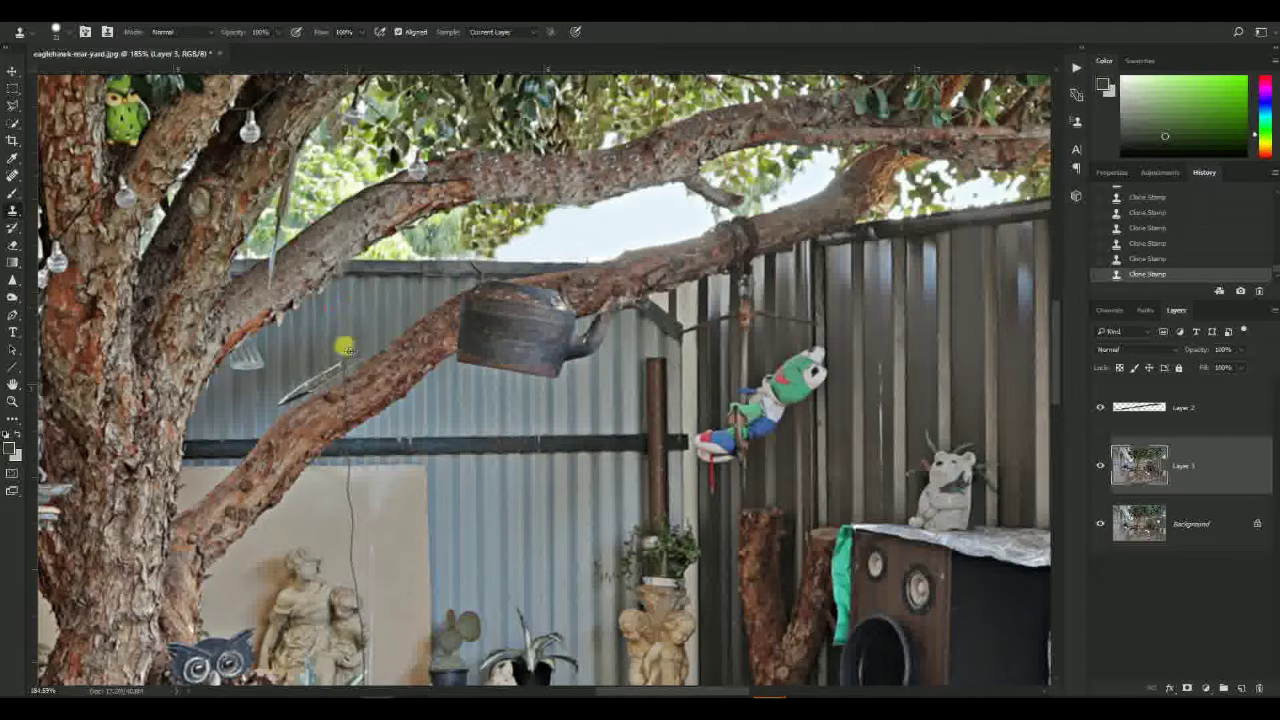
left_click(311, 373)
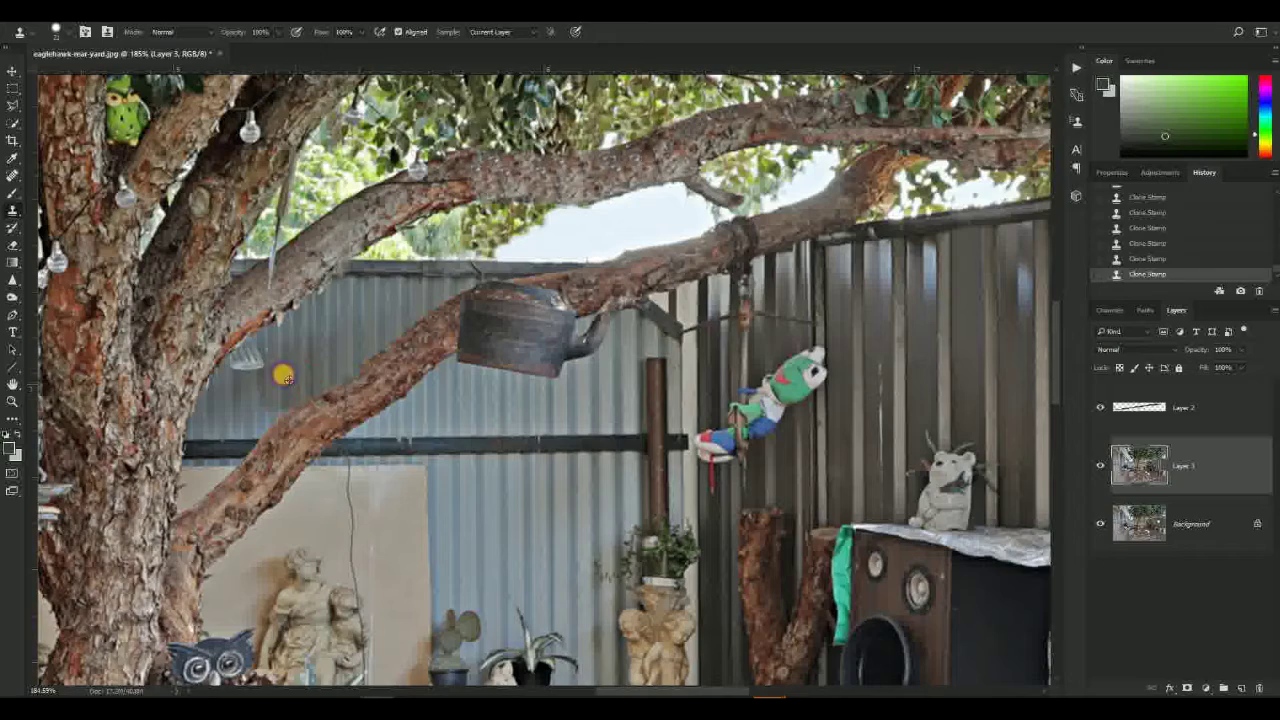
mouse_move(243, 374)
left_mouse_down()
mouse_move(242, 354)
mouse_move(292, 350)
left_mouse_up()
key("j")
left_click(302, 181)
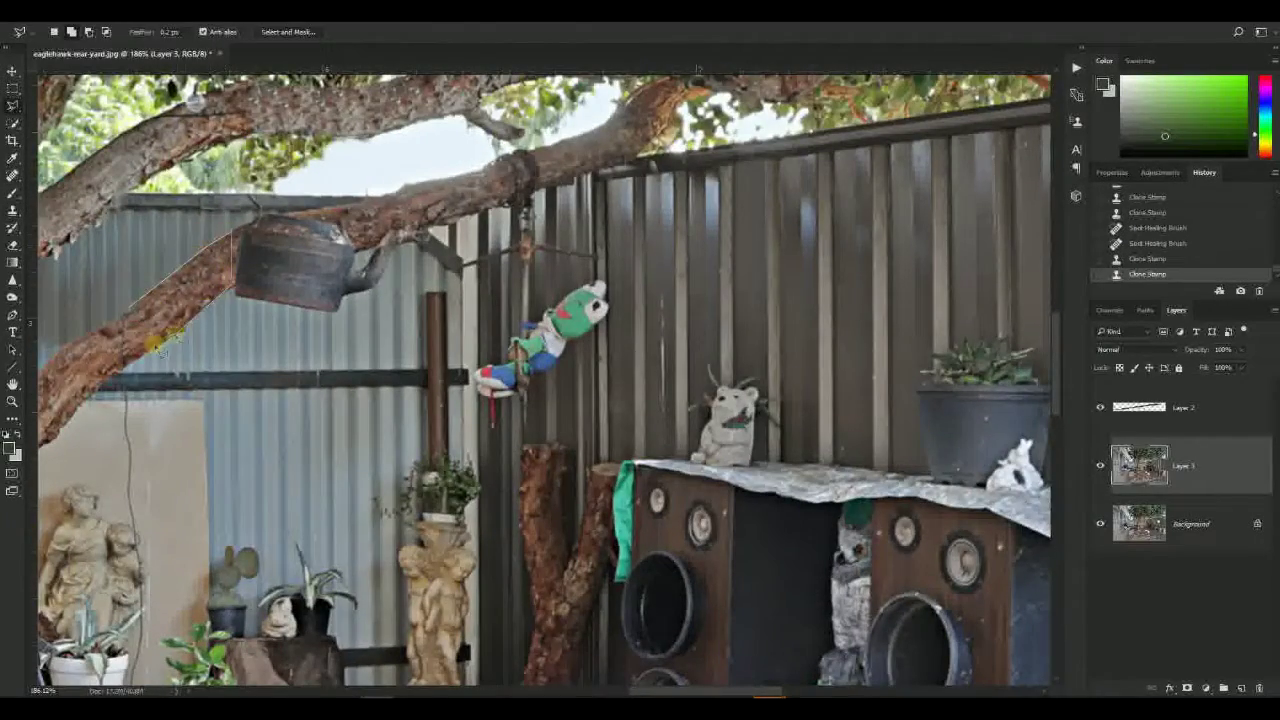
- Copy the outlined piece of the lower branch to a new layer and warp it over the top of the hanging kettle
key("Return")
key("ctrl+j")
key("ctrl+t")
right_click(358, 206)
left_click_drag(339, 168, 367, 202)
left_click_drag(315, 226, 329, 219)
right_click(311, 226)
right_click(302, 202)
left_click(333, 303)
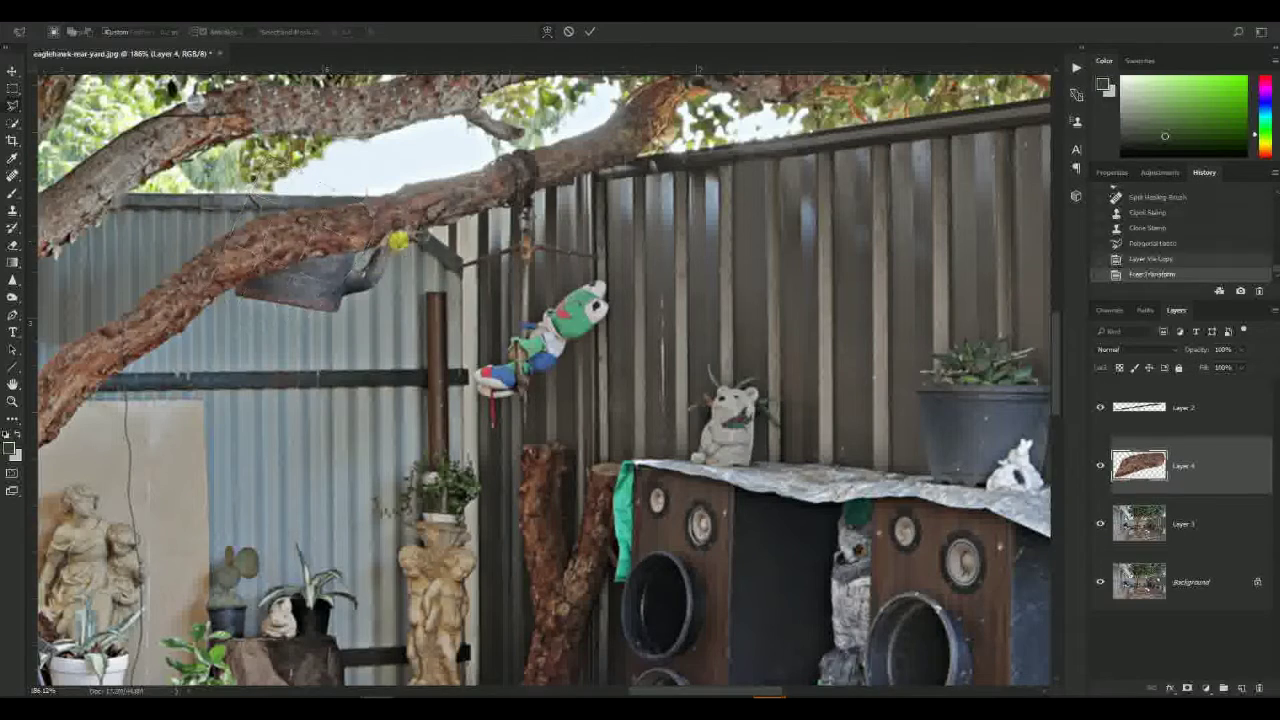
key("Return")
- Select the area outside the branch copy, clone corrugated fence over the rest of the kettle on Layer 3, and deselect
scroll(390, 252, "down", 1)
right_click(371, 239)
left_click(412, 262)
left_click(1184, 524)
key("s")
left_click(328, 323, "alt")
left_click_drag(318, 308, 345, 308)
left_click_drag(345, 306, 368, 306)
left_click_drag(368, 304, 396, 288)
left_click_drag(404, 268, 400, 288)
left_click_drag(396, 284, 408, 300)
left_click_drag(338, 281, 426, 260)
key("m")
key("ctrl+d")
- Merge the three retouched layers above the Background into one and duplicate the merged layer
scroll(358, 355, "down", 5)
scroll(358, 355, "down", 10)
scroll(409, 417, "up", 5)
scroll(343, 370, "down", 6)
scroll(484, 424, "up", 2)
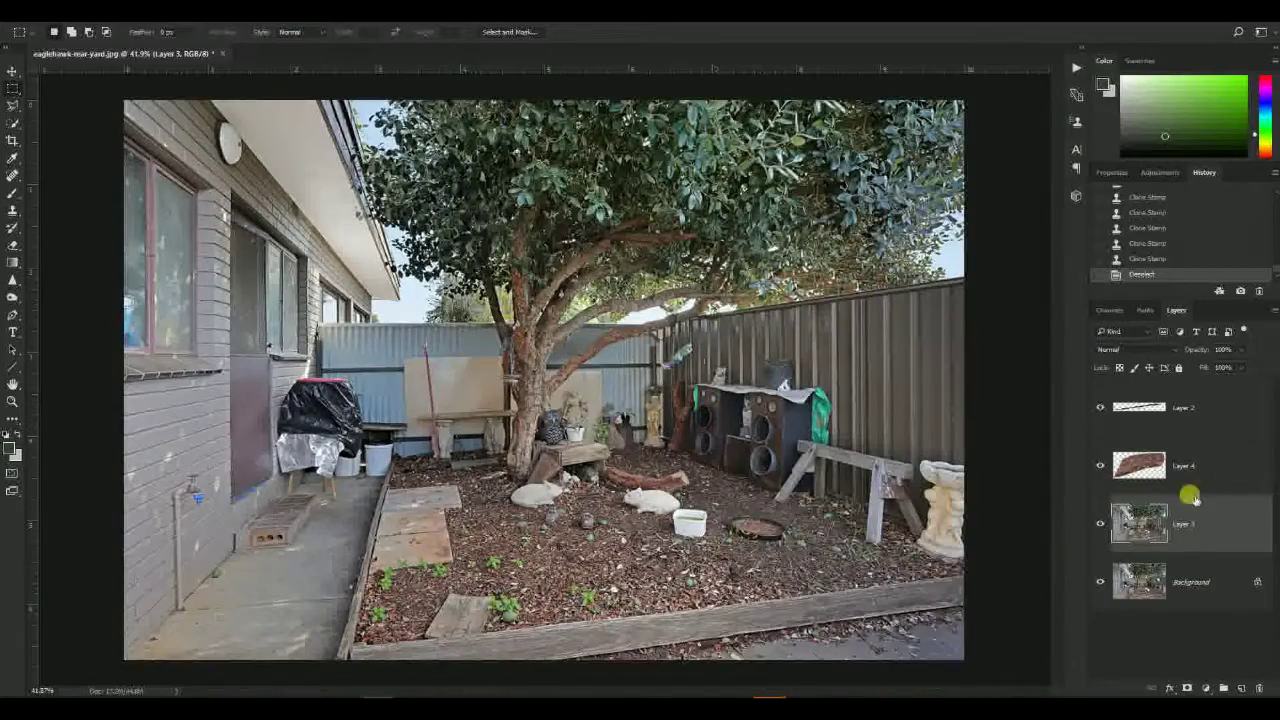
left_click(1190, 410, "shift")
key("ctrl+e")
key("ctrl+j")
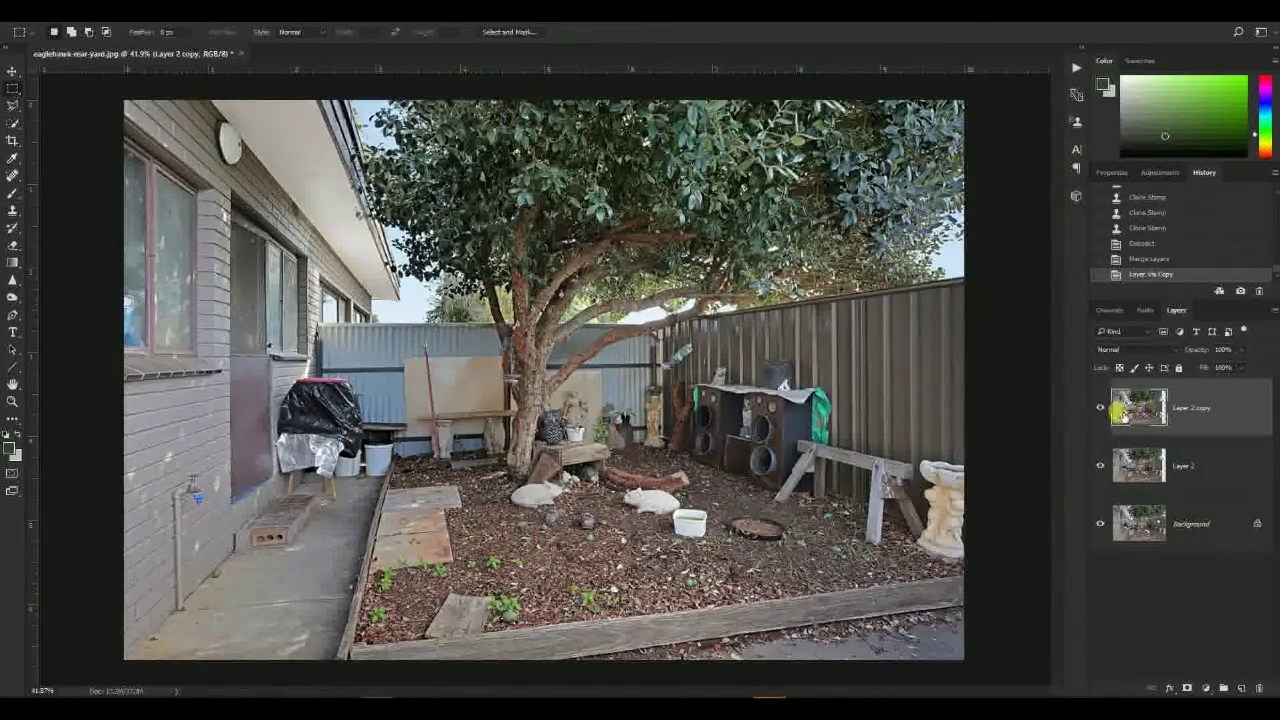
- Outline the brown fence section above the trestle and birdbath with the Polygonal Lasso and copy it to a new layer
scroll(445, 262, "up", 5)
key("l")
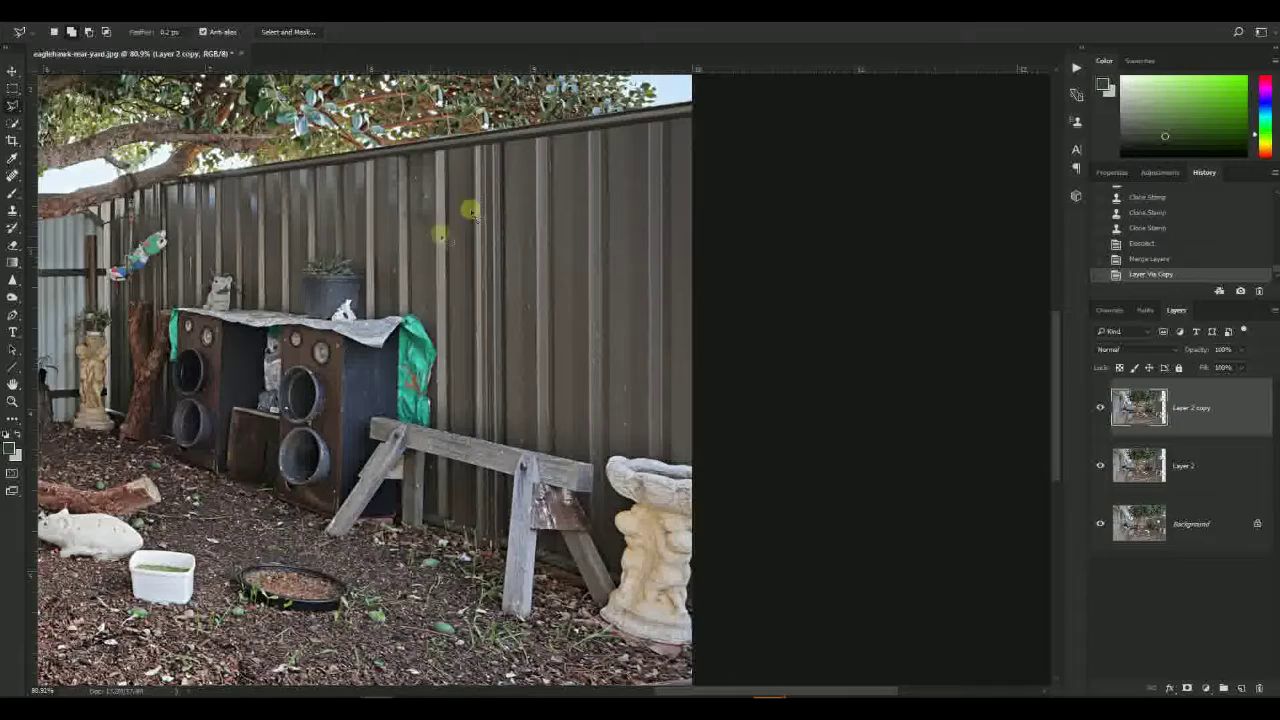
scroll(243, 243, "down", 3)
scroll(243, 240, "up", 5)
scroll(480, 244, "down", 1)
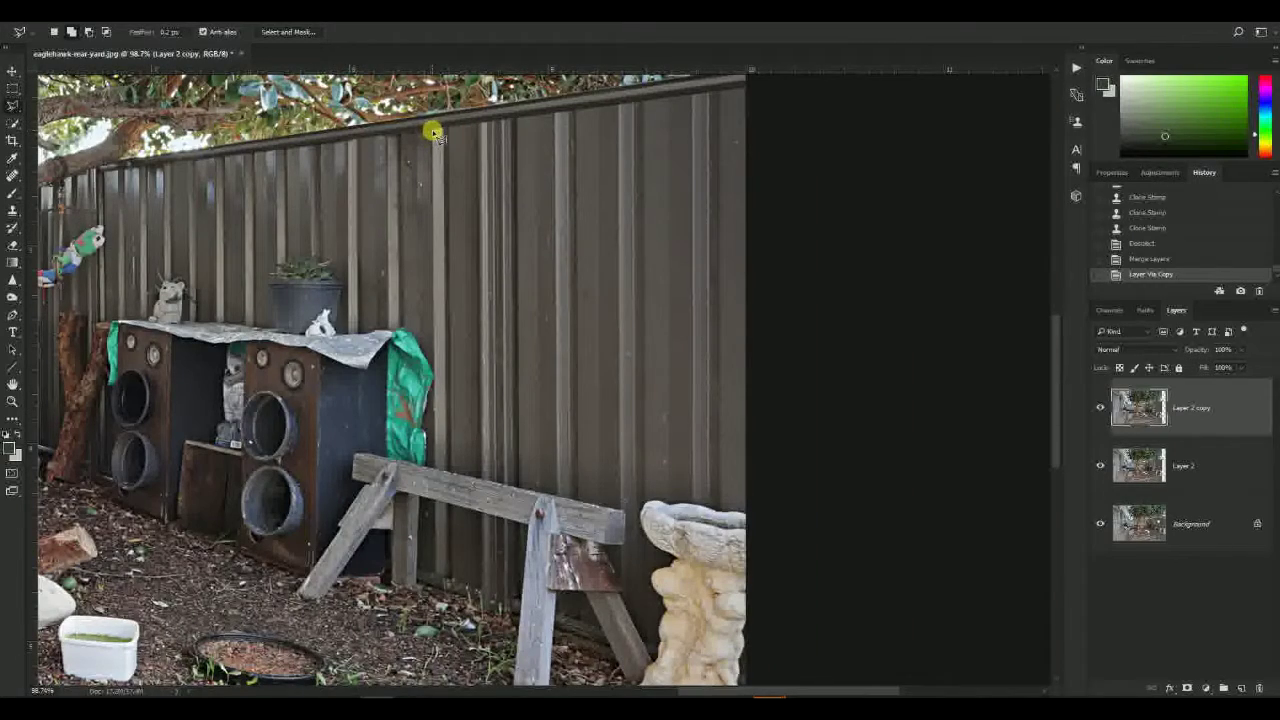
mouse_move(525, 107)
left_mouse_down()
mouse_move(675, 105)
mouse_move(655, 131)
mouse_move(662, 435)
mouse_move(648, 542)
left_mouse_up()
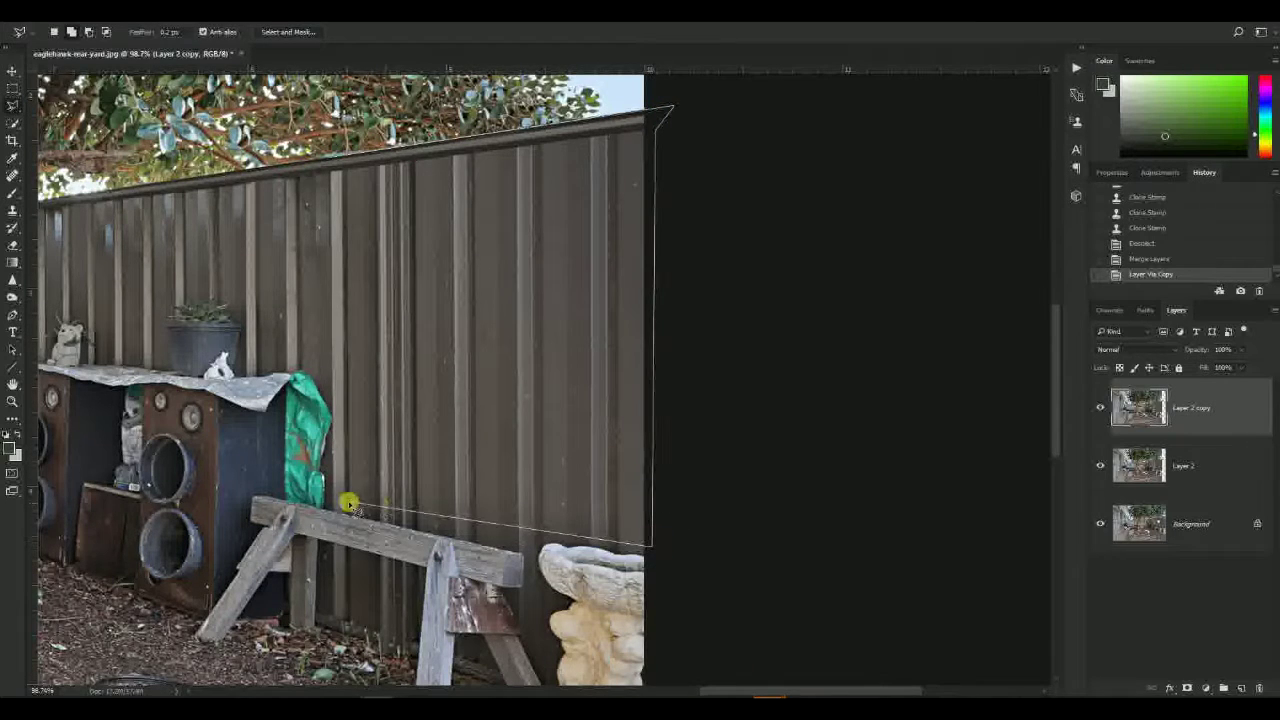
left_click(330, 163)
scroll(560, 386, "down", 3)
key("ctrl+j")
- Flip the fence copy vertically, skew it to follow the ground line and cover the trestle and birdbath, and apply the transform
key("ctrl+t")
right_click(511, 213)
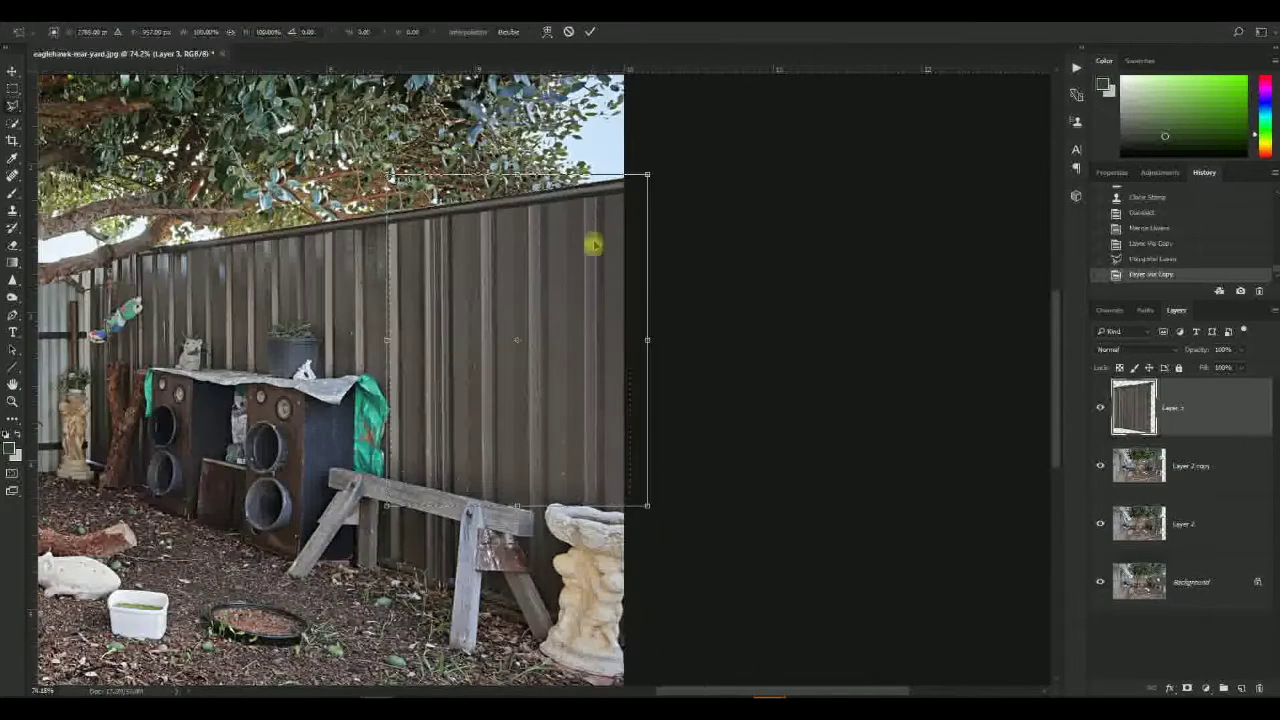
left_click(500, 280)
left_click_drag(516, 174, 516, 464)
left_click_drag(543, 377, 548, 512)
left_click_drag(651, 479, 651, 534)
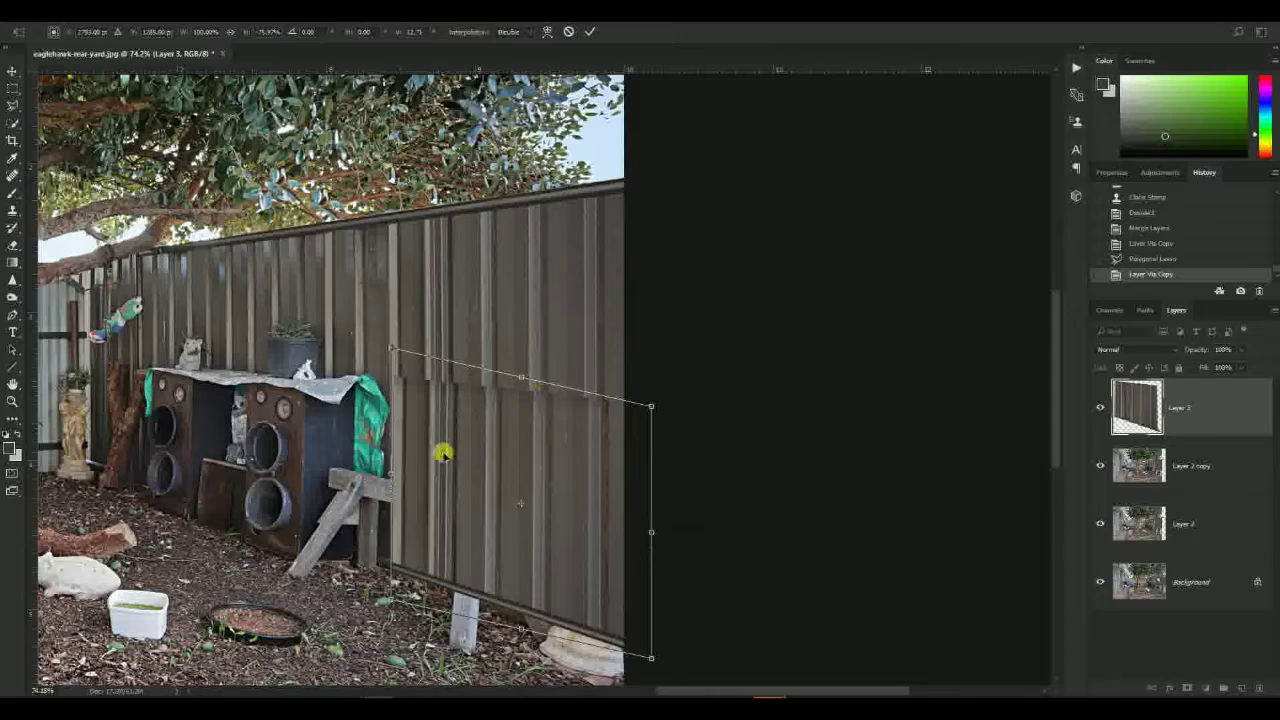
scroll(440, 450, "up", 1)
left_click_drag(531, 369, 525, 345)
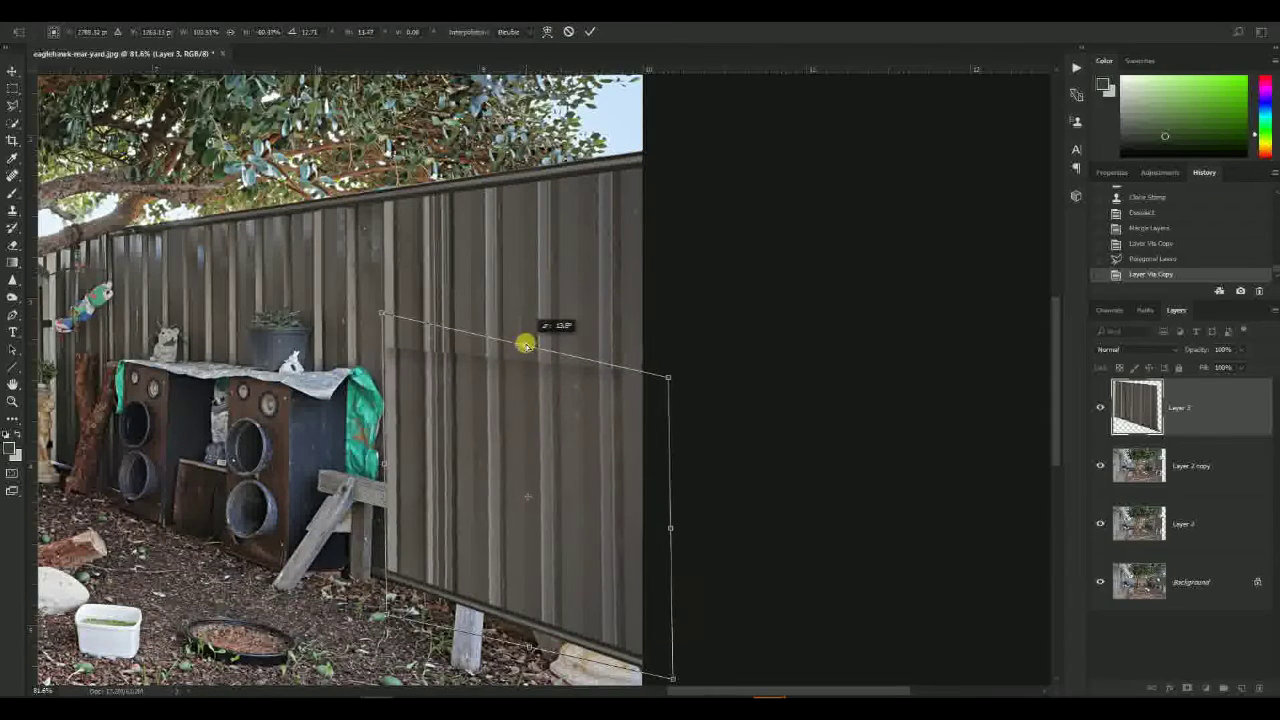
key("Return")
- Erase the upper edge of the flipped fence copy to blend it into the fence behind
scroll(540, 345, "down", 2)
key("e")
left_click_drag(677, 366, 576, 382)
left_click_drag(689, 389, 462, 374)
left_click_drag(652, 371, 446, 356)
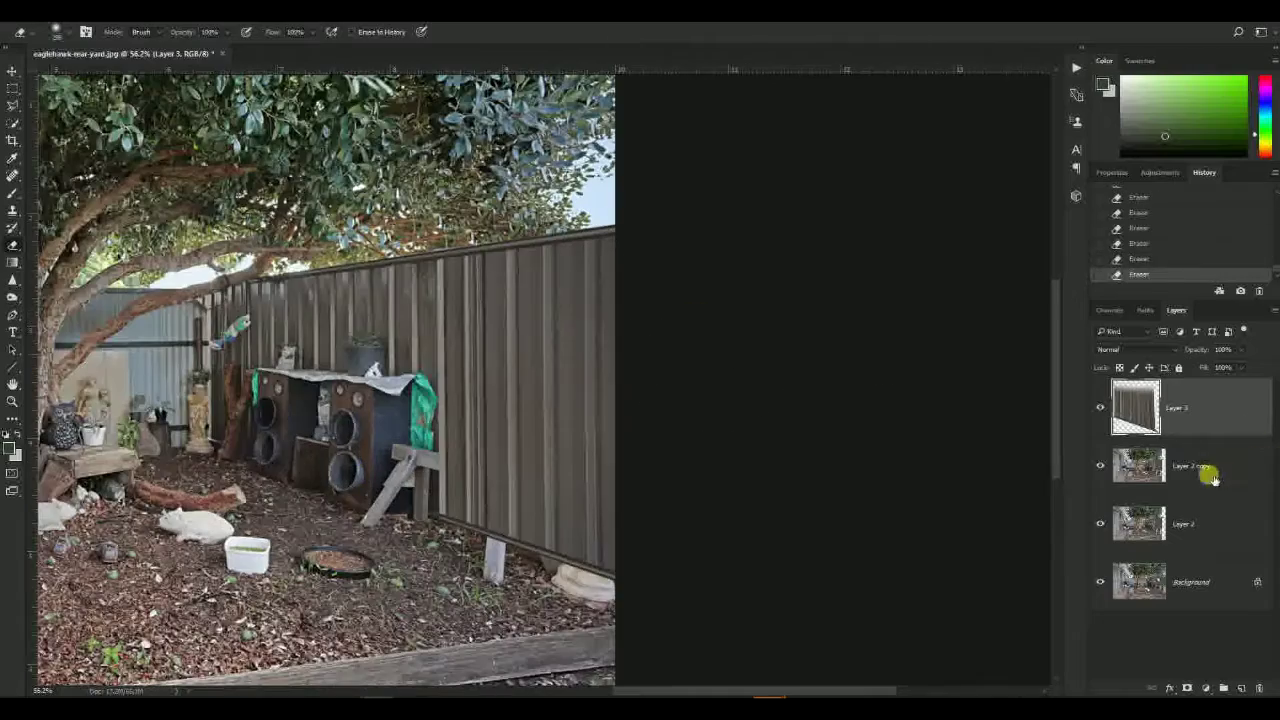
- Merge the flipped fence patch with the duplicated retouched layer directly beneath it
left_click(1205, 471, "shift")
key("ctrl+e")
key("l")
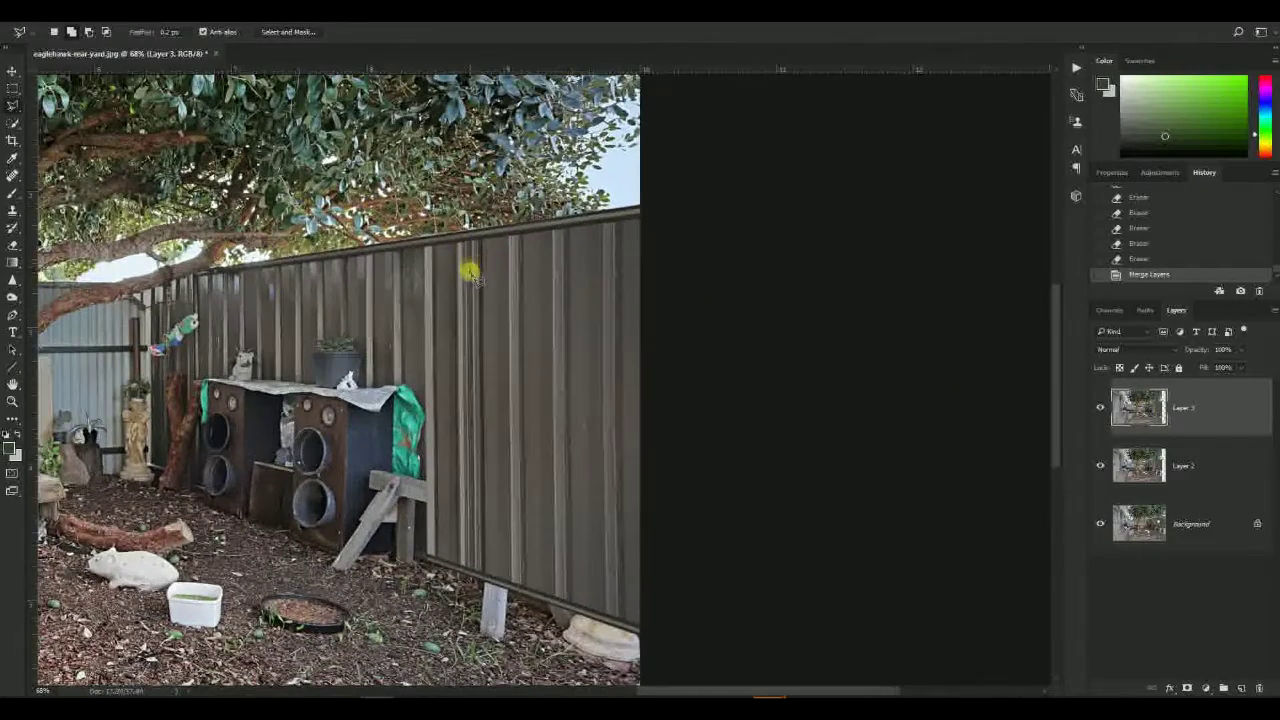
scroll(486, 302, "up", 1)
left_click_drag(508, 316, 597, 263)
scroll(514, 314, "up", 7)
- Remove the marks on the brown fence above the speakers with the Spot Healing Brush
key("j")
mouse_move(512, 299)
left_mouse_down()
mouse_move(508, 315)
mouse_move(406, 263)
left_mouse_up()
left_click(511, 307)
left_click(566, 321)
left_click(522, 308)
key("s")
left_click(532, 352, "alt")
- Select a wide fence strip above the speakers and clone clean panels over the potted plant and koala figure inside it
scroll(406, 262, "down", 1)
key("l")
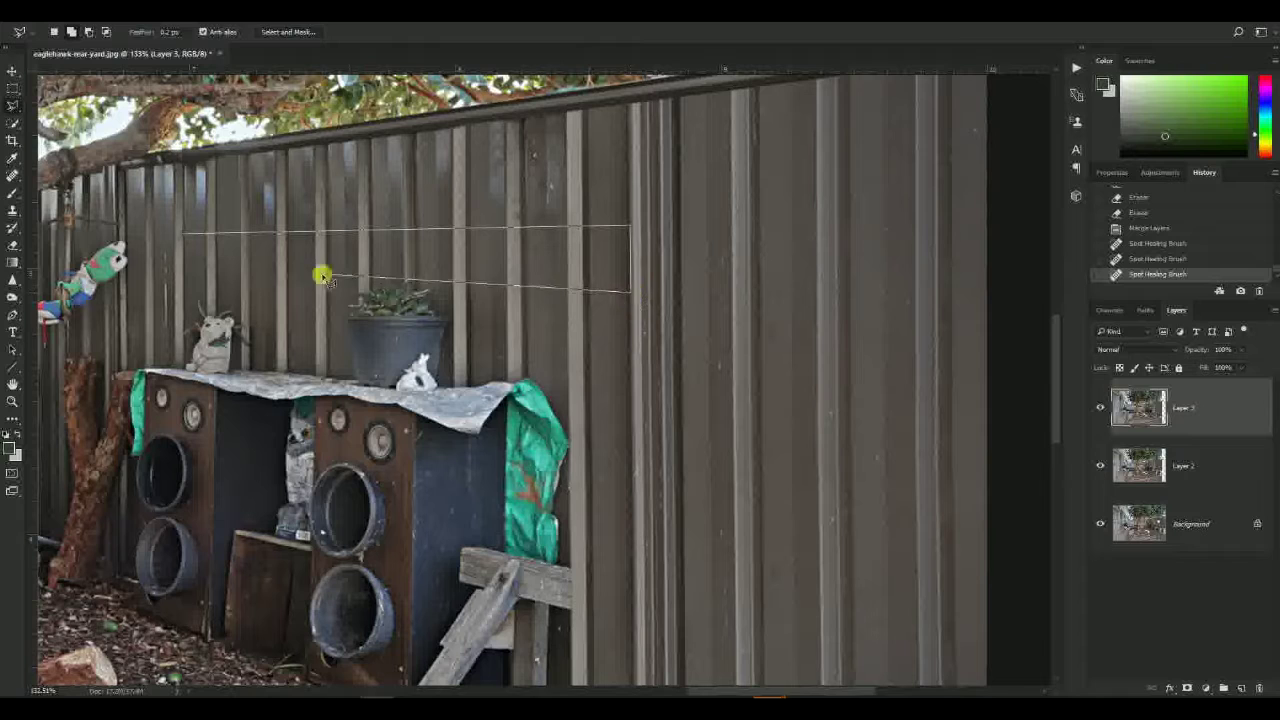
double_click(184, 337)
key("s")
left_click(211, 294, "alt")
left_click(213, 324)
left_click(214, 330)
left_click(203, 332)
left_click(228, 330)
left_click(241, 333)
left_click(410, 300)
left_click(434, 306)
left_click(397, 338)
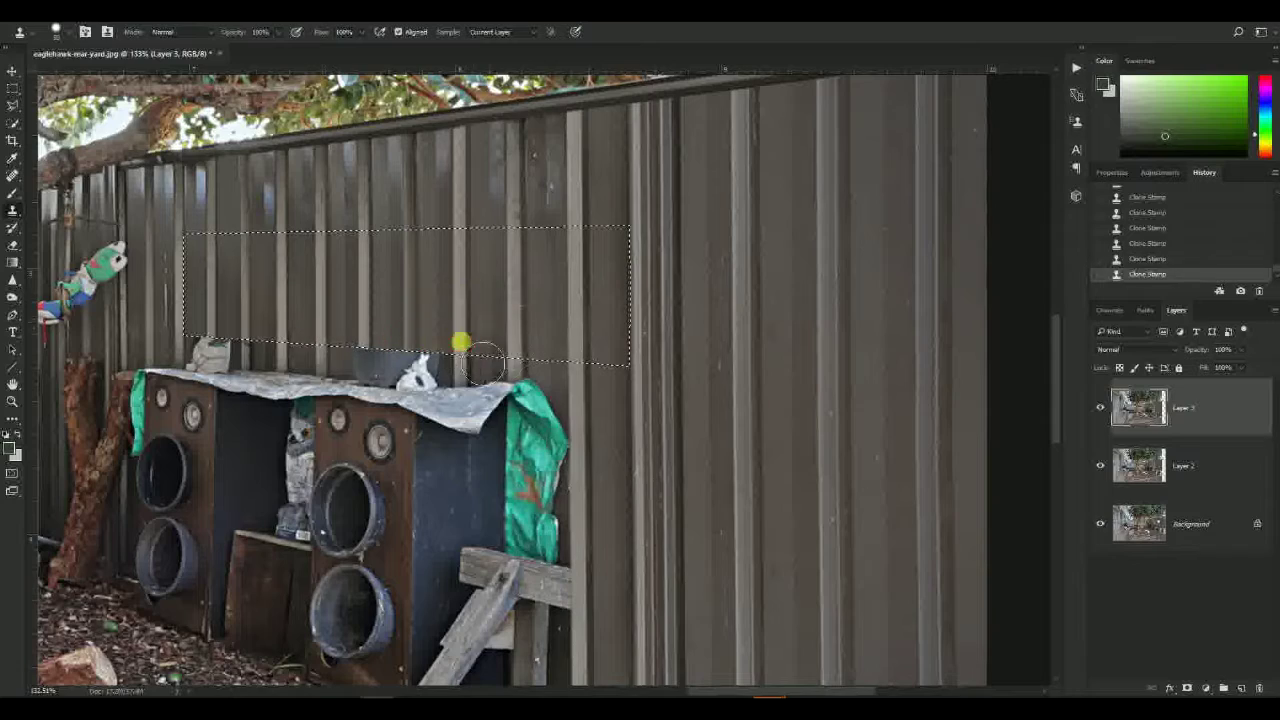
- Copy the cleaned fence strip to a new layer and stretch it vertically to cover the speakers and trestle
scroll(478, 352, "down", 2)
key("ctrl+j")
key("ctrl+t")
left_click_drag(421, 362, 445, 646)
left_click_drag(456, 584, 454, 381)
left_click_drag(420, 434, 431, 471)
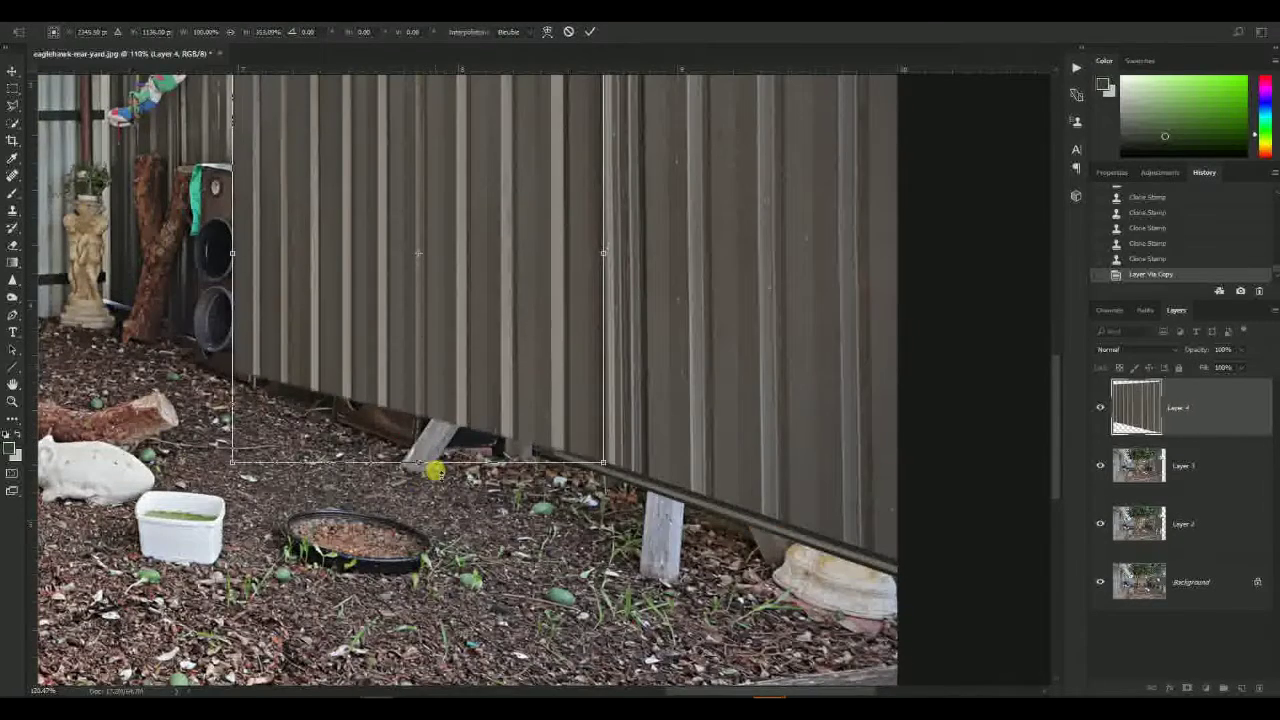
scroll(431, 470, "up", 1)
key("Return")
- Touch up the stretched fence patch with the Clone Stamp
scroll(455, 370, "down", 7)
left_click(533, 353)
scroll(610, 430, "down", 10)
scroll(636, 388, "up", 12)
mouse_move(620, 350)
left_mouse_down()
mouse_move(732, 377)
mouse_move(453, 287)
left_mouse_up()
scroll(617, 414, "up", 3)
- Outline the fence's top rail on Layer 3 with the Polygonal Lasso and copy it to a new layer
left_click(1127, 466)
key("l")
scroll(645, 440, "up", 1)
left_click_drag(648, 450, 626, 406)
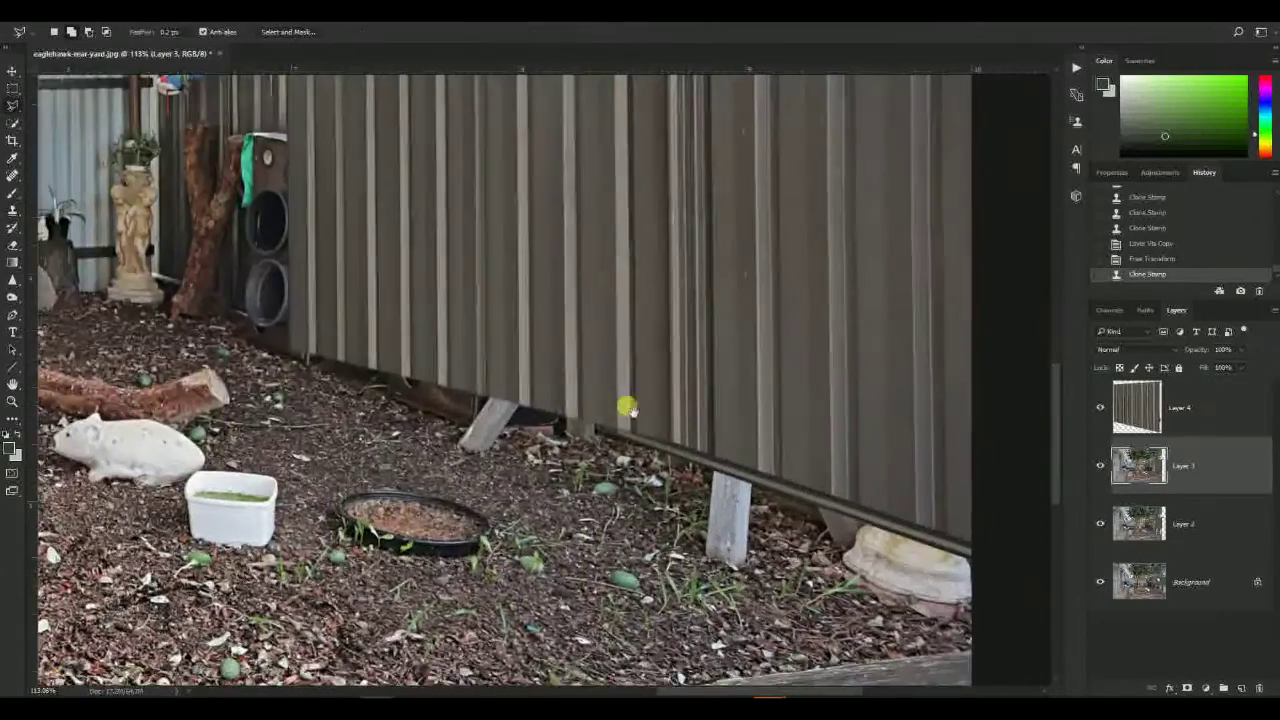
left_click_drag(560, 200, 571, 552)
left_click(376, 285)
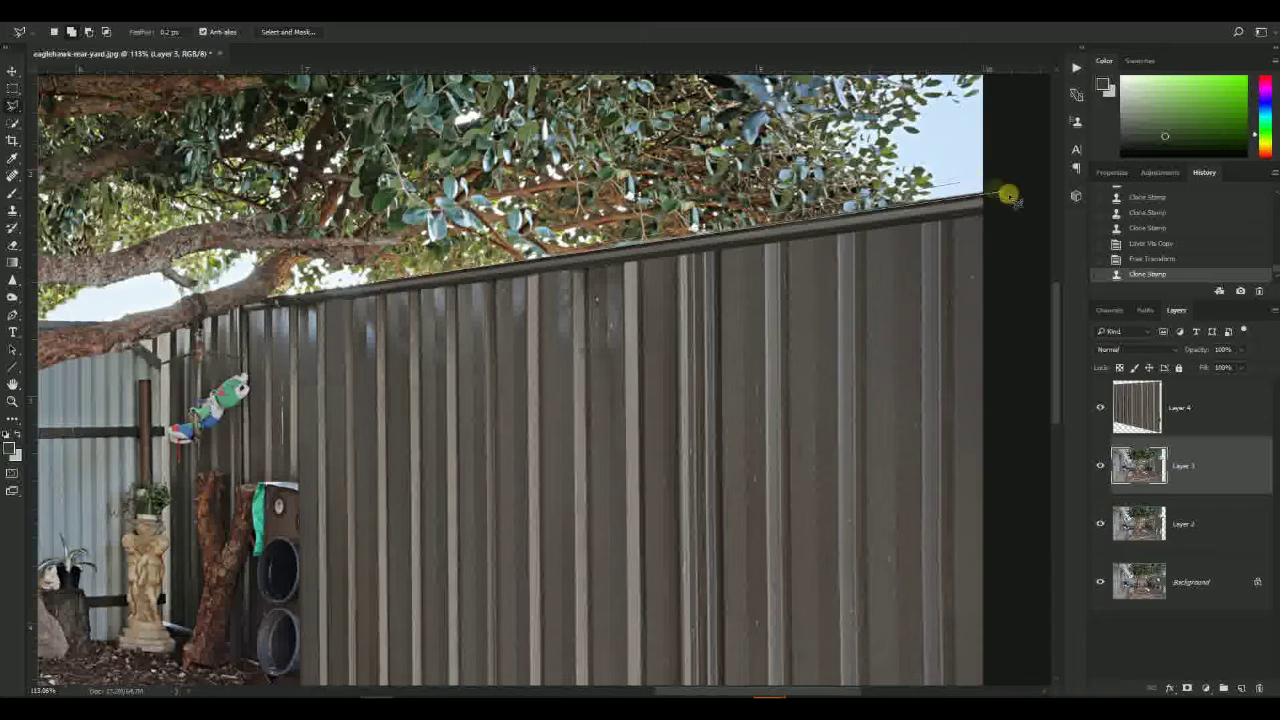
left_click(366, 294)
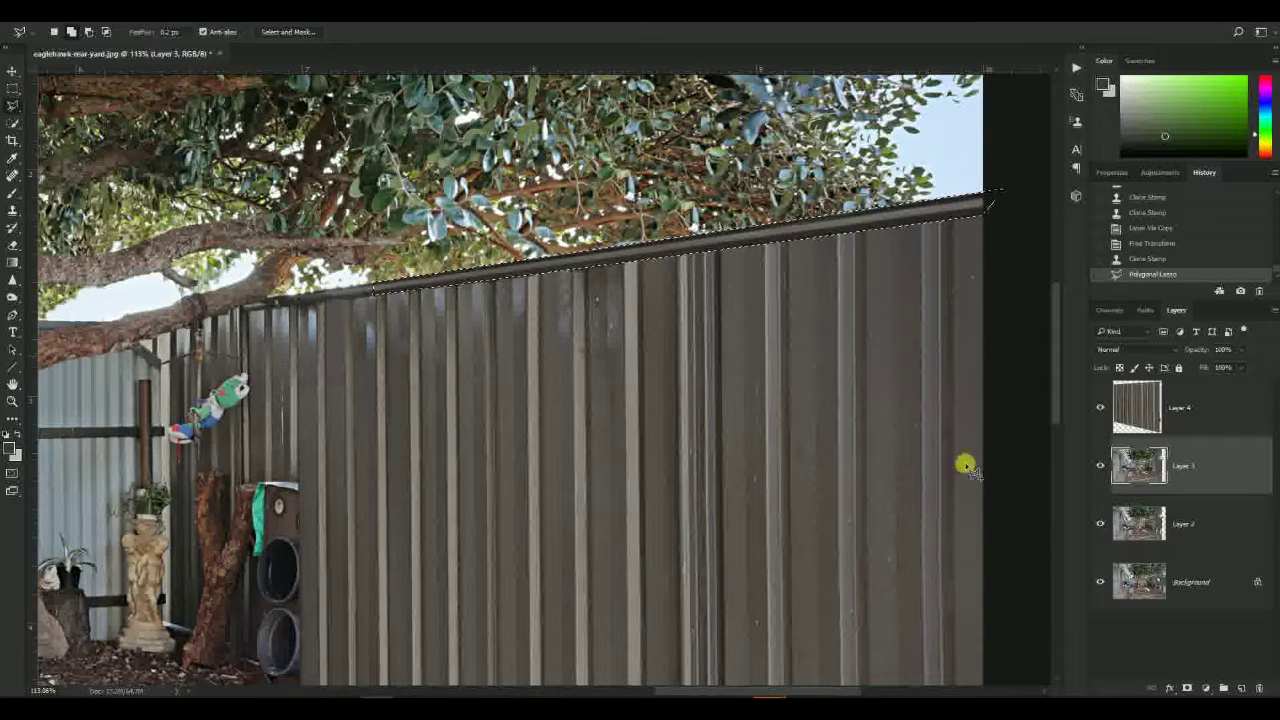
key("ctrl+j")
- Move the rail copy down the fence and place its layer above the stretched fence patch
key("v")
left_click(719, 247)
left_click_drag(719, 247, 715, 455)
left_click_drag(715, 455, 647, 168)
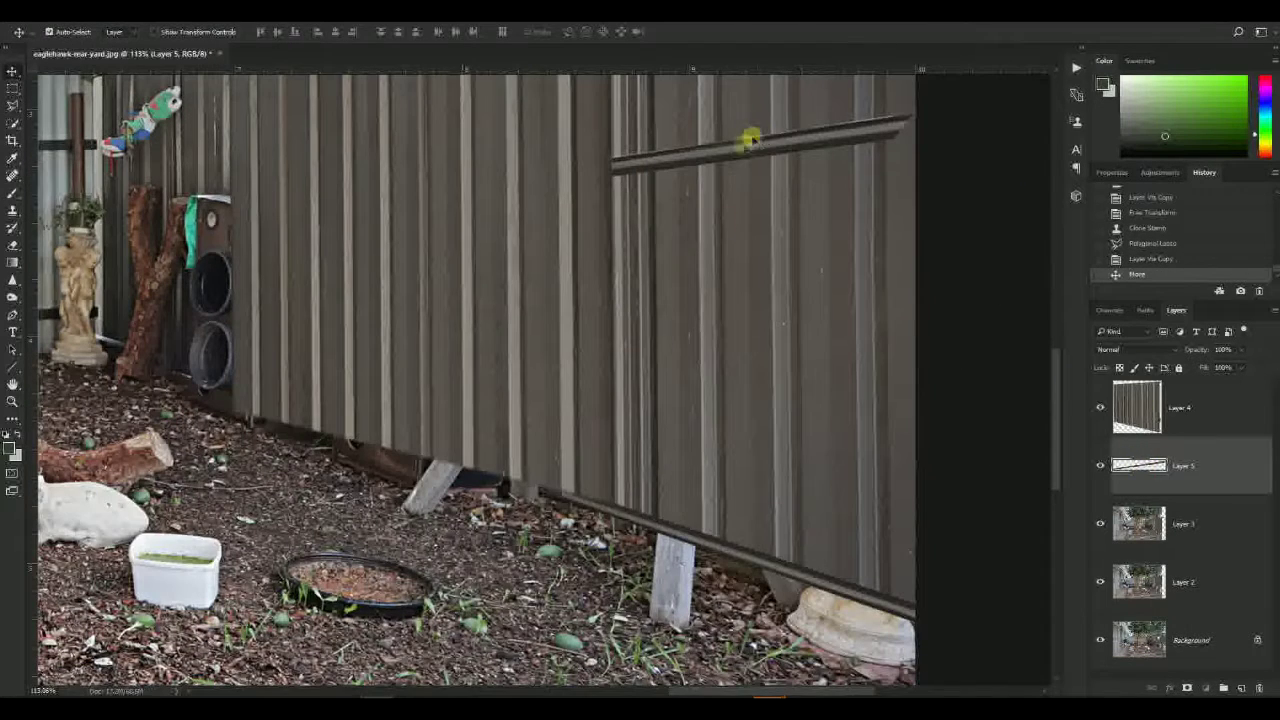
left_click_drag(1150, 463, 1140, 402)
- Transform the rail copy by rotating and stretching it along the fence's sloping bottom edge, and apply the transform
key("ctrl+t")
left_click_drag(757, 200, 808, 643)
left_click_drag(358, 538, 563, 375)
left_click_drag(514, 488, 300, 138)
left_click_drag(617, 189, 360, 204)
scroll(900, 497, "up", 1)
left_click_drag(892, 499, 893, 525)
left_click_drag(574, 377, 829, 485)
scroll(829, 485, "down", 2)
left_click_drag(329, 267, 330, 261)
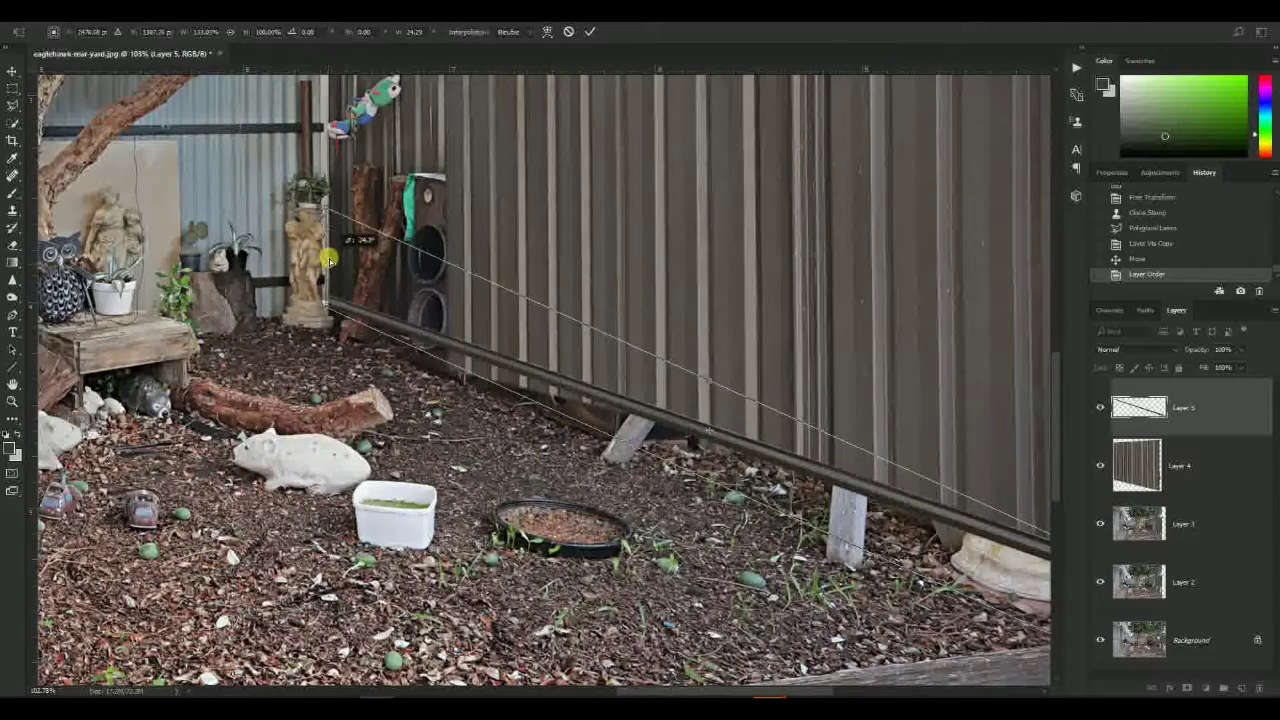
left_click_drag(328, 272, 323, 276)
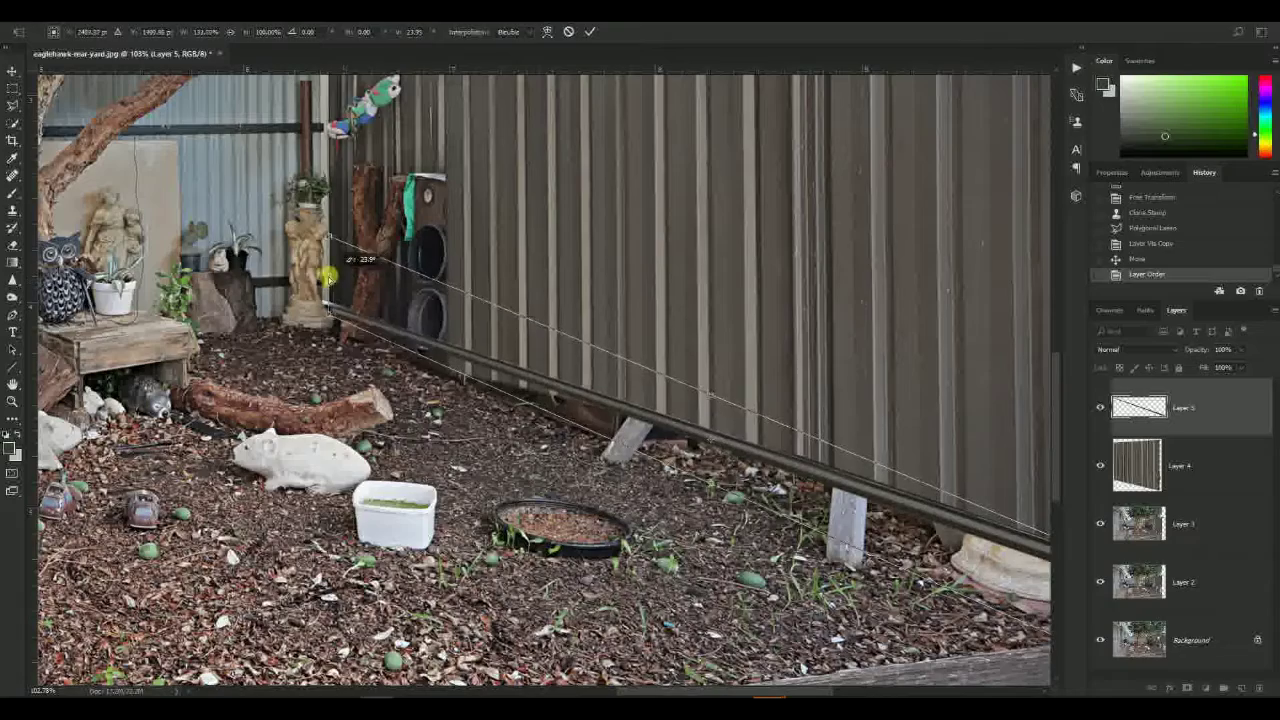
key("Return")
- Transform the bottom rail again to fine-tune its fit to the near end of the fence, and apply it
scroll(430, 329, "down", 2)
scroll(807, 502, "up", 3)
key("ctrl+t")
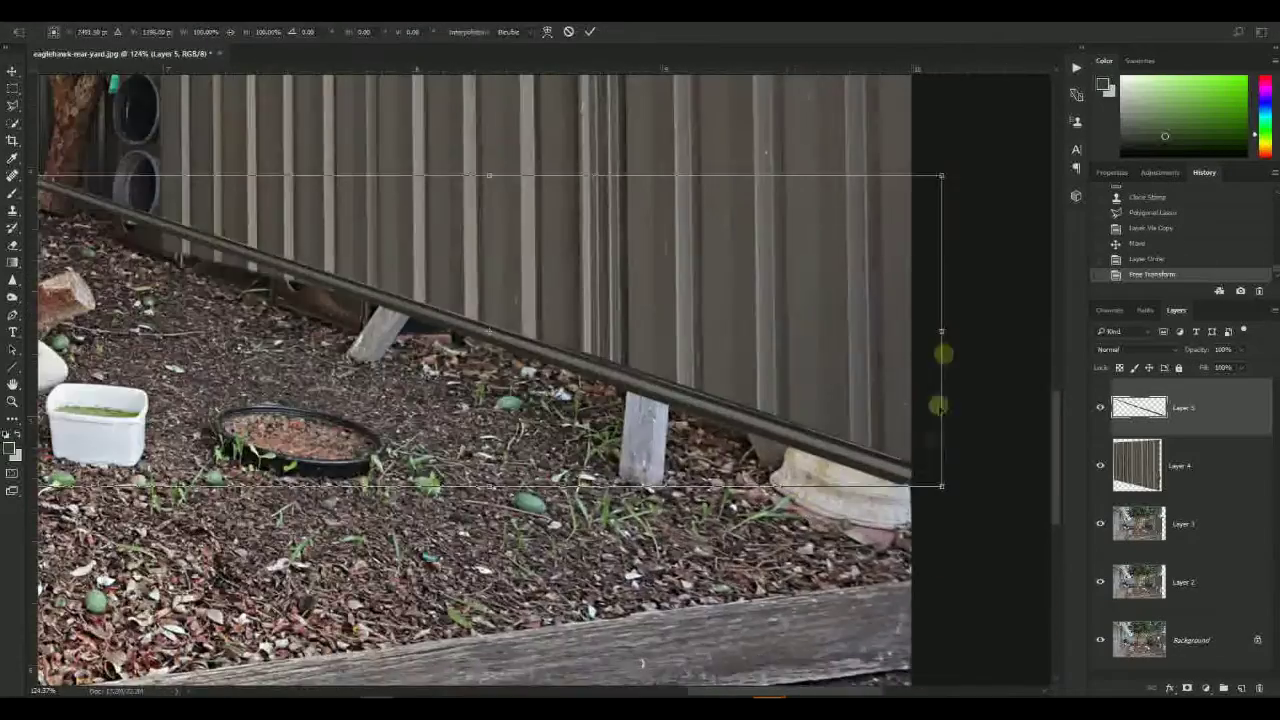
left_click_drag(937, 406, 876, 431)
left_click_drag(880, 357, 897, 358)
key("Return")
scroll(631, 434, "down", 2)
scroll(791, 386, "up", 2)
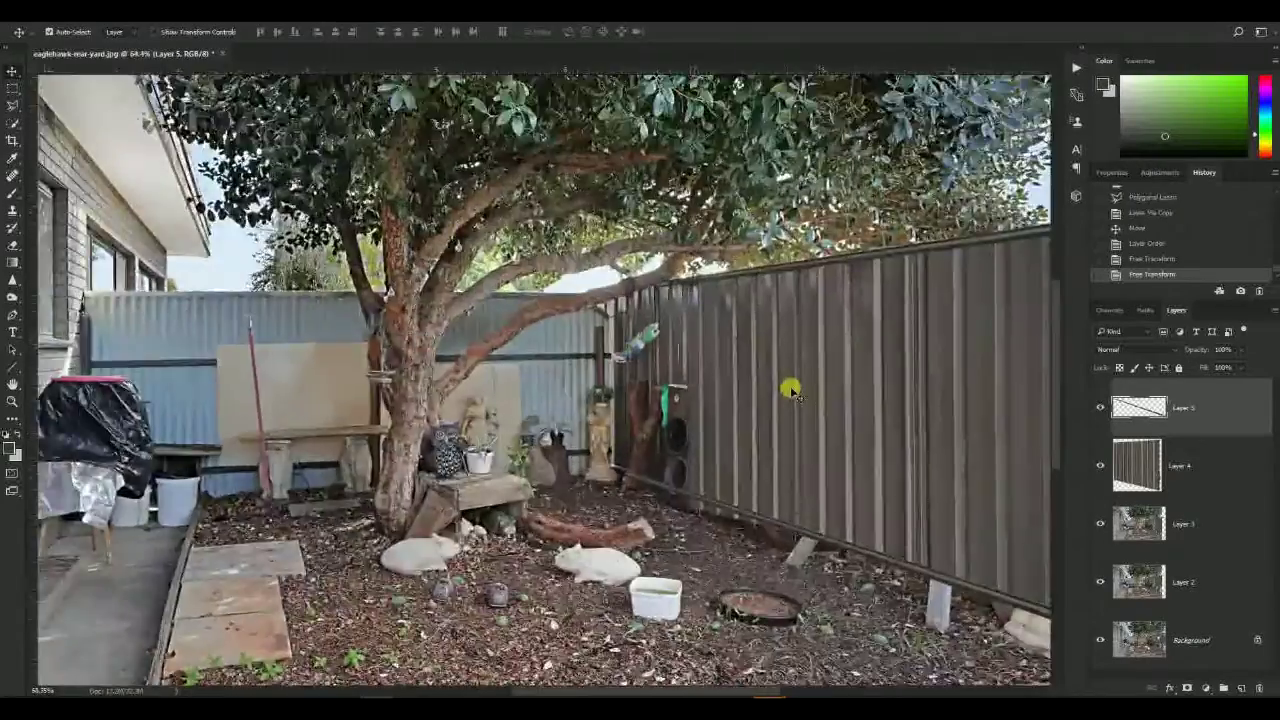
- Duplicate the stretched fence patch, then narrow and angle the copy over the remaining speaker, tree trunk and hanging ornament
left_click(1180, 466)
scroll(691, 370, "up", 2)
scroll(691, 370, "down", 1)
left_click_drag(640, 434, 540, 370)
left_click_drag(789, 388, 694, 408)
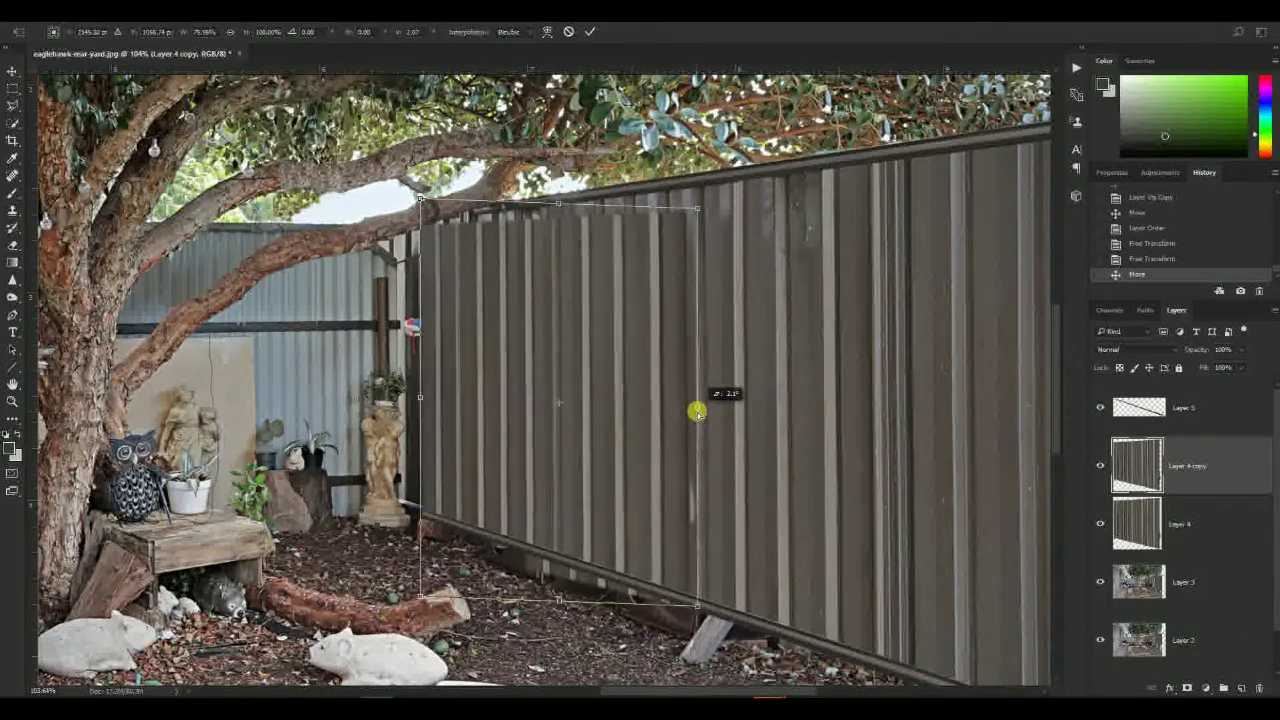
key("Return")
- Hide the fence copy with a black layer mask and paint white to reveal it over the speaker, trunk and ornament
left_click(1187, 688, "alt")
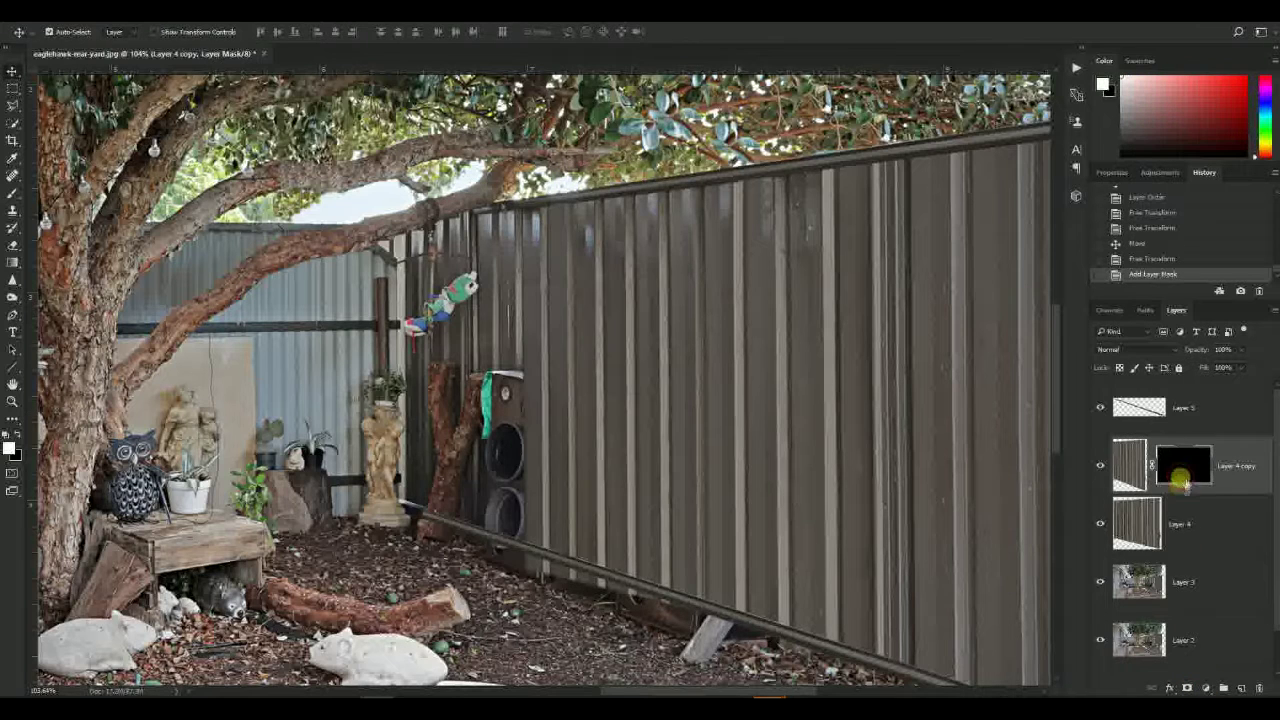
key("b")
mouse_move(529, 480)
left_mouse_down()
mouse_move(500, 386)
mouse_move(543, 287)
mouse_move(490, 246)
mouse_move(440, 238)
mouse_move(418, 253)
mouse_move(466, 337)
mouse_move(434, 524)
left_mouse_up()
left_click(438, 244)
right_click(436, 246, "alt")
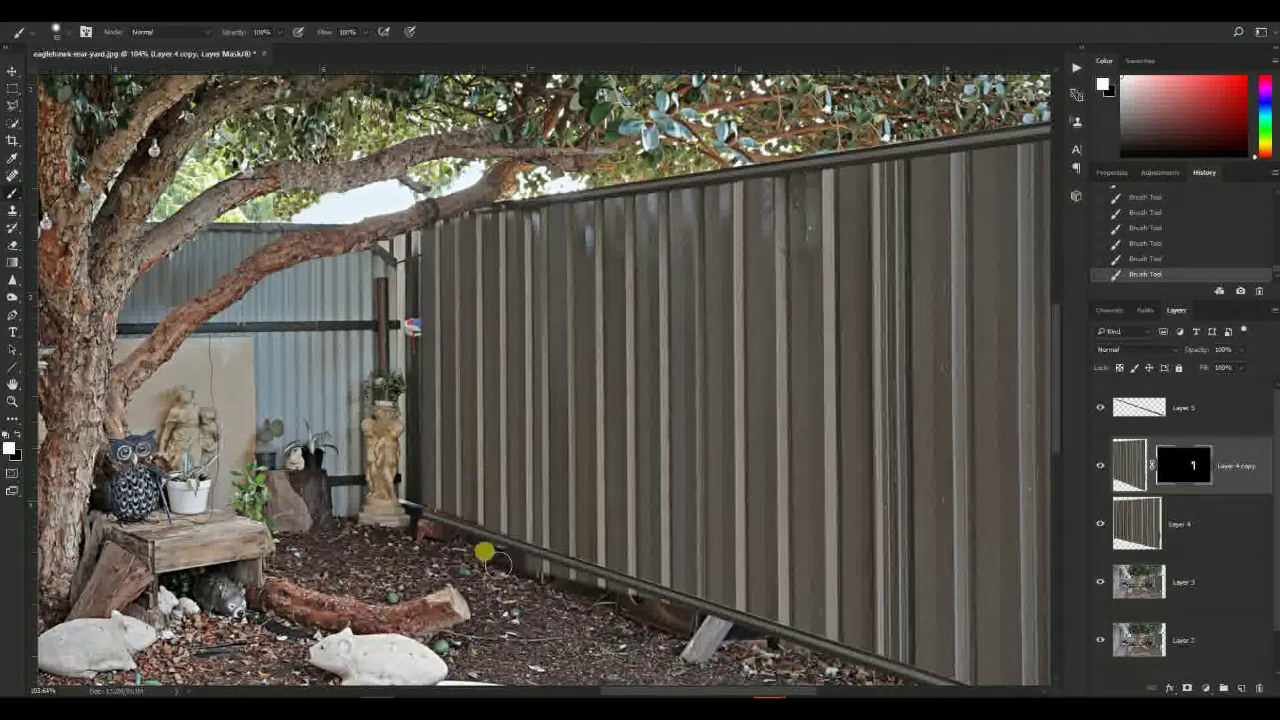
- Nudge the fence copy slightly left and paint white on its mask along the top edge and the adjoining seam
key("v")
left_click(1139, 467)
key("Left")
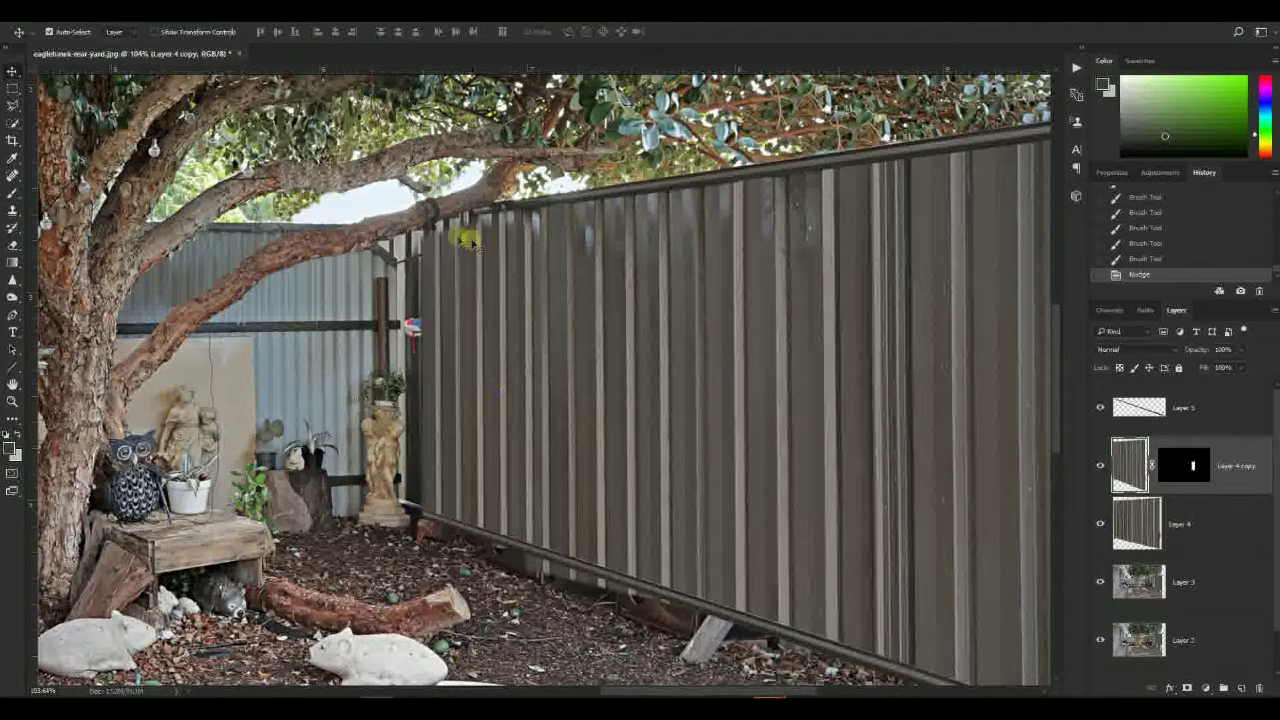
left_click(1193, 467)
key("b")
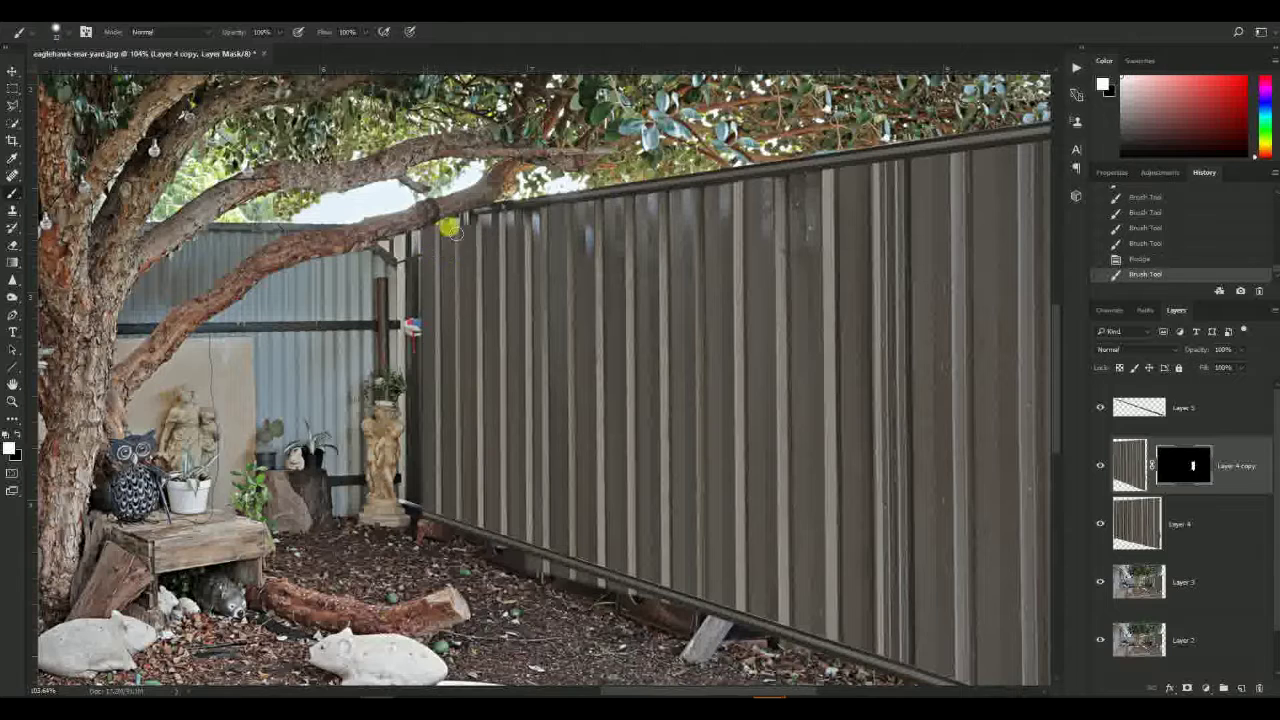
left_click_drag(503, 224, 508, 230)
left_click_drag(522, 222, 542, 236)
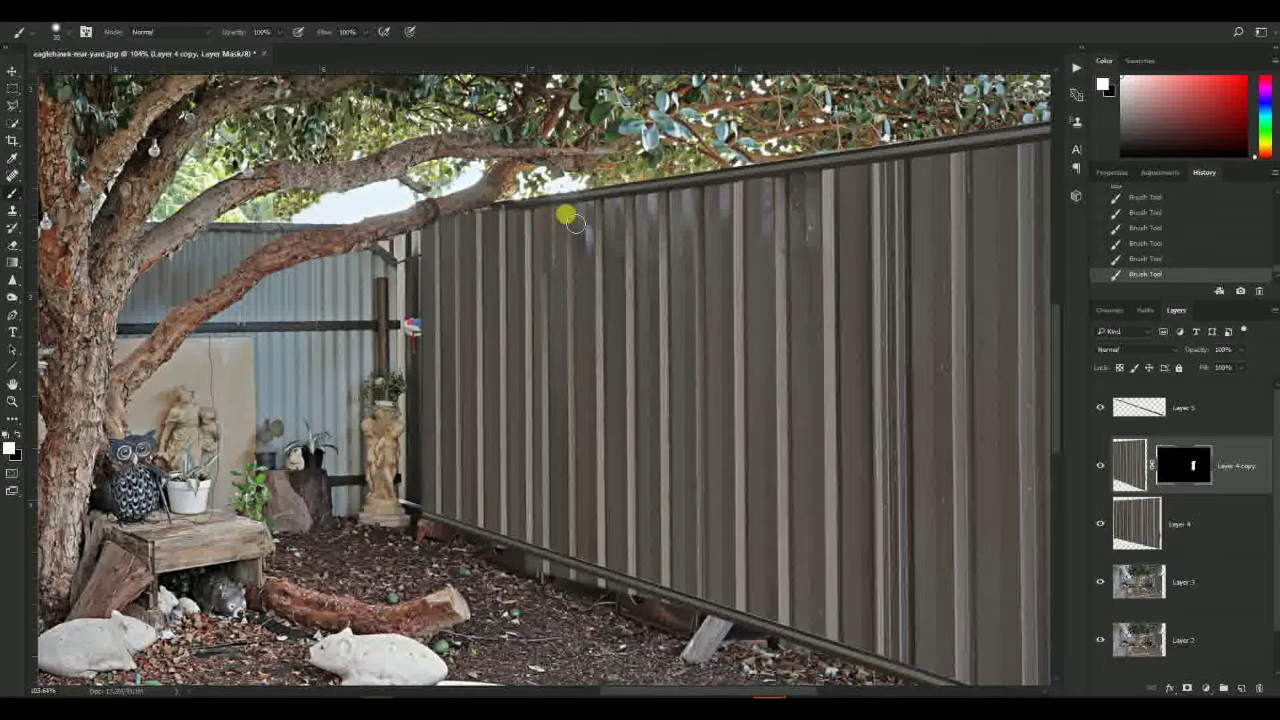
left_click(555, 578, "shift")
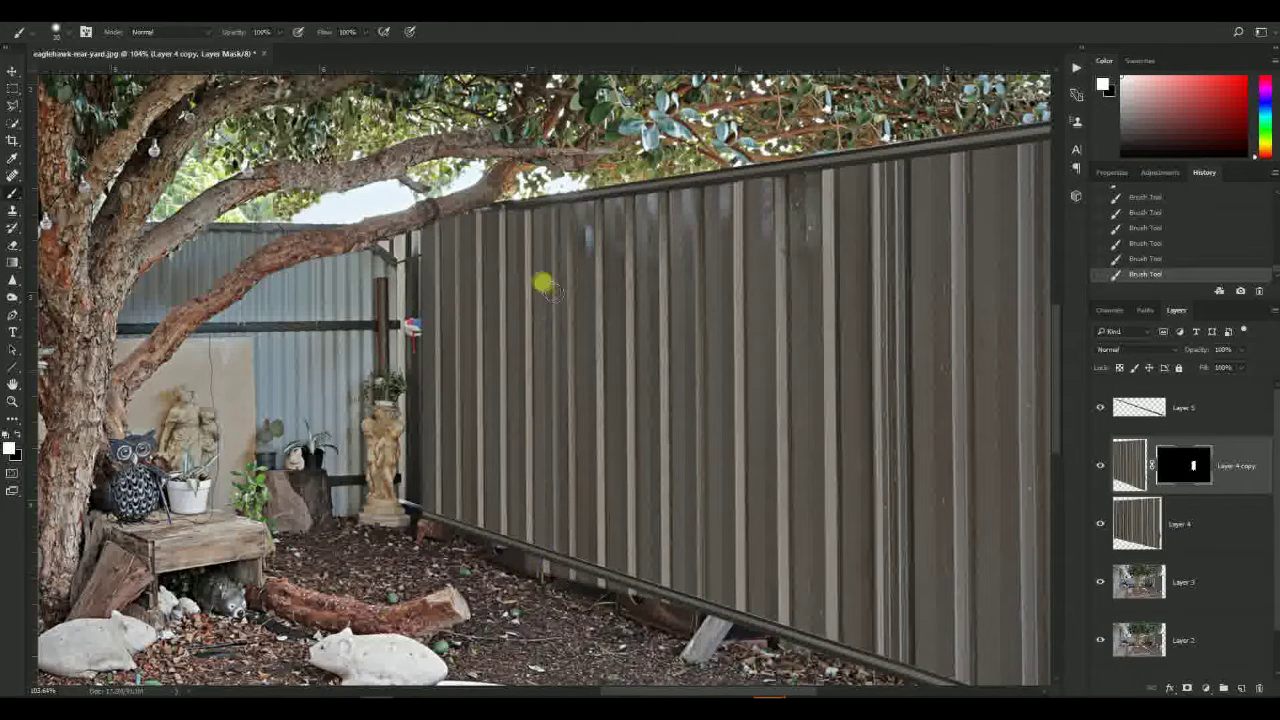
- Widen the masked fence copy to align its ribs with the neighbouring panels and paint its mask along the seam
key("ctrl+t")
left_click_drag(697, 400, 732, 402)
key("Return")
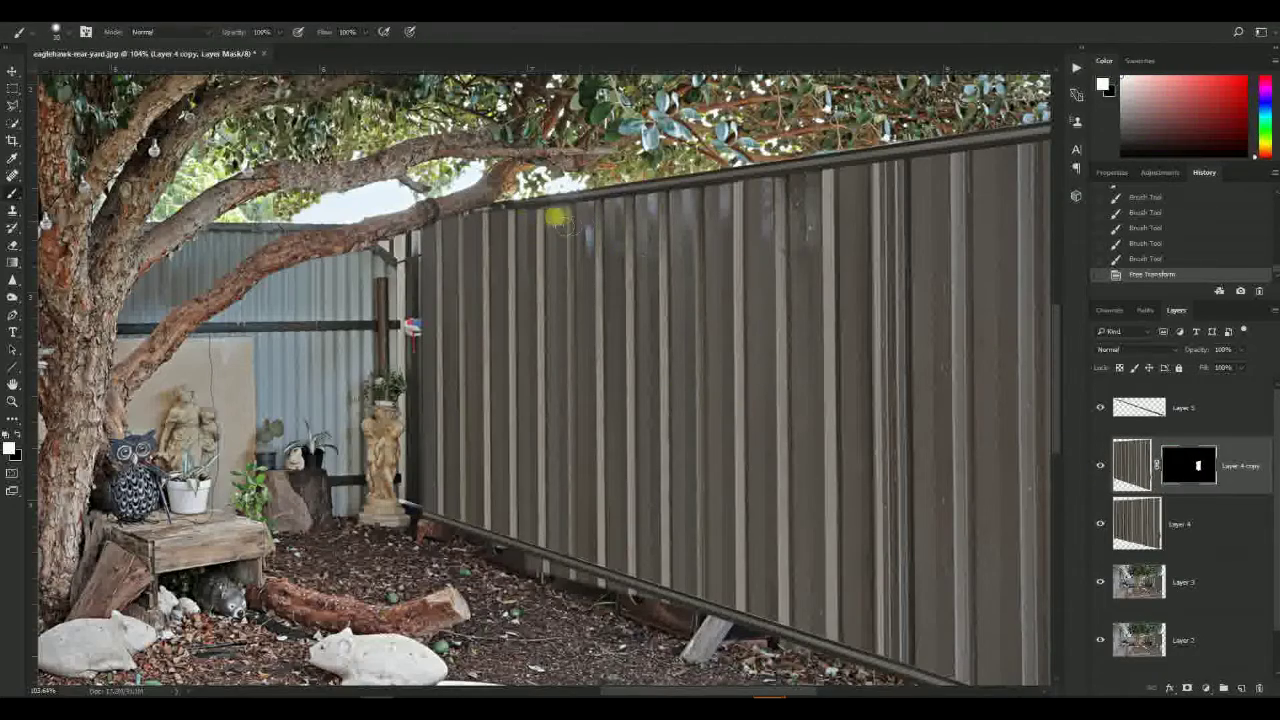
left_click_drag(566, 227, 518, 236)
scroll(545, 385, "down", 5)
scroll(640, 365, "up", 4)
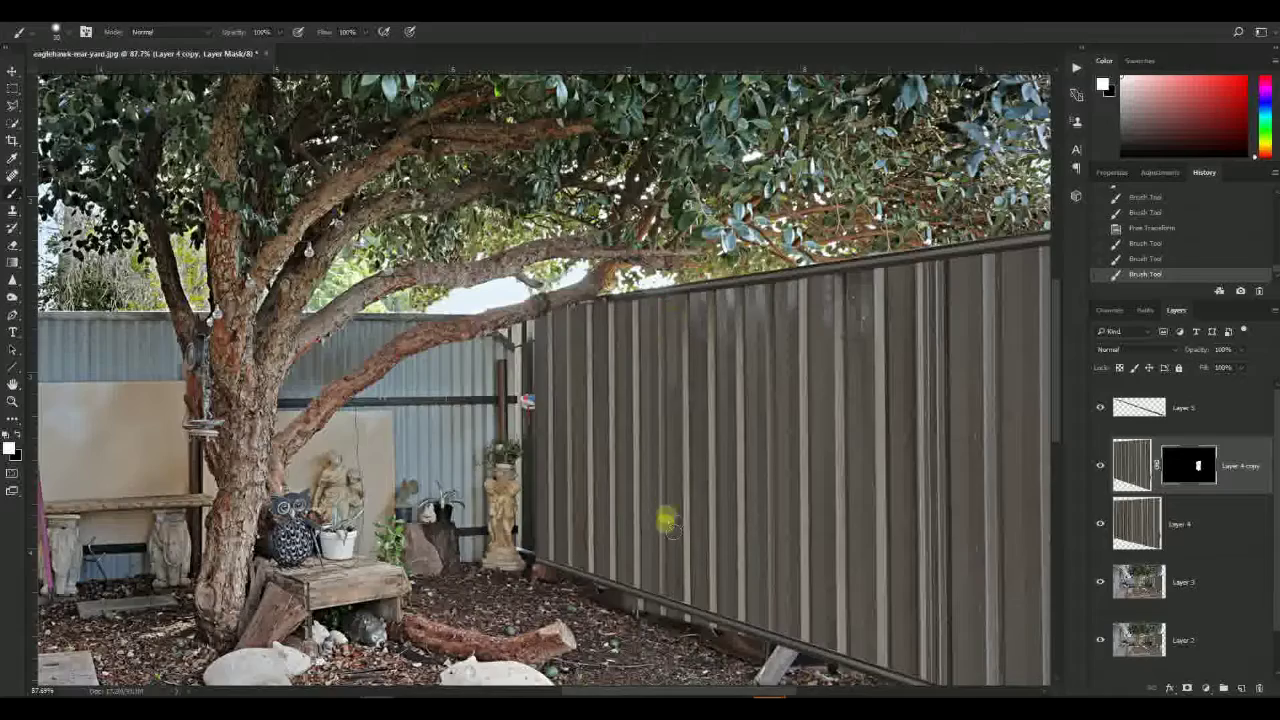
left_click_drag(673, 532, 672, 598)
- Merge the masked fence copy with Layer 4 and toggle the merged layer's visibility to compare
scroll(650, 544, "down", 5)
left_click(1222, 540, "shift")
key("ctrl+e")
left_click(1102, 467)
left_click(1102, 467)
left_click(1102, 467)
left_click(1103, 467)
- Outline the fence patch's excess below the bottom rail with the Polygonal Lasso, delete it and deselect
key("l")
scroll(616, 493, "up", 4)
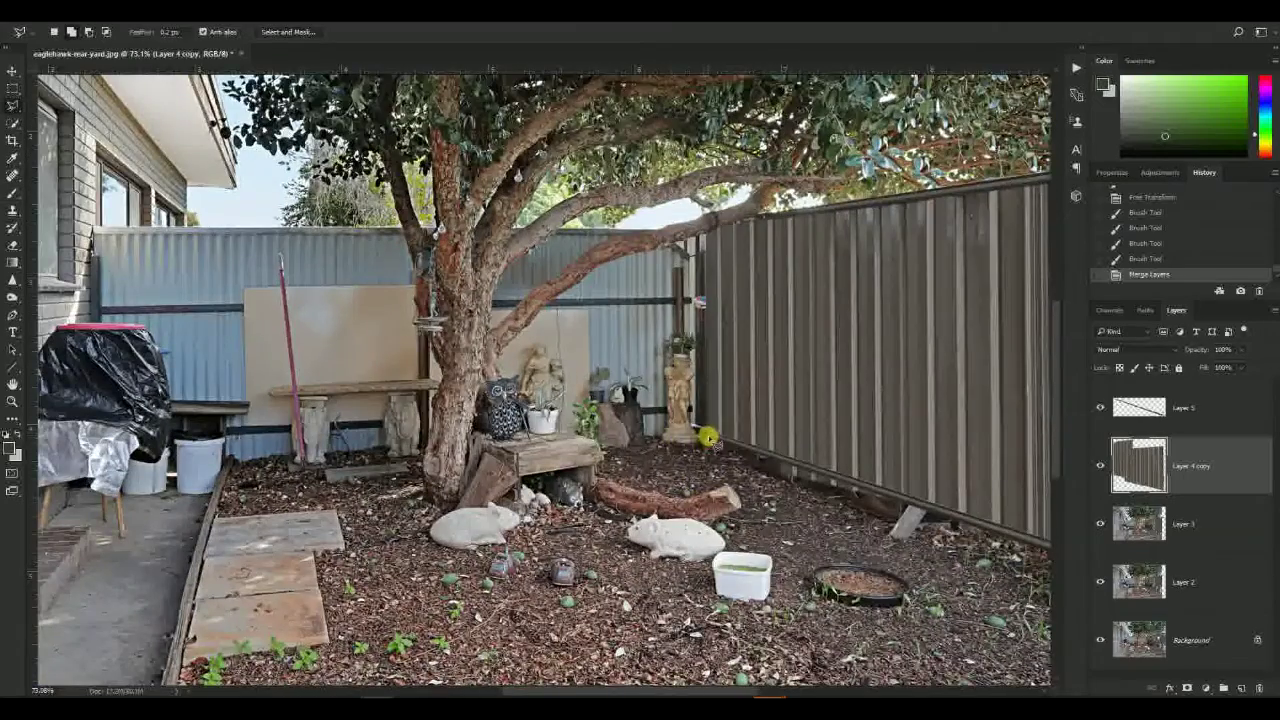
left_click(708, 438)
scroll(1000, 550, "right", 3)
left_click(1012, 602)
left_click(948, 623)
left_click(425, 492)
key("Delete")
key("m")
left_click(708, 436)
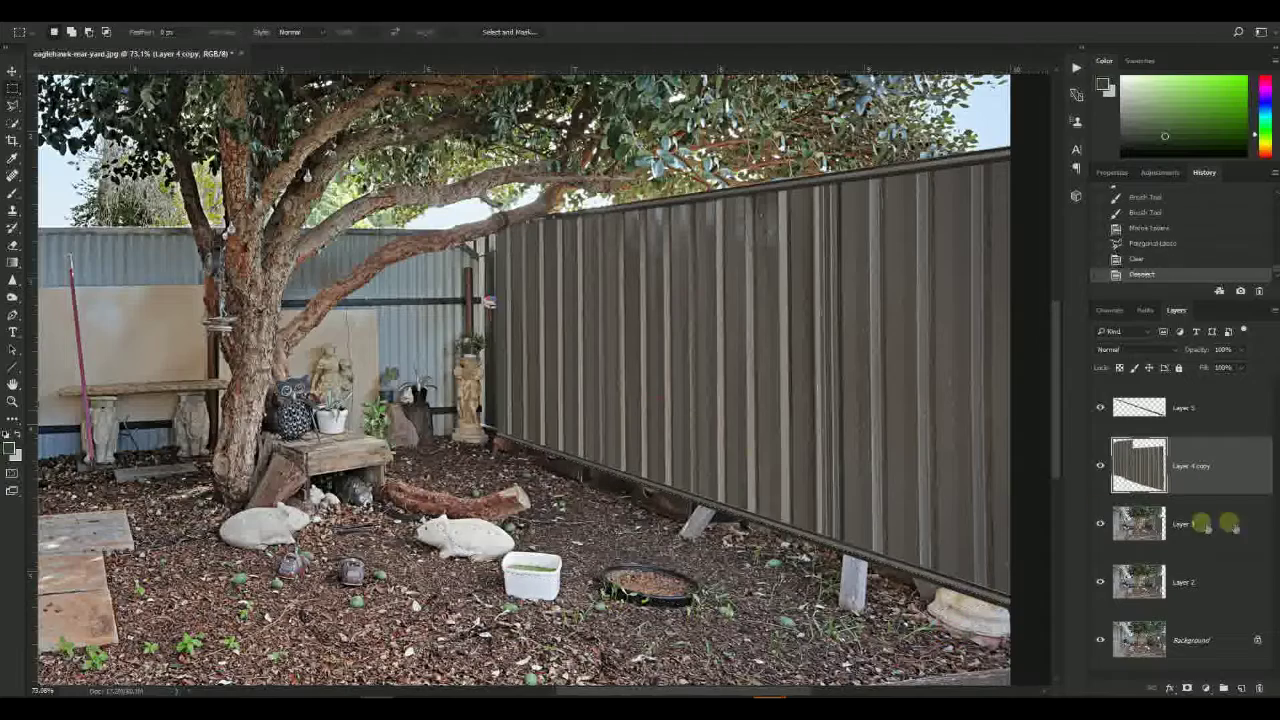
- Clone corrugated sheeting on Layer 3 over the brown post at the corner of the blue fence
left_click(1228, 523)
scroll(477, 280, "up", 5)
key("s")
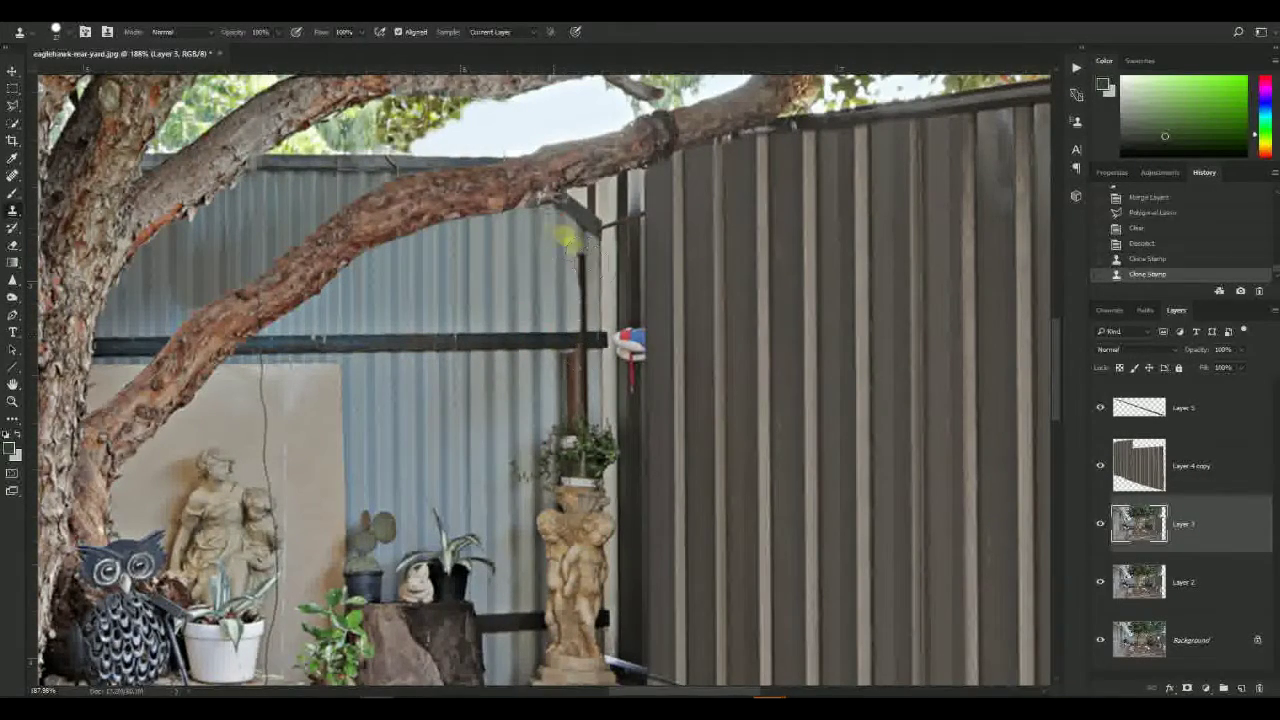
left_click_drag(598, 356, 589, 441)
left_click(580, 438)
- Copy a narrow strip of the fence corner to a new layer and stretch it over the remaining ornament down to the ground
key("m")
scroll(597, 271, "up", 2)
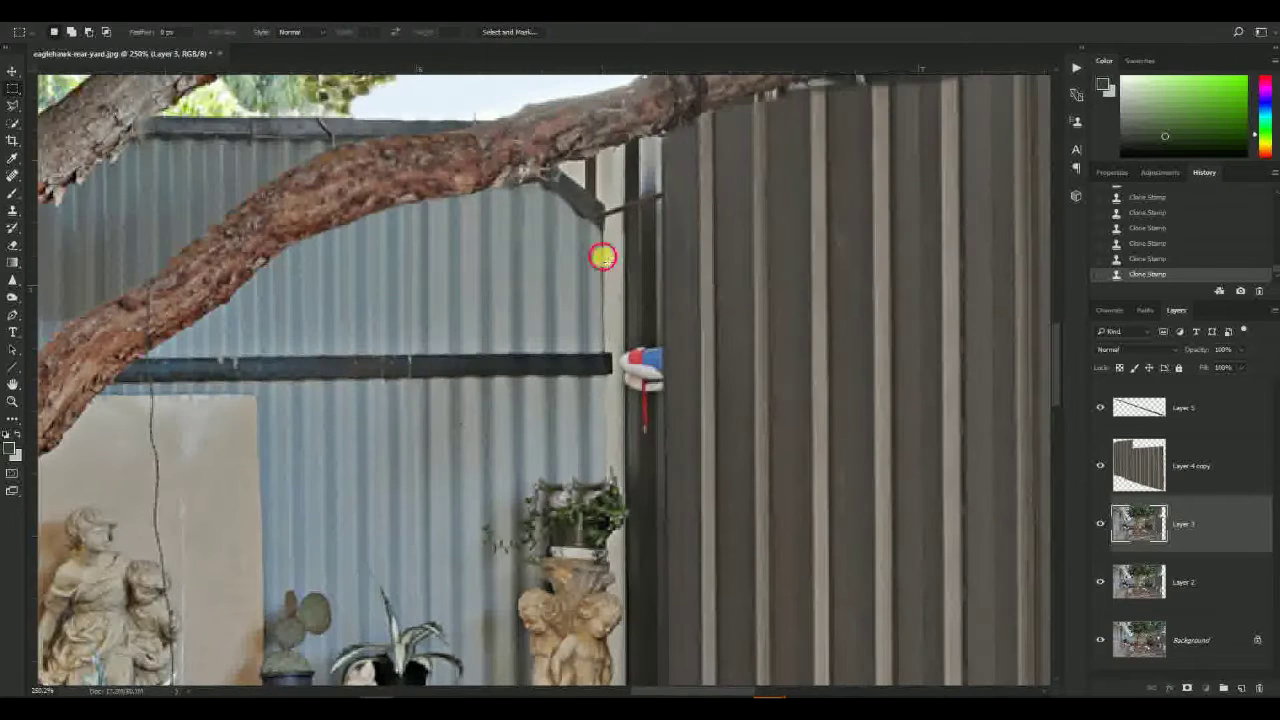
key("ctrl+j")
key("ctrl+t")
left_click_drag(634, 255, 640, 128)
scroll(660, 334, "down", 4)
left_click_drag(648, 338, 648, 550)
key("Return")
- Outline the corner strip's lower end at 60% opacity, restore full opacity and erase its excess at the ground and branch
scroll(650, 542, "up", 3)
key("6")
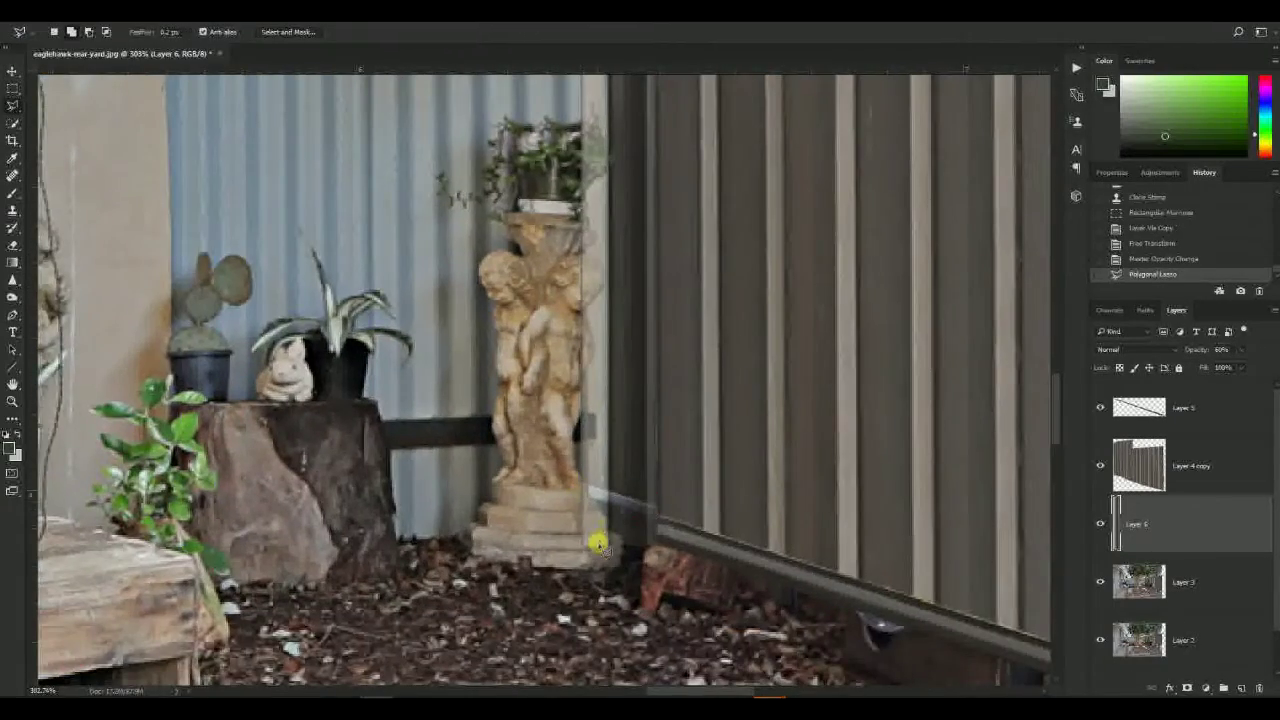
scroll(610, 530, "down", 5)
key("0")
scroll(646, 334, "up", 4)
key("e")
mouse_move(637, 294)
left_mouse_down()
mouse_move(440, 296)
mouse_move(640, 290)
mouse_move(630, 298)
left_mouse_up()
left_click_drag(676, 291, 646, 303)
scroll(604, 374, "down", 5)
scroll(636, 372, "up", 3)
- Clone corrugated sheeting on Layer 3 over the bracket beneath the branch at the fence corner
left_click(1176, 576)
key("s")
scroll(596, 396, "up", 4)
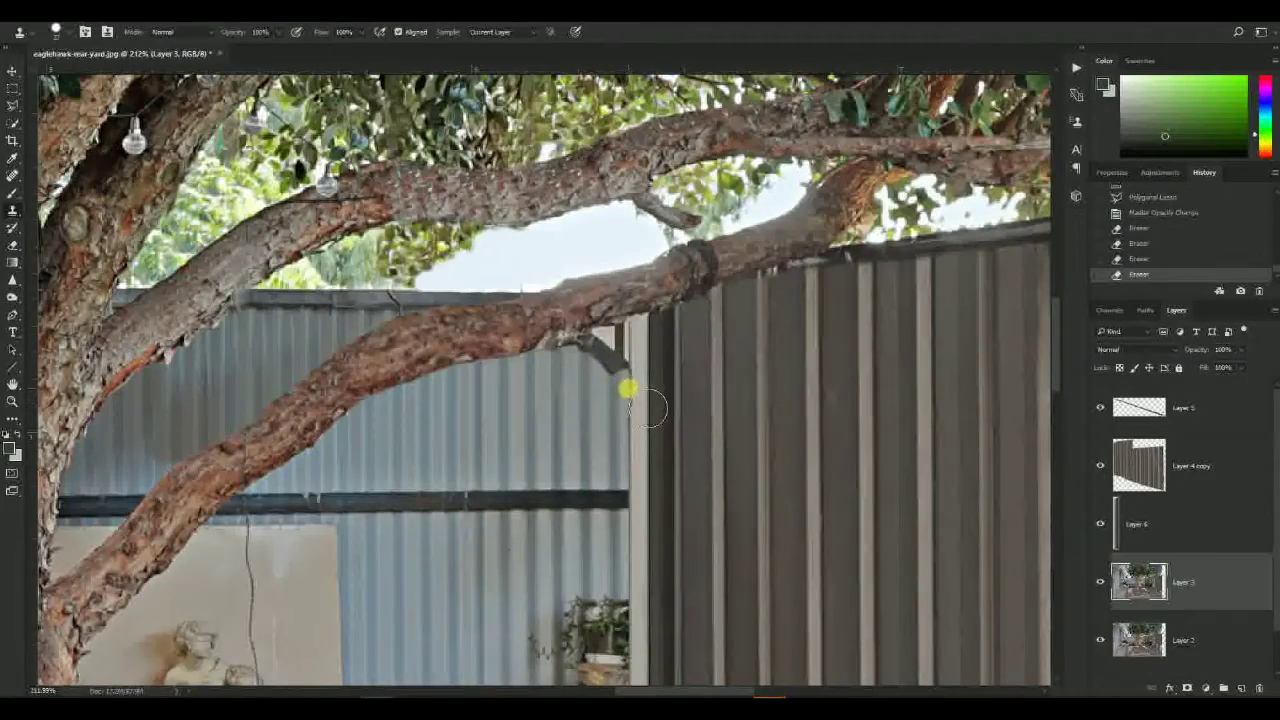
left_click_drag(592, 373, 612, 372)
left_click_drag(596, 362, 610, 358)
left_click_drag(600, 352, 606, 335)
left_click_drag(616, 336, 623, 346)
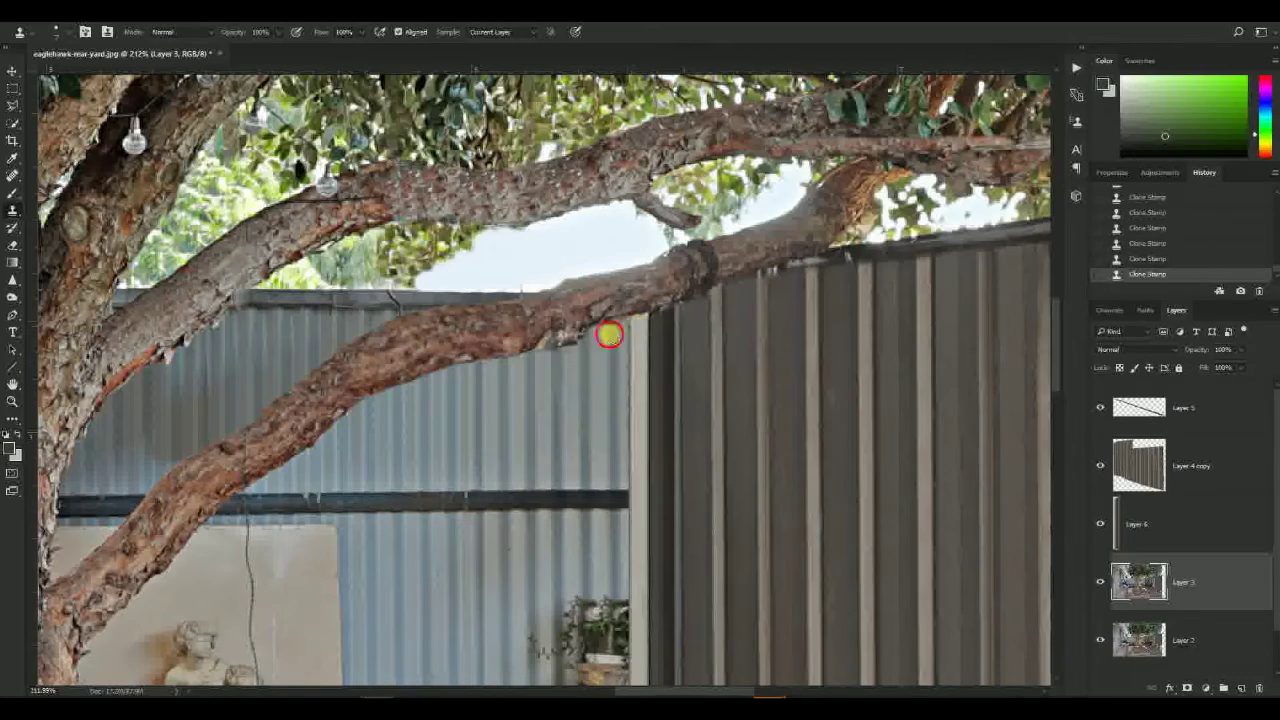
scroll(585, 395, "down", 4)
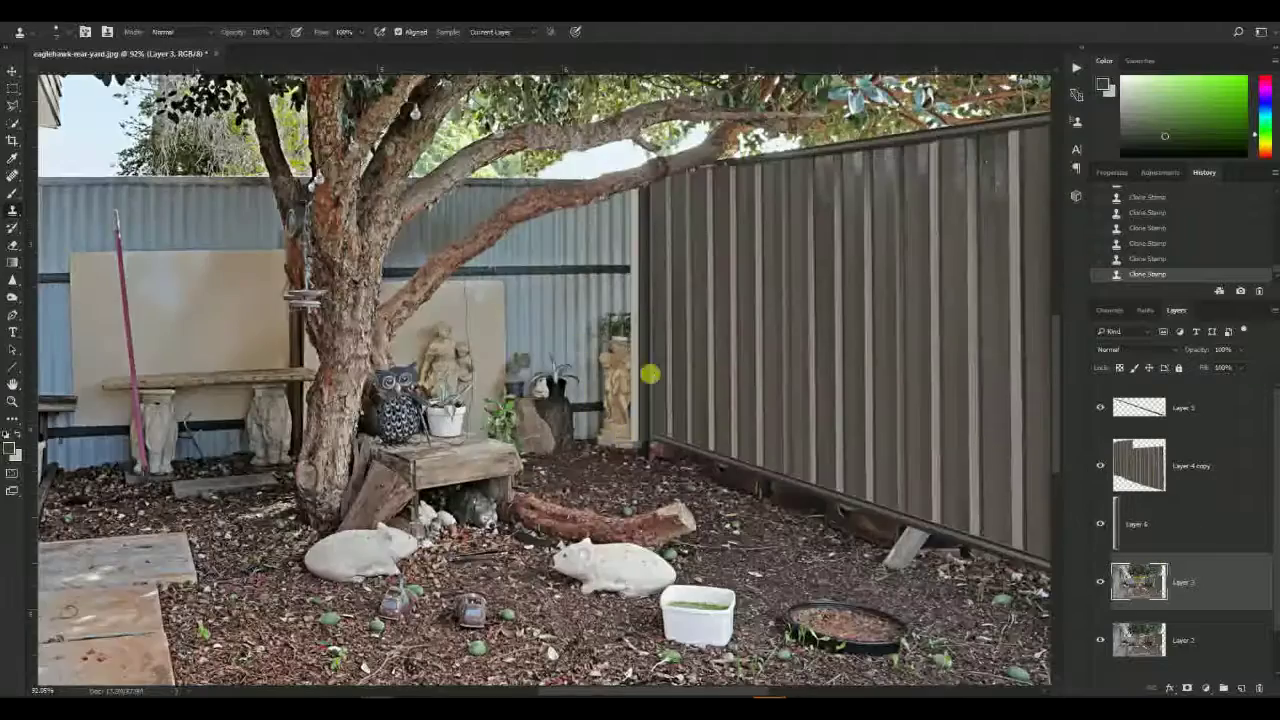
- Enlarge the Clone Stamp brush and clone corrugated sheeting over the plant on top of the cherub statue
scroll(650, 374, "up", 5)
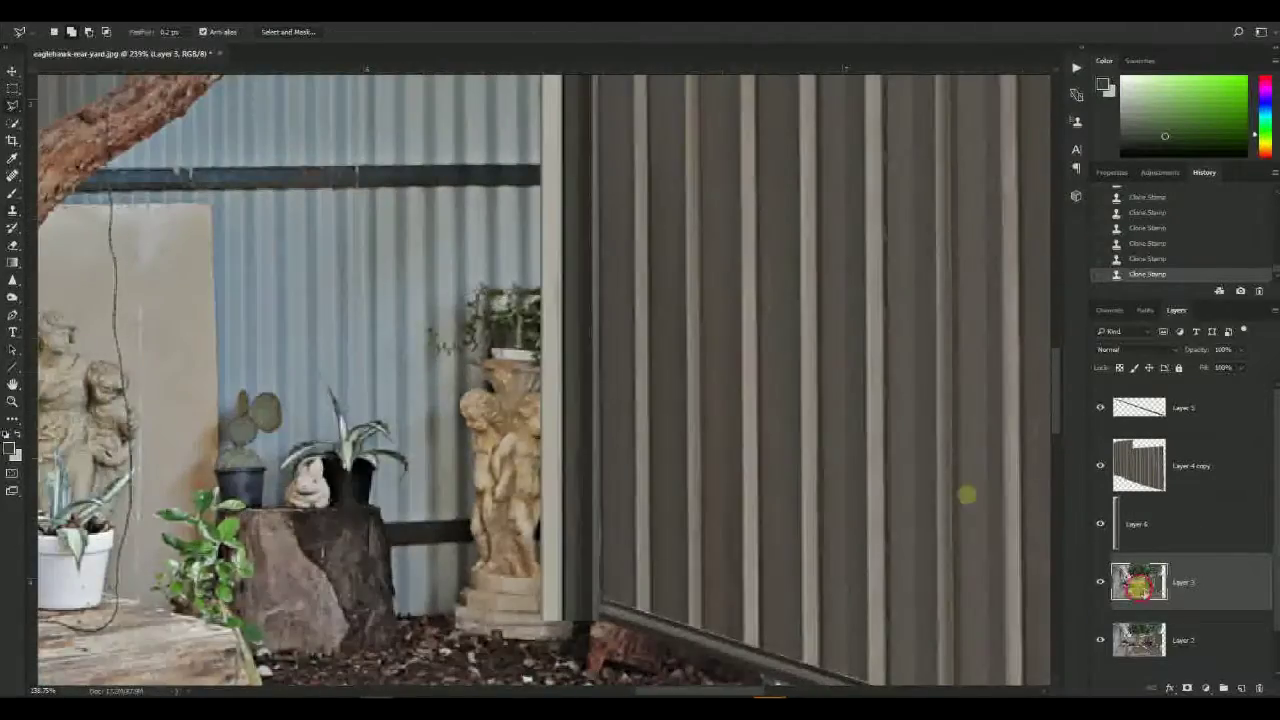
right_click(535, 287, "alt")
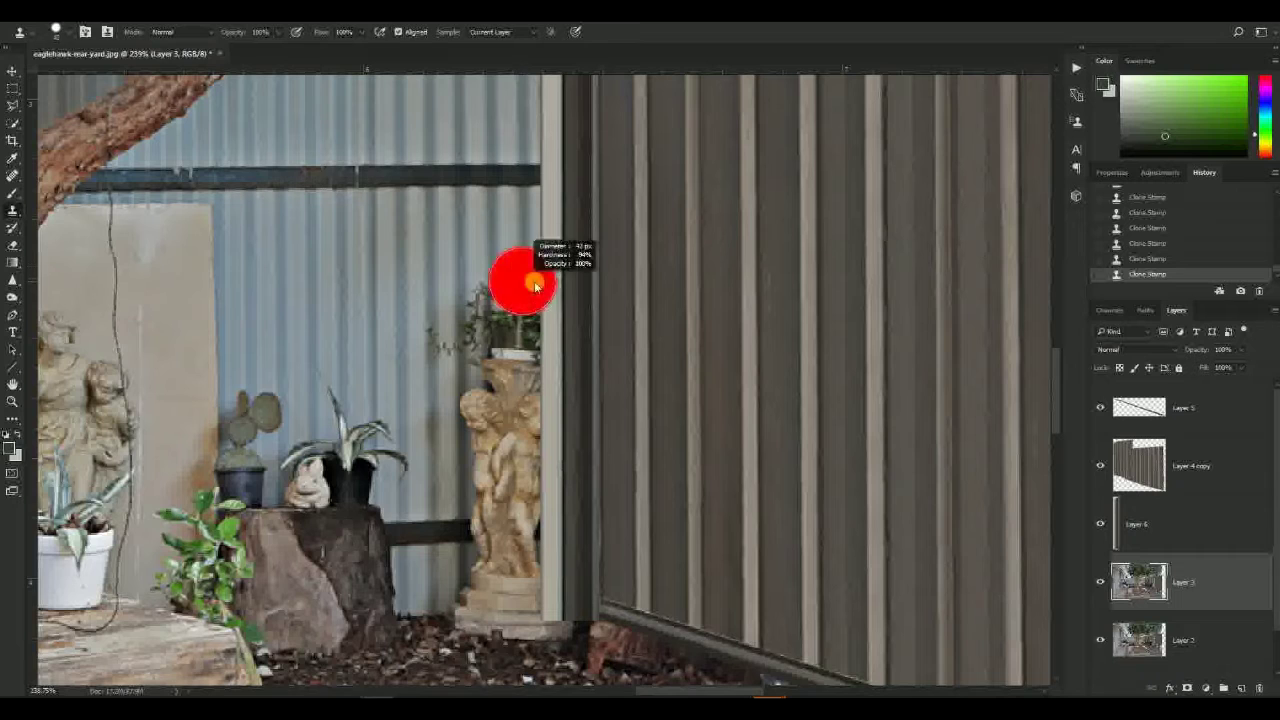
left_click(524, 289)
left_click(523, 346)
left_click(487, 315)
left_click(456, 341)
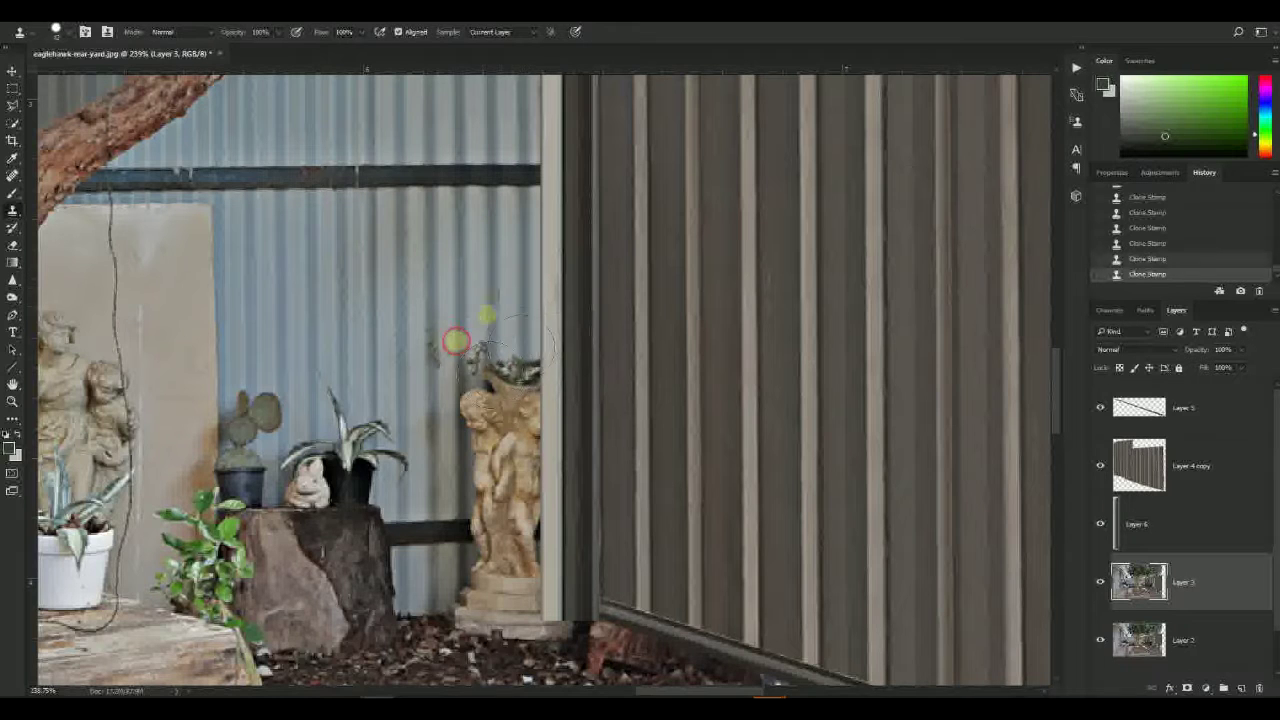
- Clone corrugated sheeting and soil over the cherub statue, the tree stump and the potted plants beside it
mouse_move(488, 388)
left_mouse_down()
mouse_move(480, 438)
mouse_move(548, 420)
mouse_move(556, 390)
mouse_move(471, 453)
mouse_move(401, 416)
mouse_move(280, 458)
mouse_move(351, 488)
mouse_move(293, 520)
mouse_move(556, 493)
mouse_move(485, 518)
mouse_move(349, 523)
mouse_move(501, 591)
mouse_move(417, 600)
mouse_move(508, 603)
mouse_move(418, 608)
mouse_move(580, 592)
left_mouse_up()
left_click_drag(440, 597, 550, 596)
left_click_drag(394, 613, 420, 594)
mouse_move(240, 576)
left_mouse_down()
mouse_move(315, 458)
mouse_move(508, 482)
left_mouse_up()
left_click_drag(285, 492, 400, 494)
scroll(374, 436, "down", 5)
scroll(395, 383, "up", 2)
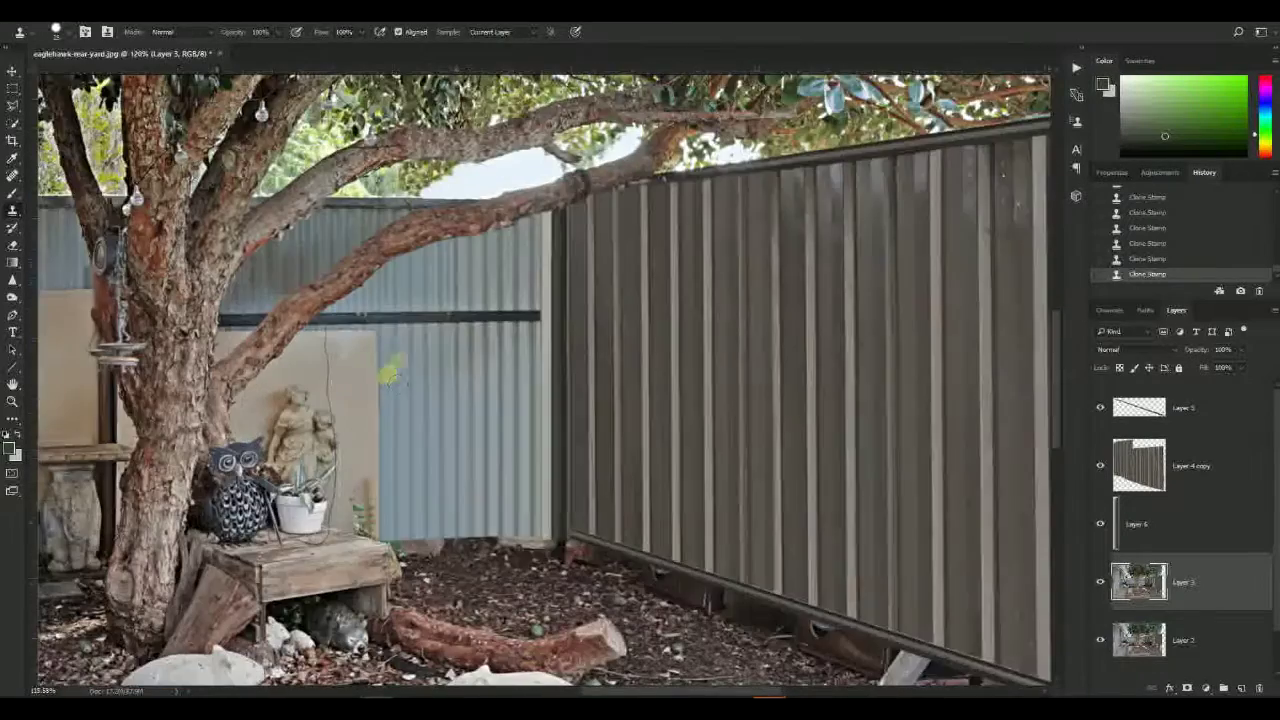
- Clone corrugated sheeting on Layer 3 over the beige panel beneath the branch, as far as the double figurine statue
scroll(391, 345, "up", 2)
right_click(396, 330, "alt")
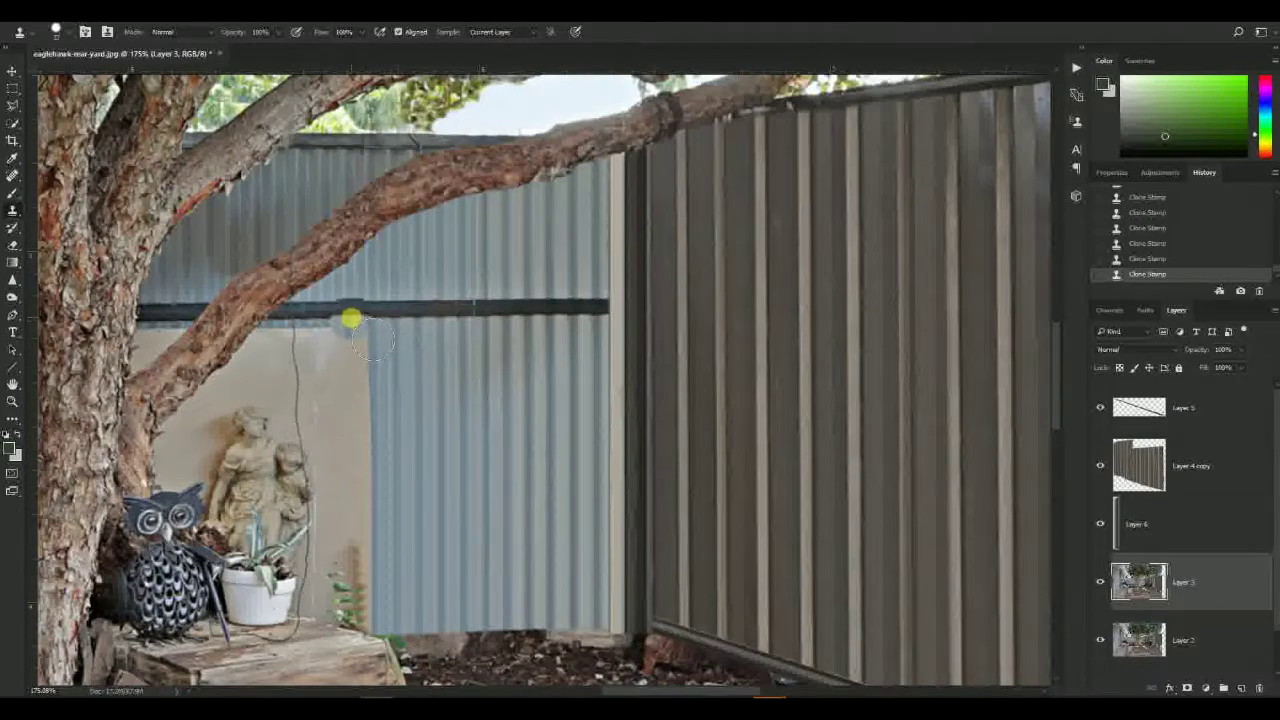
left_click_drag(351, 321, 361, 622)
left_click_drag(346, 626, 317, 371)
left_click_drag(333, 572, 311, 387)
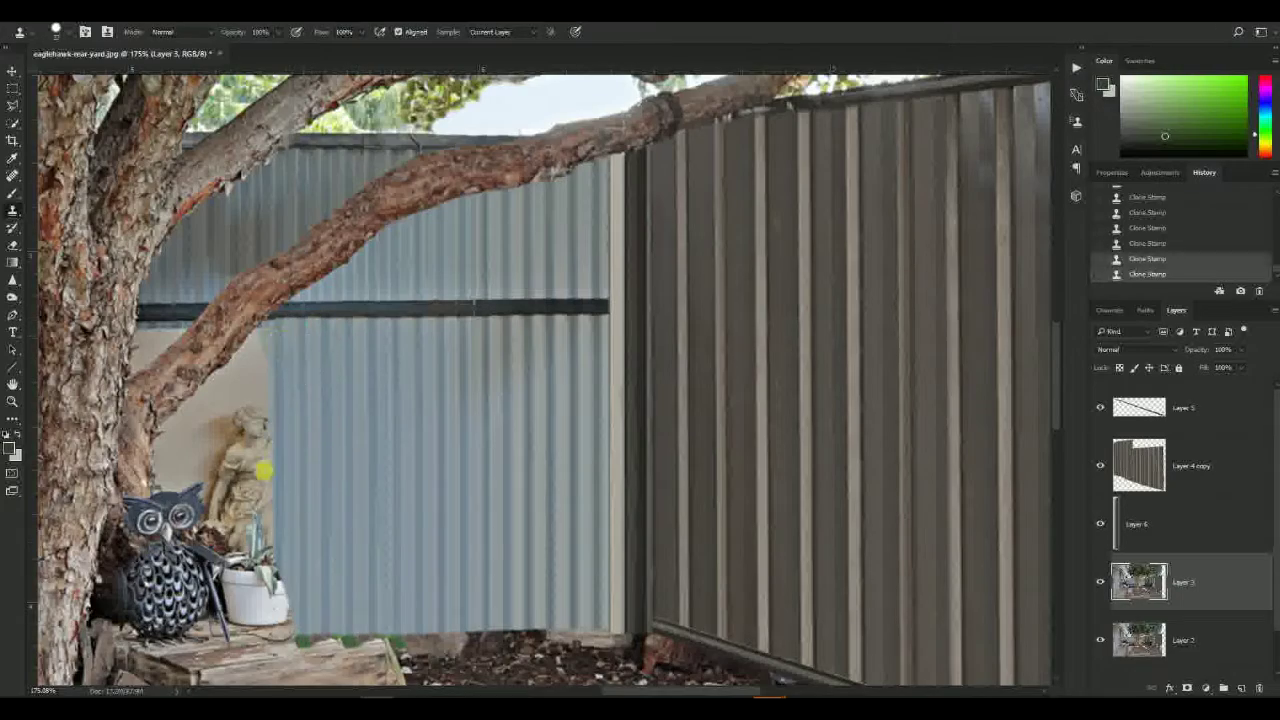
- Clone corrugated sheeting over the remaining figurine statue, the white plant pot and the owl's raised wing
scroll(276, 344, "down", 3)
scroll(471, 383, "down", 6)
scroll(471, 346, "up", 10)
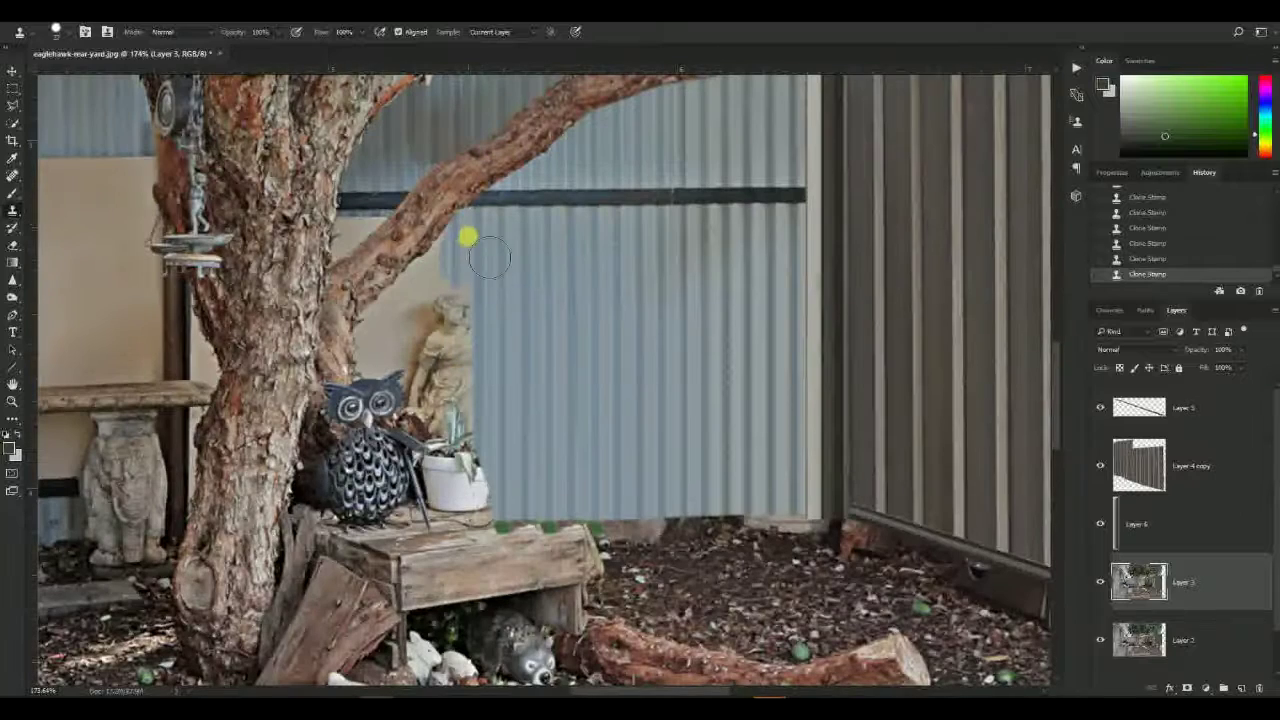
mouse_move(440, 305)
left_mouse_down()
mouse_move(468, 308)
mouse_move(429, 316)
mouse_move(470, 470)
mouse_move(420, 349)
mouse_move(401, 410)
left_mouse_up()
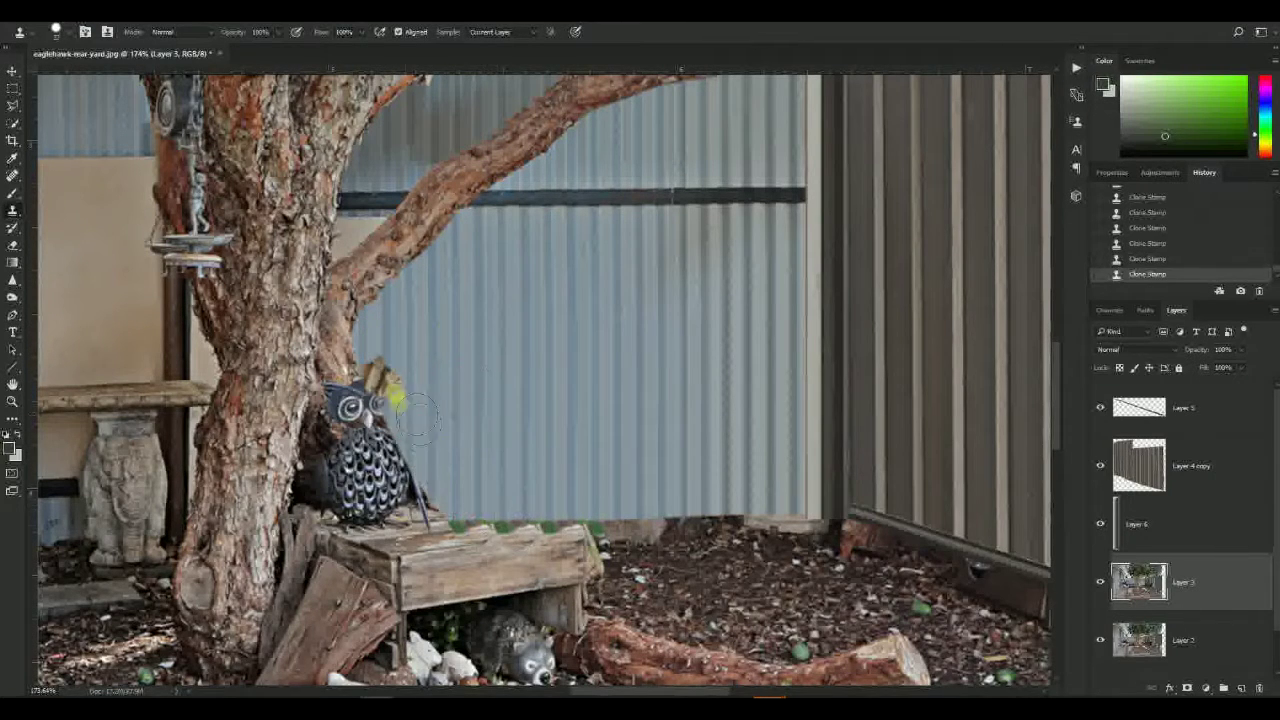
- Clone corrugated sheeting over the beige panel remnant enclosed between the tree trunk and the low branch
scroll(420, 425, "down", 6)
scroll(531, 420, "up", 4)
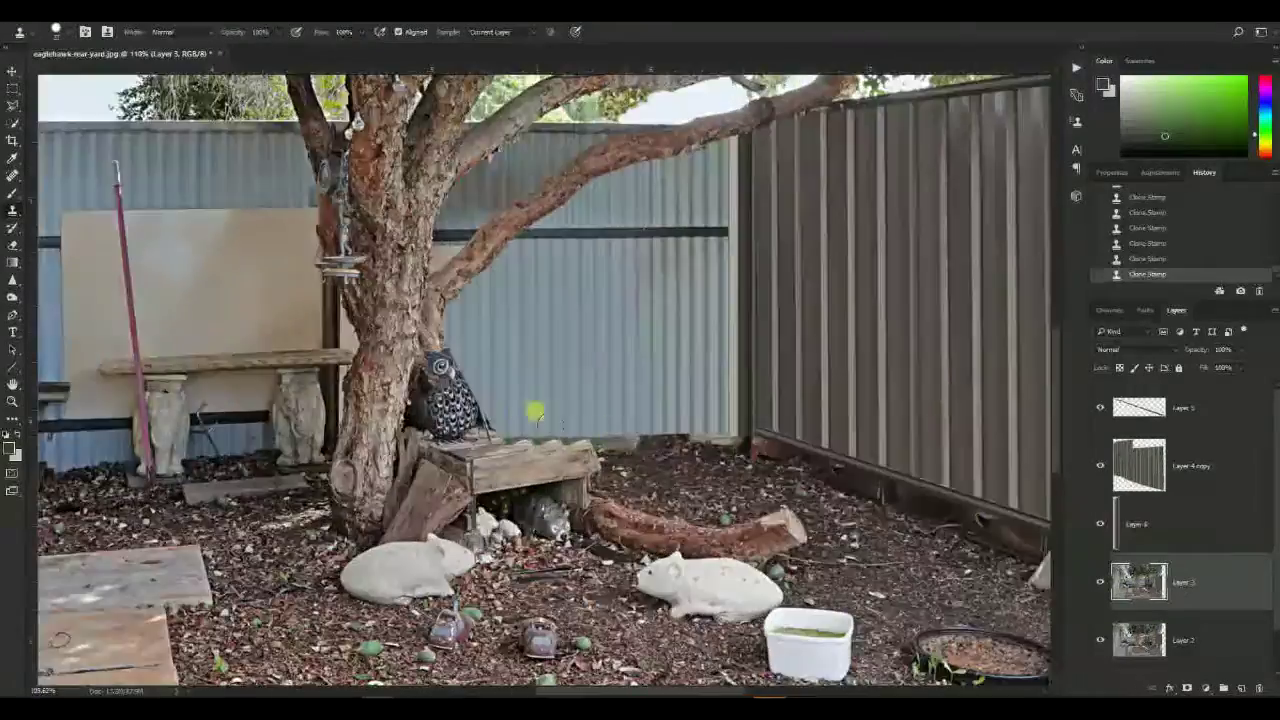
scroll(535, 481, "up", 2)
scroll(608, 466, "down", 5)
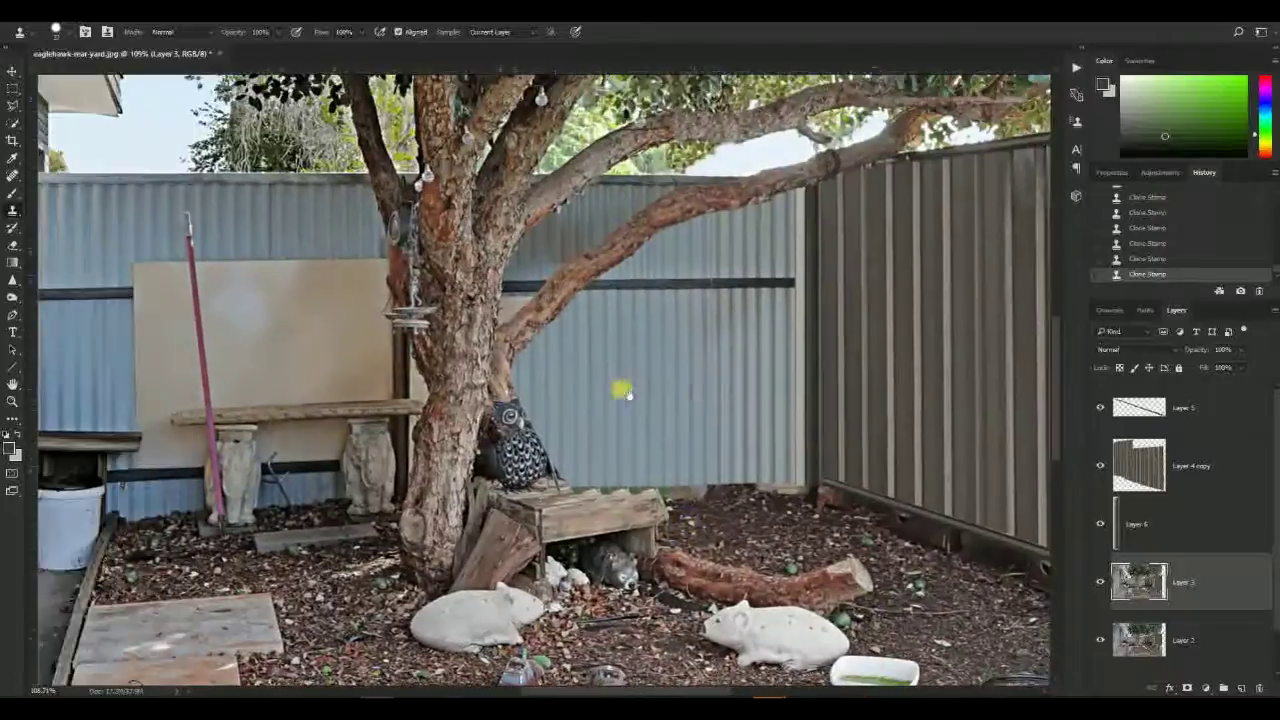
scroll(527, 415, "up", 4)
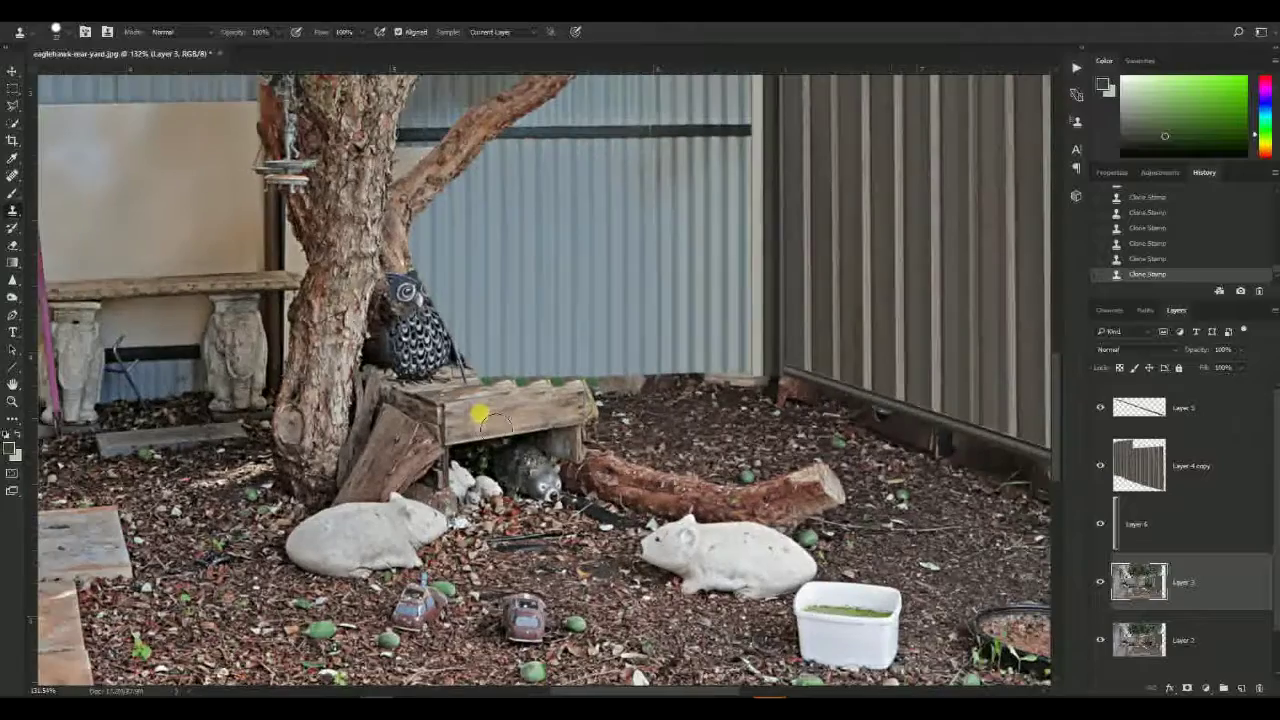
scroll(566, 271, "down", 4)
scroll(471, 260, "up", 6)
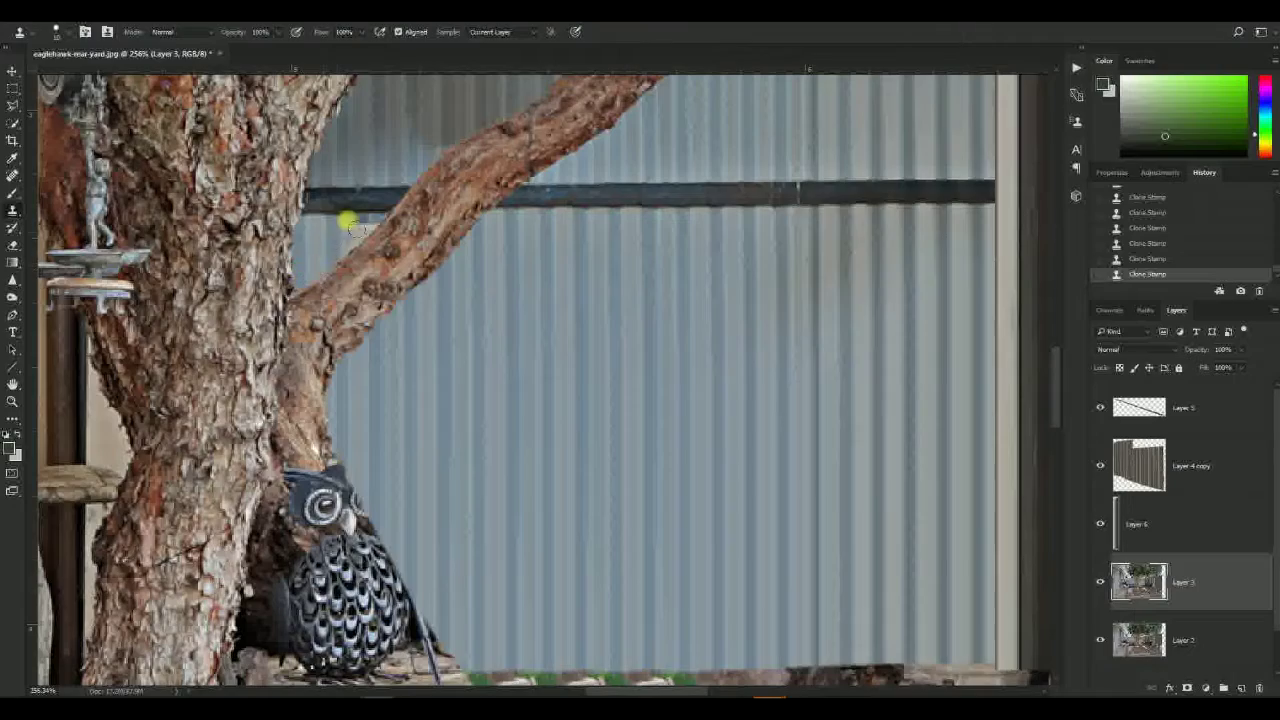
scroll(480, 320, "down", 5)
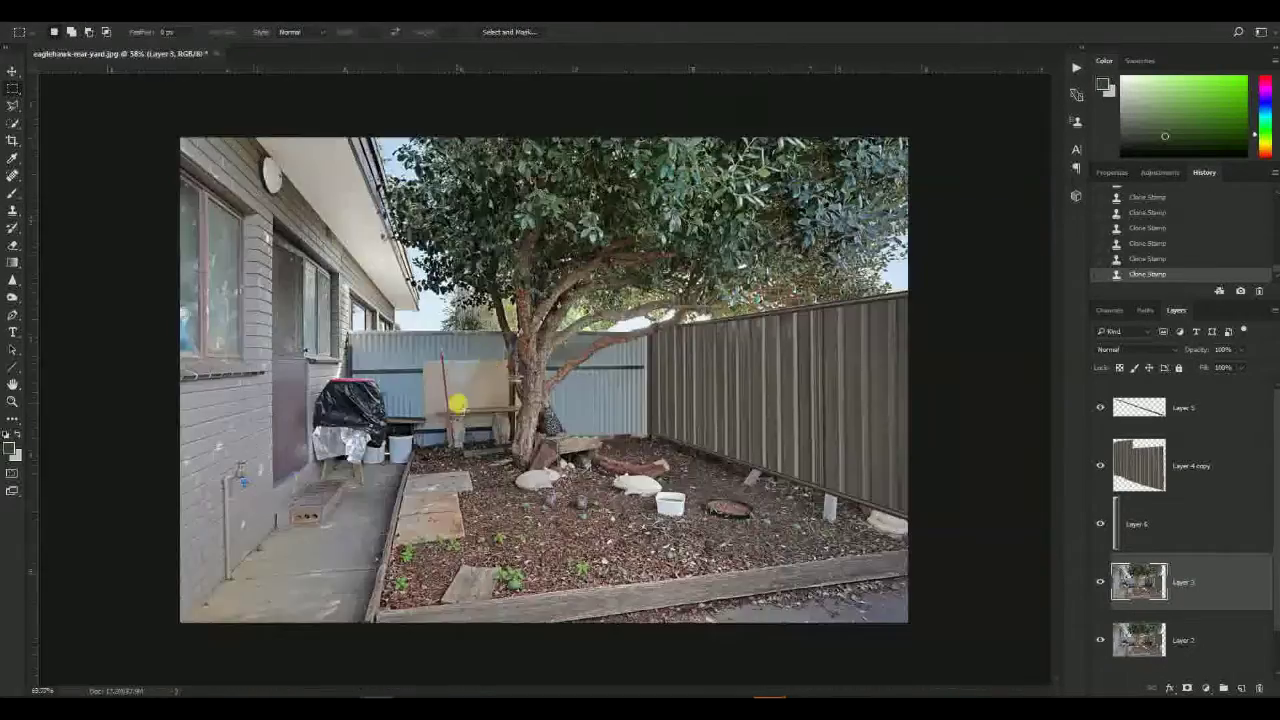
- Outline the dark horizontal fence rail with the Polygonal Lasso, copy it to a new layer and move it down to the fence base
scroll(594, 346, "up", 3)
key("l")
scroll(445, 230, "up", 2)
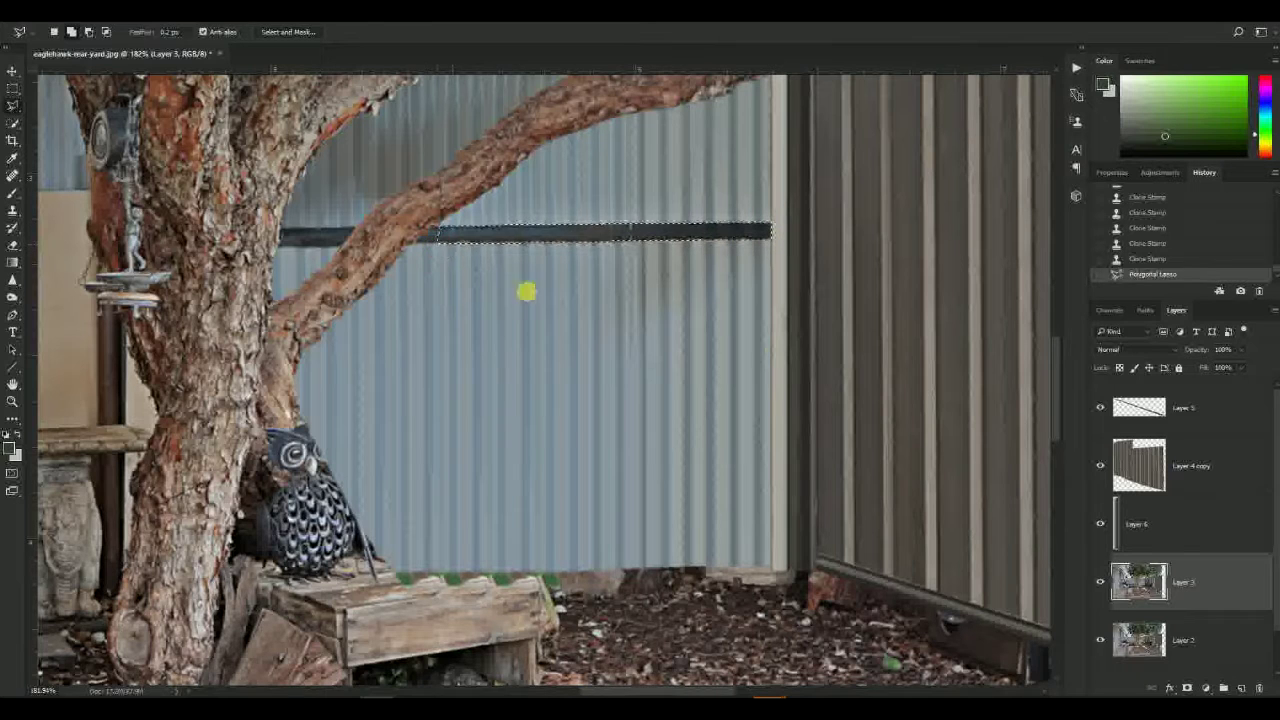
left_click(438, 247)
key("ctrl+j")
key("v")
mouse_move(660, 251)
left_mouse_down()
mouse_move(666, 376)
mouse_move(740, 496)
left_mouse_up()
- Fit the copied rail along the lower fence with Free Transform, erase its excess near the tree, and reselect Layer 3
left_click(1100, 640)
left_click(1100, 640)
key("ctrl+t")
mouse_move(446, 505)
left_mouse_down()
mouse_move(264, 509)
mouse_move(862, 490)
mouse_move(538, 464)
mouse_move(706, 455)
mouse_move(360, 477)
mouse_move(477, 469)
mouse_move(600, 492)
left_mouse_up()
scroll(264, 524, "down", 6)
scroll(862, 490, "up", 3)
key("Return")
key("e")
right_click(489, 429, "alt")
left_click(604, 470)
left_click(1210, 637)
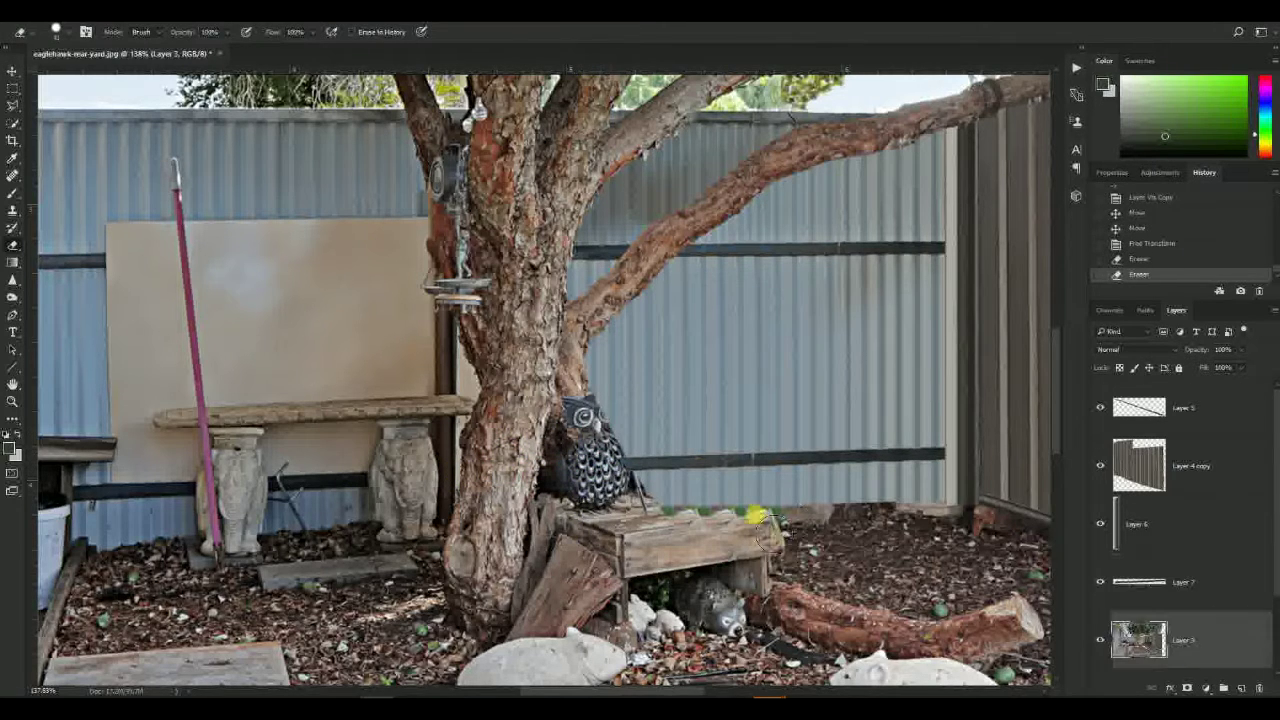
- Outline a section of the lower tree trunk with the Polygonal Lasso and copy it to a new layer
key("l")
left_click_drag(495, 399, 486, 307)
left_click(471, 294)
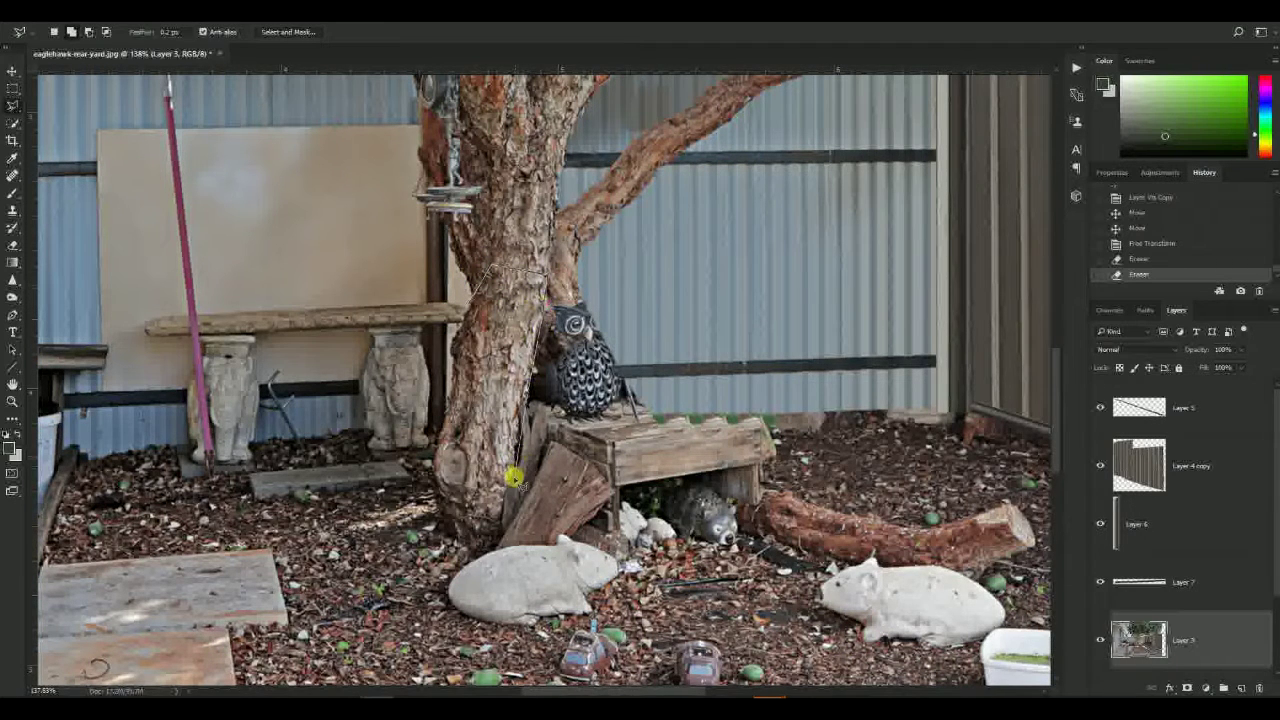
double_click(471, 308)
left_click(473, 308)
key("ctrl+j")
- Rotate, scale and reshape the trunk copy into a second trunk leaning over the owl, and apply the transformation
key("ctrl+t")
right_click(528, 304)
left_click(562, 346)
left_click_drag(583, 250, 522, 224)
right_click(477, 335)
left_click(457, 359)
left_click_drag(519, 378, 588, 370)
left_click_drag(617, 459, 644, 455)
left_click_drag(538, 391, 540, 404)
left_click_drag(686, 424, 700, 424)
key("Return")
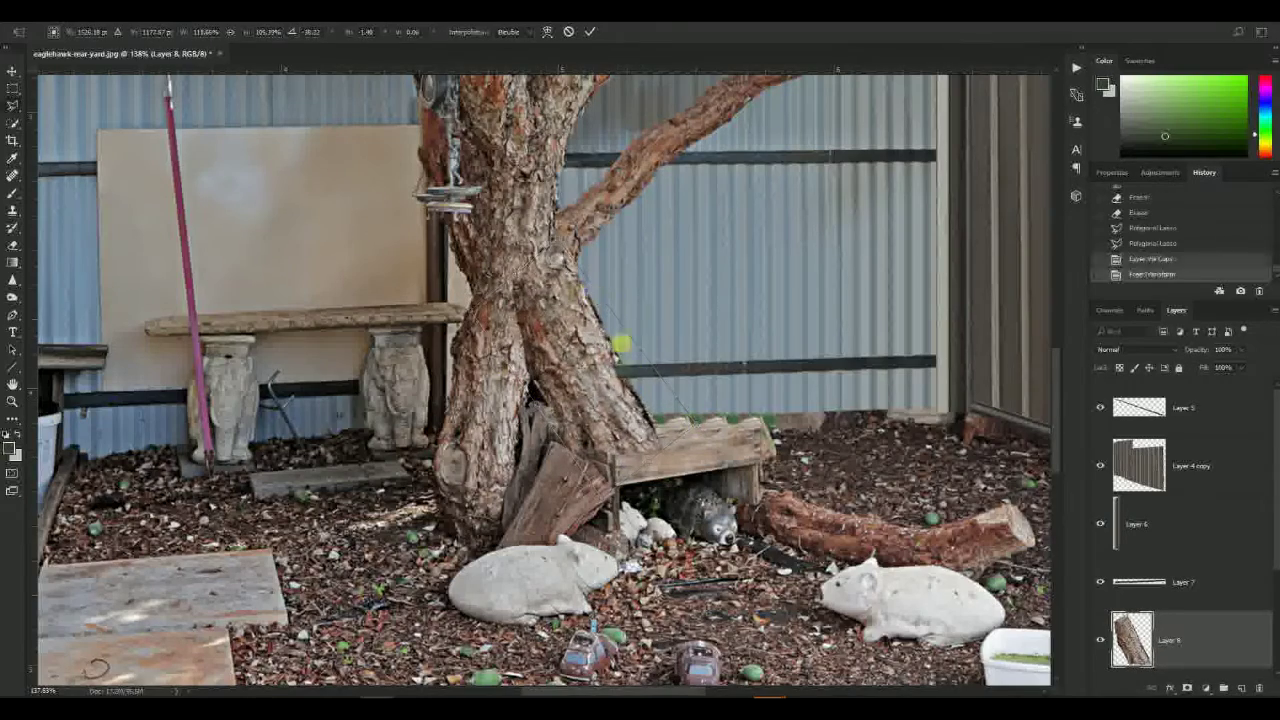
- Move the second trunk's layer to the top of the stack and erase its excess edges around the main trunk
left_click_drag(1152, 628, 1136, 400)
scroll(596, 436, "down", 5)
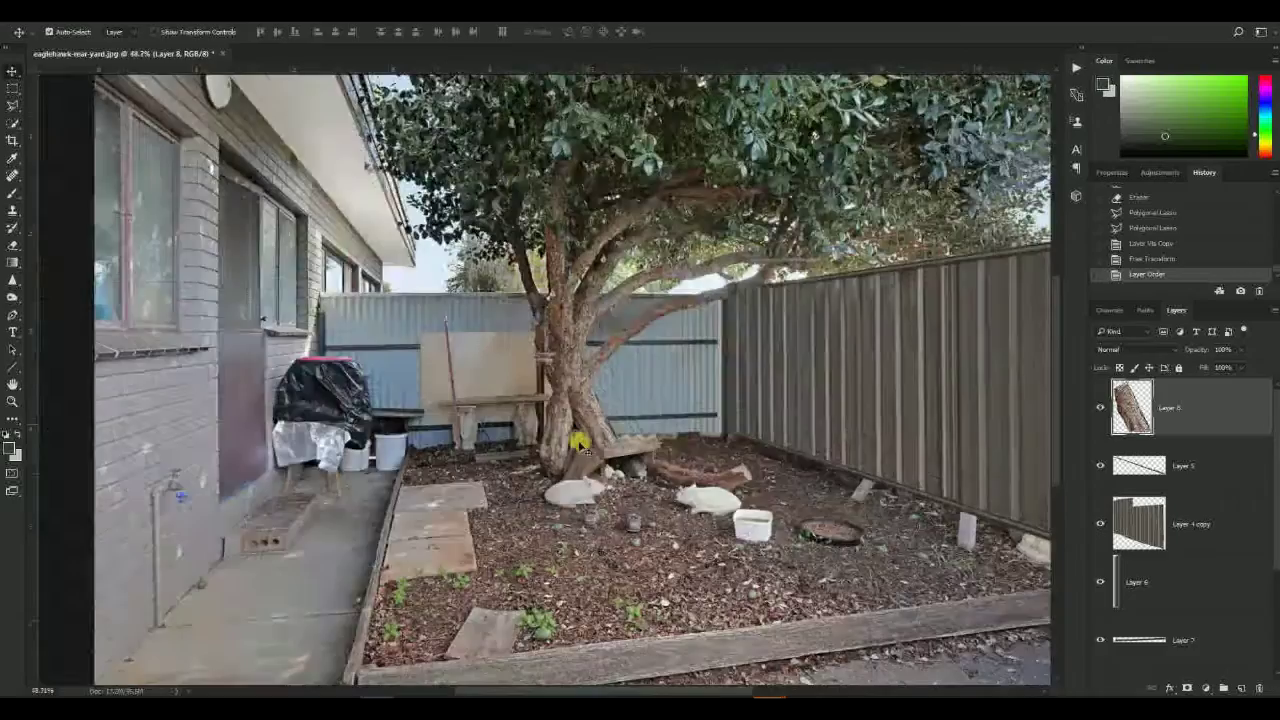
scroll(580, 440, "up", 5)
key("e")
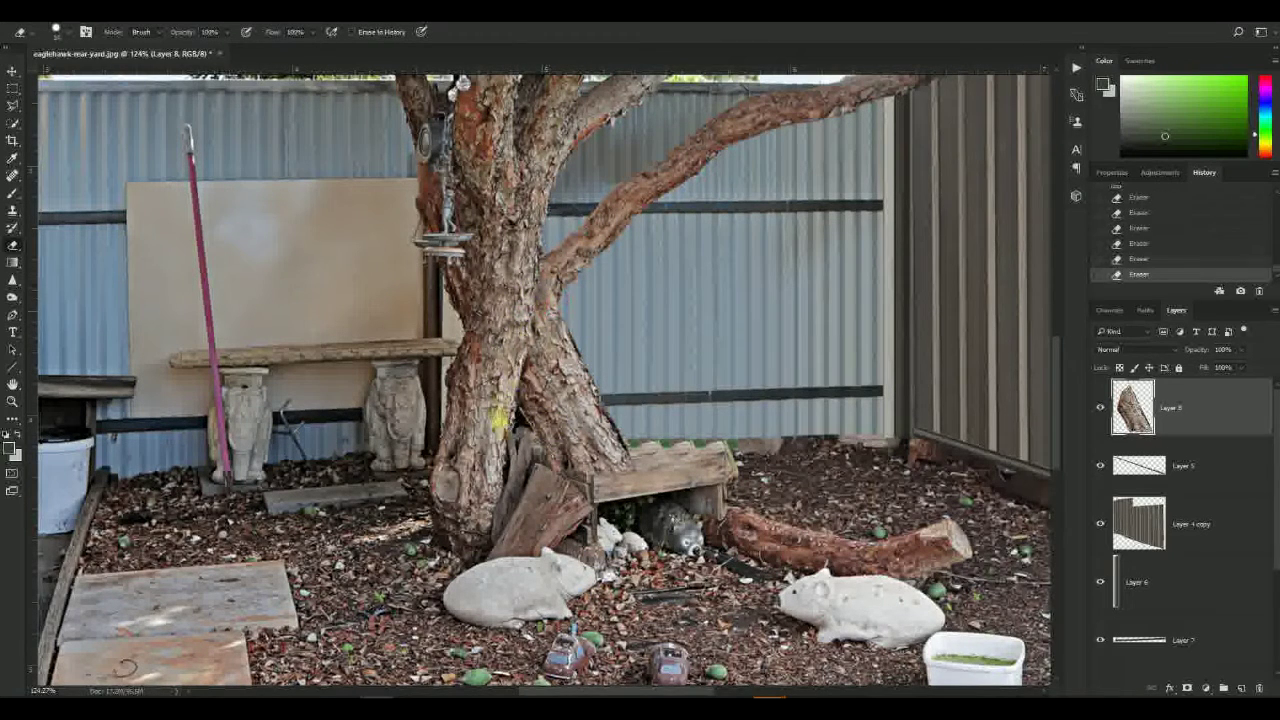
- Darken the second trunk with the Burn tool at its shaded side beside the main trunk
key("o")
left_click_drag(531, 343, 498, 465)
mouse_move(498, 465)
left_mouse_down()
mouse_move(509, 383)
mouse_move(548, 462)
left_mouse_up()
scroll(552, 474, "down", 5)
scroll(560, 470, "up", 2)
scroll(620, 490, "up", 4)
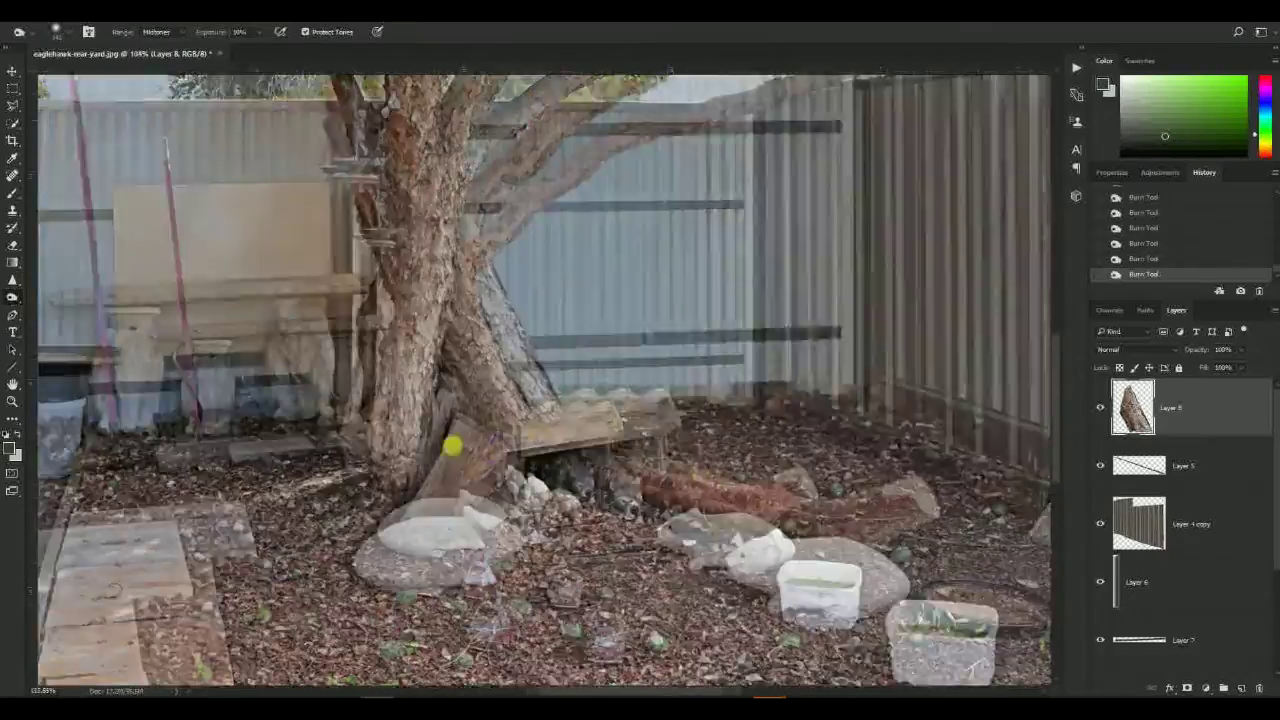
- Outline the base of the main trunk on Layer 3 with the Polygonal Lasso and copy it to a new layer
scroll(620, 490, "down", 4)
scroll(620, 490, "up", 4)
scroll(608, 481, "down", 4)
scroll(590, 460, "up", 6)
scroll(615, 340, "down", 2)
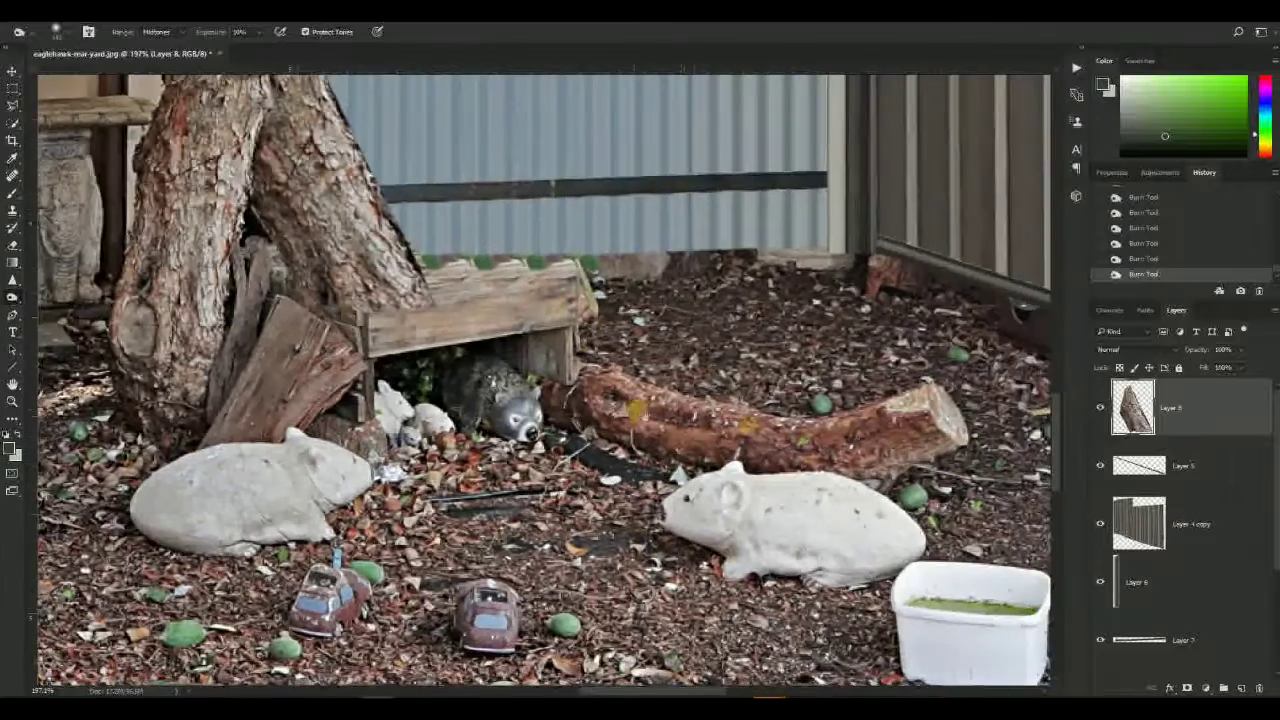
scroll(1134, 534, "down", 3)
left_click(1134, 534)
key("l")
scroll(590, 422, "down", 3)
scroll(332, 432, "up", 4)
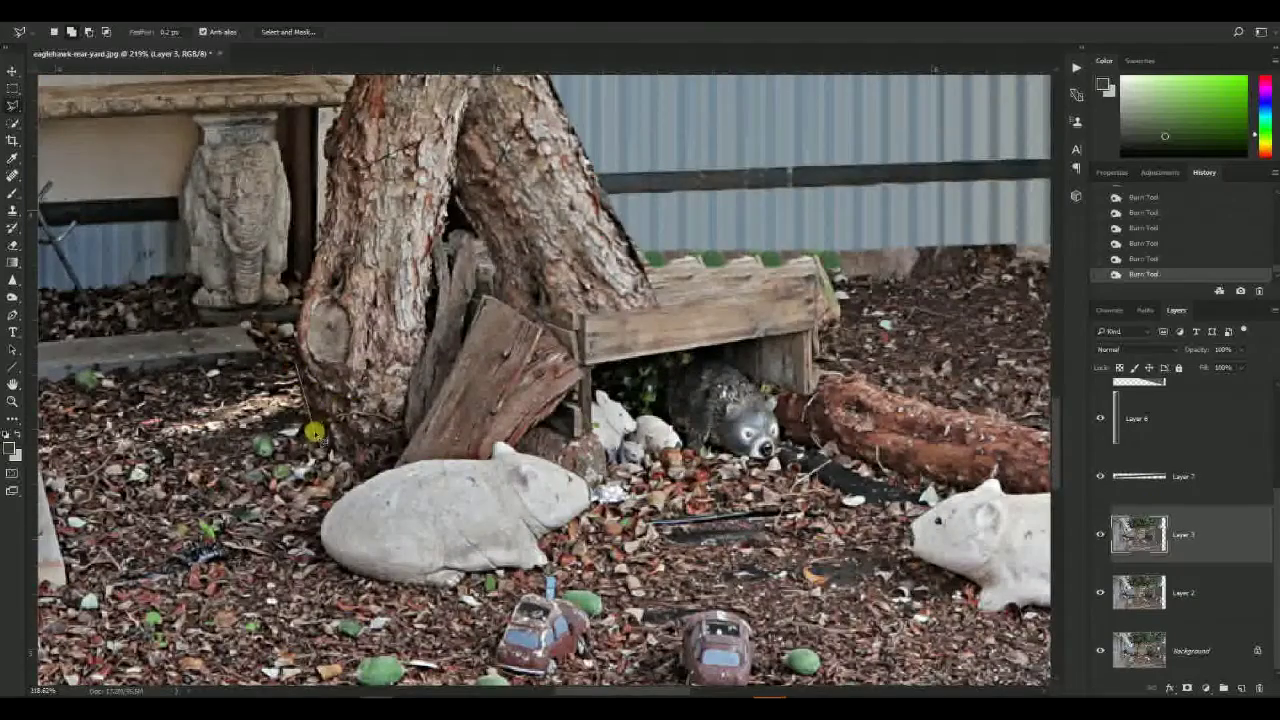
left_click(395, 377)
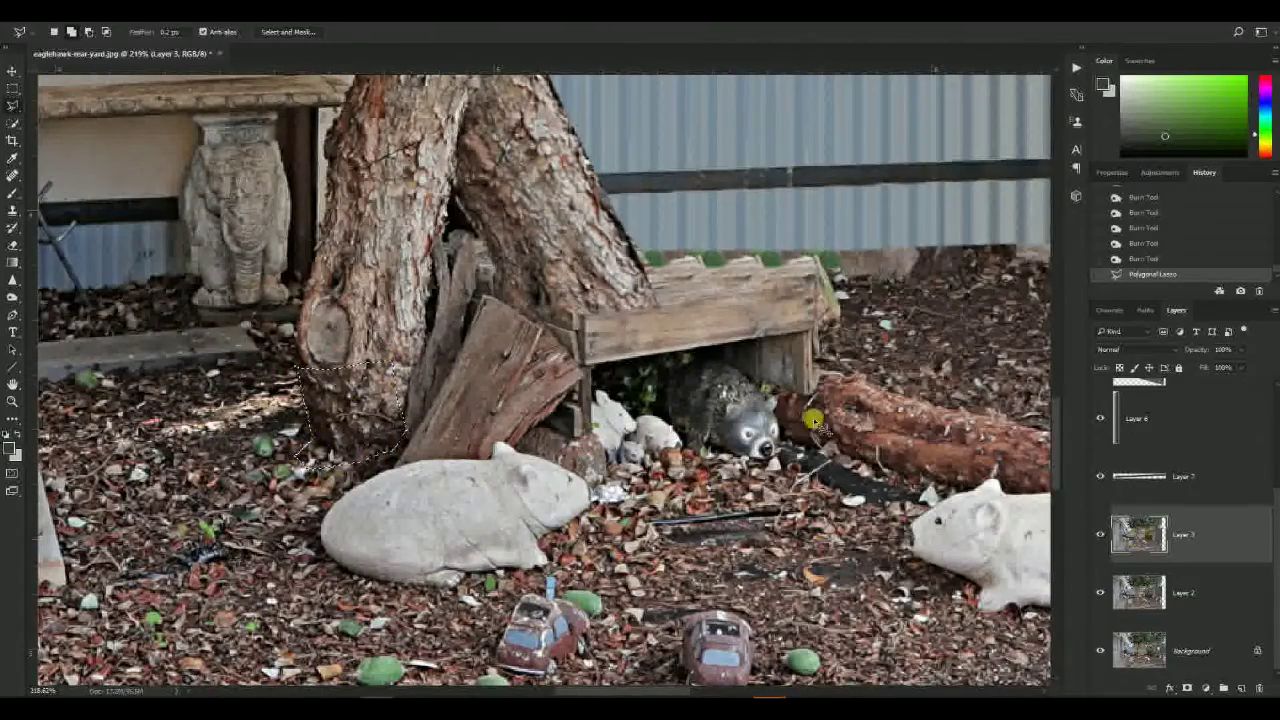
key("ctrl+j")
- Place the copied trunk base under the second trunk beside the bench and clone bark over the seam
key("ctrl+t")
left_click_drag(384, 396, 656, 366)
key("Return")
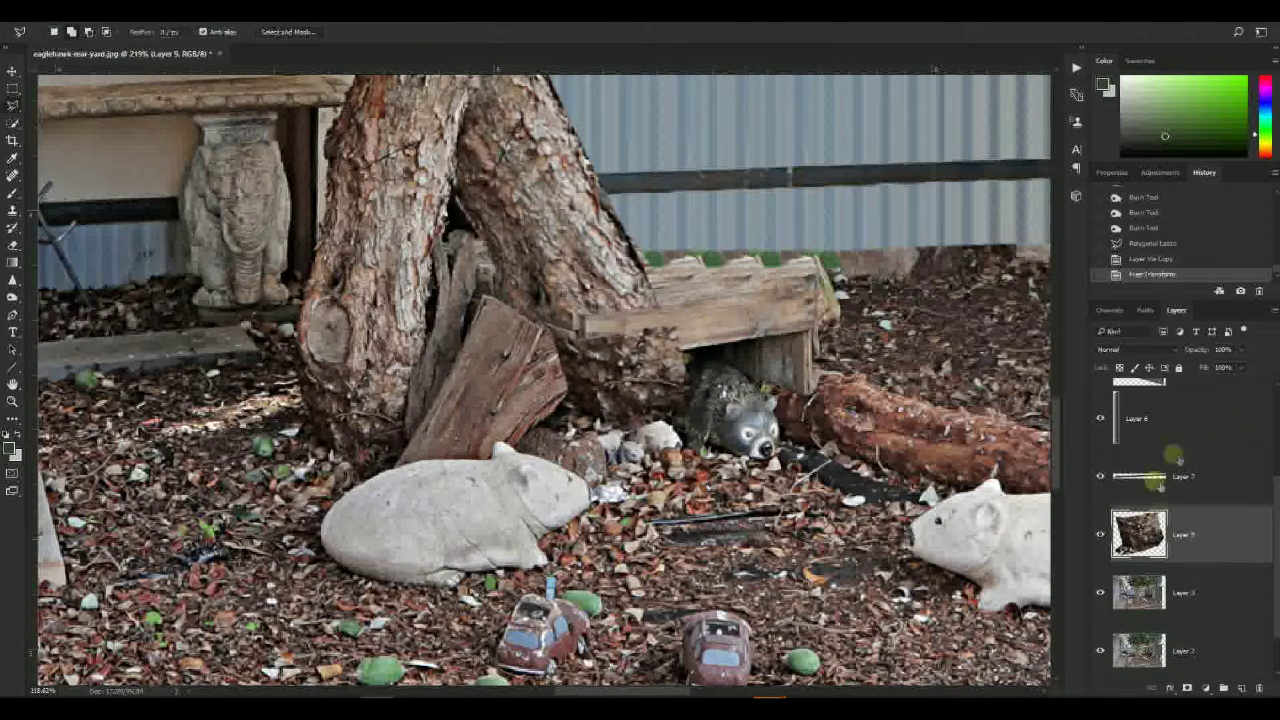
key("s")
left_click_drag(590, 342, 605, 357)
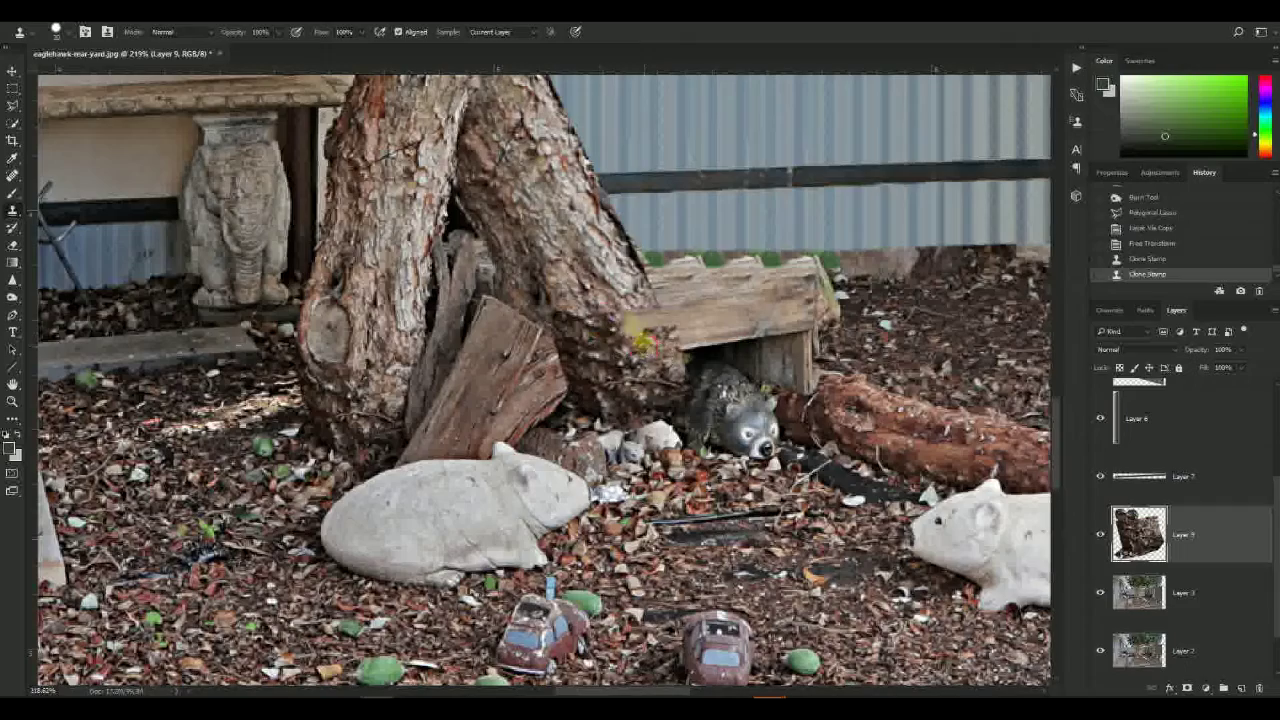
scroll(600, 425, "down", 10)
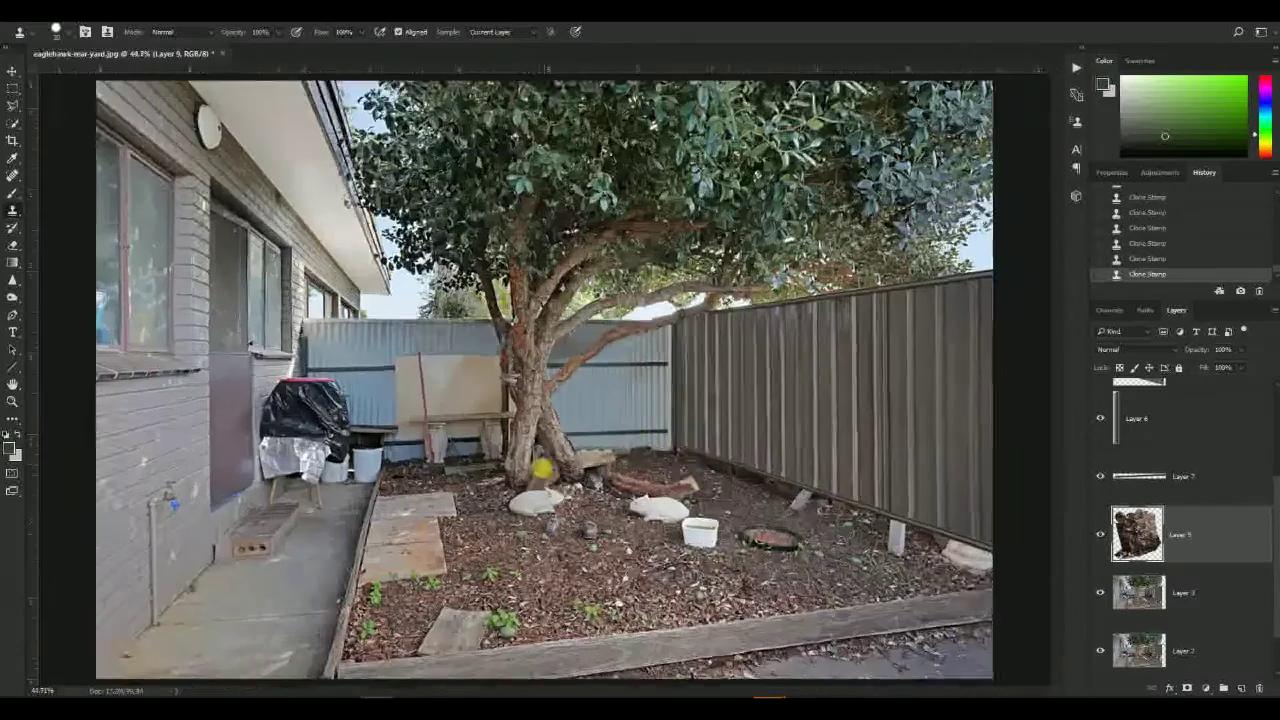
- Clone bark on Layer 8 with a softer brush at 50% opacity to blend the second trunk's joins
scroll(536, 466, "up", 3)
scroll(1168, 452, "up", 3)
left_click(1165, 415)
scroll(572, 450, "up", 10)
key("5")
left_click_drag(577, 445, 540, 254)
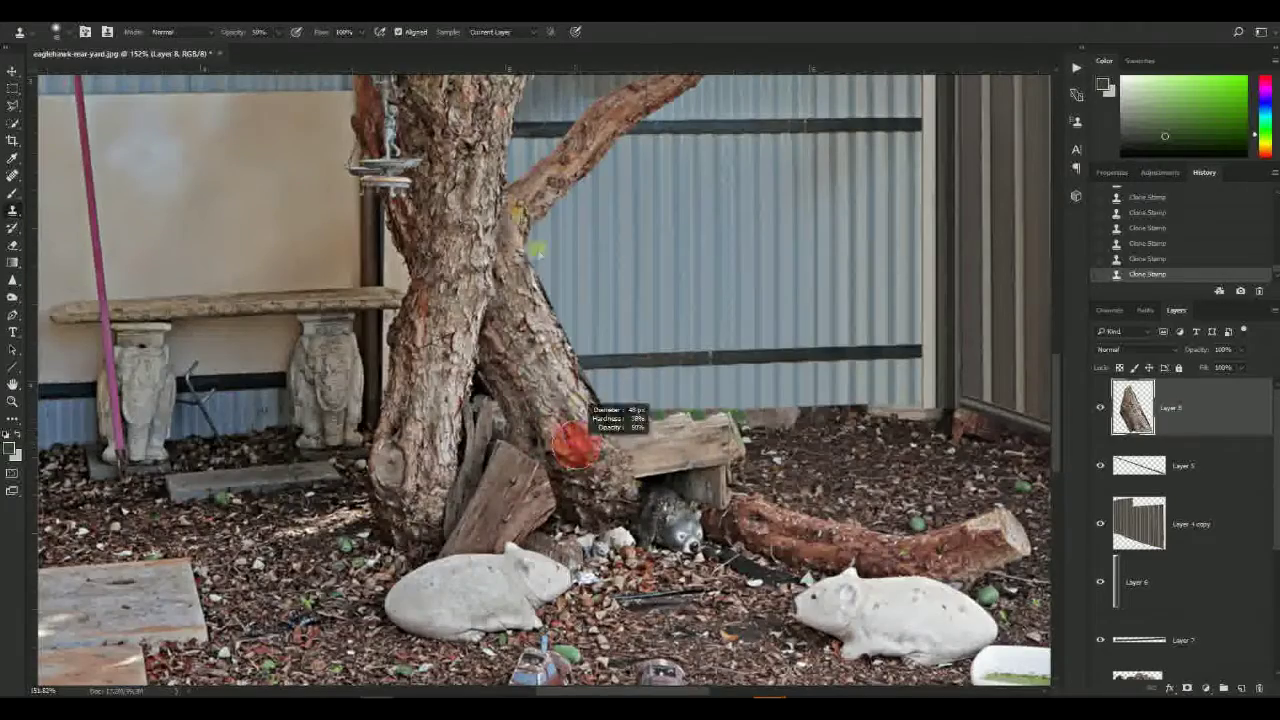
- Merge duplicates of the retouching layers into one layer, group the originals and hide the group
scroll(580, 460, "down", 8)
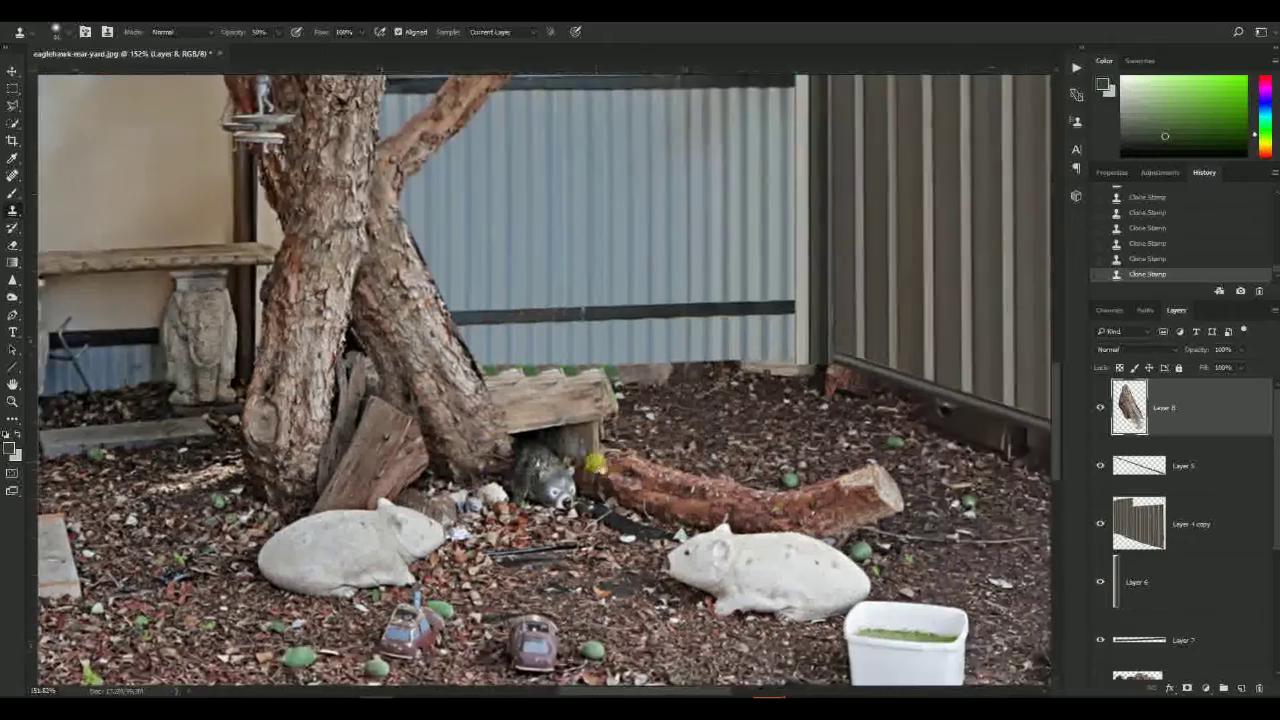
scroll(580, 460, "up", 5)
scroll(1182, 495, "down", 3)
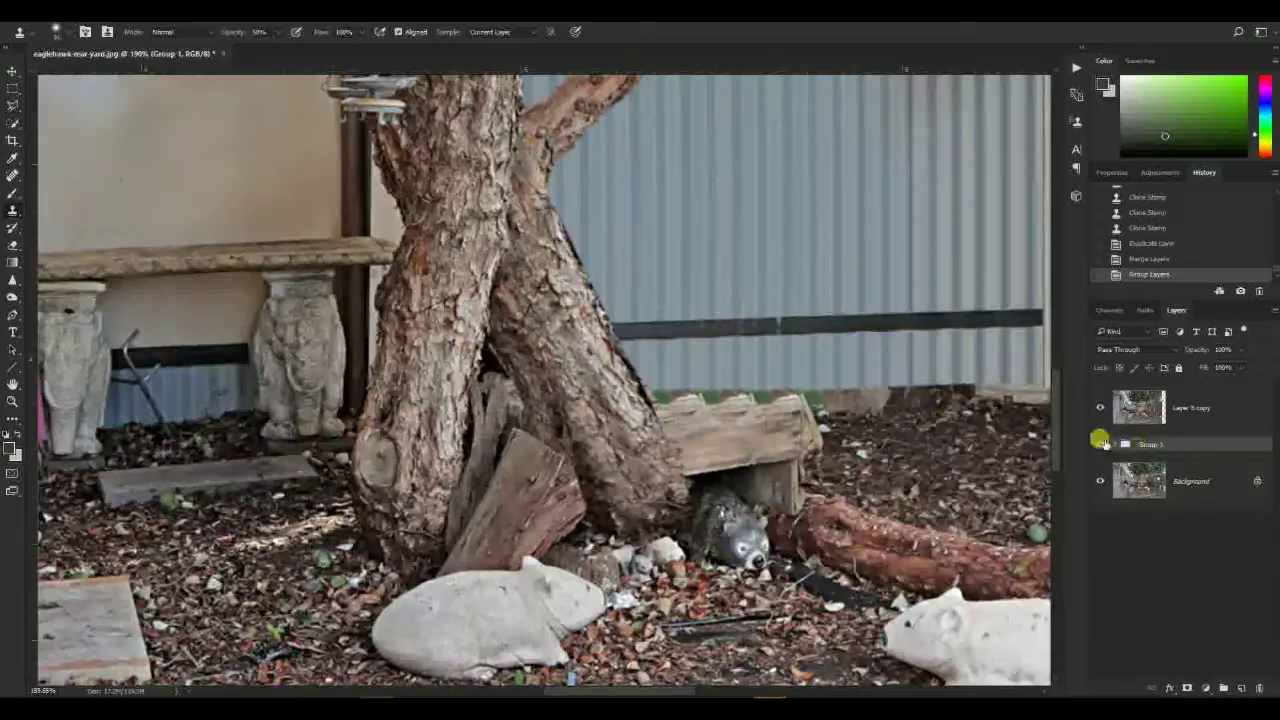
left_click(1101, 442)
- Compare the merged retouched layer with the original photo by toggling its visibility
left_click(1100, 407)
left_click(1100, 407)
scroll(900, 400, "down", 10)
left_click(1100, 407)
left_click(1100, 407)
- Select a rectangular section of the dark post beside the brick wall on the merged layer and copy it to a new layer
left_click(1140, 410)
key("l")
scroll(556, 378, "up", 6)
scroll(577, 357, "up", 5)
scroll(569, 371, "down", 10)
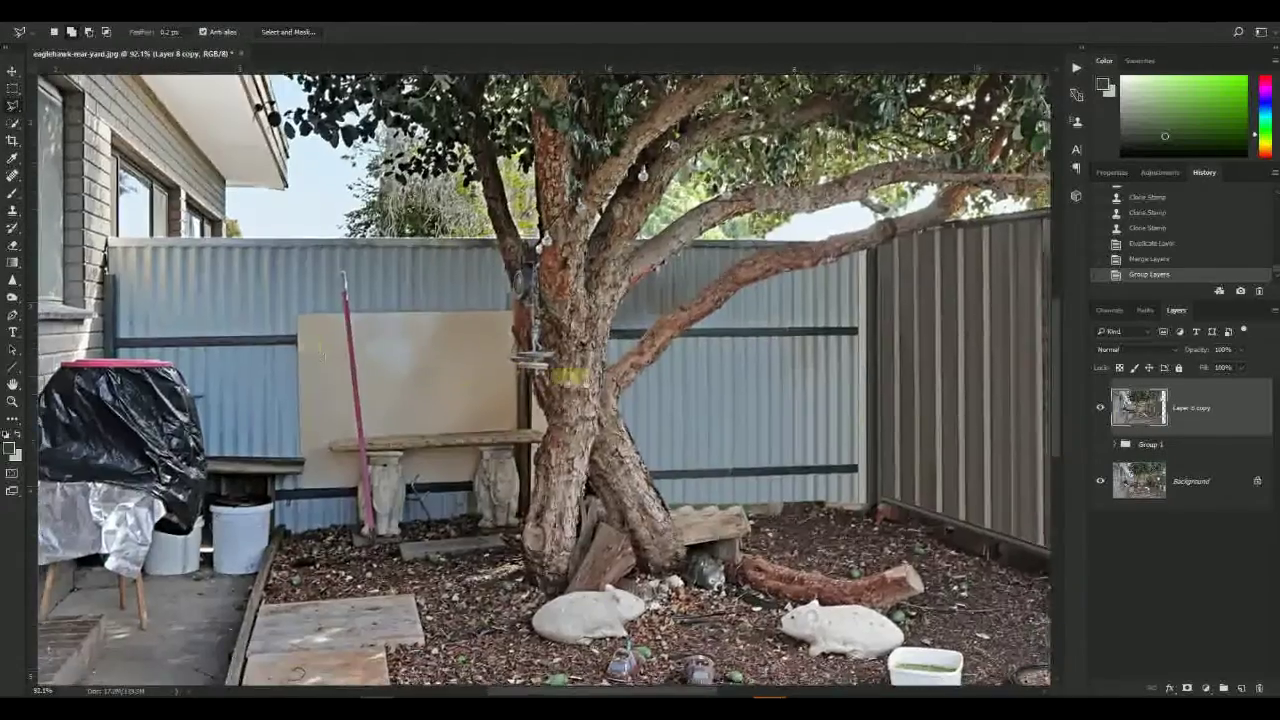
scroll(407, 385, "up", 6)
scroll(400, 350, "up", 5)
key("m")
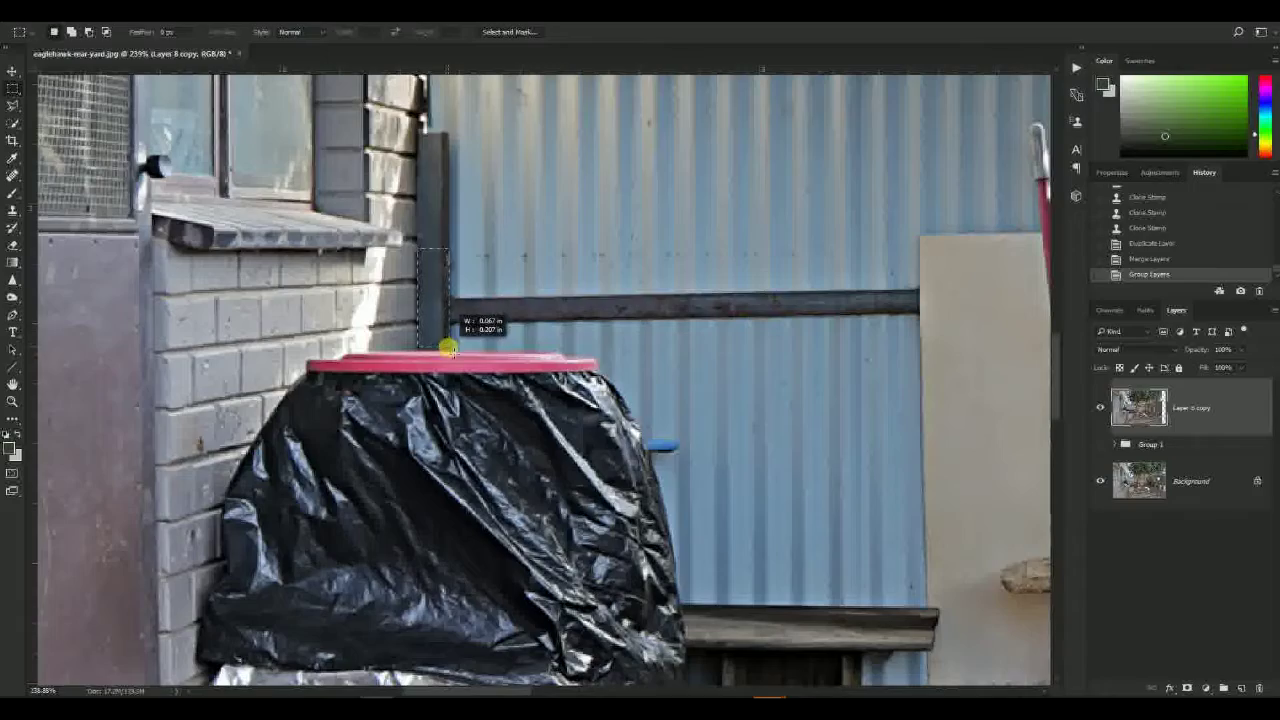
key("ctrl+j")
- Extend the copied post section down across the plastic-covered object to ground level with Free Transform
key("ctrl+t")
scroll(449, 346, "down", 4)
left_click_drag(443, 370, 452, 598)
key("Return")
scroll(452, 598, "down", 4)
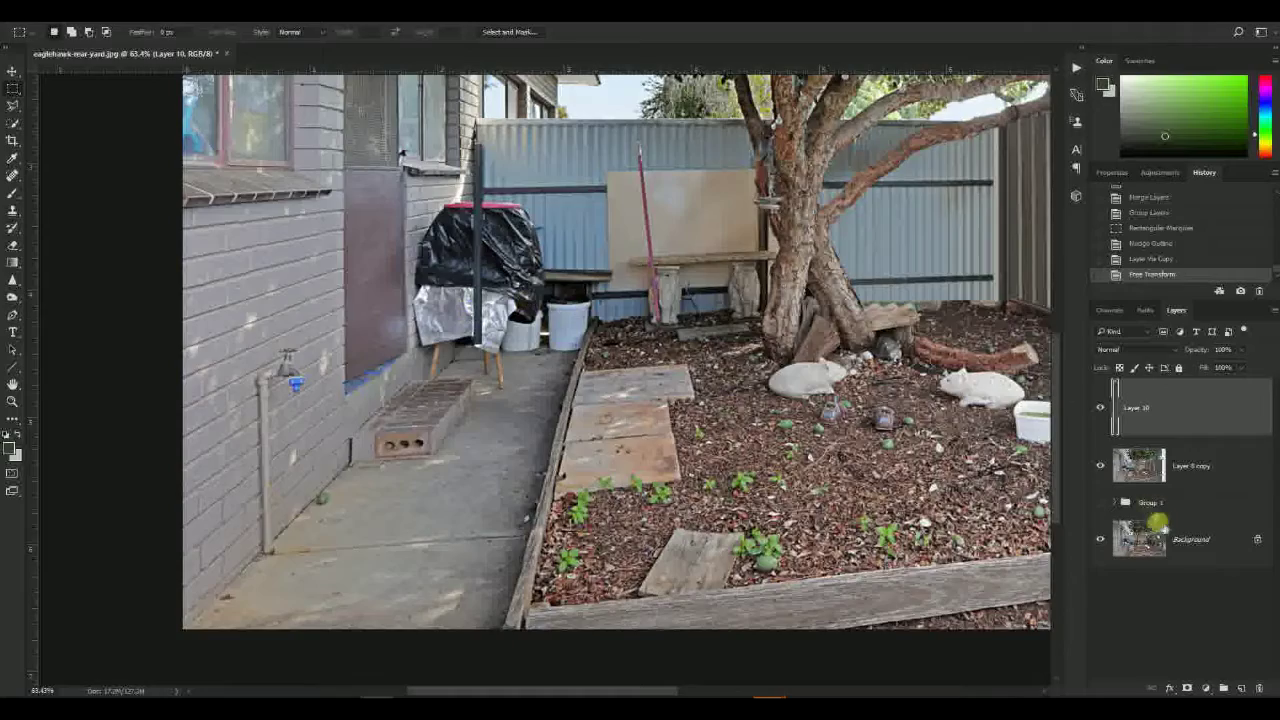
- Clone corrugated sheeting at 100% opacity on Layer 8 copy over the tip of the pink pole above the beige panel
left_click(1190, 466)
key("l")
scroll(663, 260, "up", 4)
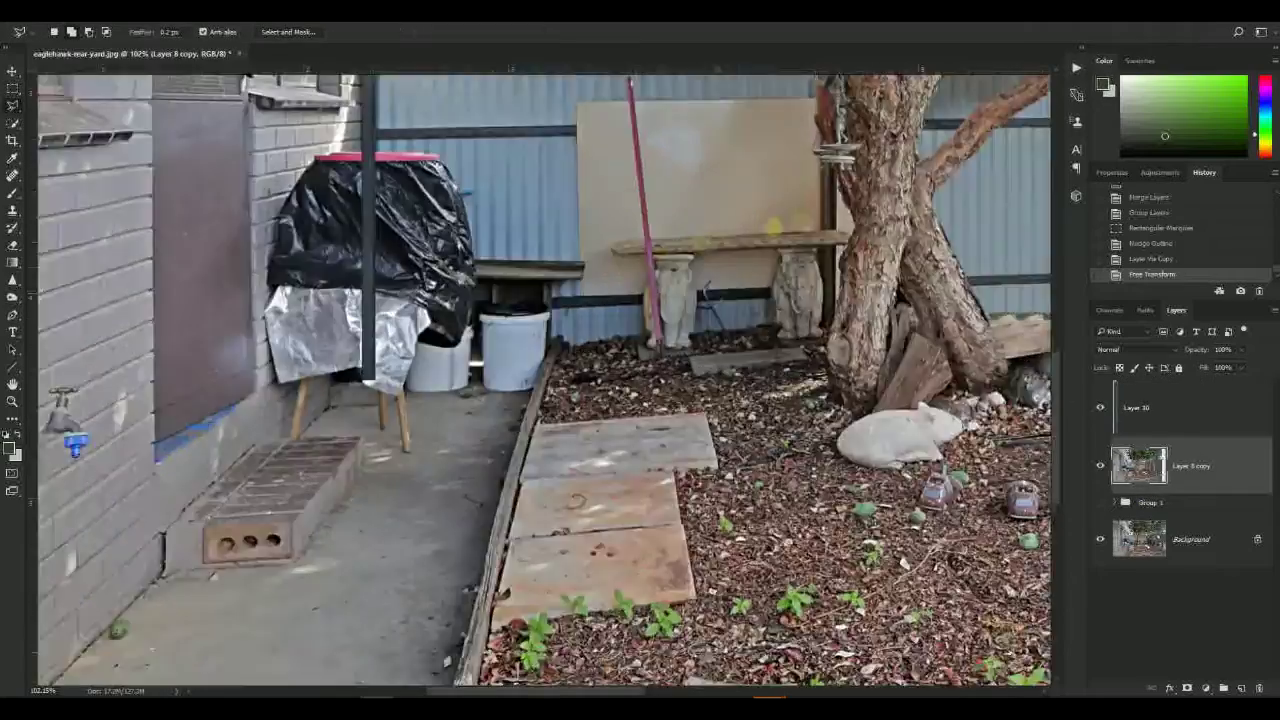
left_click_drag(723, 156, 509, 260)
scroll(490, 255, "up", 3)
key("s")
scroll(508, 180, "up", 6)
left_click_drag(410, 167, 411, 300)
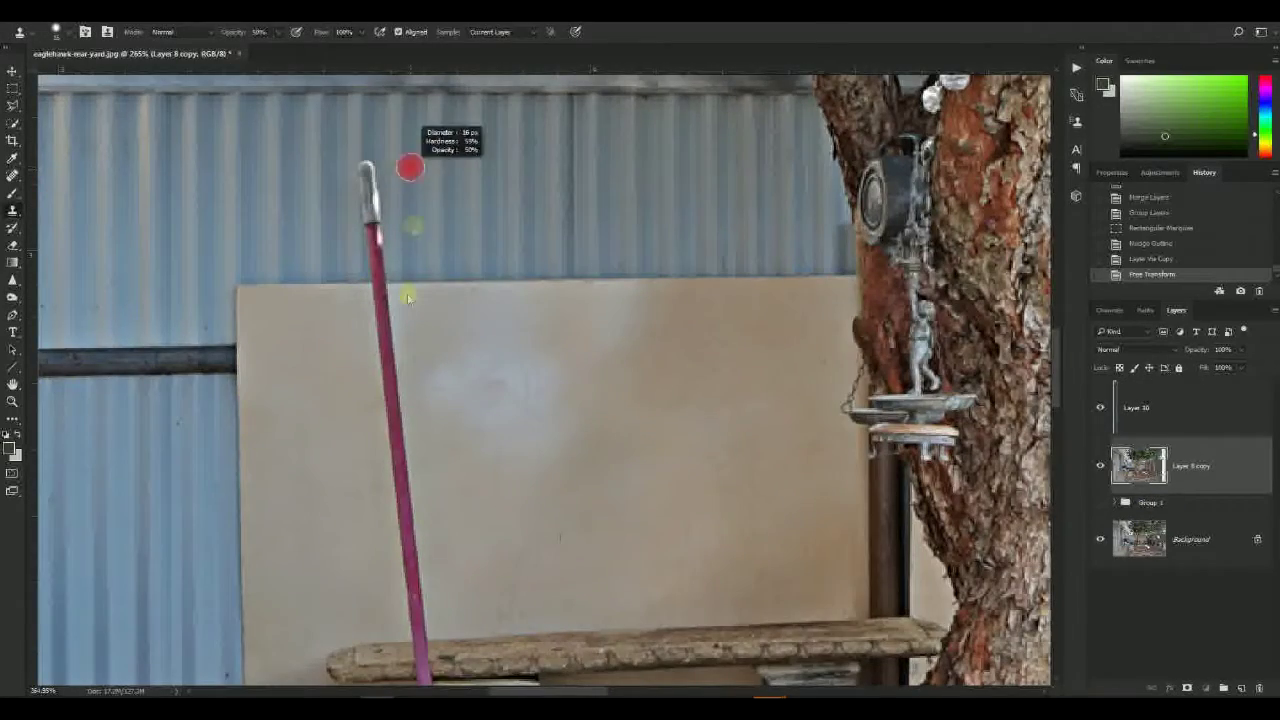
key("0")
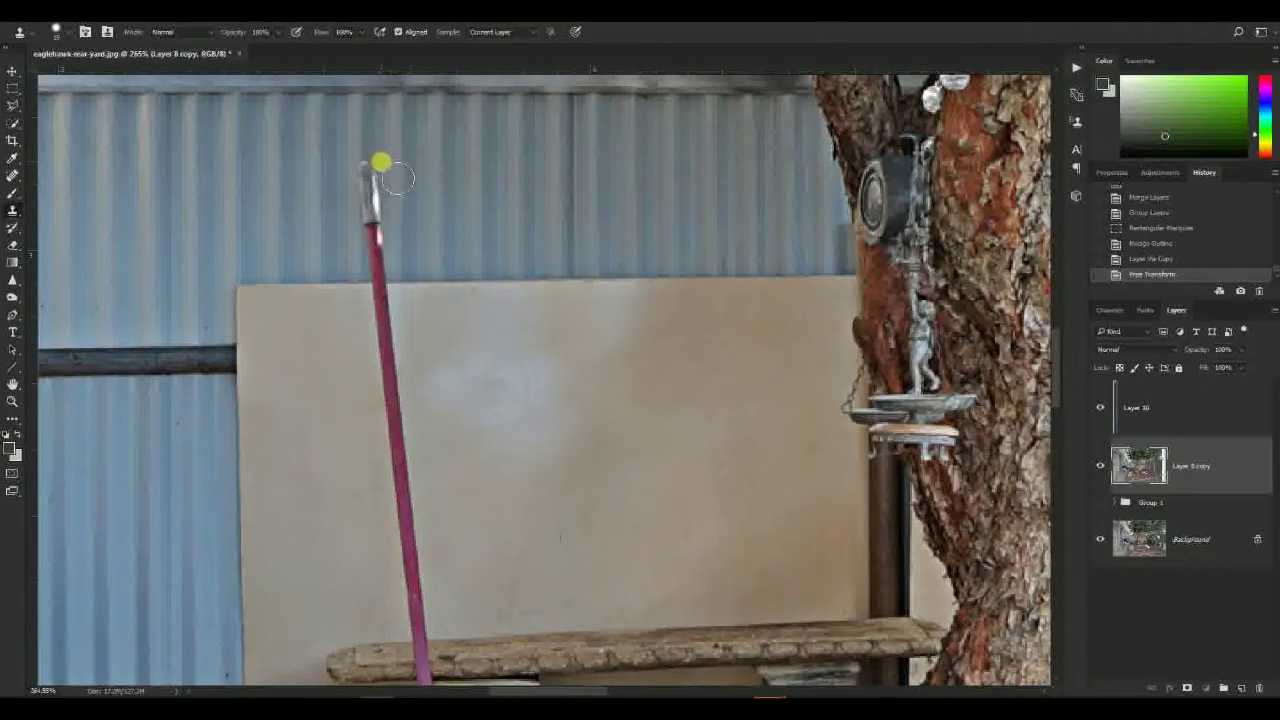
scroll(375, 266, "down", 5)
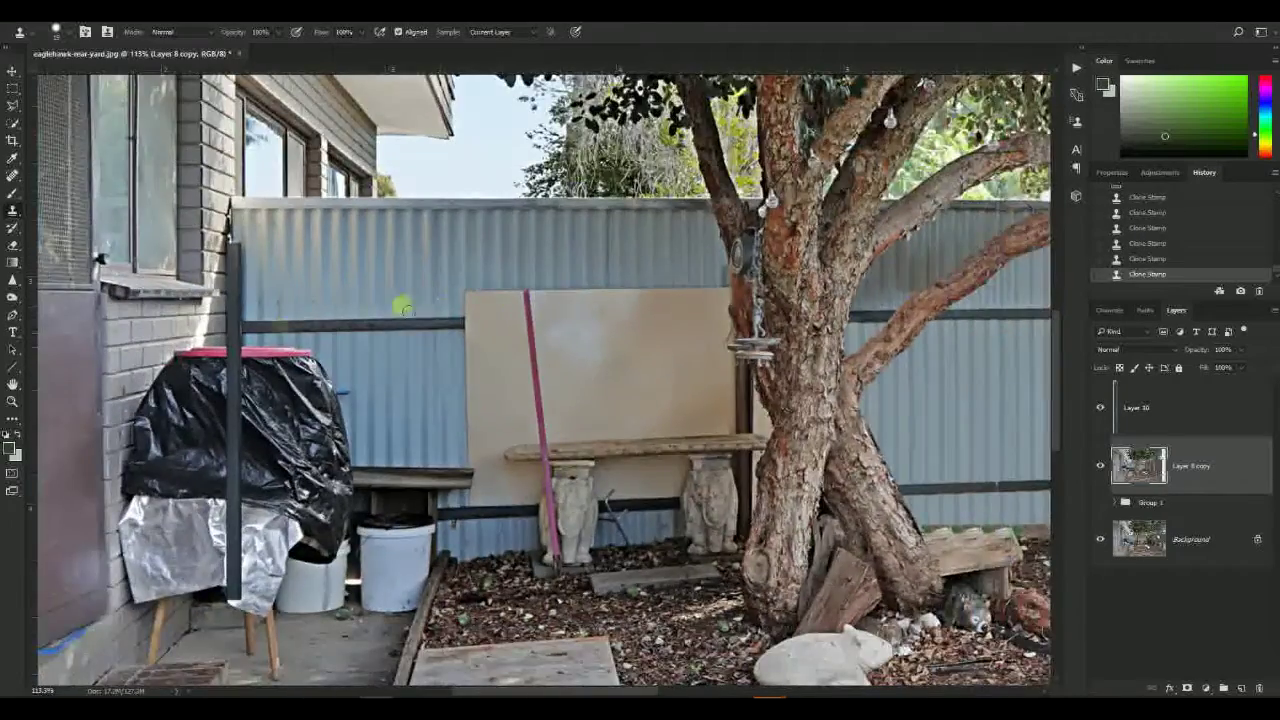
scroll(477, 286, "up", 3)
left_click_drag(543, 270, 564, 268)
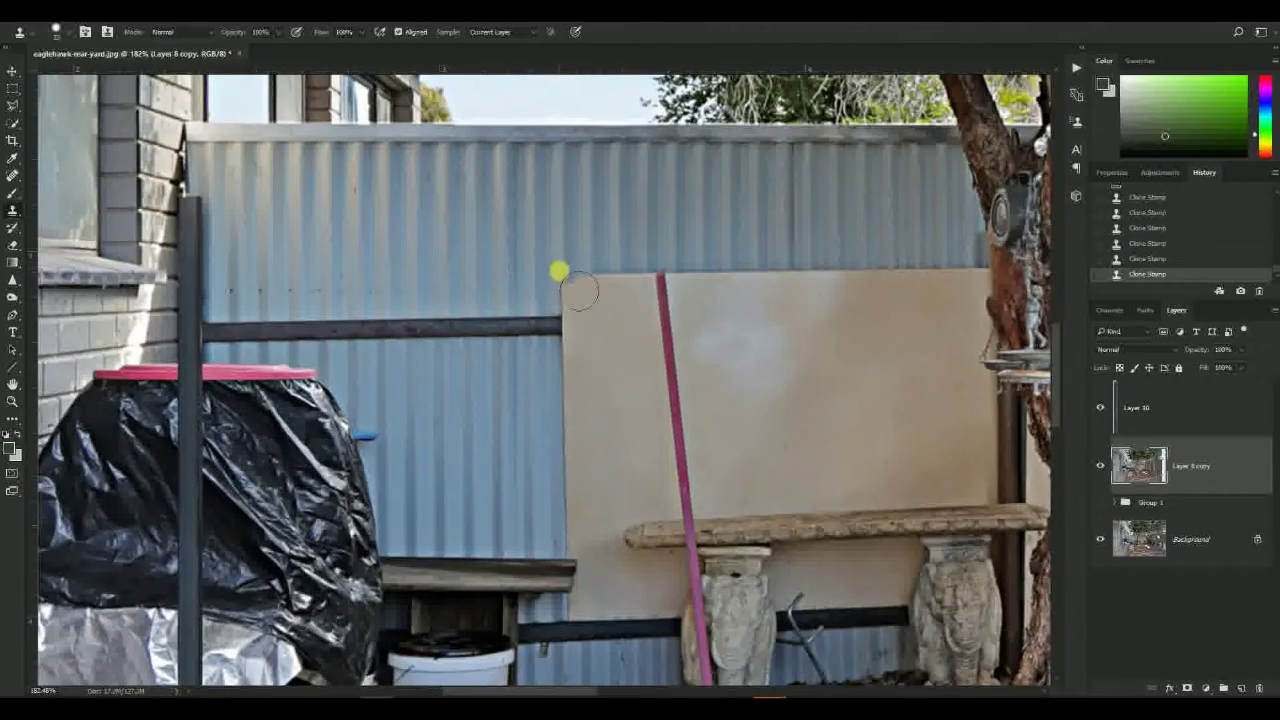
key("ctrl+alt+z")
key("ctrl+alt+z")
- Clone corrugated sheeting across the upper edge of the beige panel and the pole, towards the tree
left_click(563, 262, "alt")
left_click(584, 286)
mouse_move(596, 290)
left_mouse_down()
mouse_move(760, 297)
mouse_move(827, 264)
left_mouse_up()
left_click_drag(839, 256, 849, 261)
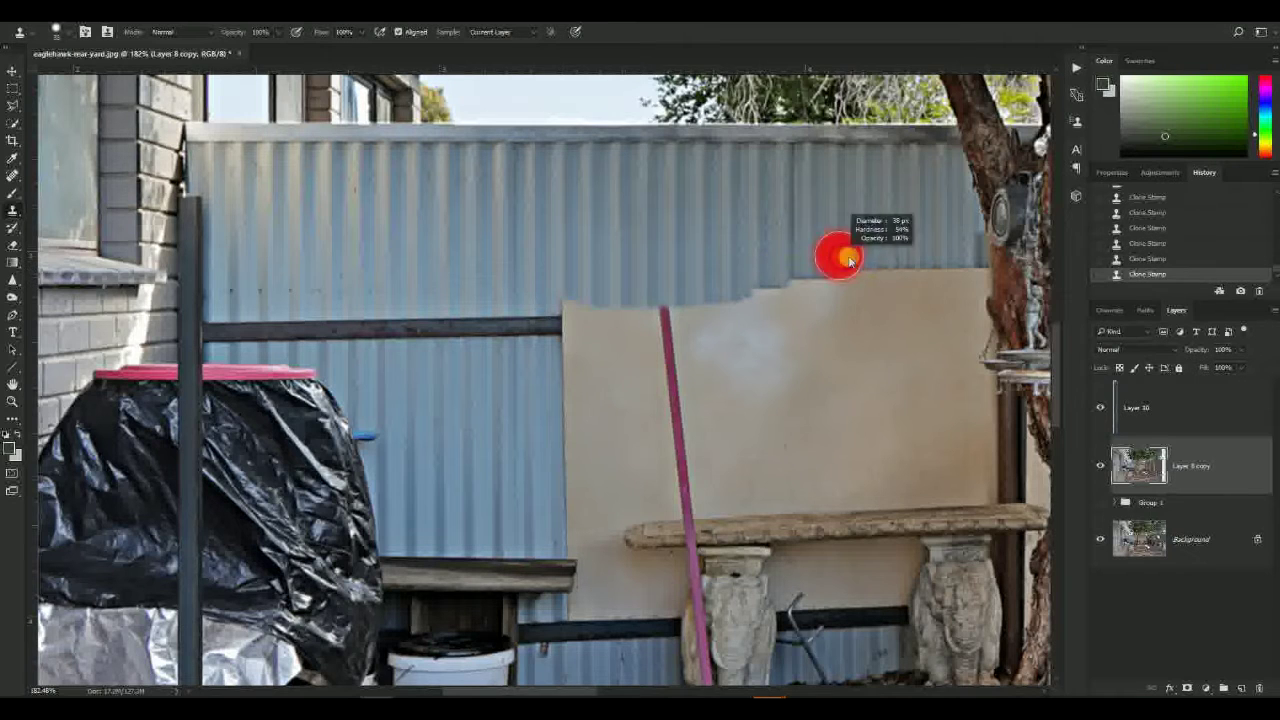
- Copy a rectangular strip of the upper corrugated fence to a new layer and move it down over the beige panel's upper part
key("m")
left_click_drag(972, 258, 975, 259)
key("ctrl+j")
key("ctrl+t")
left_click_drag(755, 260, 760, 332)
key("Return")
key("s")
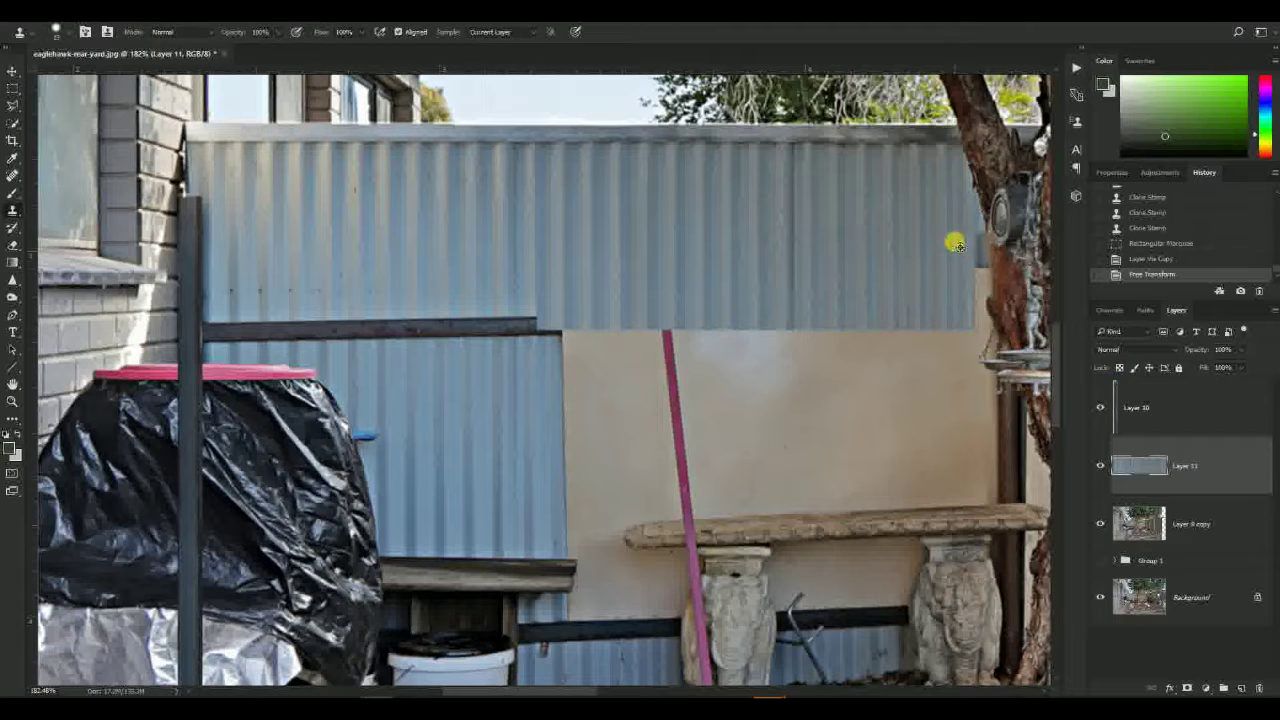
- Clone corrugated sheeting on Layer 11 from the end of the upper fence patch to the tree trunk
key("ctrl+z")
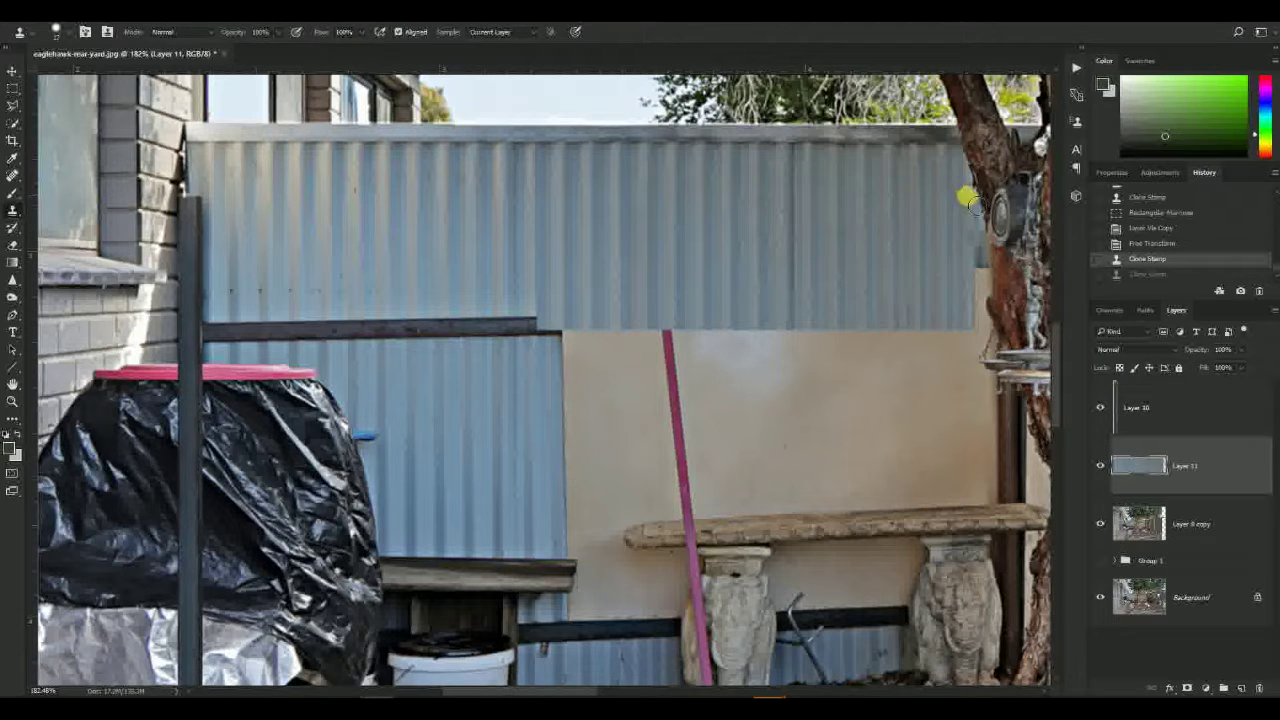
left_click(980, 256)
left_click_drag(977, 251, 977, 309)
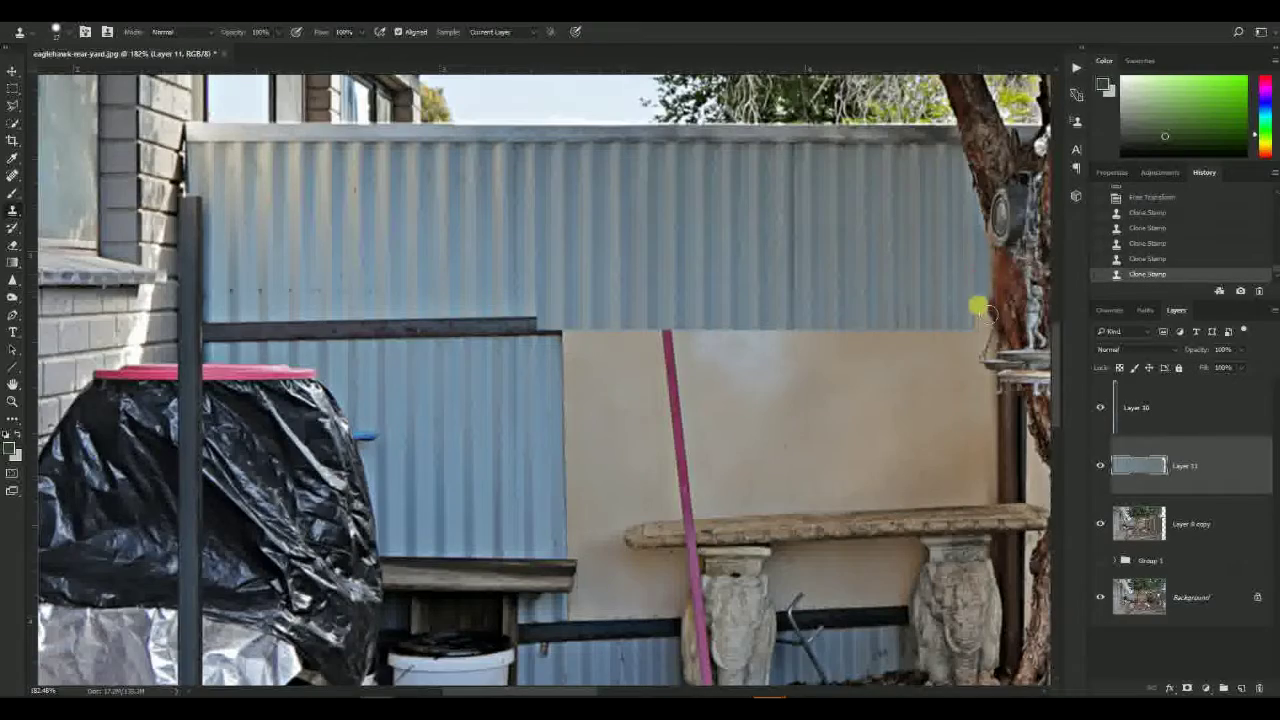
- Outline the upper dark fence rail on Layer 8 copy with the Polygonal Lasso and copy it to a new layer
scroll(976, 322, "down", 6)
scroll(886, 349, "up", 2)
left_click_drag(886, 345, 717, 320)
left_click(1206, 541)
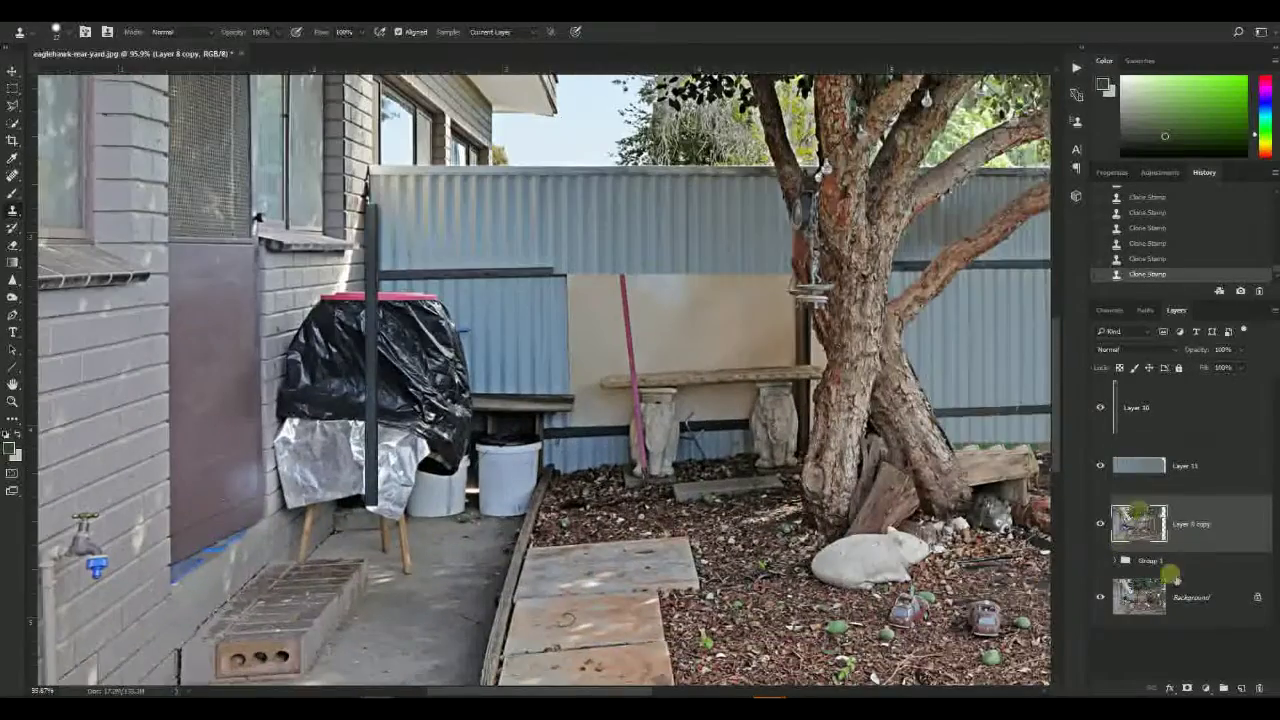
scroll(520, 335, "up", 3)
key("m")
left_click_drag(533, 205, 545, 206)
key("ctrl+d")
key("l")
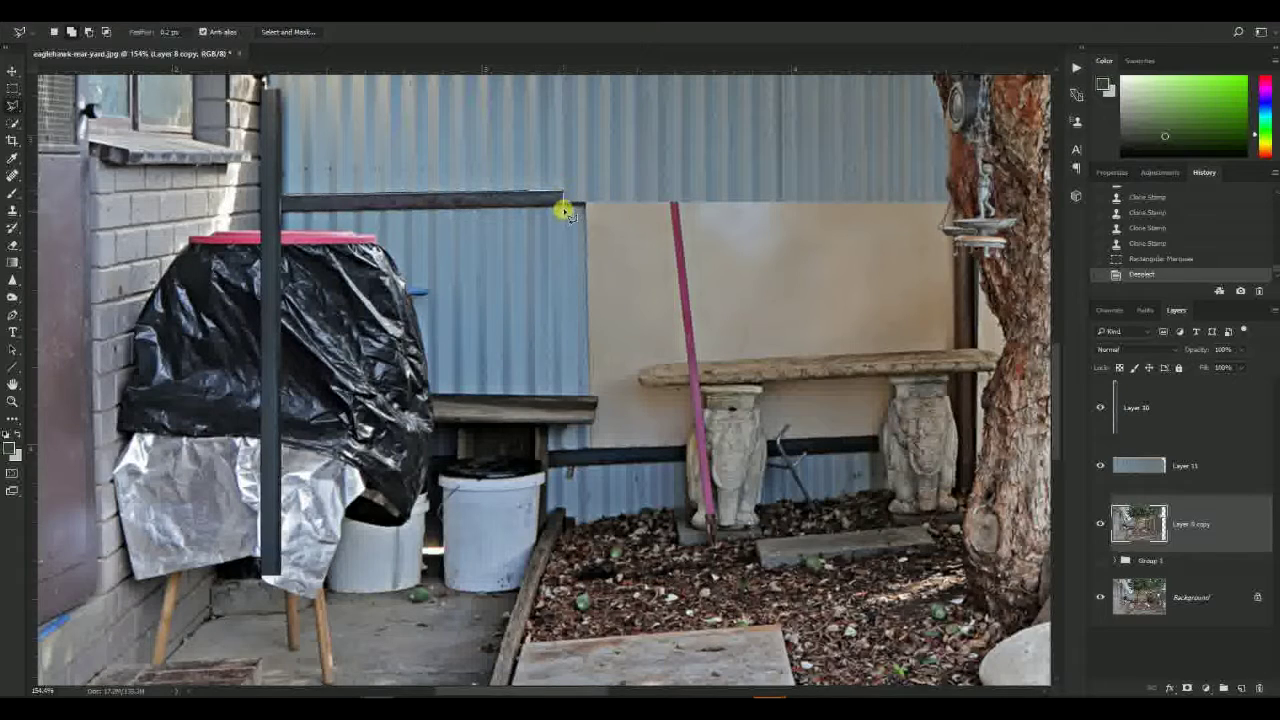
key("ctrl+j")
- Extend the copied rail across the upper edge of the beige panel to the tree with Free Transform
key("ctrl+t")
scroll(287, 217, "down", 4)
scroll(417, 240, "up", 4)
left_click_drag(438, 240, 840, 235)
key("Return")
- Reorder the rail layer above Layer 11 and erase the rail where it overlaps its surroundings
left_click_drag(1208, 542, 1192, 440)
scroll(614, 262, "down", 5)
scroll(780, 235, "up", 6)
key("e")
left_click_drag(714, 266, 714, 276)
scroll(575, 280, "down", 3)
- Duplicate the rail down to the lower rail's height and fit it between the post and the trunk with Free Transform
key("v")
left_click_drag(335, 284, 330, 500)
key("Up")
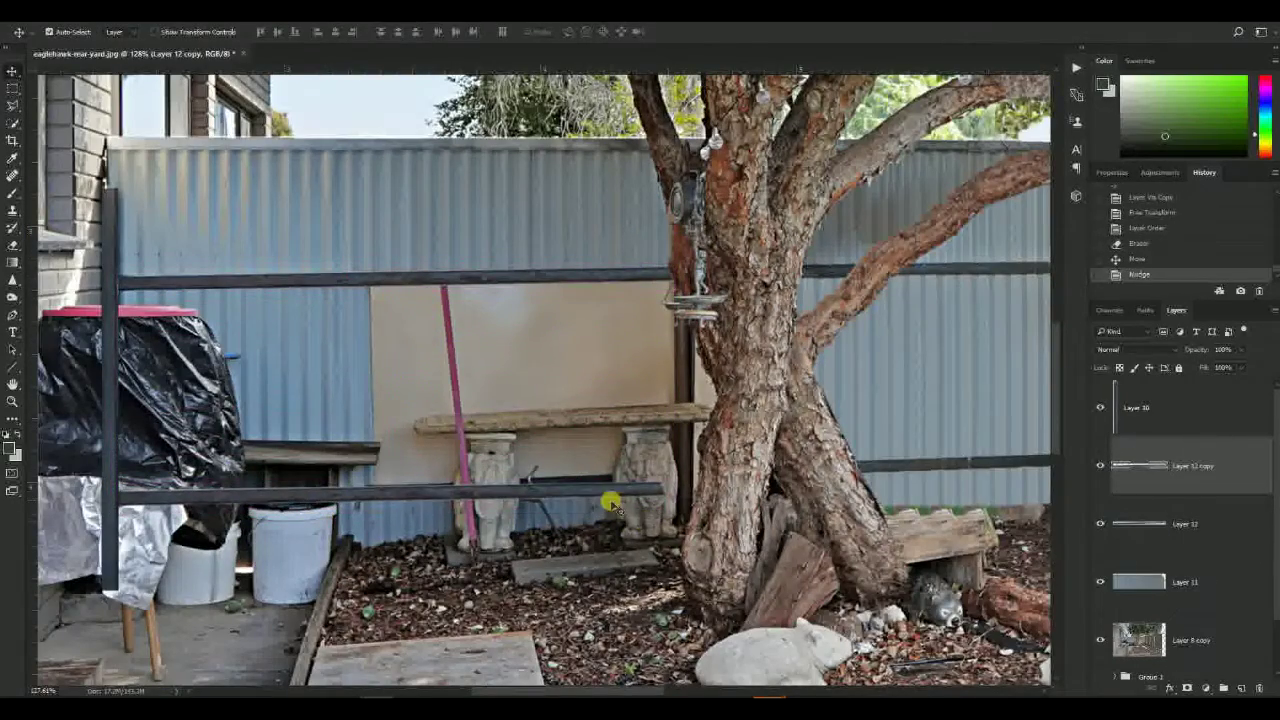
key("ctrl+t")
mouse_move(678, 487)
left_mouse_down()
mouse_move(713, 486)
mouse_move(480, 400)
mouse_move(634, 391)
mouse_move(604, 409)
left_mouse_up()
key("Return")
key("e")
key("ctrl+z")
- Copy the corrugated section between the rails from Layer 8 copy to a new layer and stretch it to the lower rail
left_click(1141, 630)
key("l")
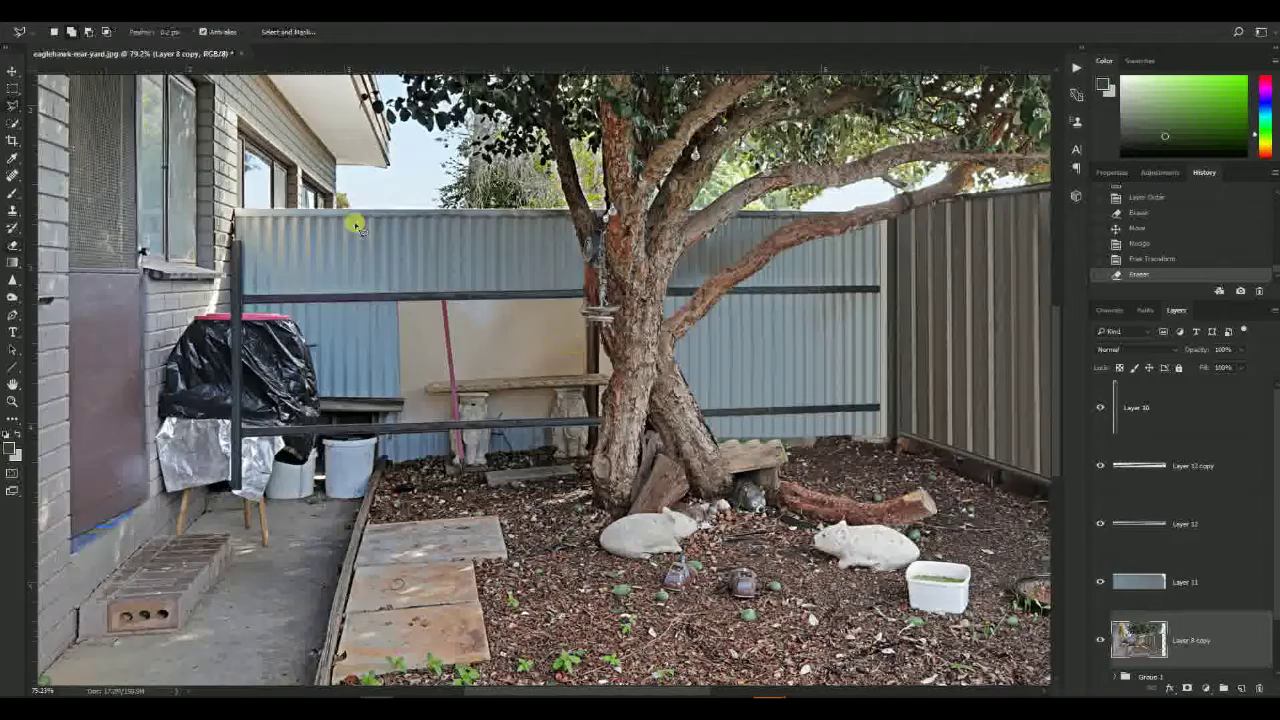
left_click_drag(380, 245, 430, 265)
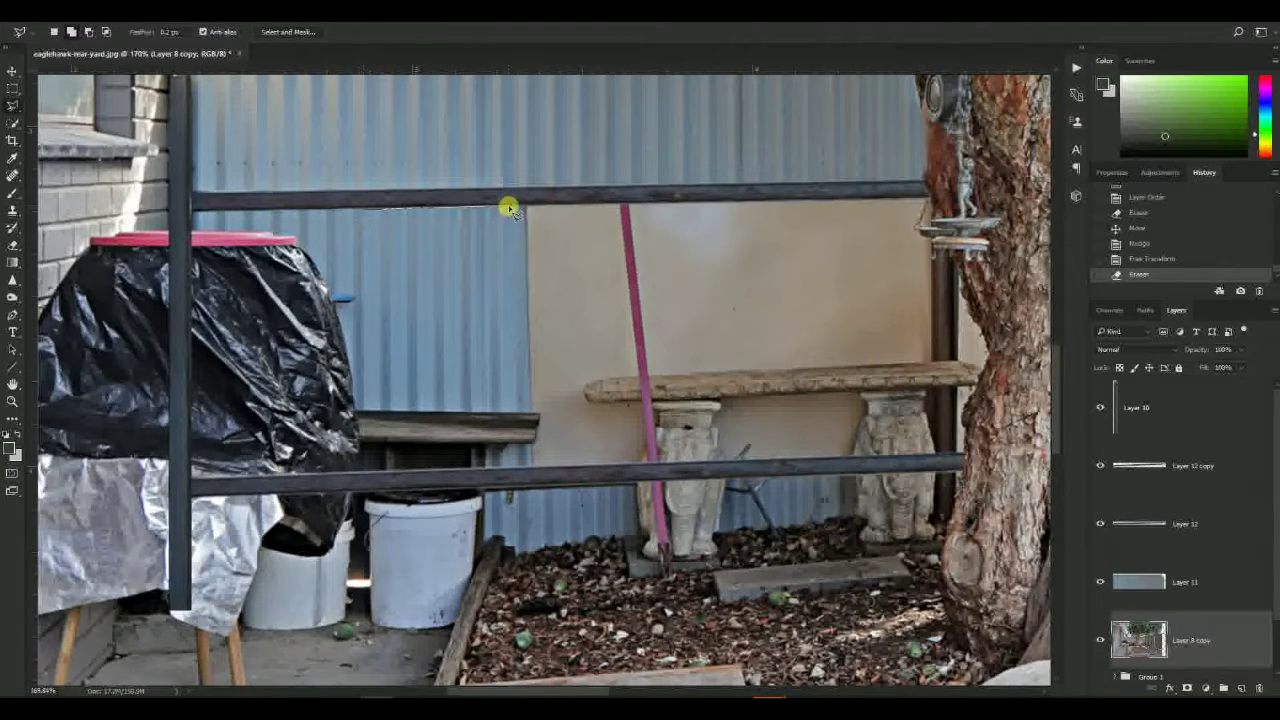
double_click(362, 411)
key("ctrl+j")
key("ctrl+t")
left_click_drag(439, 410, 436, 479)
key("Return")
- Repeat the sheeting patch across the beige panel towards the tree, fit it with Free Transform, and merge the copies
key("v")
left_click_drag(463, 291, 586, 328)
scroll(1180, 650, "down", 2)
left_click(1180, 588, "shift")
key("ctrl+e")
left_click_drag(502, 325, 765, 300)
key("ctrl+t")
key("Return")
left_click(1182, 574, "shift")
key("ctrl+e")
- Clone corrugated sheeting on Layer 13 copy 2 from the patch's edge up to the trunk between the two rails
key("s")
left_click_drag(910, 228, 903, 226)
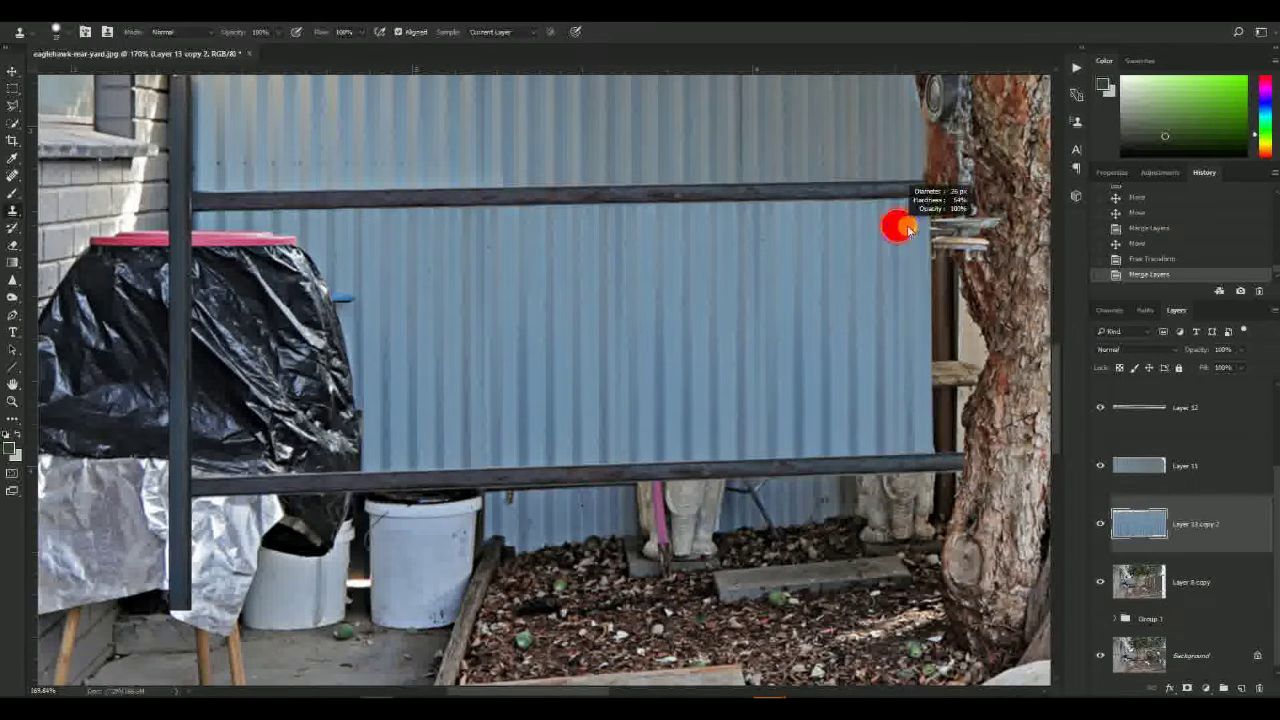
left_click_drag(945, 458, 918, 215)
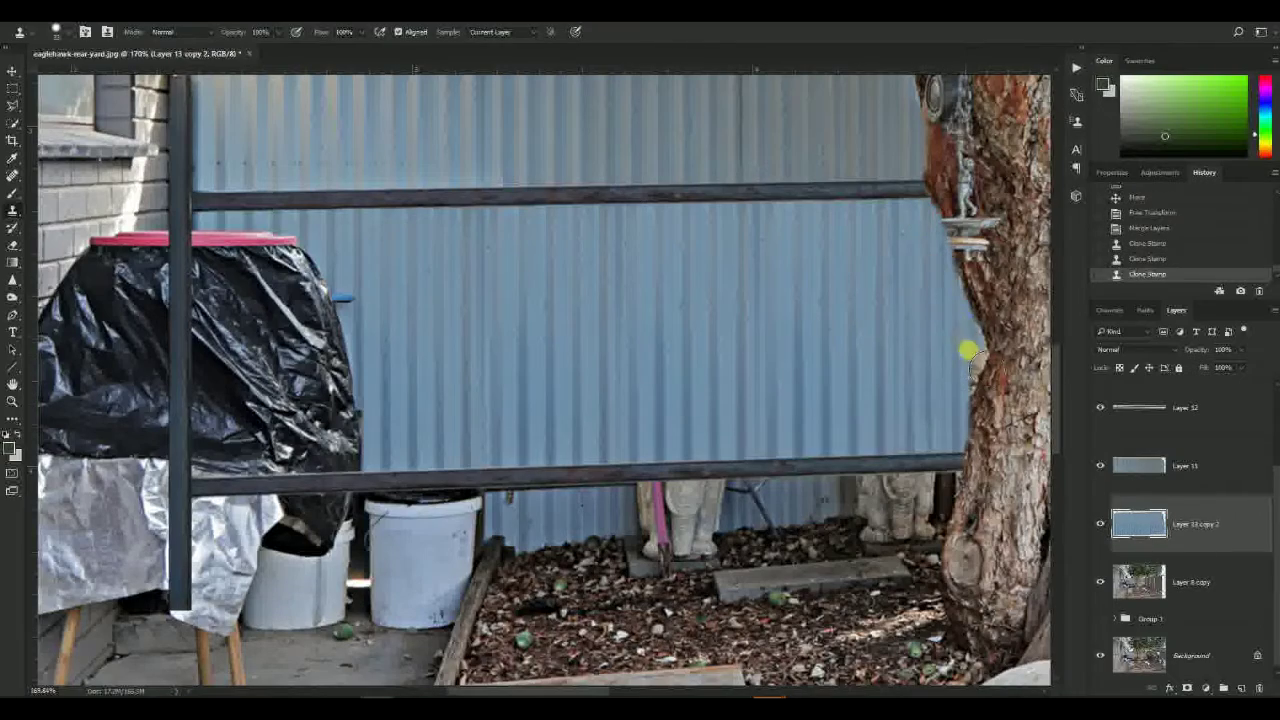
left_click_drag(937, 432, 958, 381)
left_click(929, 449)
scroll(929, 449, "down", 6)
scroll(522, 370, "up", 3)
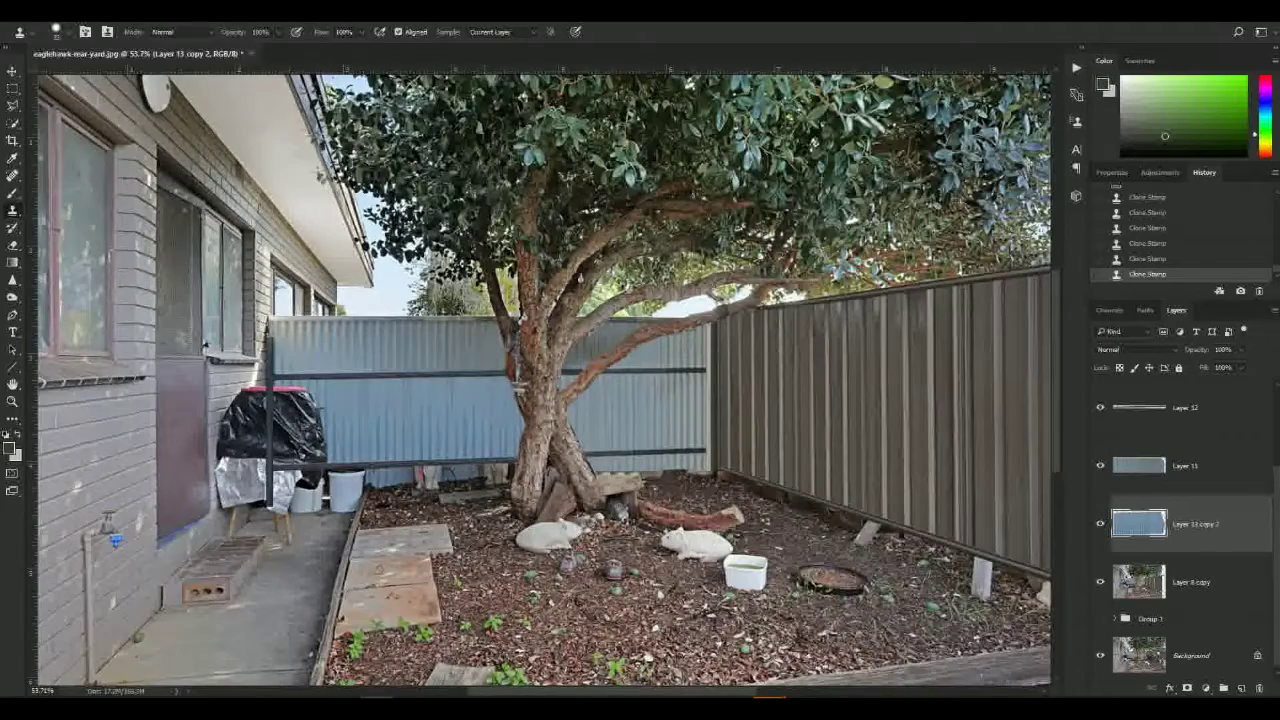
- Load the lower sheeting patch as a selection and brush low-opacity shading over the sheeting beside the trunk
key("b")
left_click_drag(471, 364, 487, 366)
scroll(495, 447, "up", 6)
left_click_drag(507, 447, 550, 410)
left_click(1150, 522, "ctrl")
mouse_move(520, 469)
left_mouse_down()
mouse_move(508, 440)
mouse_move(520, 400)
left_mouse_up()
key("2")
left_click_drag(556, 408, 571, 457)
left_click_drag(537, 345, 520, 450)
left_click_drag(500, 440, 461, 424)
left_click_drag(461, 424, 422, 382)
key("shift+alt+n")
left_click(498, 284, "alt")
key("1")
mouse_move(554, 448)
left_mouse_down()
mouse_move(543, 383)
mouse_move(520, 440)
left_mouse_up()
mouse_move(512, 397)
left_mouse_down()
mouse_move(518, 428)
mouse_move(497, 487)
left_mouse_up()
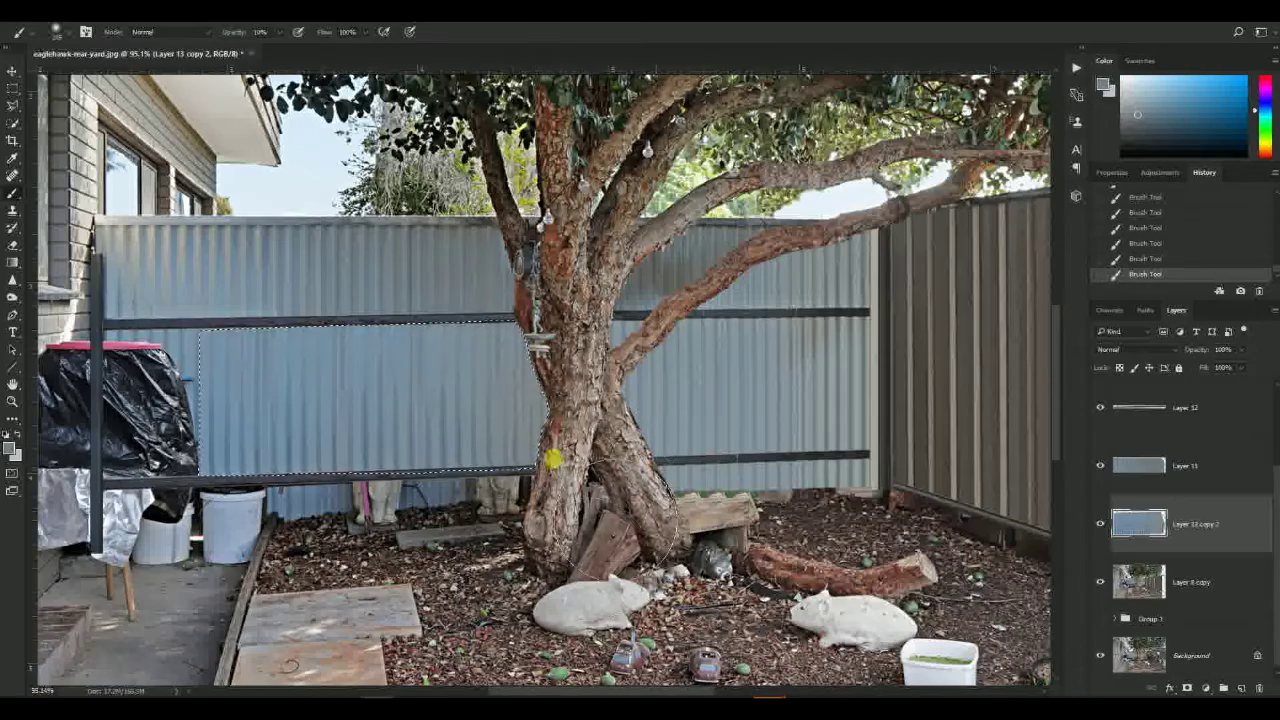
key("ctrl+d")
key("m")
scroll(450, 421, "down", 12)
left_click(1098, 524)
scroll(330, 415, "up", 10)
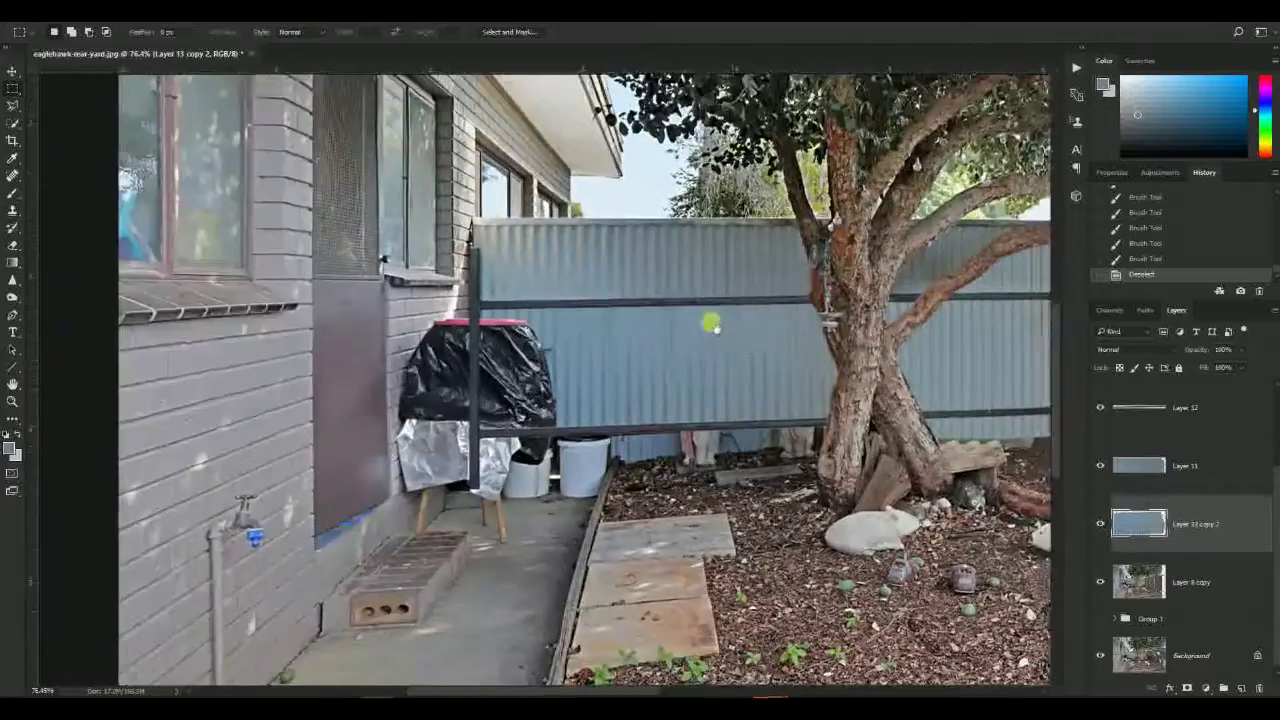
- Darken the lower corrugated sheeting with the Burn tool, set to midtones
left_click_drag(711, 323, 415, 336)
key("o")
scroll(534, 338, "up", 5)
left_click_drag(572, 410, 603, 414)
left_click_drag(600, 412, 578, 441)
left_click_drag(515, 380, 487, 459)
mouse_move(489, 455)
left_mouse_down()
mouse_move(525, 460)
mouse_move(448, 324)
left_mouse_up()
mouse_move(448, 324)
left_mouse_down()
mouse_move(555, 465)
mouse_move(571, 374)
left_mouse_up()
scroll(563, 485, "down", 12)
scroll(489, 394, "up", 9)
scroll(498, 384, "down", 6)
- Burn the remaining light sheeting and merge the lower sheeting patch with Layer 11
left_click(1172, 572)
scroll(424, 367, "up", 11)
left_click_drag(424, 367, 574, 367)
left_click(1145, 483)
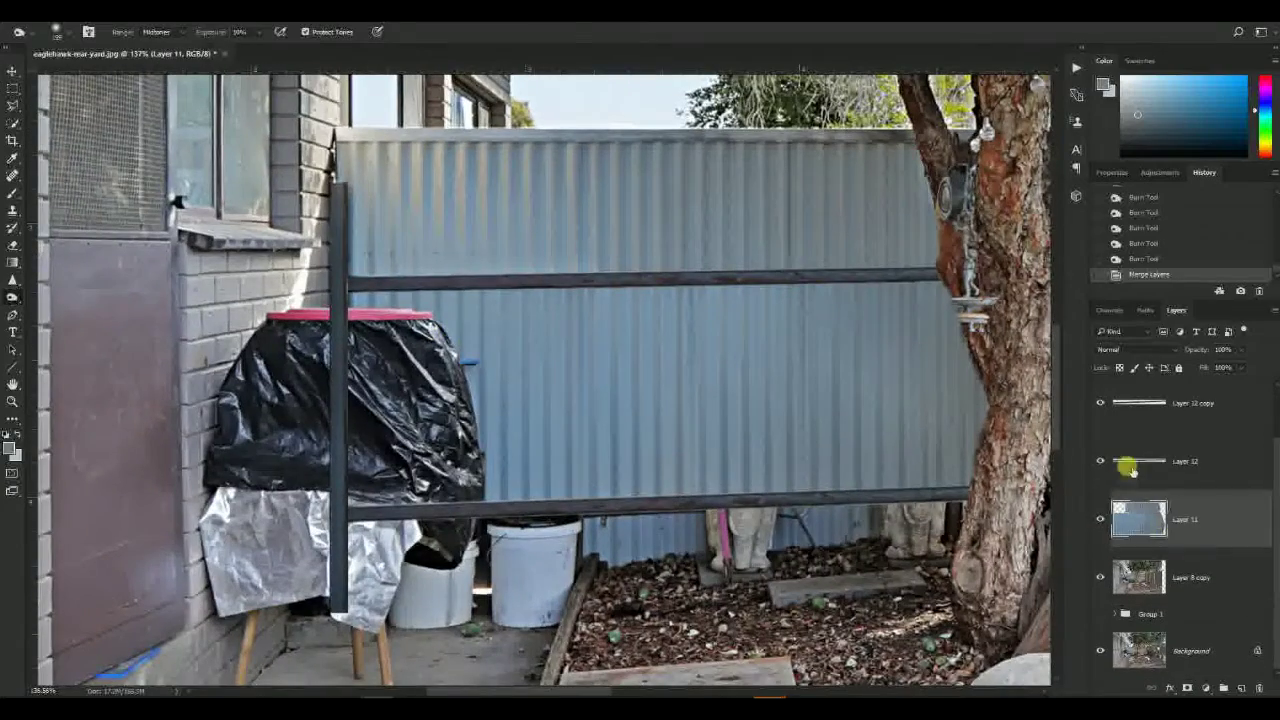
key("ctrl+e")
- Copy a lower sheeting section from Layer 11 to a new layer and move it over the plastic-covered object beside the post
key("s")
key("l")
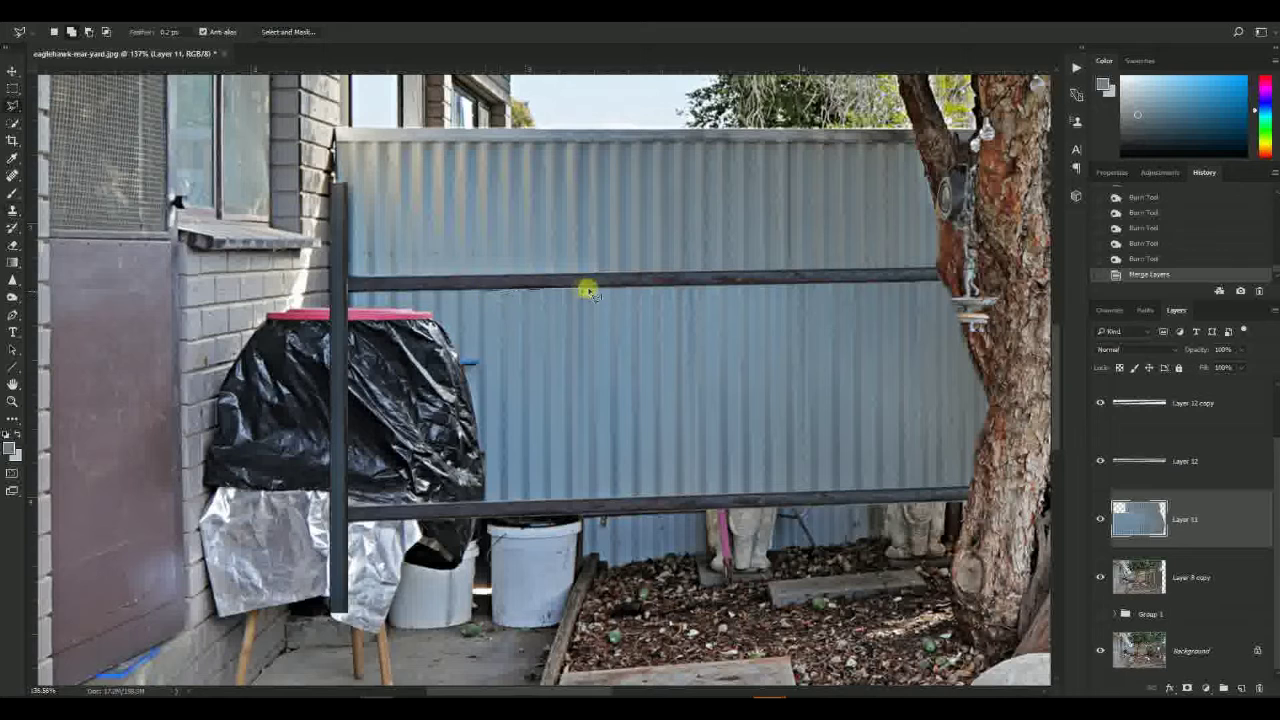
left_click(489, 503)
key("ctrl+j")
key("v")
left_click_drag(566, 366, 426, 369)
key("Up")
- Fit the copied sheeting between the rails with Free Transform and erase its overlapping edges
key("ctrl+t")
left_click_drag(546, 288, 543, 282)
key("Return")
key("e")
left_click(349, 287)
left_click(554, 334)
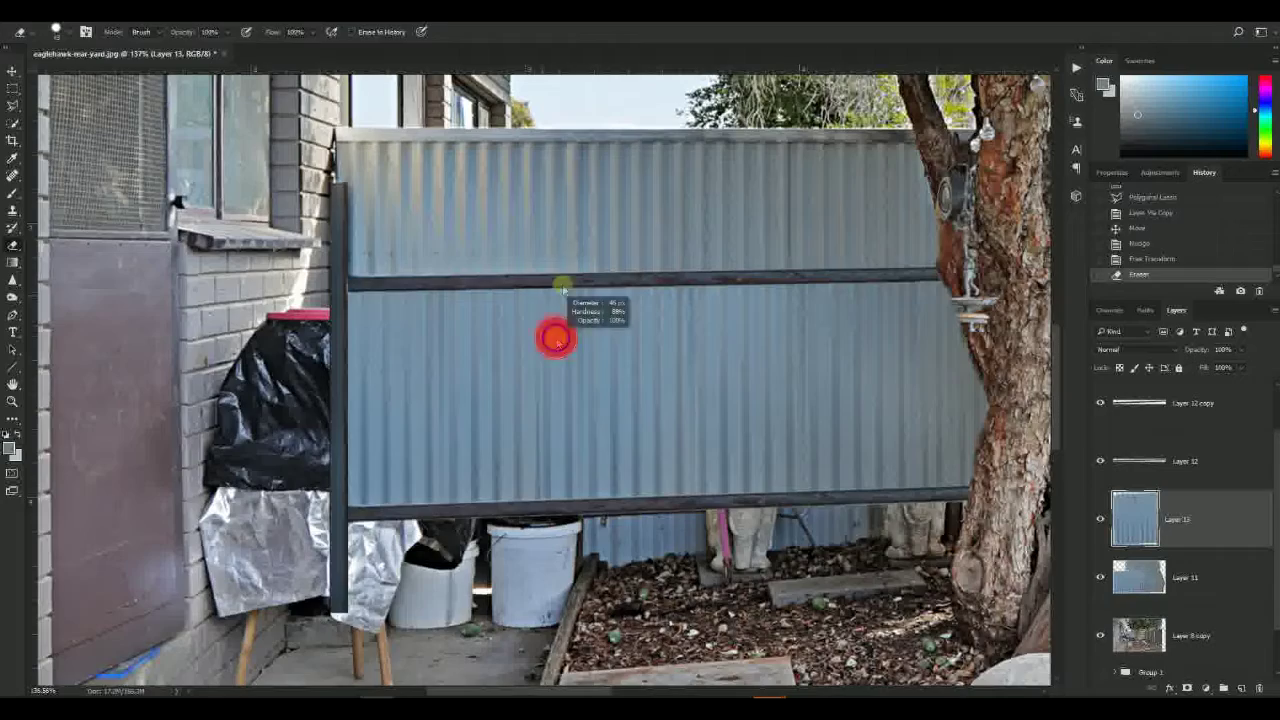
- Widen the copied sheeting with Free Transform, erase the leftover seam edges, and merge it with Layer 11
key("ctrl+t")
left_click_drag(549, 395, 552, 395)
key("Return")
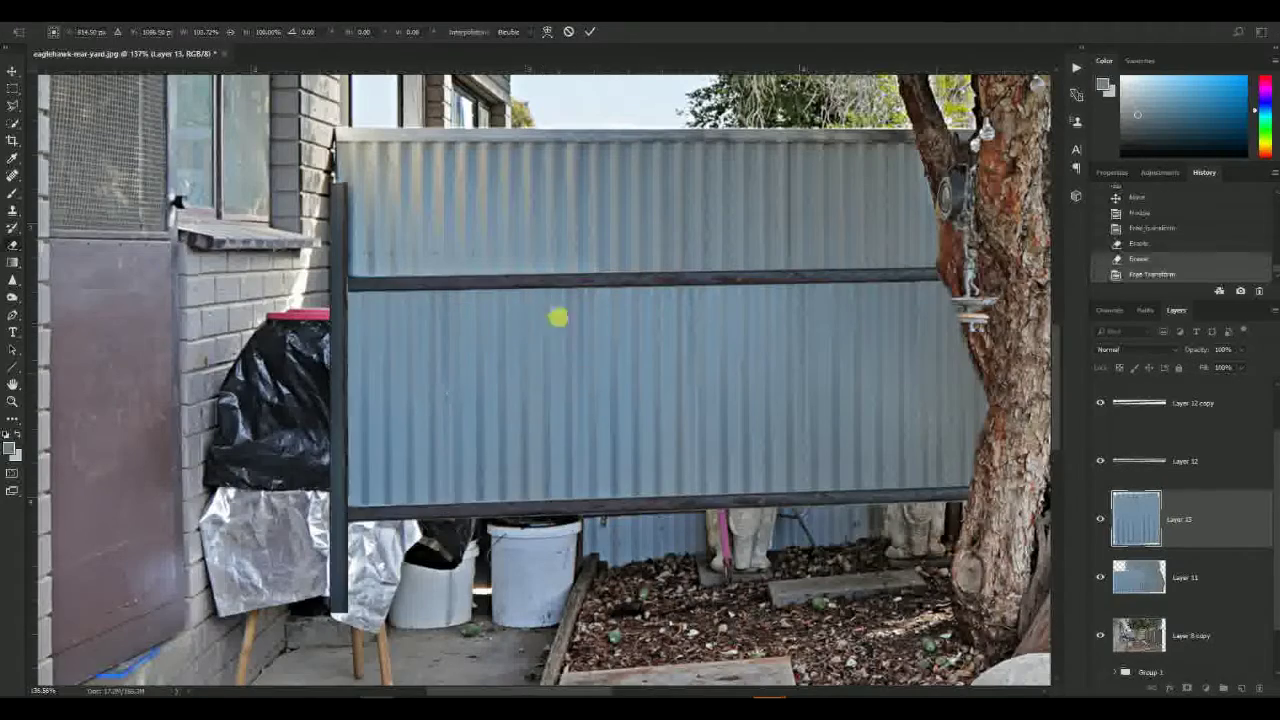
left_click(567, 298)
left_click(573, 535)
scroll(577, 490, "down", 7)
left_click(1168, 590)
key("ctrl+e")
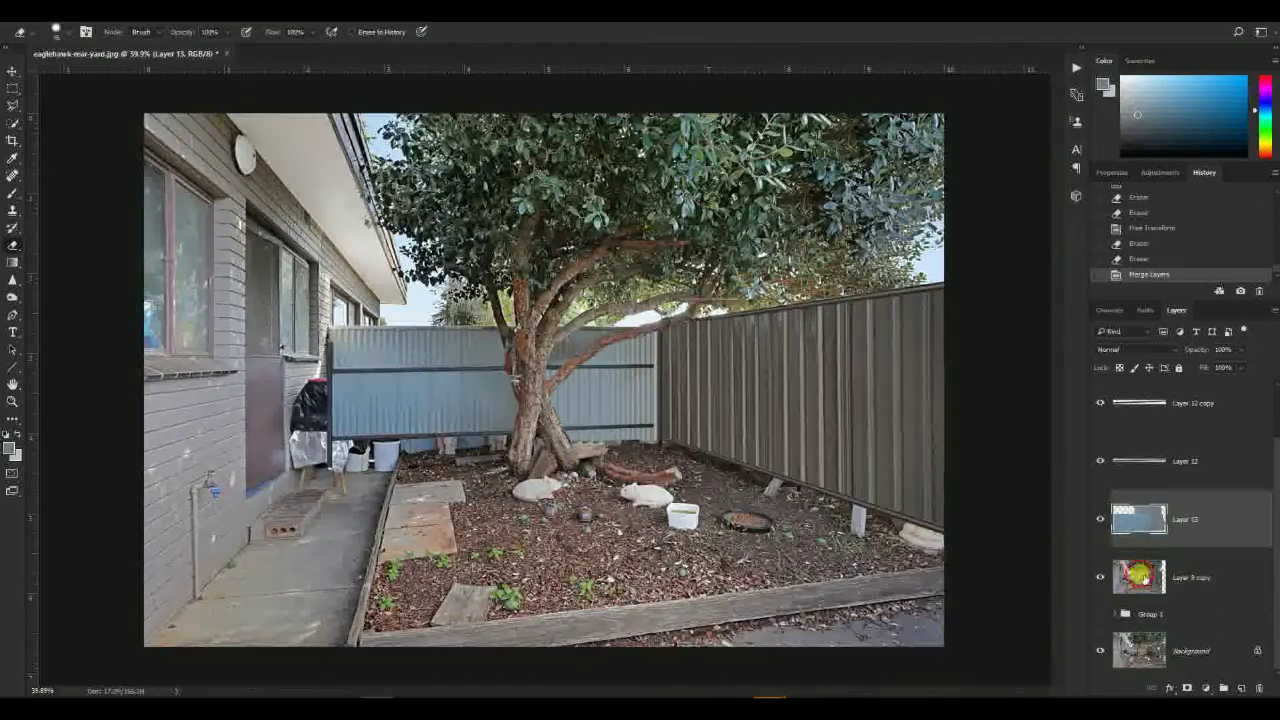
- Outline the concrete path on Layer 8 copy, copy it to a new layer, and load that layer as a selection
key("l")
scroll(400, 278, "up", 6)
scroll(398, 274, "down", 4)
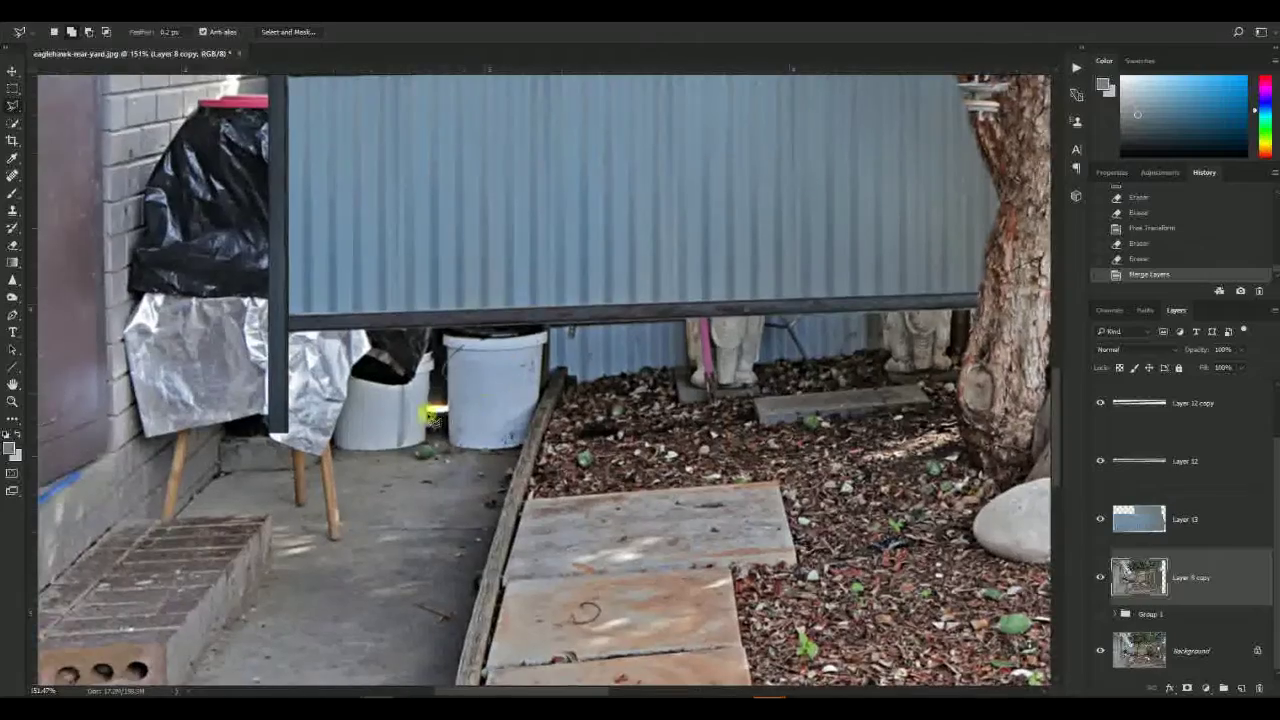
scroll(302, 472, "up", 2)
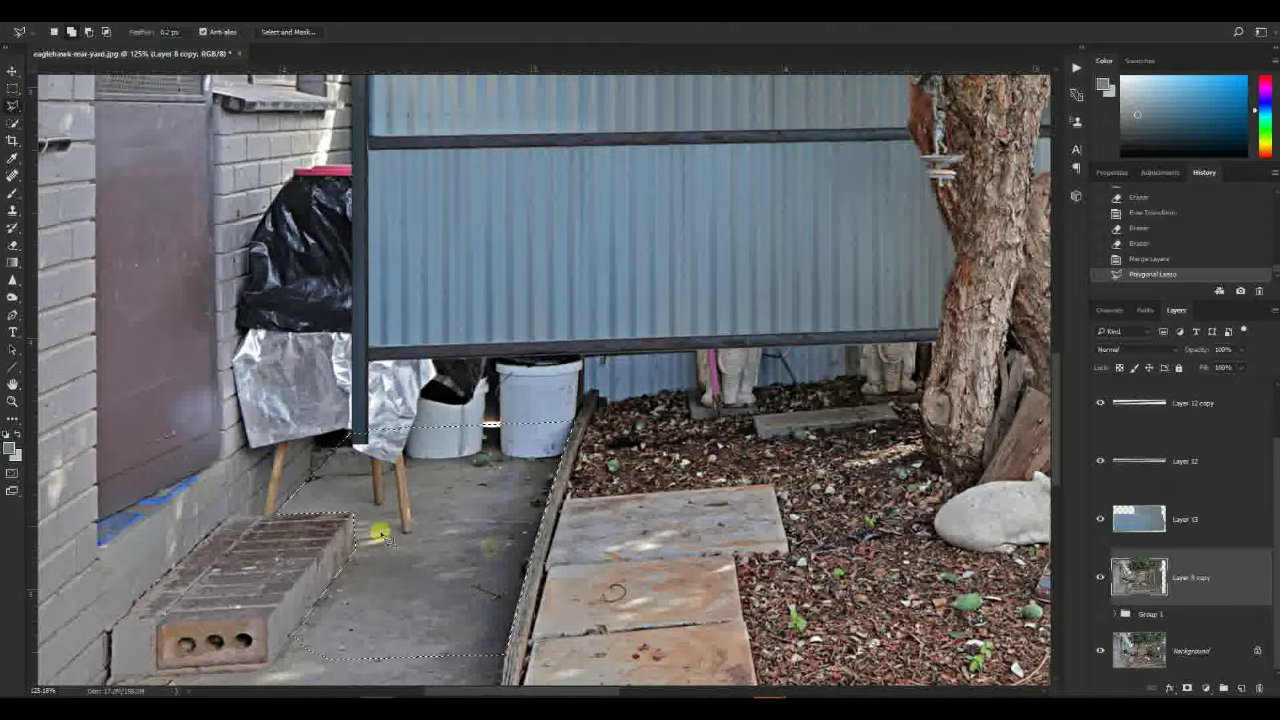
key("ctrl+j")
left_click(1139, 577, "ctrl")
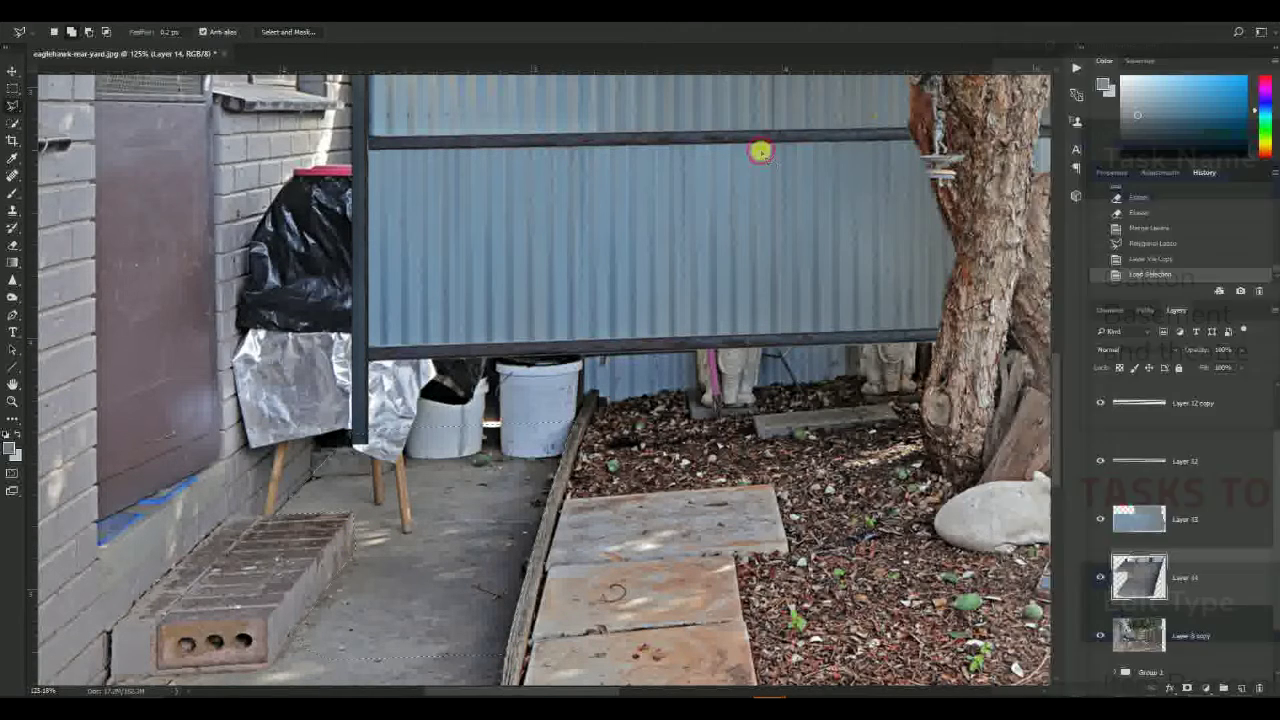
key("ctrl+h")
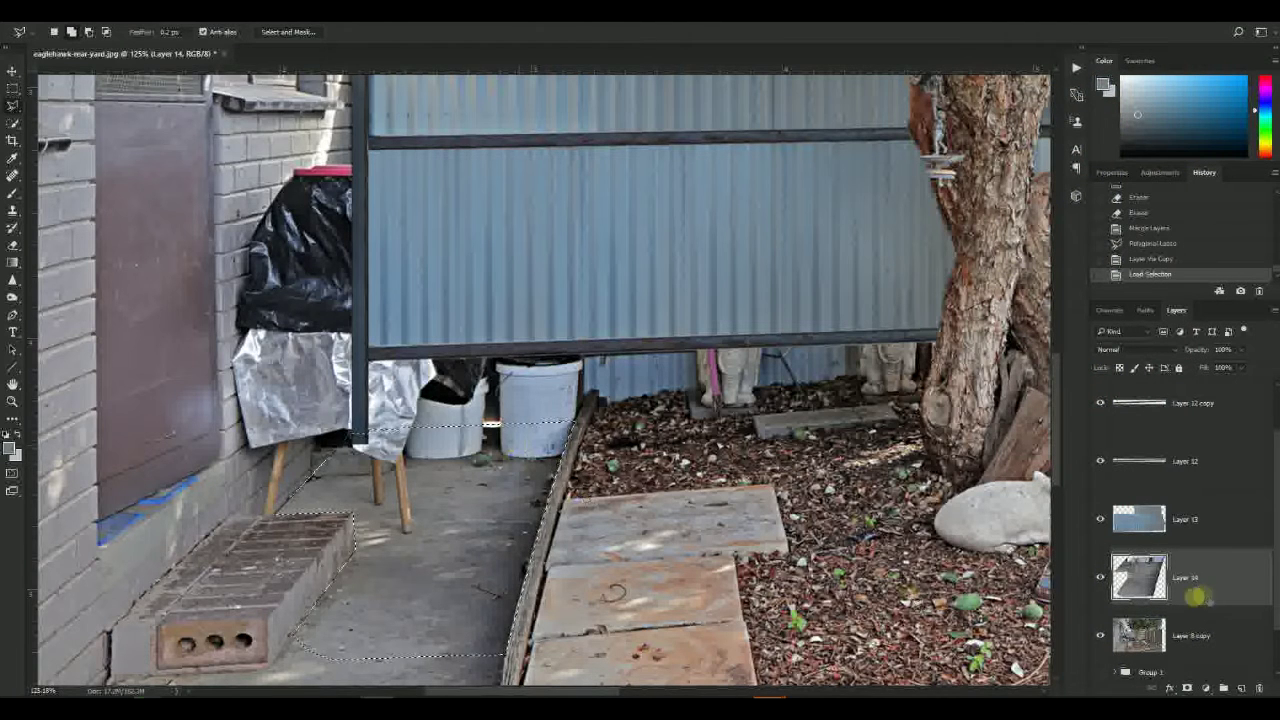
- Remove the stool legs and foil tips from the concrete path on Layer 14 with spot healing and cloning
key("j")
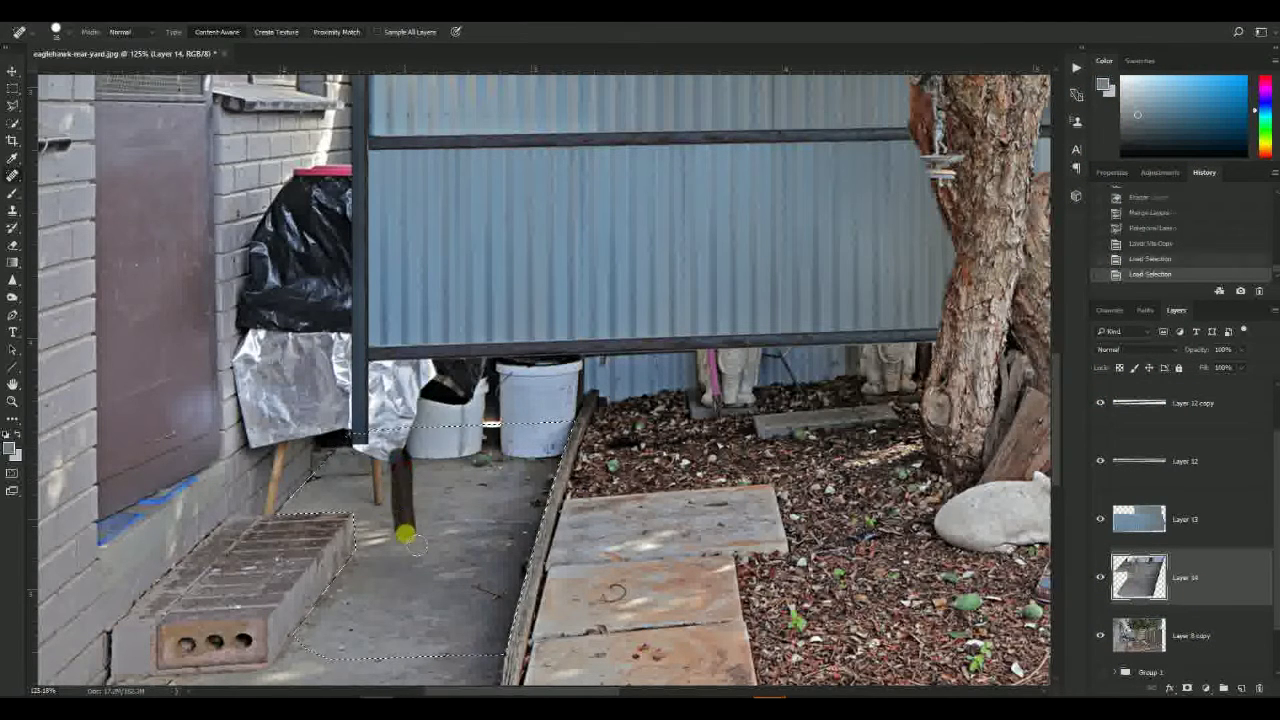
left_click(476, 477)
key("s")
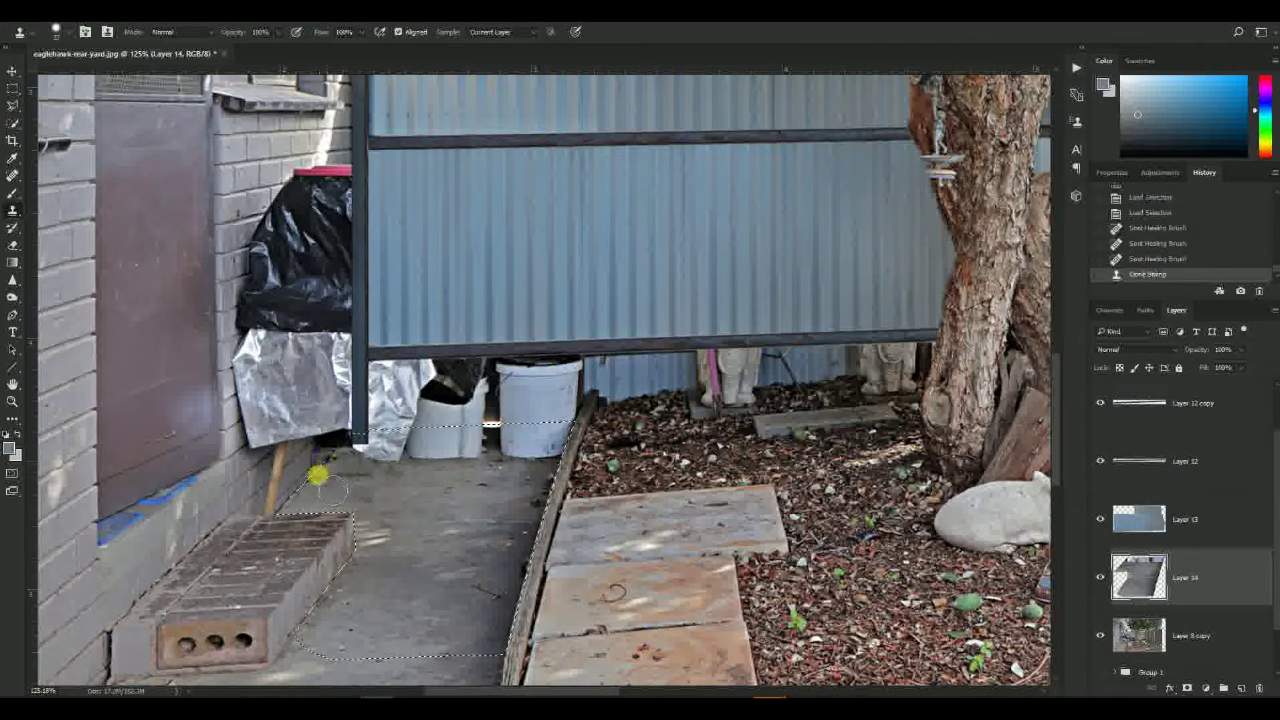
key("j")
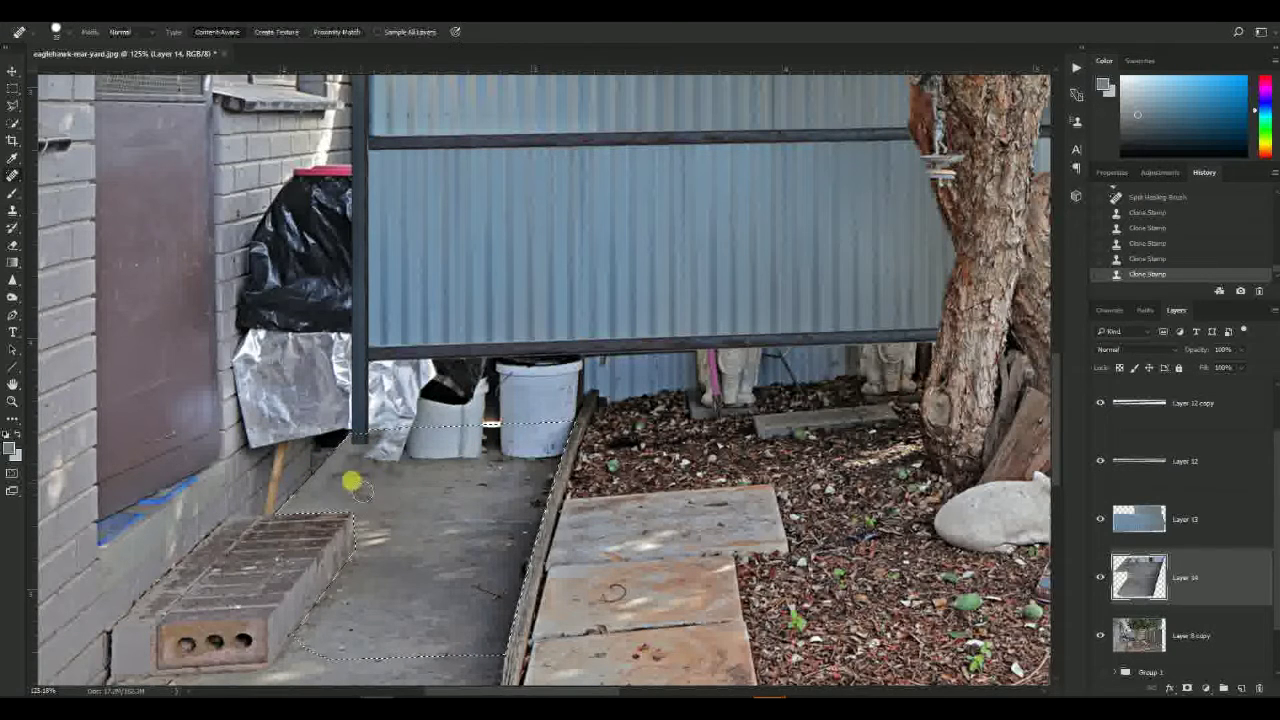
left_click_drag(378, 453, 402, 451)
left_click(490, 470)
left_click(508, 482)
- Clone concrete over the bucket bases and smooth the far end of the path with sampled grey and spot healing
key("s")
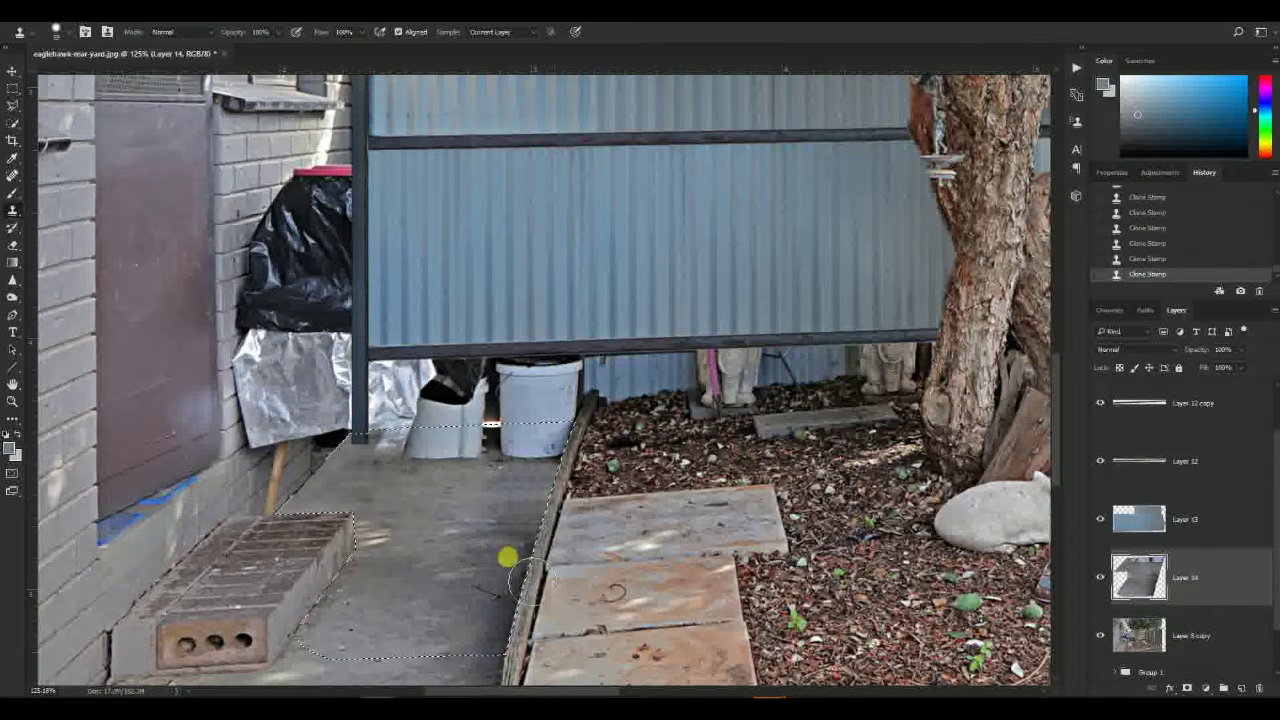
left_click(527, 523, "alt")
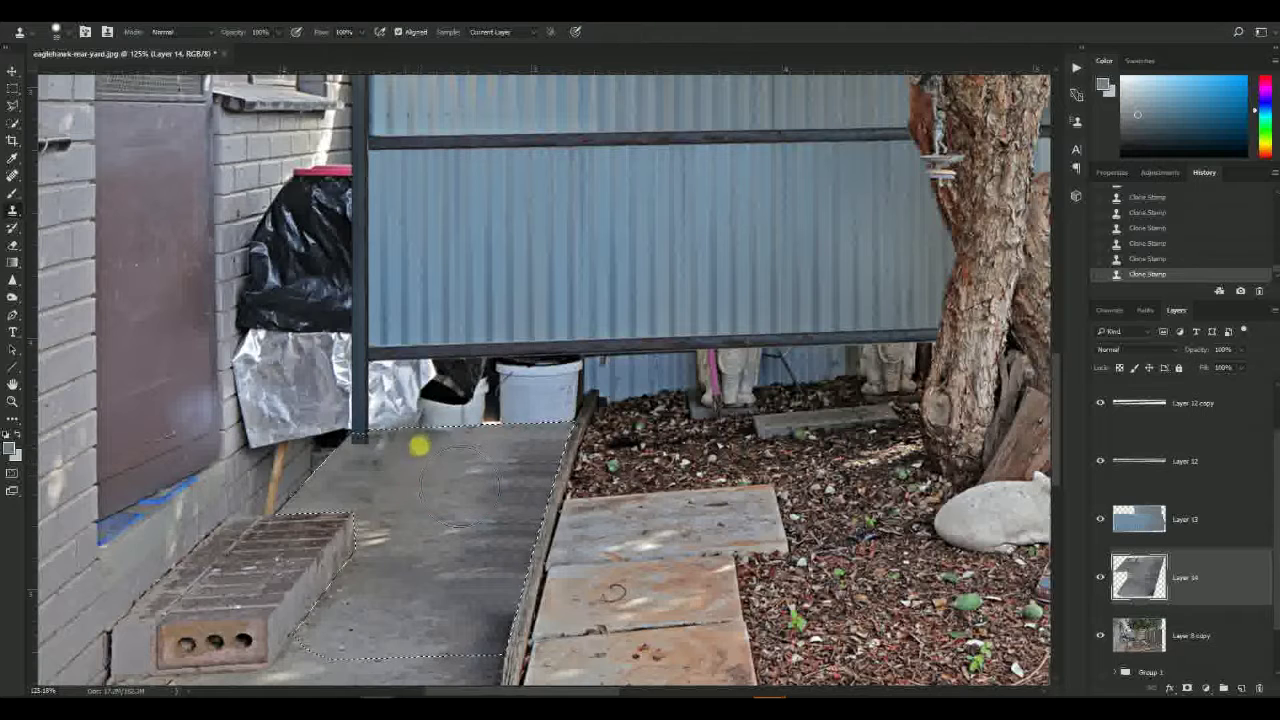
key("b")
left_click(389, 497, "alt")
left_click_drag(389, 497, 412, 492)
left_click(420, 490, "alt")
left_click_drag(425, 490, 500, 474)
left_click_drag(510, 468, 555, 455)
key("j")
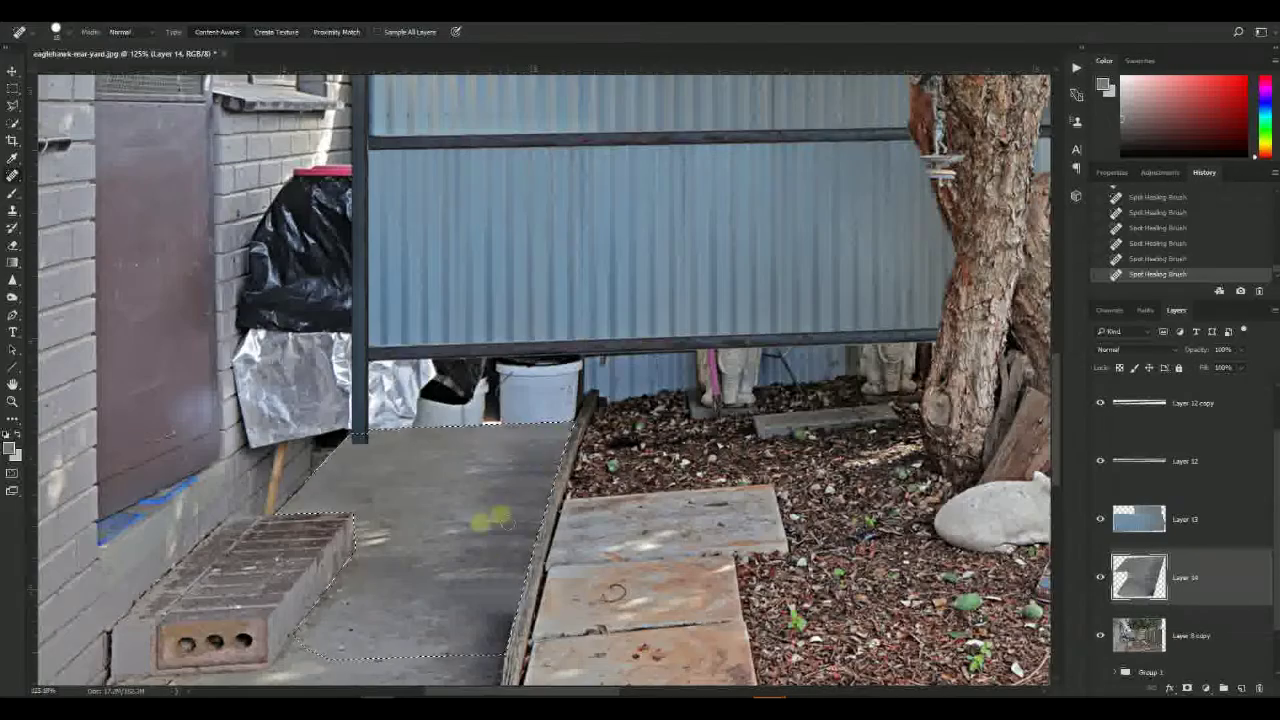
scroll(495, 514, "down", 5)
key("m")
key("ctrl+d")
scroll(520, 445, "up", 8)
key("l")
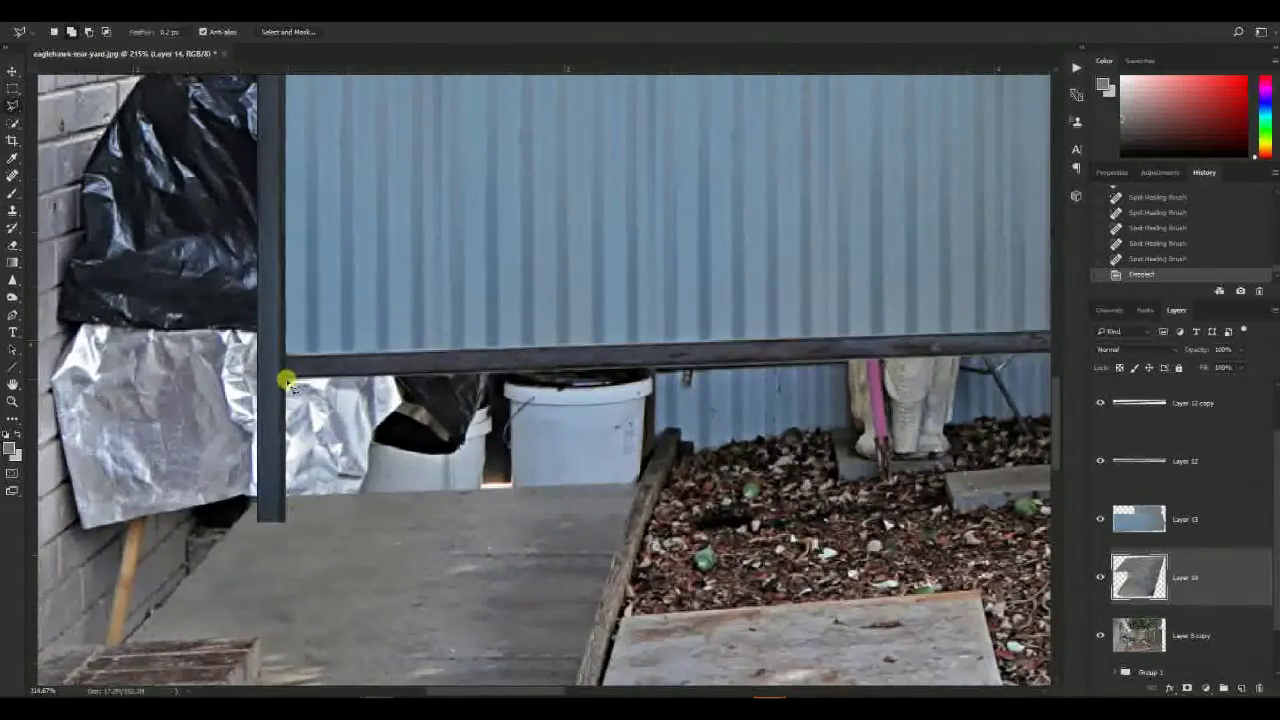
double_click(336, 412)
key("ctrl+alt+z")
key("ctrl+alt+z")
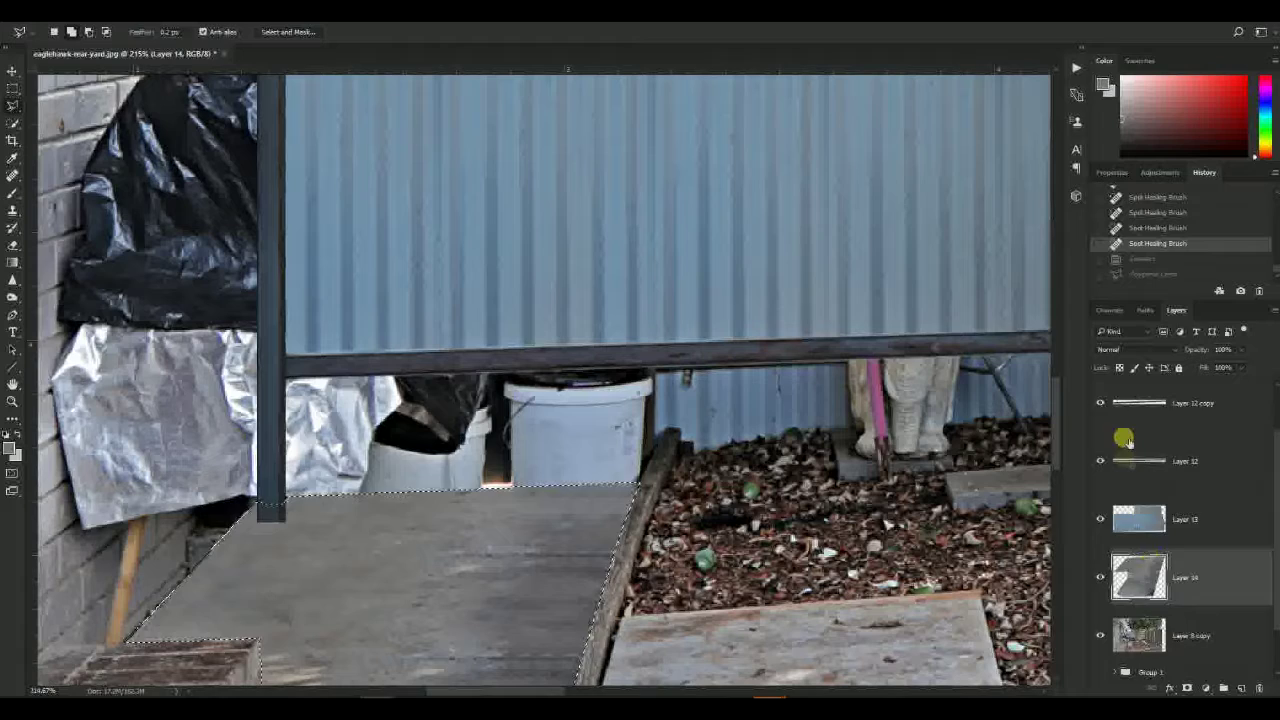
- Clear the part of the post on Layer 10 that overlaps the concrete path selection, and deselect
scroll(1125, 460, "up", 1)
key("v")
left_click(274, 441)
key("Delete")
key("ctrl+d")
- Outline the cluttered gap between the fence's bottom rail and the concrete path on Layer 8 copy, and copy it to a new layer
scroll(437, 438, "down", 3)
key("l")
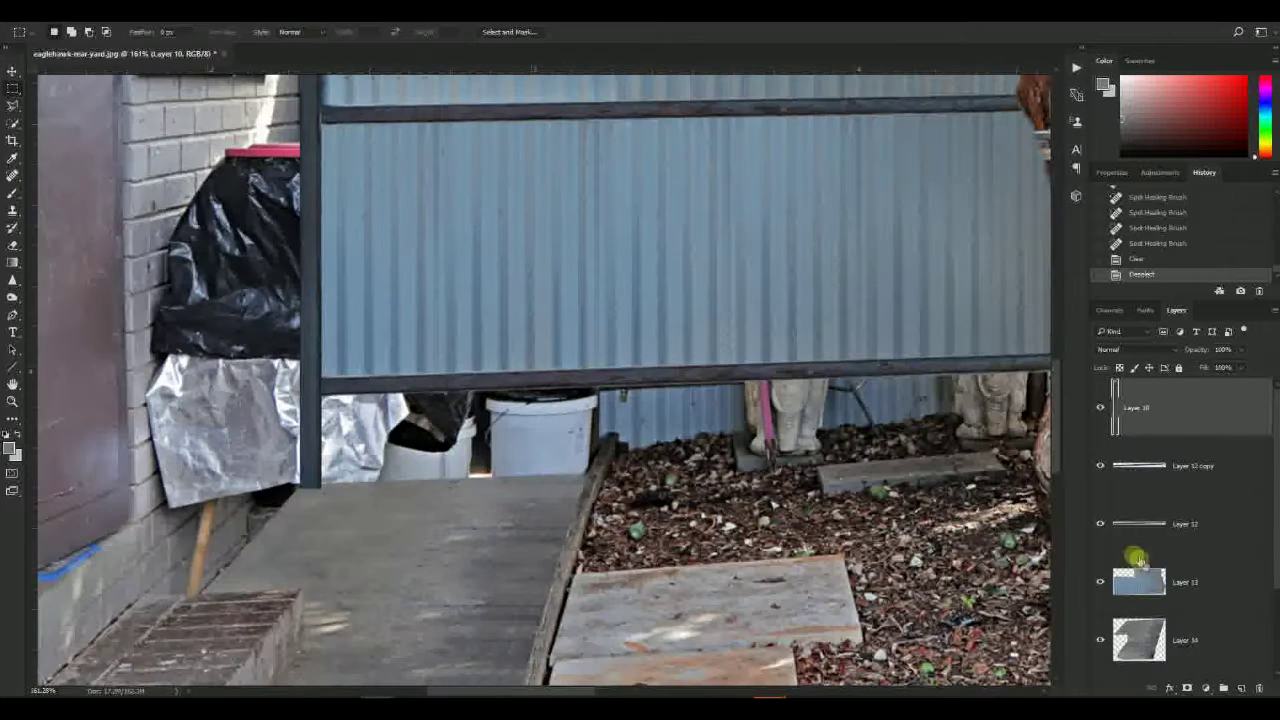
scroll(1134, 557, "down", 3)
left_click(1136, 588)
scroll(353, 396, "up", 7)
left_click(287, 387)
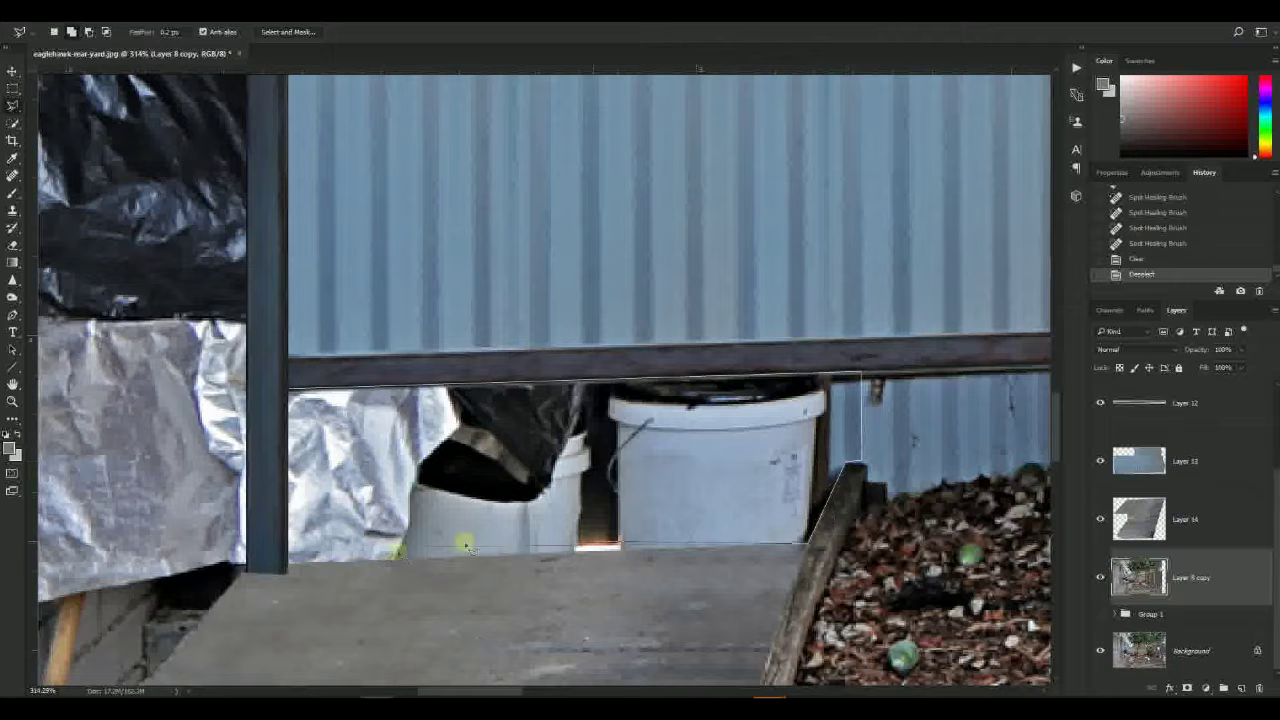
double_click(288, 568)
scroll(410, 475, "down", 4)
key("ctrl+j")
- Select a rectangular stretch of the blue fence above the bottom rail
left_click(1143, 625)
key("m")
left_click_drag(328, 77, 768, 340)
key("ctrl+j")
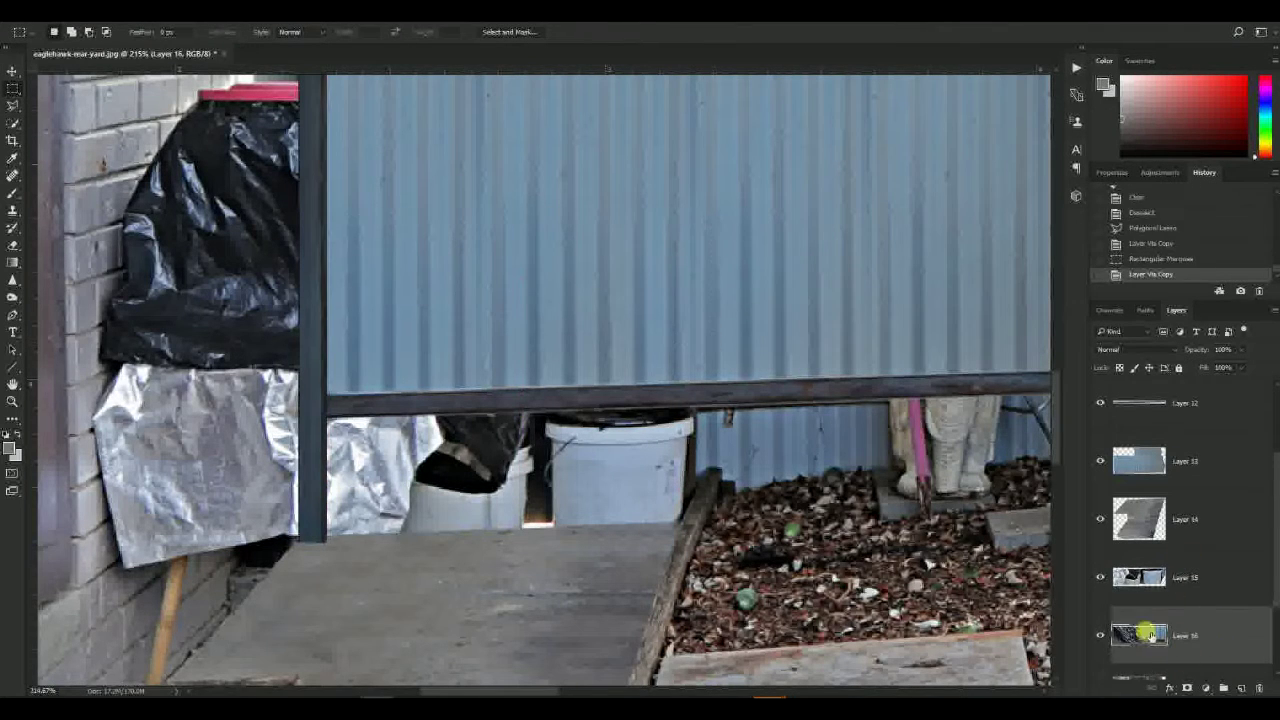
left_click_drag(1150, 635, 1158, 562)
left_click(1203, 606, "alt")
key("ctrl+t")
left_click_drag(525, 322, 524, 540)
left_click_drag(577, 402, 580, 483)
key("Escape")
key("ctrl+alt+z")
key("ctrl+alt+z")
key("ctrl+alt+z")
key("ctrl+alt+z")
- Copy the selected fence area from Layer 13, clip it to Layer 15, and move and squash it to fill the gap below the rail
left_click(1147, 461)
key("ctrl+j")
left_click_drag(1165, 472, 1160, 604)
left_click(1186, 606, "alt")
key("ctrl+t")
left_click_drag(520, 352, 520, 545)
left_click_drag(520, 216, 534, 397)
key("Return")
- Erase the excess of the clipped fence patch where it meets the original fence beside the timber edging
key("e")
mouse_move(723, 417)
left_mouse_down()
mouse_move(748, 480)
mouse_move(753, 415)
left_mouse_up()
left_click_drag(753, 415, 753, 380)
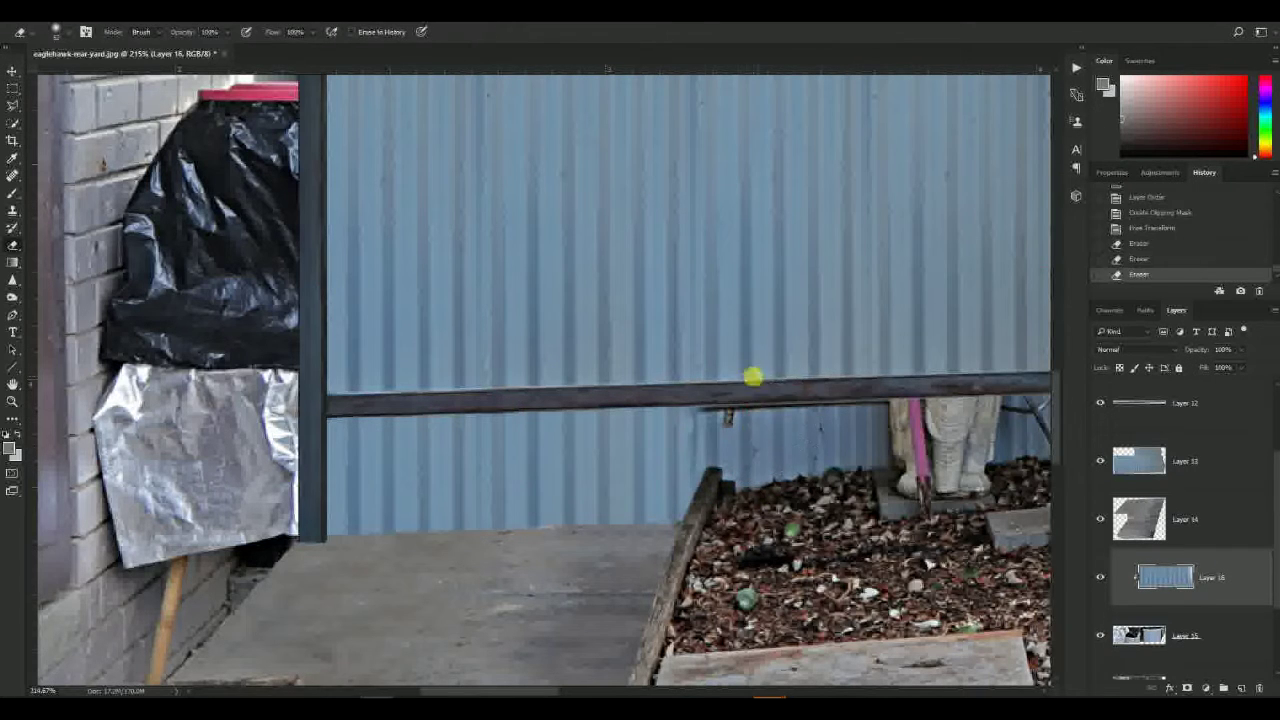
key("ctrl+alt+z")
key("ctrl+alt+z")
key("ctrl+alt+z")
left_click_drag(748, 470, 722, 408)
- Adjust the clipped fence patch upward beneath the bottom rail with Free Transform
key("v")
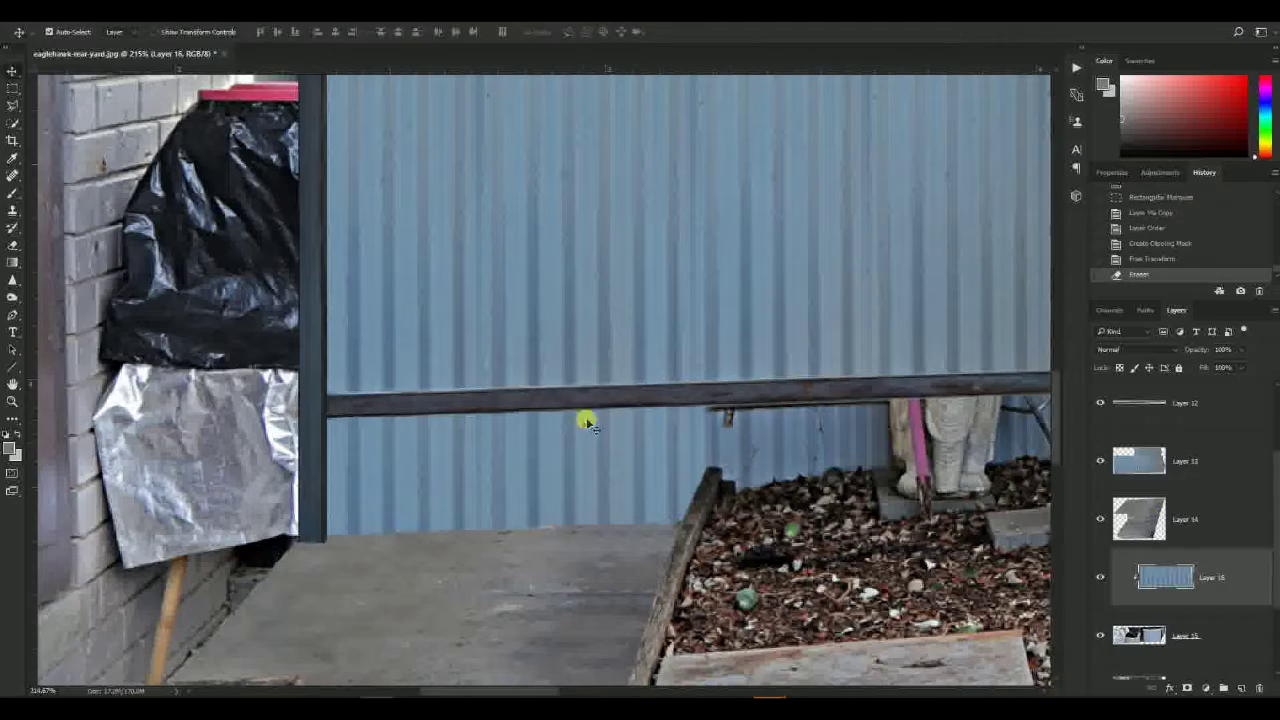
left_click(560, 402)
key("ctrl+t")
left_click_drag(313, 394, 314, 354)
key("Return")
key("ctrl+0")
scroll(670, 412, "down", 3)
scroll(583, 434, "up", 6)
- Outline a thin strip along the fence patch's lower edge, copy it to a new layer, and lighten it with Hue/Saturation
left_click(606, 437)
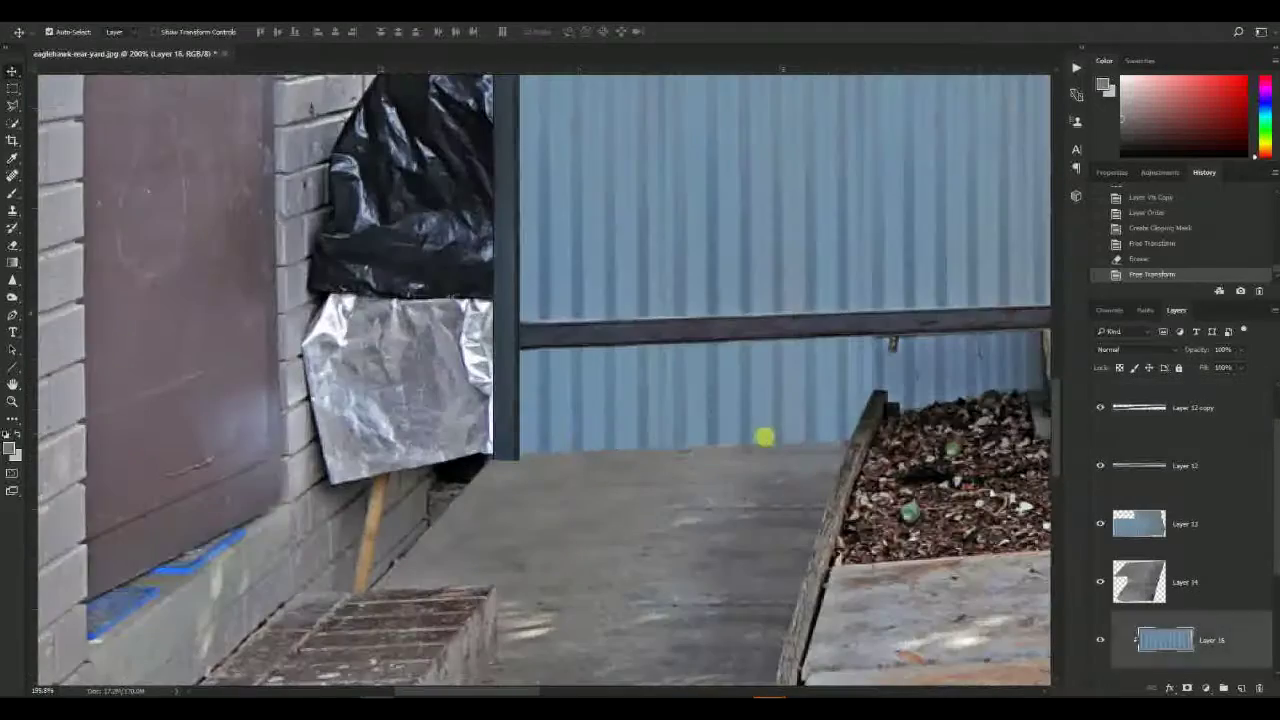
left_click_drag(608, 437, 498, 432)
key("l")
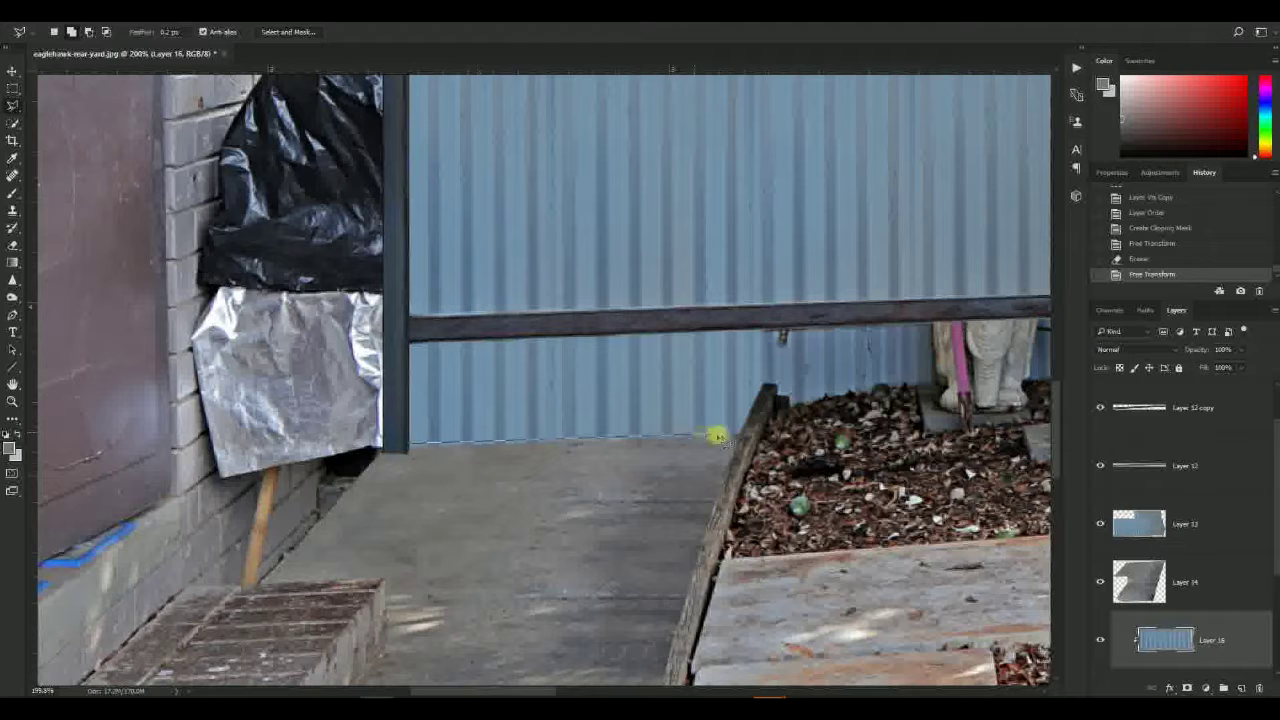
left_click(410, 448)
key("ctrl+j")
key("ctrl+u")
left_click_drag(896, 350, 950, 358)
key("Return")
key("ctrl+0")
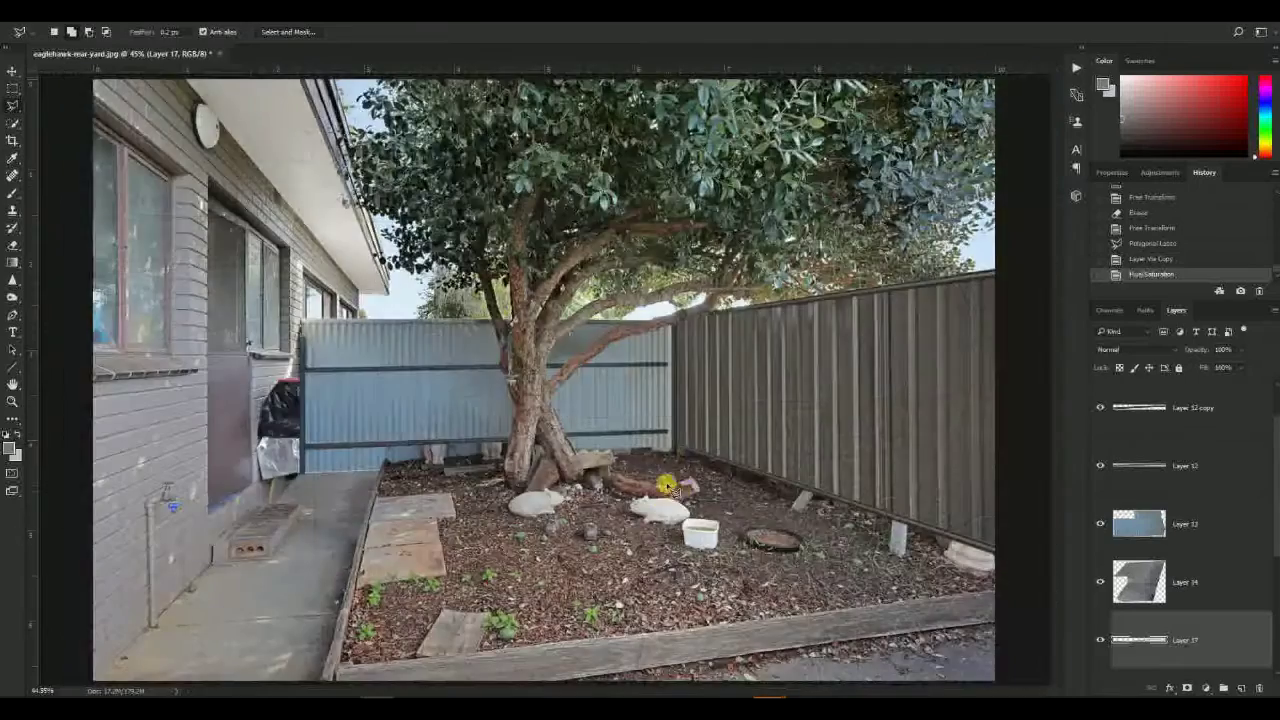
- Give the light strip on Layer 17 a stronger white Outer Glow with 18% spread and 32 px size
scroll(338, 443, "up", 4)
right_click(1190, 638)
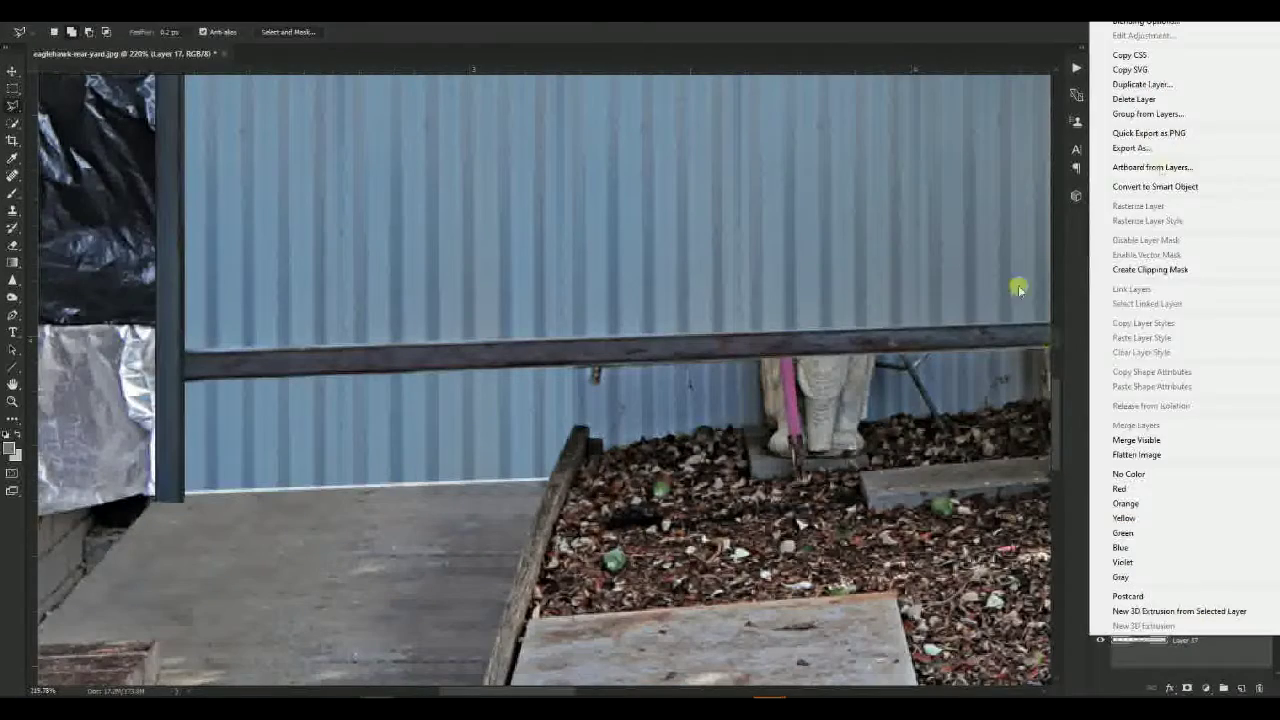
left_click(1145, 22)
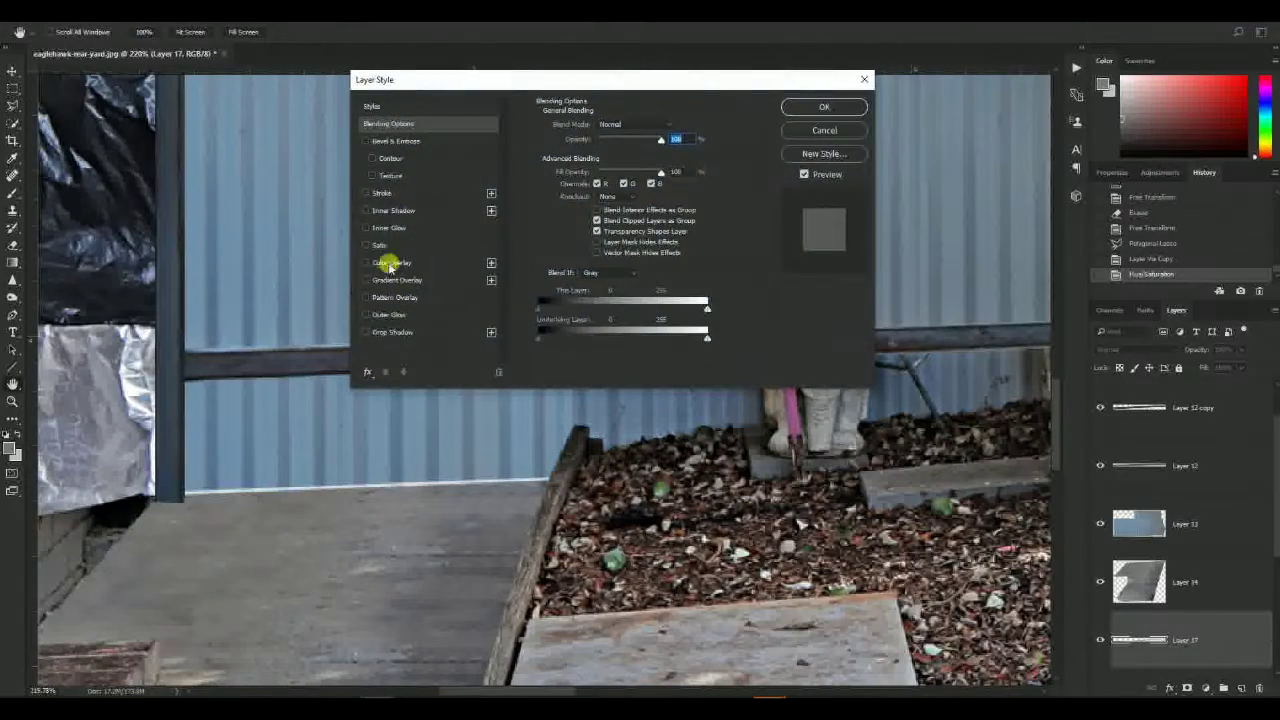
left_click(366, 315)
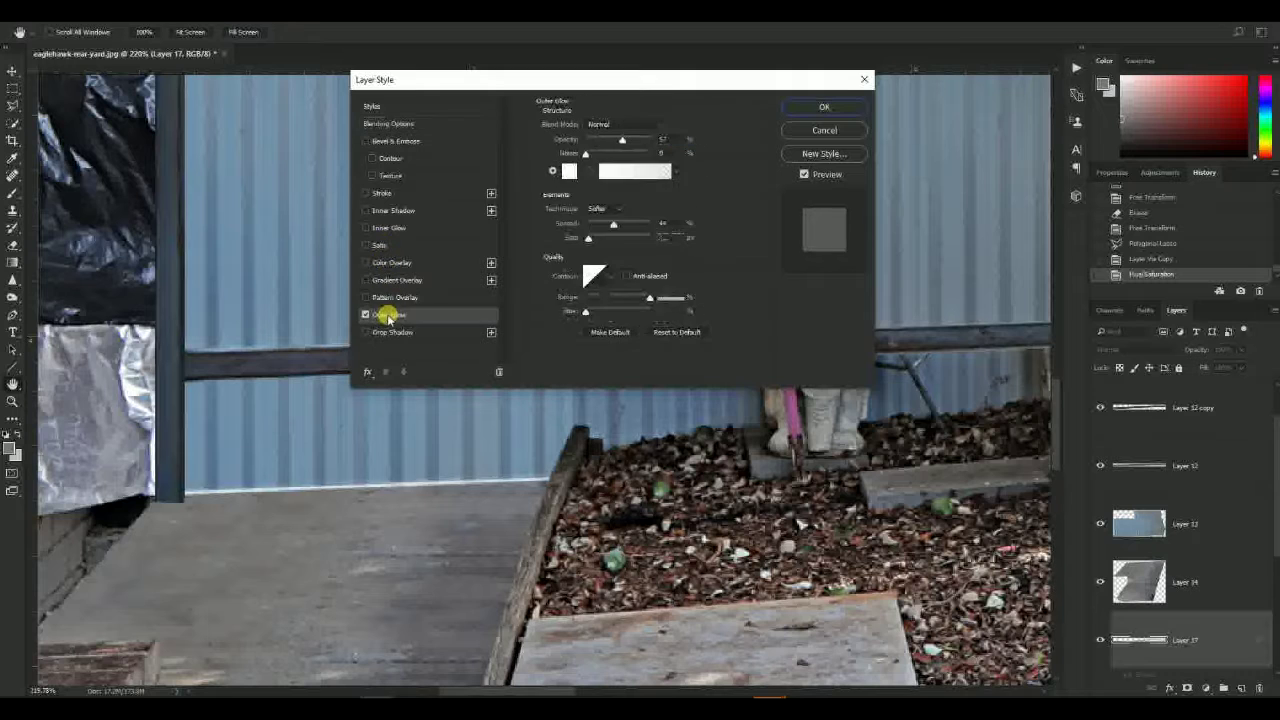
mouse_move(596, 224)
left_mouse_down()
mouse_move(640, 220)
mouse_move(603, 240)
mouse_move(598, 225)
left_mouse_up()
left_click_drag(605, 147, 641, 141)
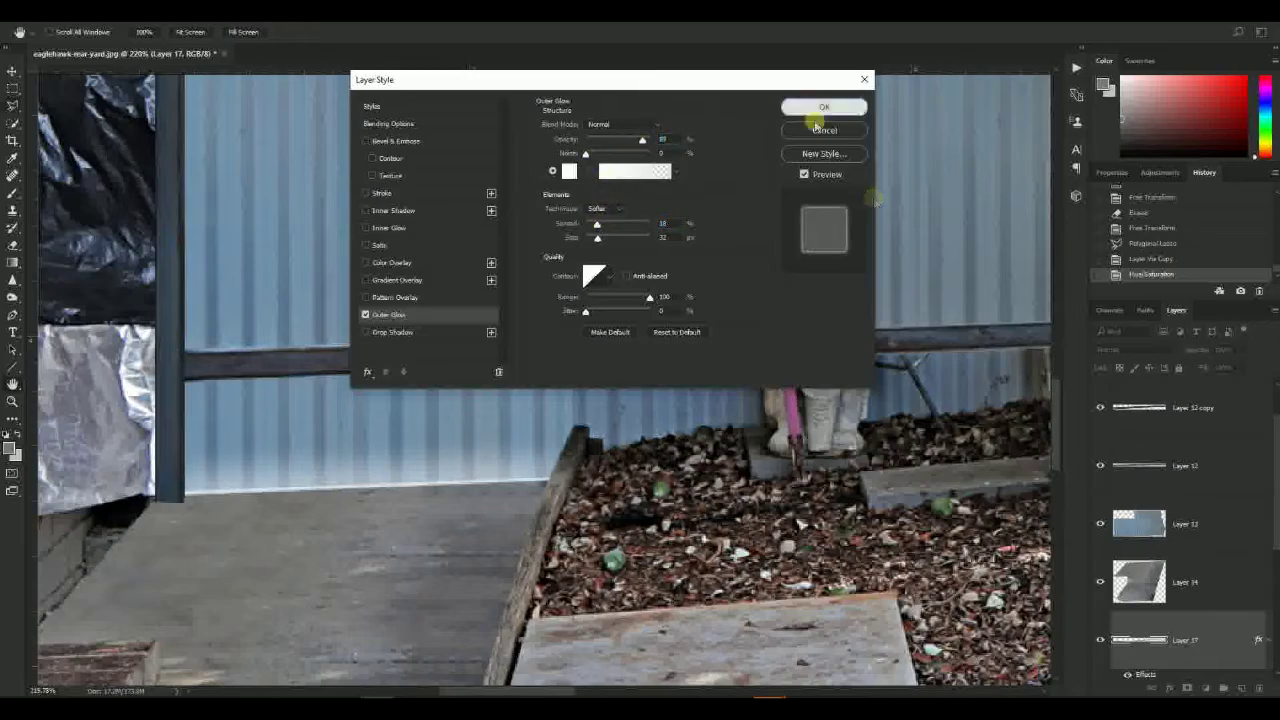
left_click(821, 109)
- Shorten the glowing strip slightly at its end beside the timber edging with Free Transform
scroll(550, 488, "down", 6)
left_click_drag(504, 512, 332, 481)
scroll(332, 481, "up", 6)
key("ctrl+t")
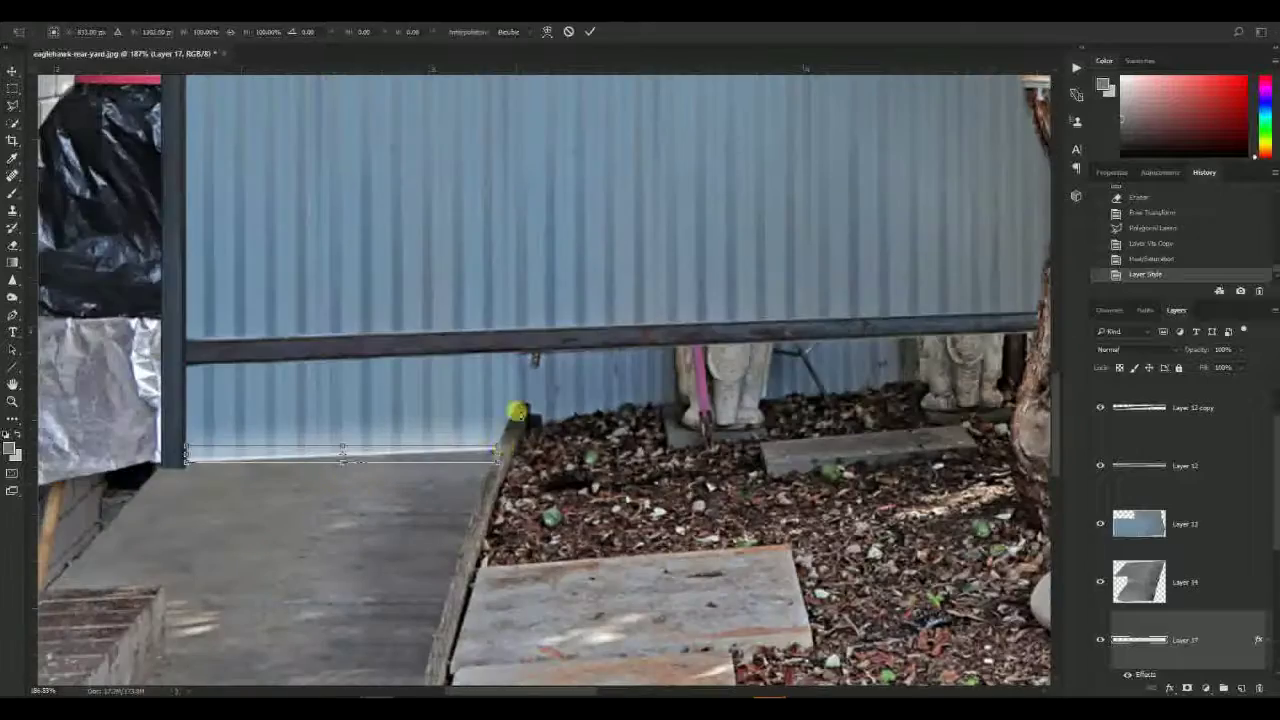
left_click_drag(494, 444, 488, 444)
key("Return")
scroll(420, 470, "down", 6)
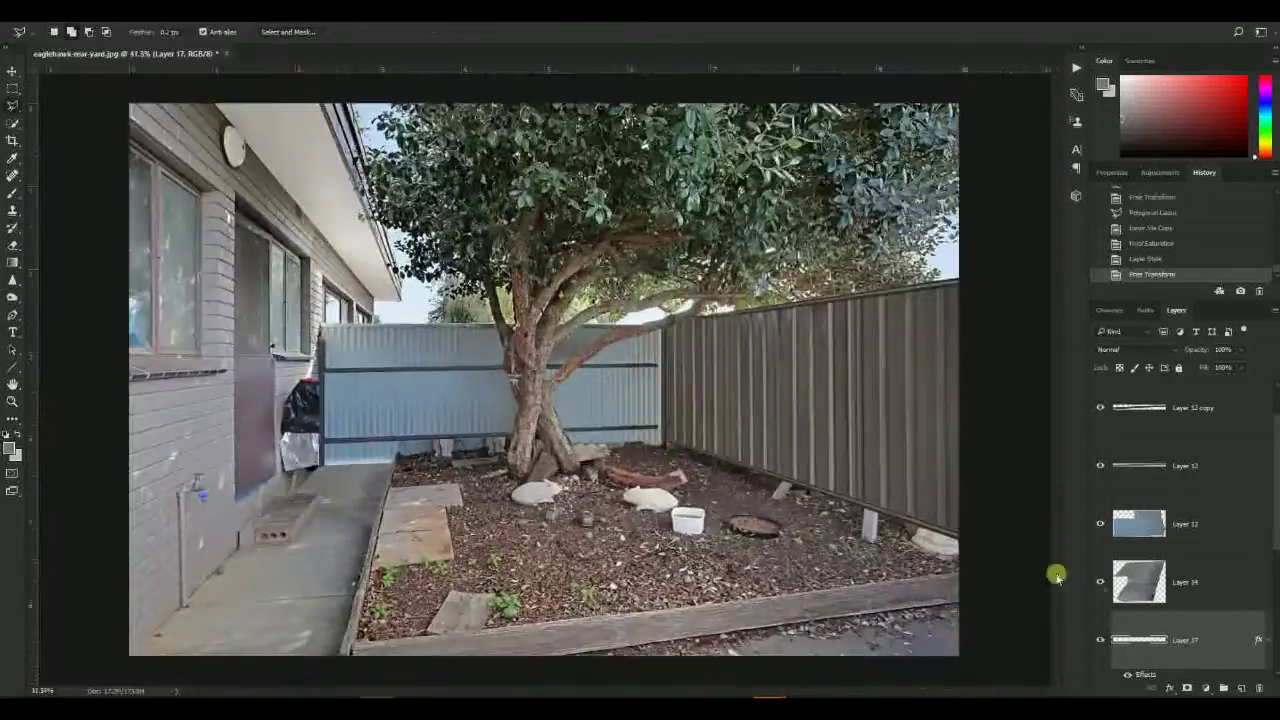
- Duplicate the Background layer and move the copy to the top of the layer stack
left_click(1101, 641)
scroll(1152, 625, "down", 5)
left_click(1168, 654)
key("ctrl+j")
left_click_drag(1173, 656, 1160, 380)
- Compare the original and edited photo by toggling the visibility of Background copy, and leave that layer hidden
scroll(360, 466, "down", 1)
scroll(362, 468, "up", 6)
scroll(382, 490, "down", 5)
scroll(384, 490, "down", 3)
left_click(1100, 410)
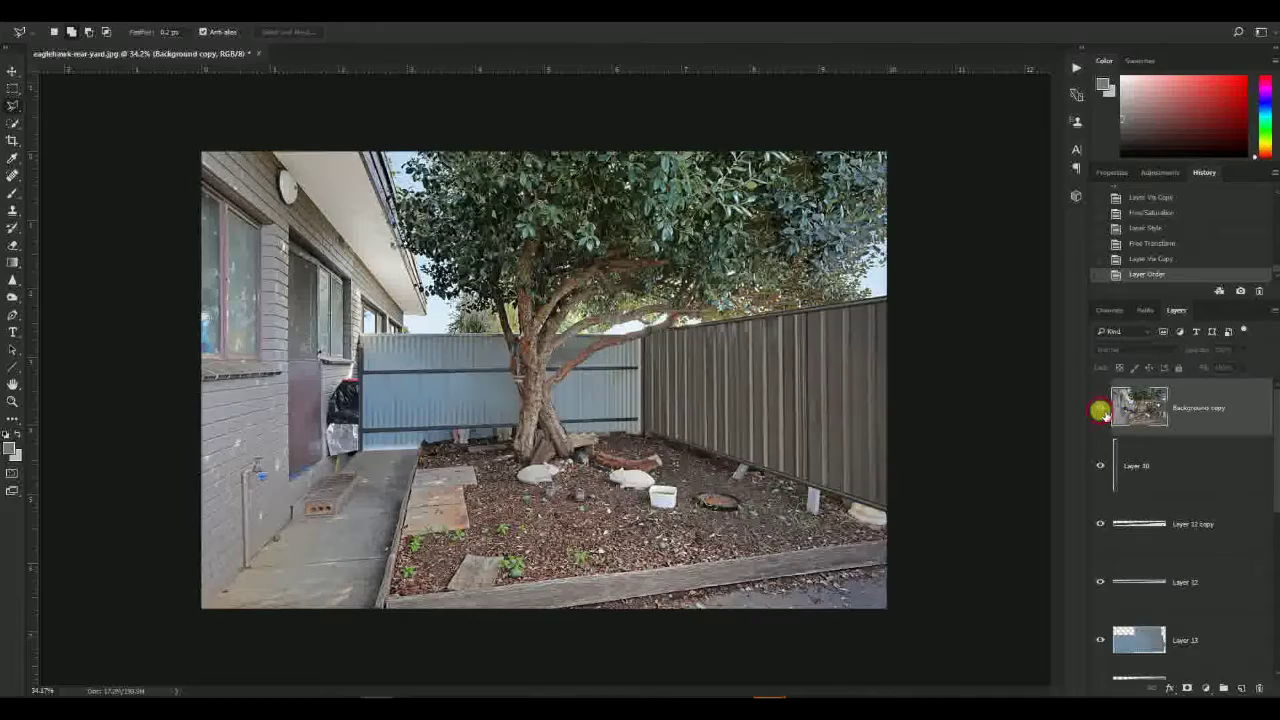
left_click(1100, 410)
left_click(1100, 410)
left_click(1100, 410)
left_click(1100, 410)
left_click(1100, 410)
left_click(1101, 410)
- Outline the end of the Layer 16 fence patch beside the timber edging, darken it slightly with Hue/Saturation, and deselect
scroll(430, 446, "up", 14)
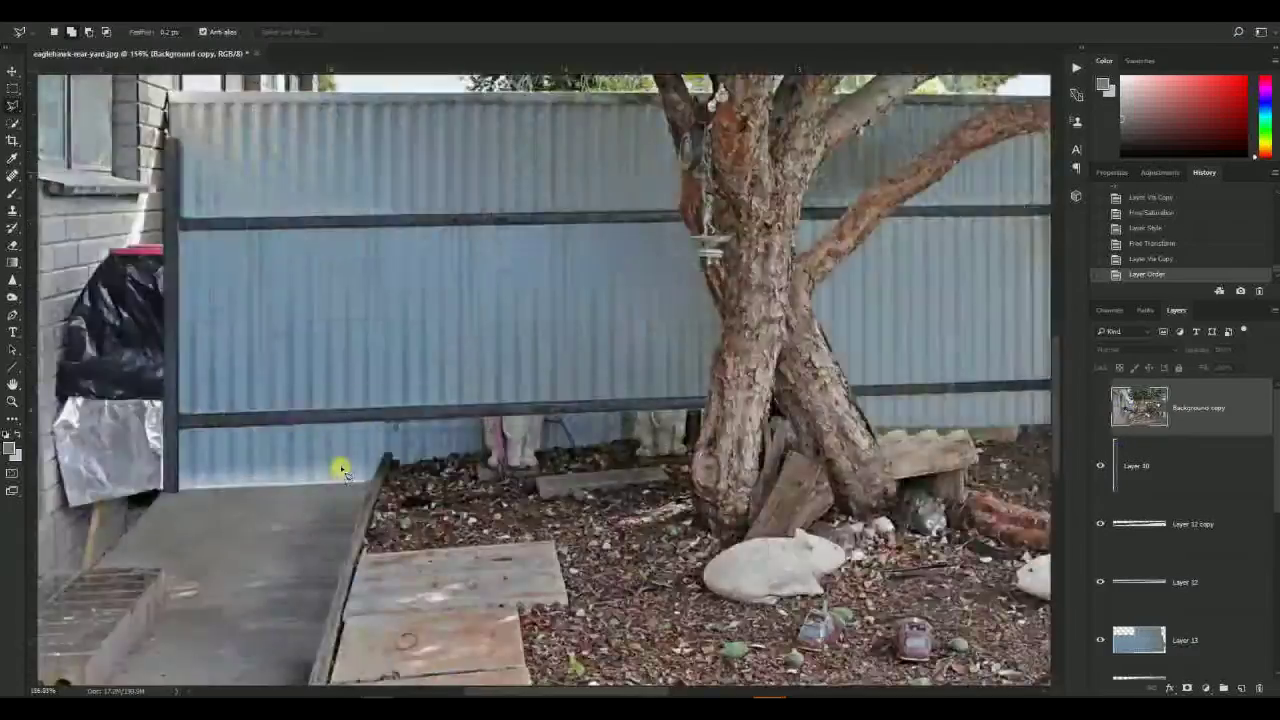
key("v")
left_click(347, 505)
scroll(345, 418, "down", 2)
key("l")
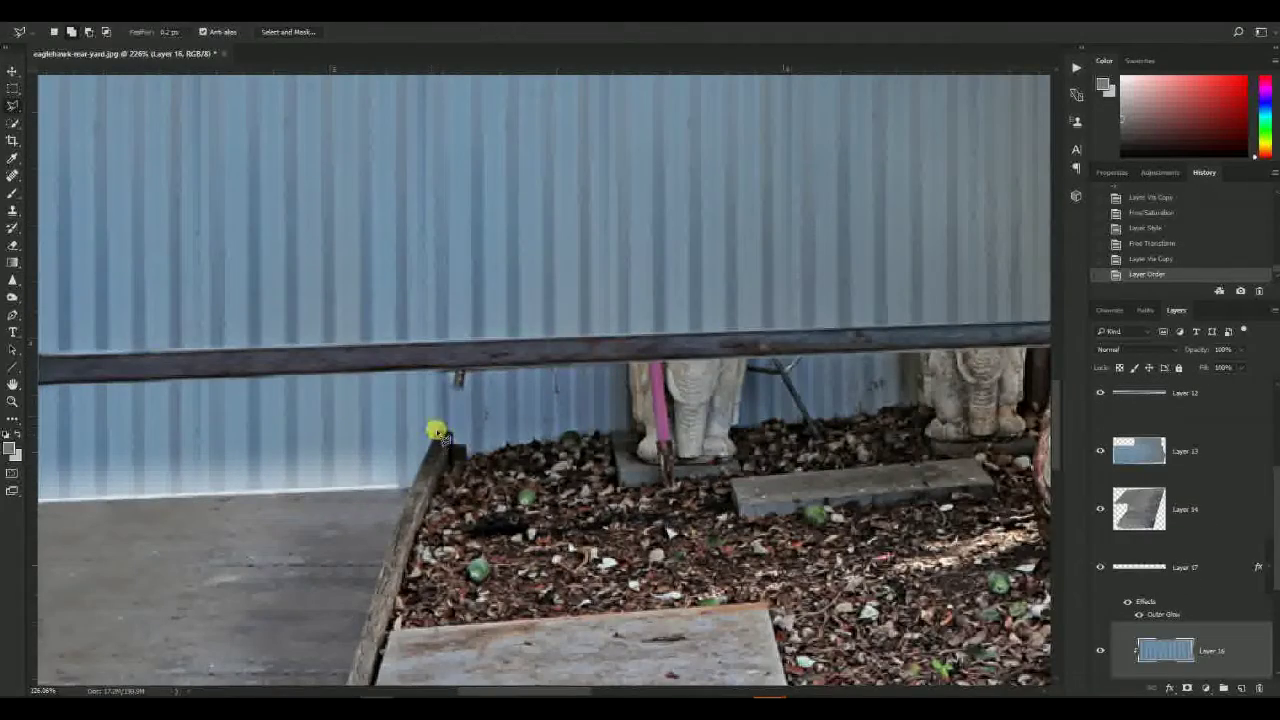
left_click(460, 462)
left_click(441, 433)
key("ctrl+u")
left_click_drag(897, 355, 883, 355)
key("Return")
key("m")
left_click(590, 413)
scroll(590, 415, "down", 11)
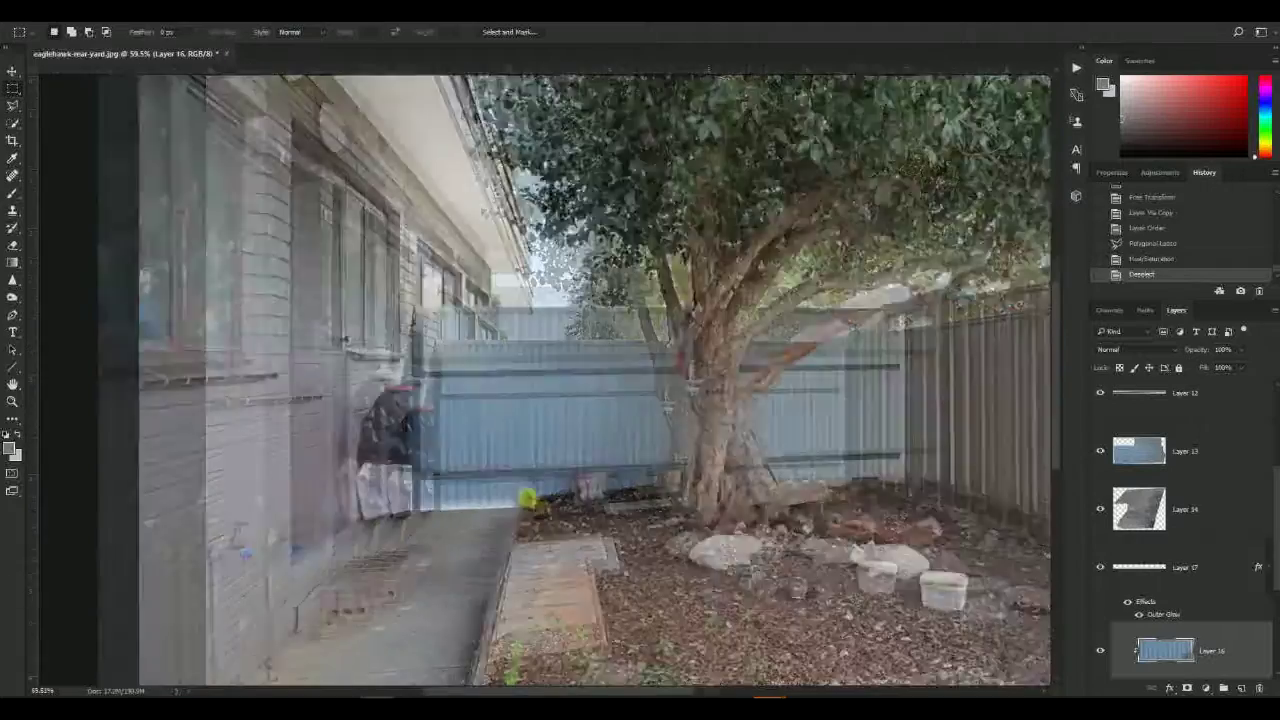
- Duplicate all the retouching layers from Layer 10 downward and merge the duplicates into one layer
scroll(585, 526, "up", 3)
scroll(1168, 500, "up", 4)
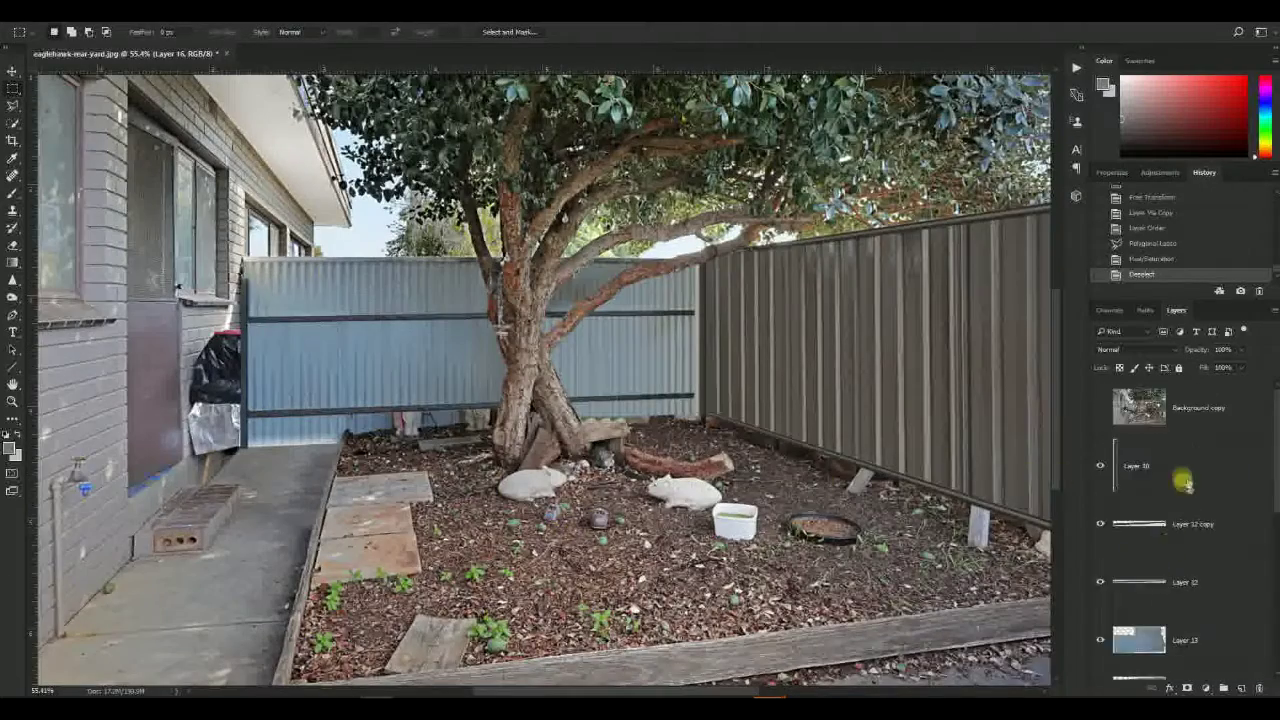
left_click(1178, 476)
scroll(1170, 535, "down", 8)
left_click(1186, 648, "shift")
key("ctrl+j")
key("ctrl+e")
- Remove the hanging bracket and marks on the fence below the rail with cloning and spot healing
key("s")
scroll(386, 434, "up", 5)
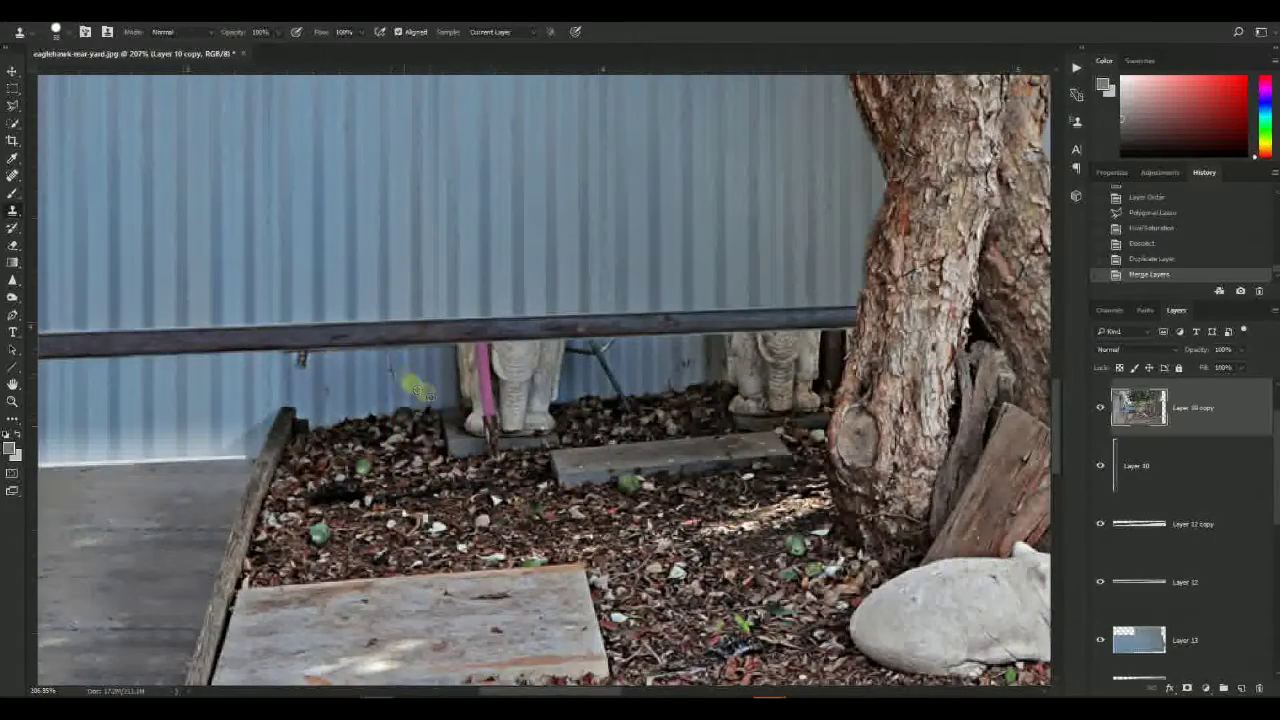
left_click(295, 354)
left_click(398, 389)
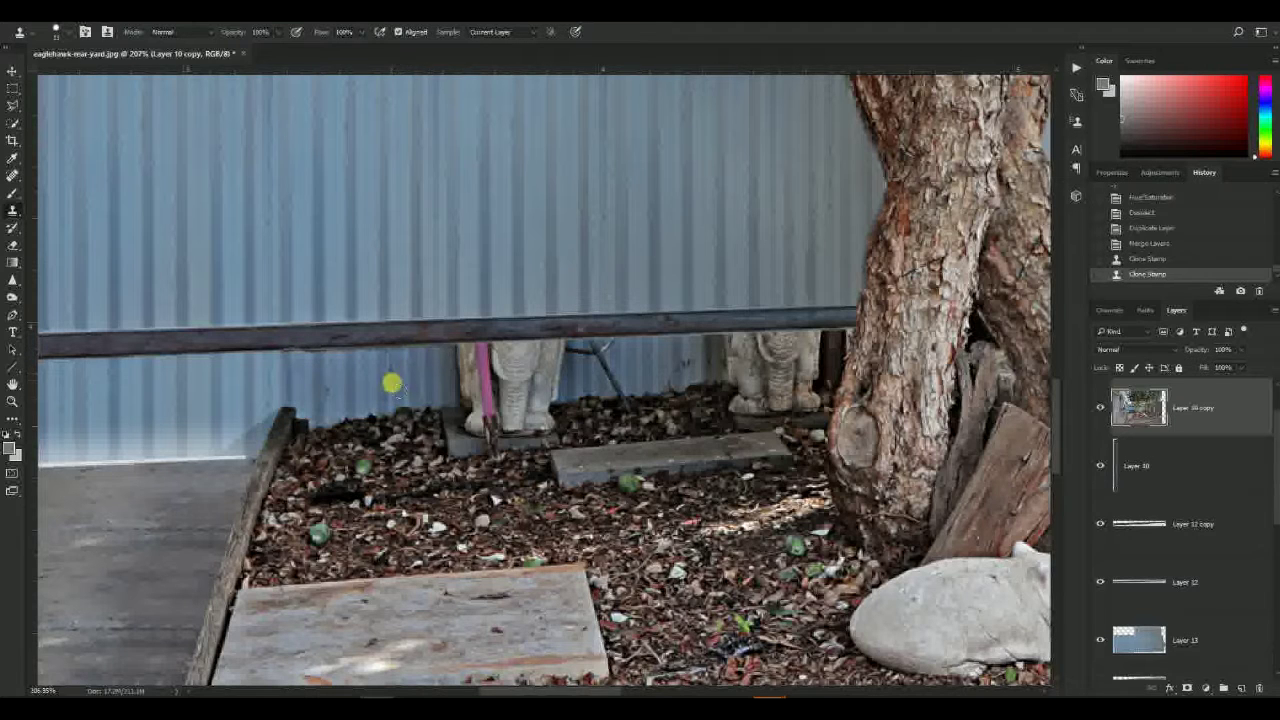
key("j")
left_click(340, 395)
- Clone blue fence over the pink handle, the statue legs and the metal stand below the bottom rail
key("s")
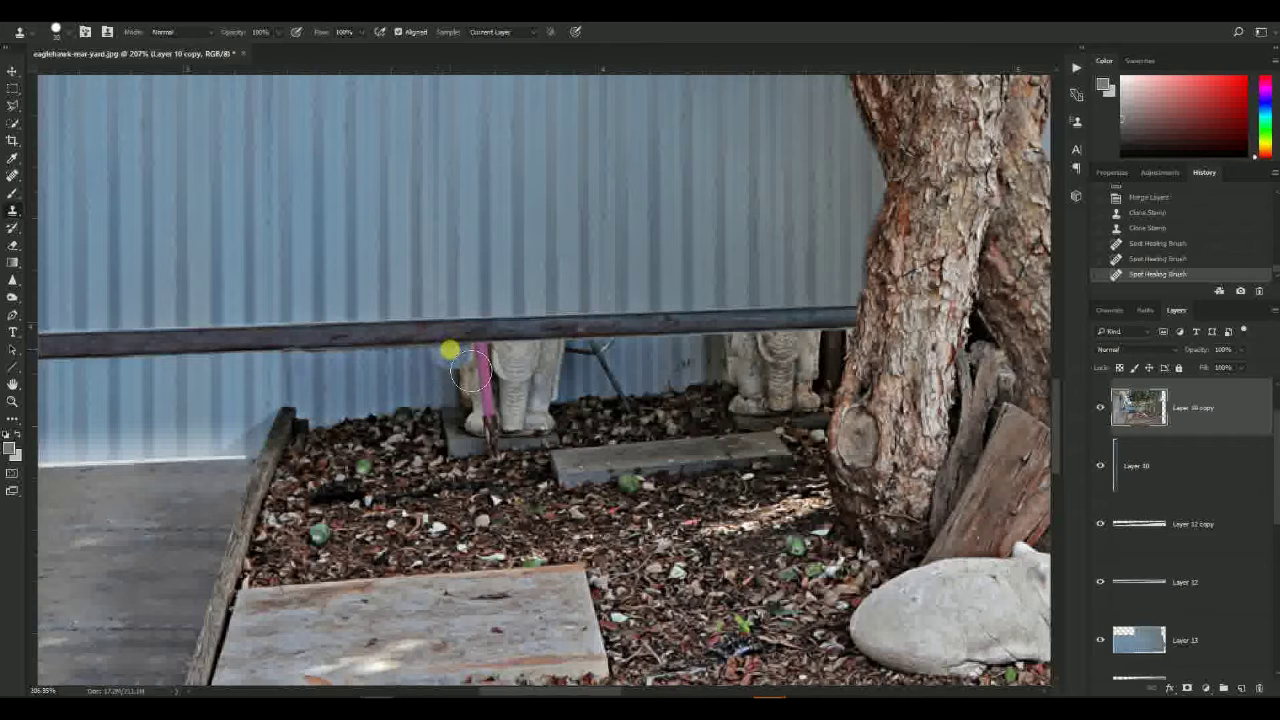
left_click(500, 389)
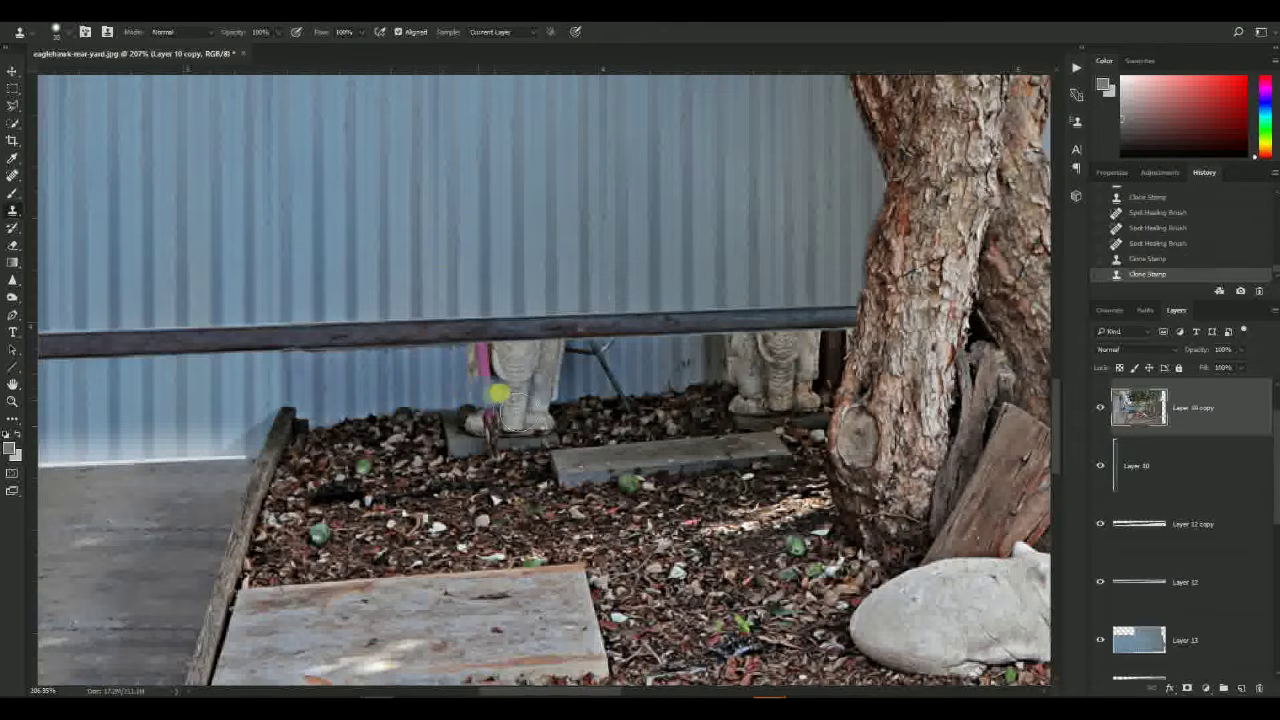
left_click(469, 360)
left_click(617, 386)
left_click(601, 364)
mouse_move(690, 368)
left_mouse_down()
mouse_move(720, 371)
mouse_move(710, 377)
mouse_move(772, 342)
mouse_move(811, 340)
mouse_move(790, 378)
mouse_move(843, 331)
mouse_move(838, 358)
left_mouse_up()
mouse_move(753, 371)
left_mouse_down()
mouse_move(675, 405)
mouse_move(506, 437)
left_mouse_up()
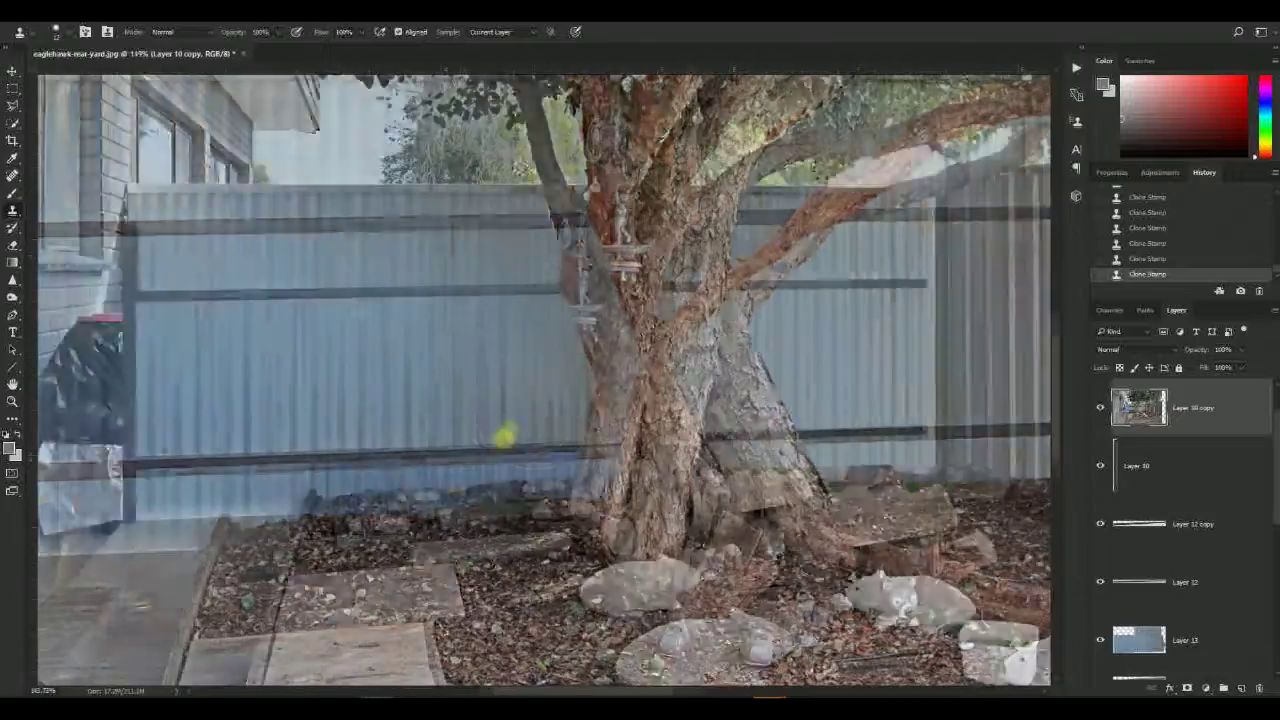
- Paint sampled fence colour over the cloned fence below the rail with a low-opacity Color-mode brush
key("b")
left_click_drag(429, 520, 518, 408)
left_click(640, 284, "alt")
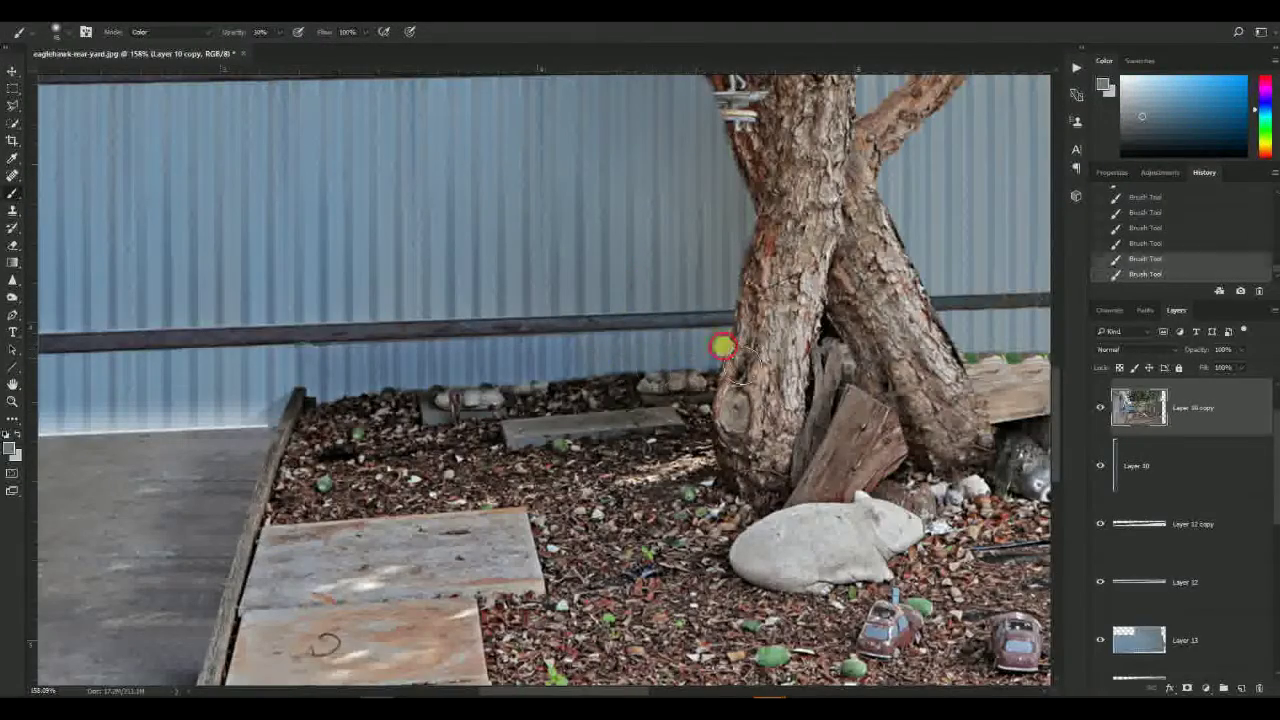
scroll(590, 357, "down", 5)
scroll(575, 405, "up", 7)
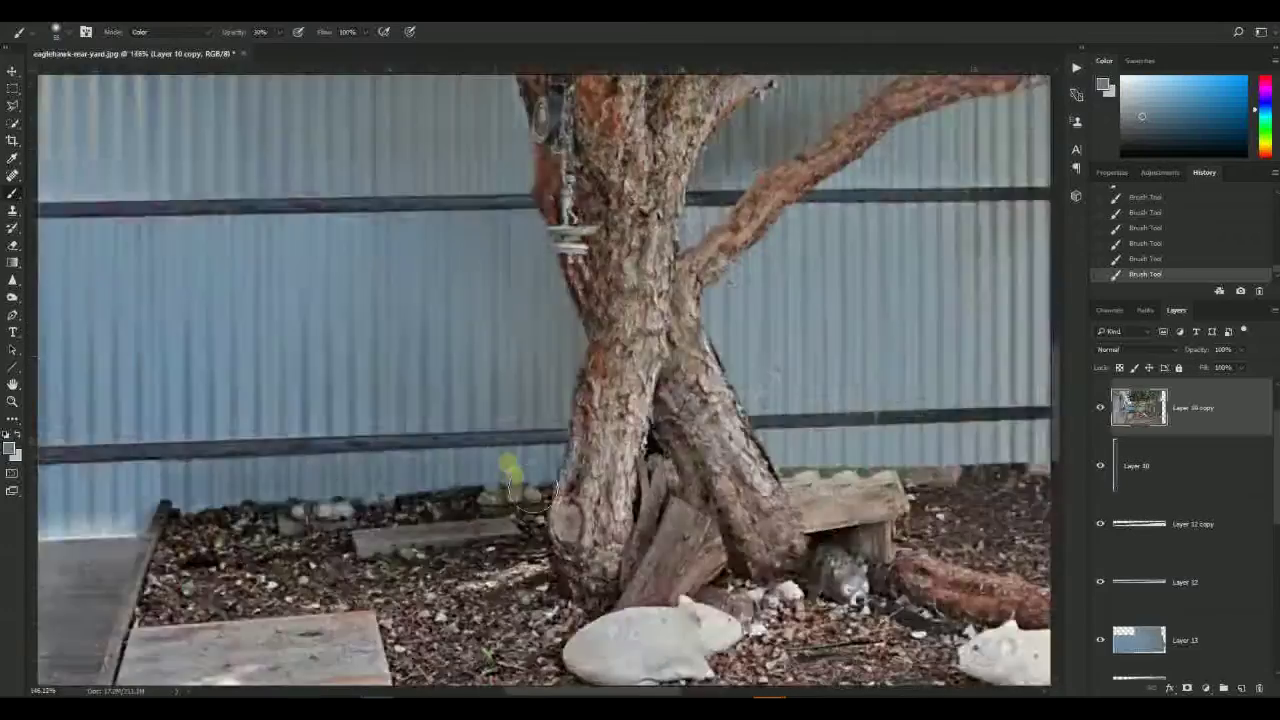
- Darken the lower edge of the fence above the garden bed with the Burn tool
key("o")
left_click_drag(491, 445, 512, 444)
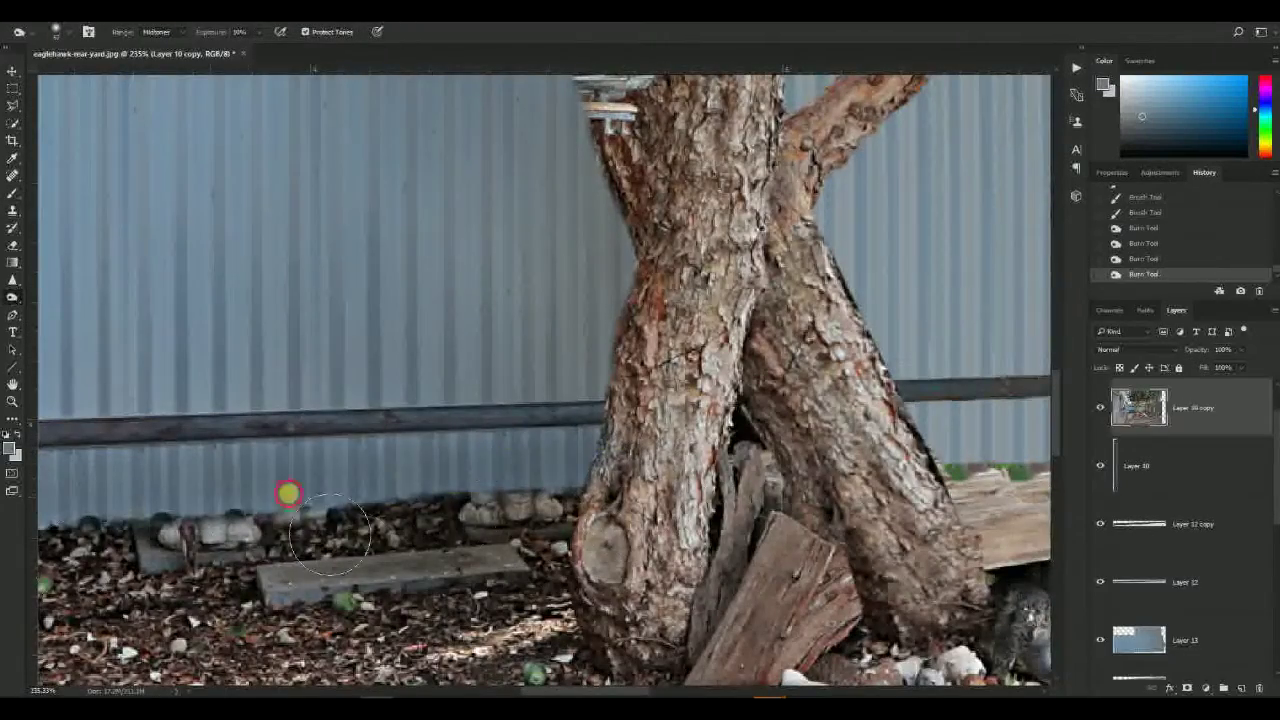
scroll(300, 500, "down", 6)
scroll(443, 465, "up", 5)
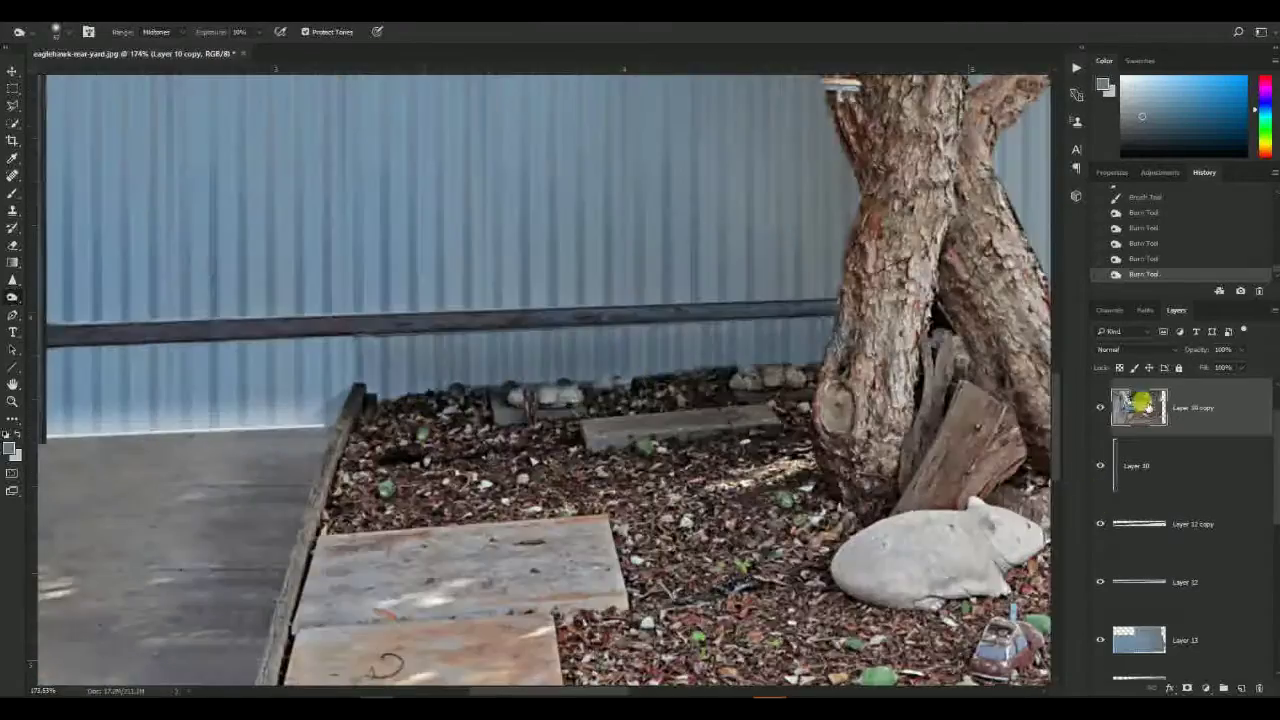
- Quick-select the mulch between the timber edging and the tree trunk, excluding the fence above it
scroll(430, 433, "up", 2)
key("w")
left_click_drag(405, 450, 752, 402)
left_click_drag(655, 385, 353, 334)
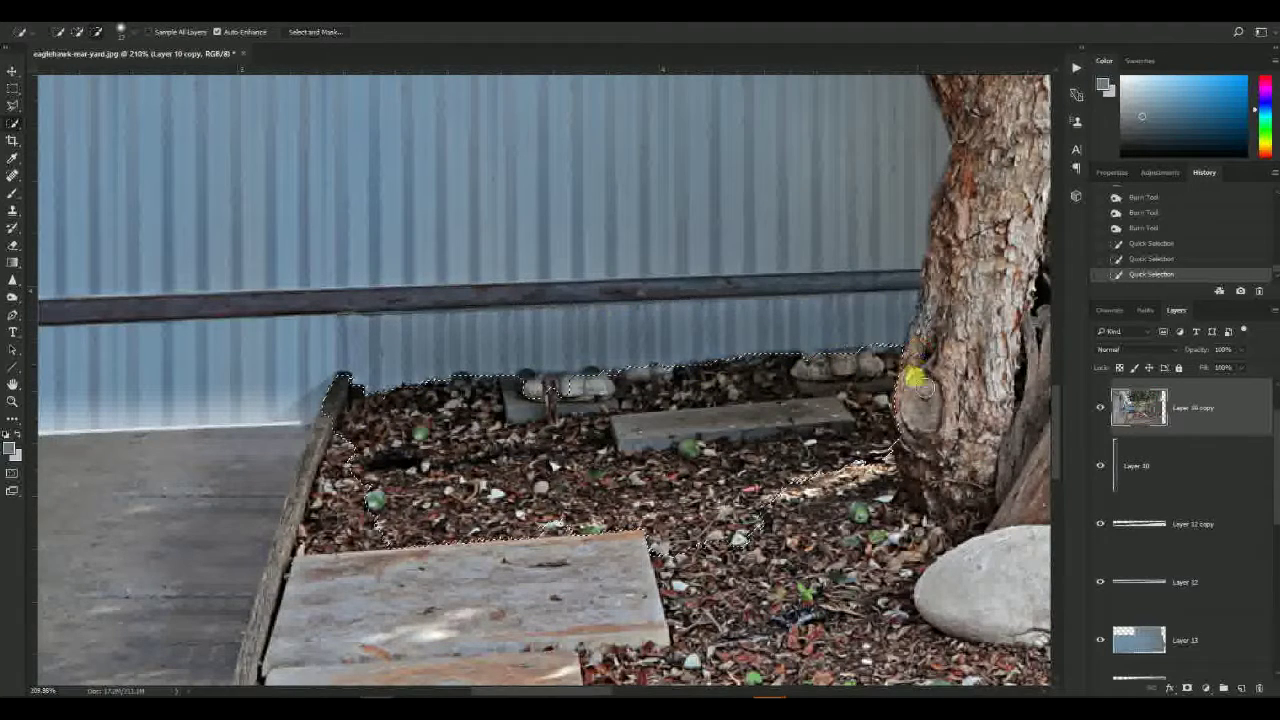
- Replace the statue bases, stone slab and green debris inside the selection with mulch by spot healing and cloning
key("j")
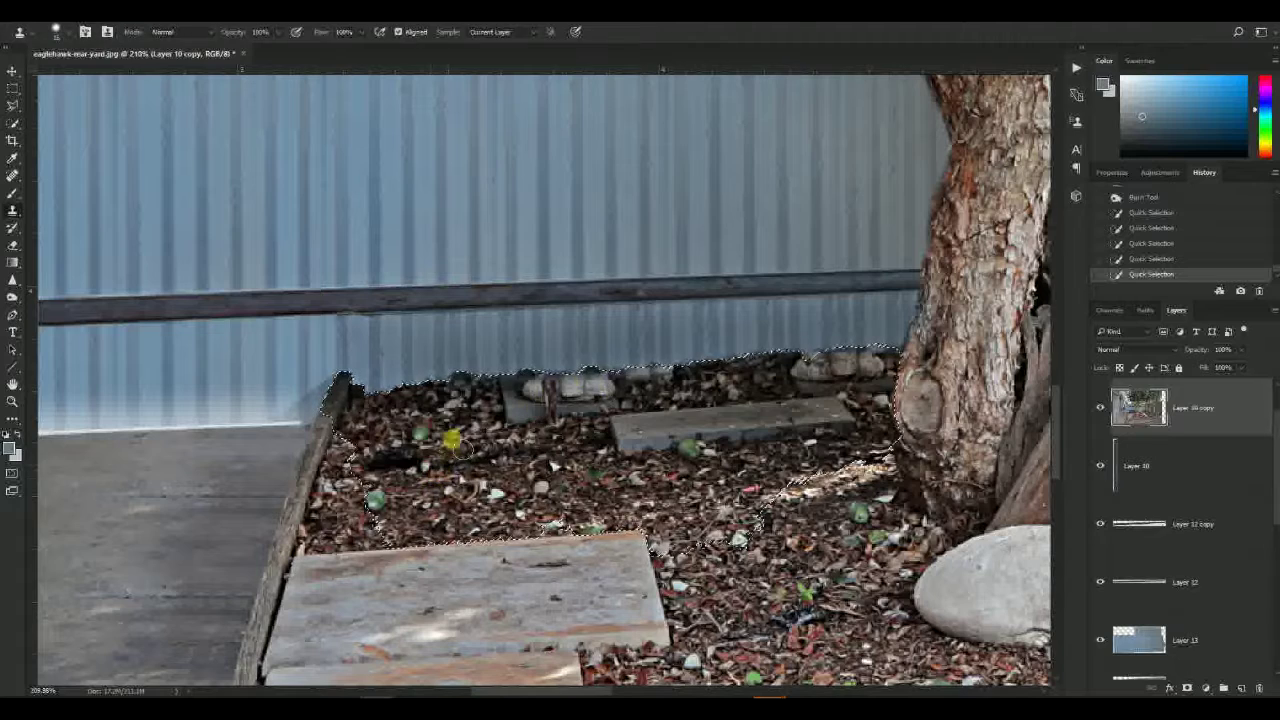
left_click(603, 452)
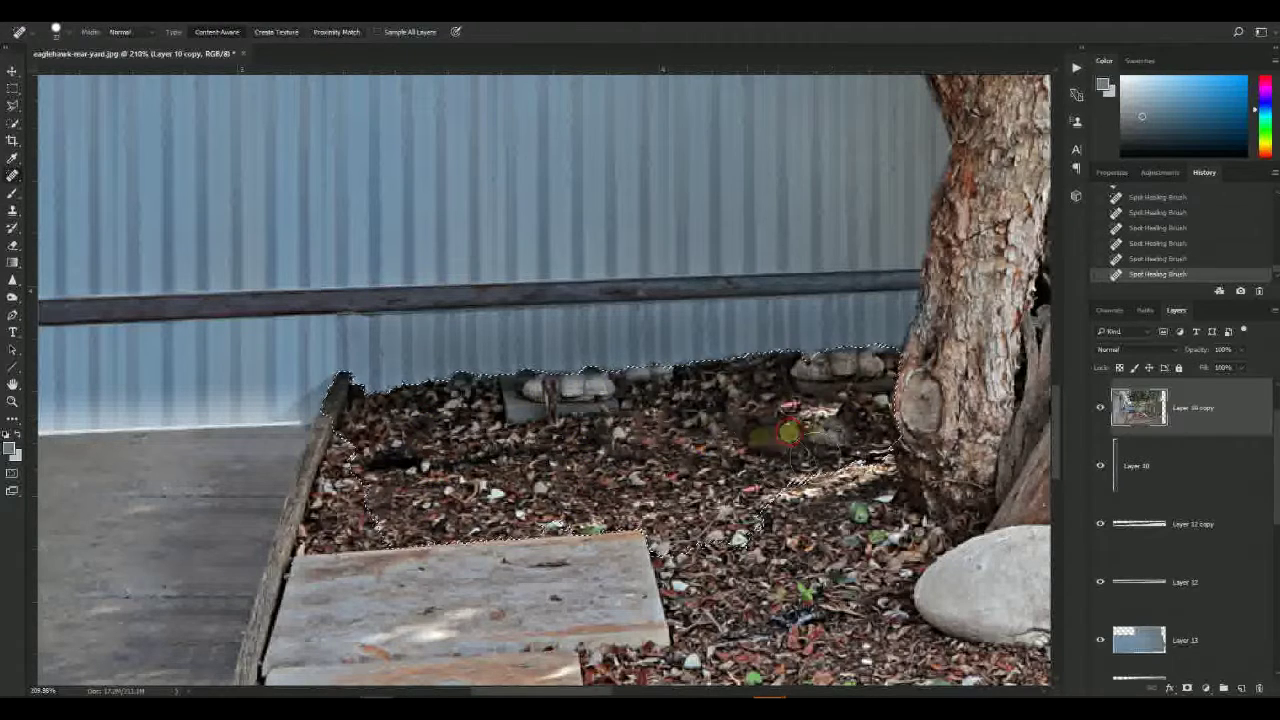
key("s")
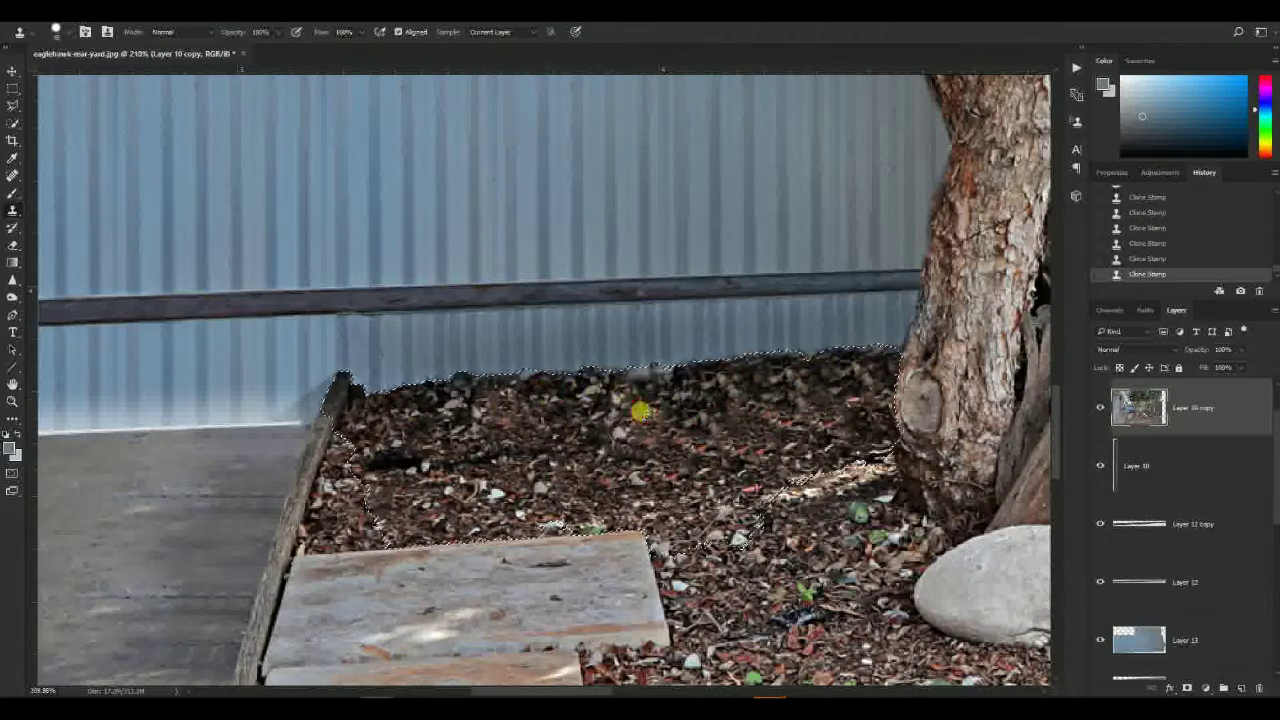
scroll(668, 395, "down", 9)
key("m")
left_click(557, 457)
scroll(500, 448, "up", 10)
key("ctrl+z")
- Blend the patched mulch with reduced-opacity cloning, sharpen it across the selection, and deselect
key("s")
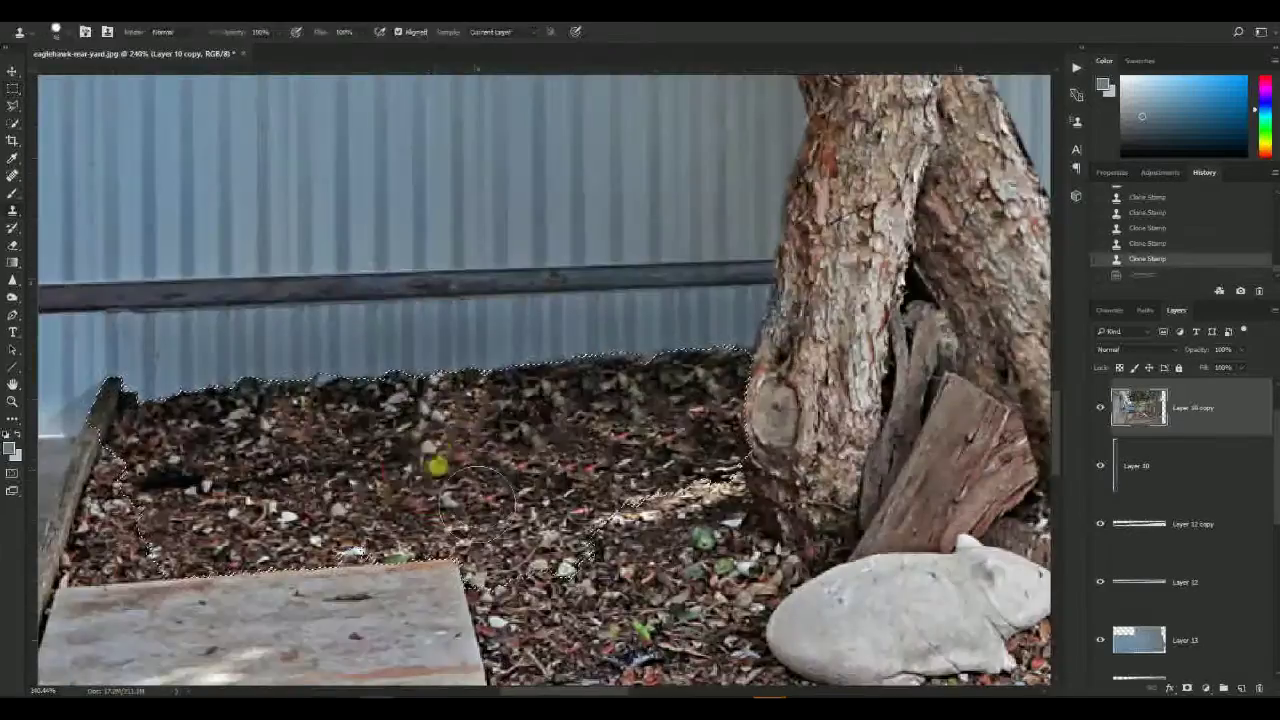
left_click(520, 428)
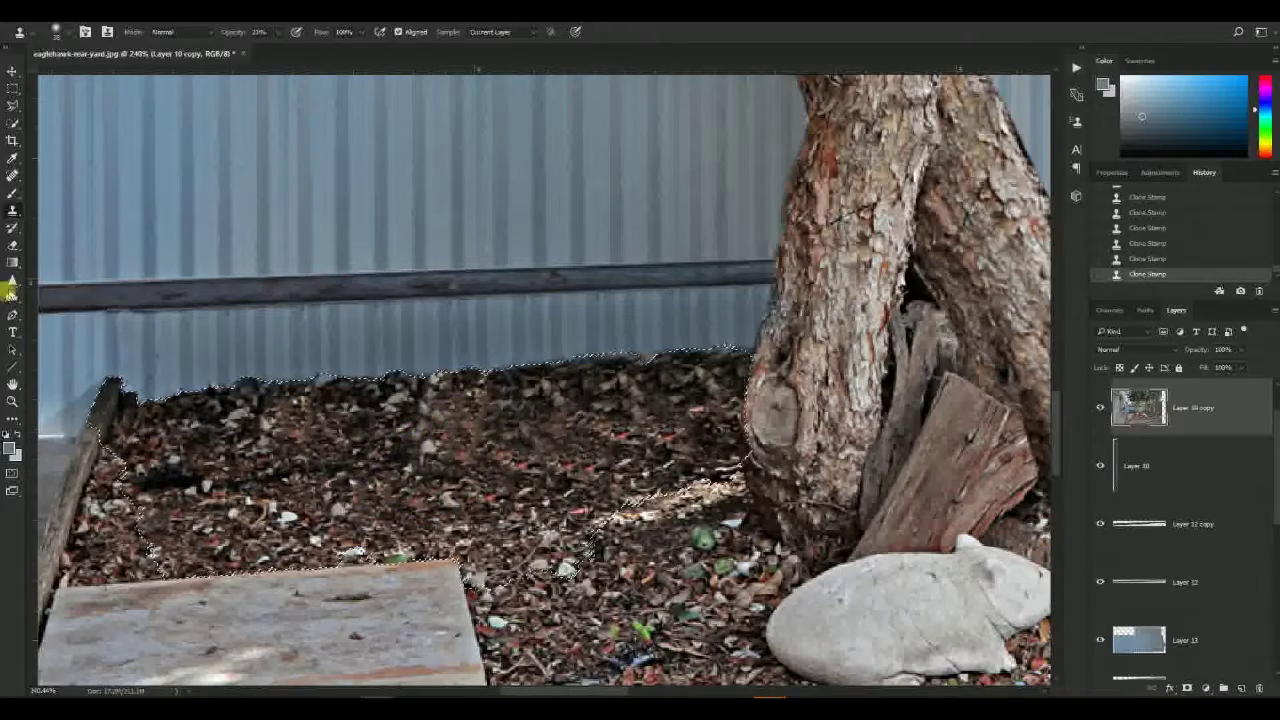
left_click(12, 281)
left_click_drag(492, 420, 443, 418)
left_click_drag(711, 438, 240, 420)
key("m")
left_click(600, 420)
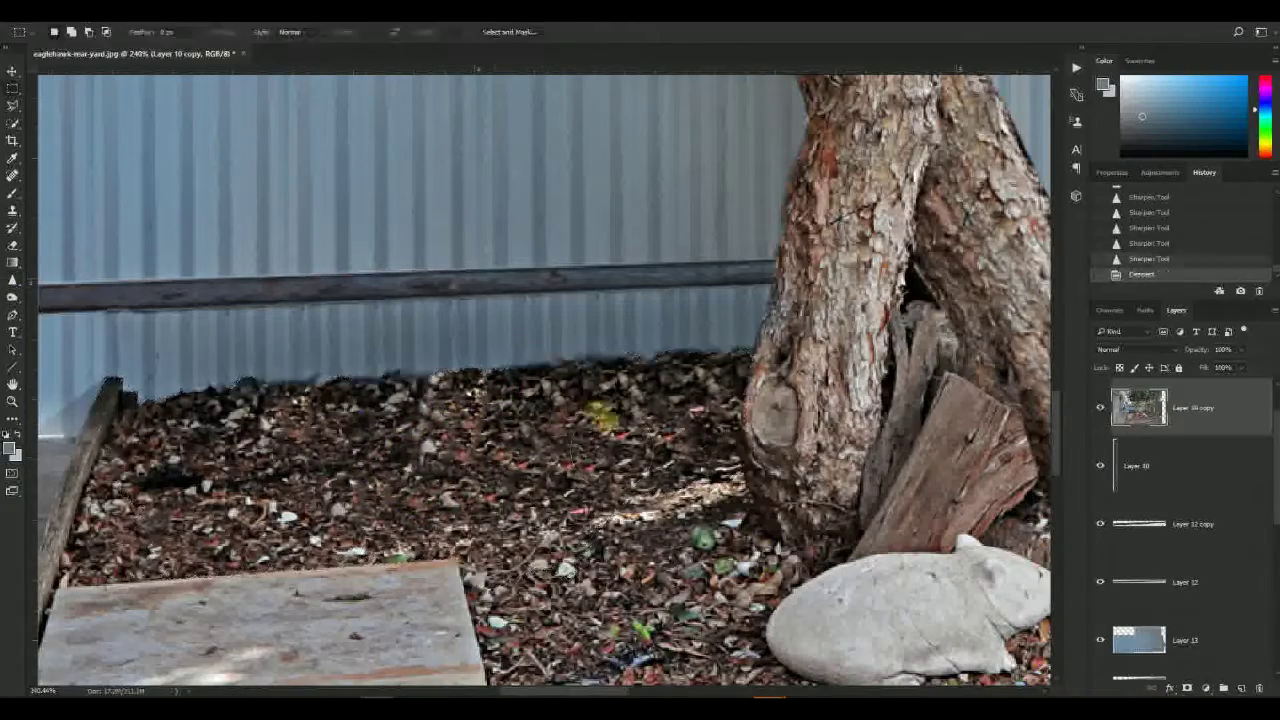
- Outline the plastic- and foil-covered object beside the fence post with the Polygonal Lasso and copy it to a new layer
scroll(594, 432, "down", 9)
key("l")
scroll(592, 440, "up", 5)
scroll(596, 480, "down", 5)
scroll(1190, 400, "up", 1)
left_click(1100, 407)
scroll(591, 405, "up", 5)
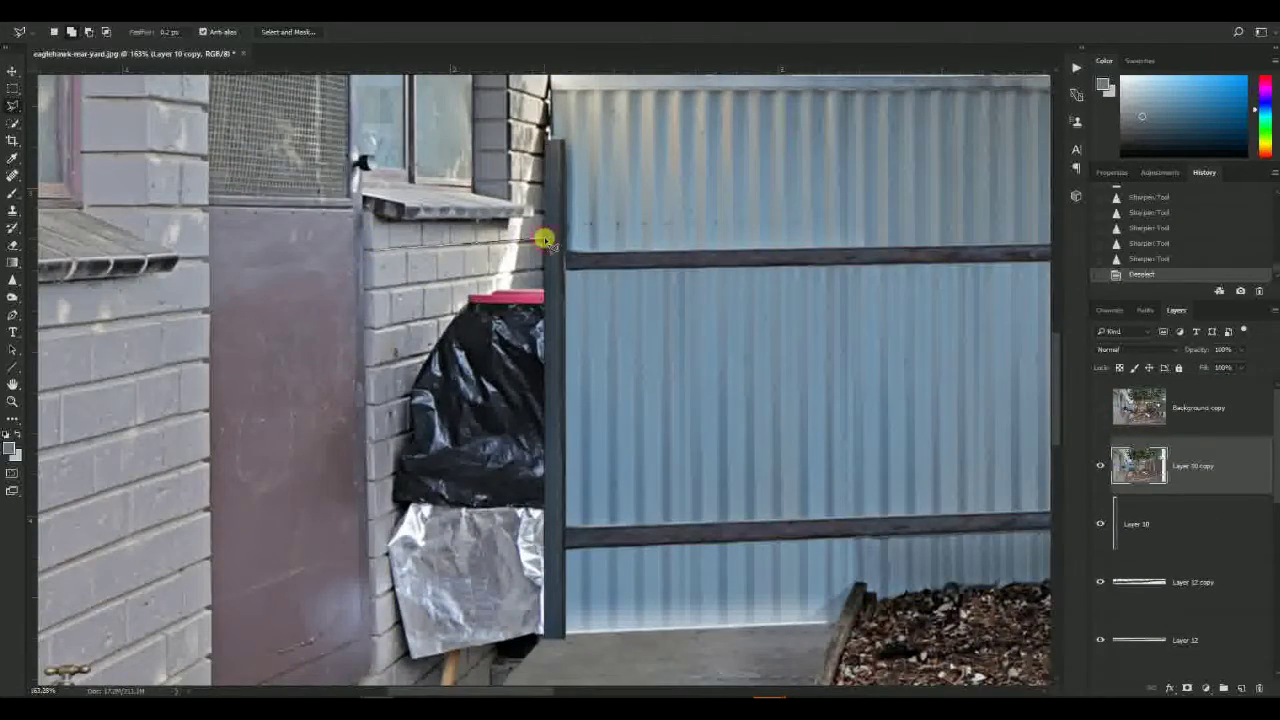
scroll(550, 320, "down", 4)
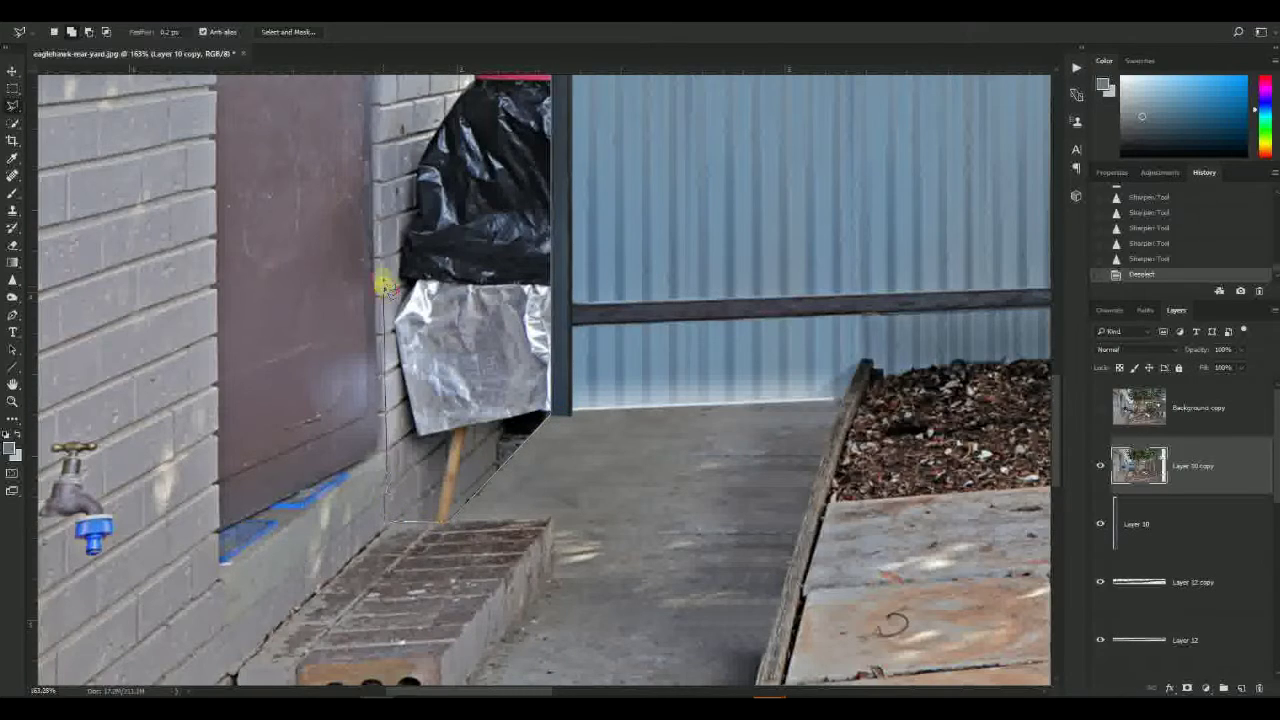
scroll(384, 287, "up", 4)
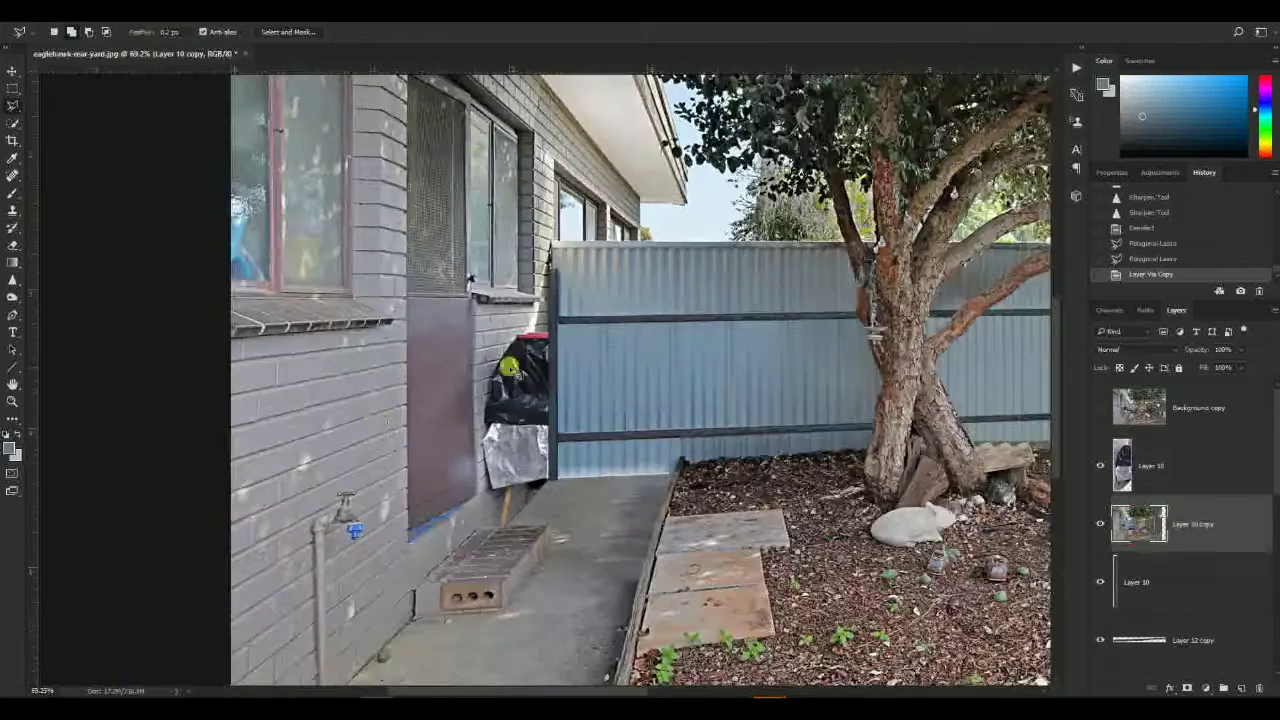
- Copy the brick area below the near window sill to a new layer and clip it to the covered object's layer
scroll(371, 380, "down", 1)
scroll(224, 303, "up", 2)
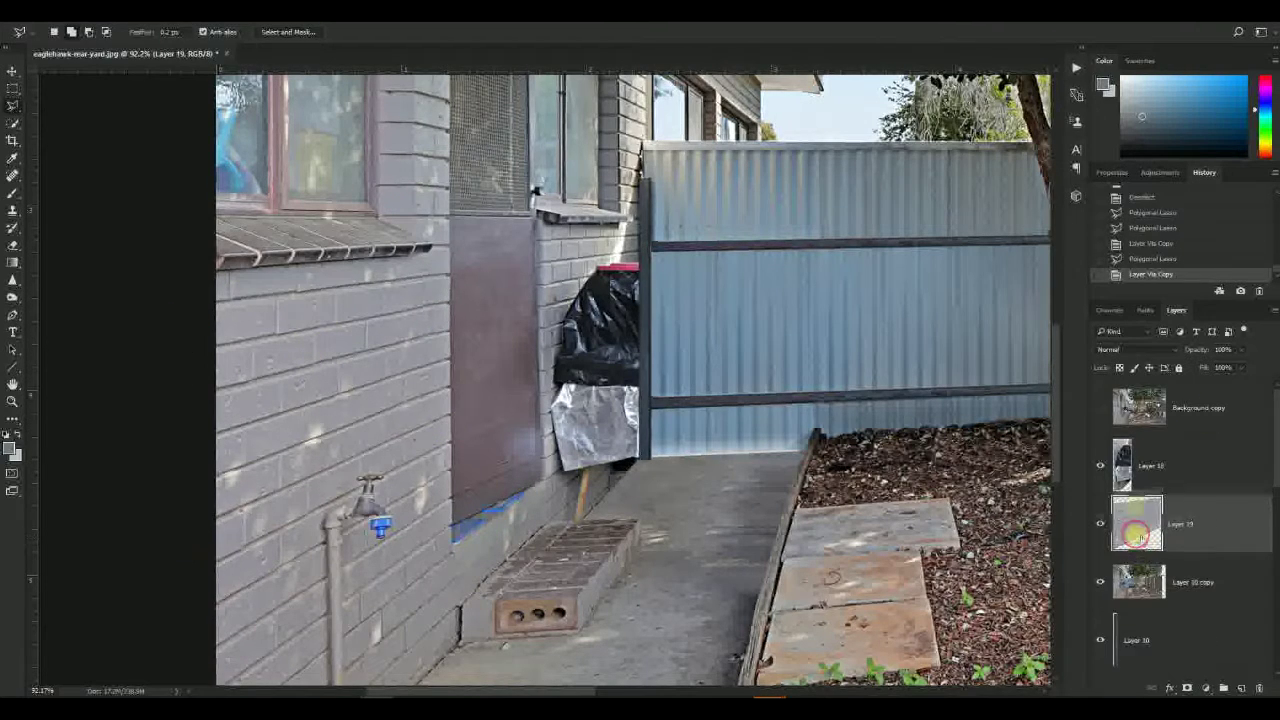
left_click_drag(1160, 524, 1203, 494)
key("ctrl+alt+g")
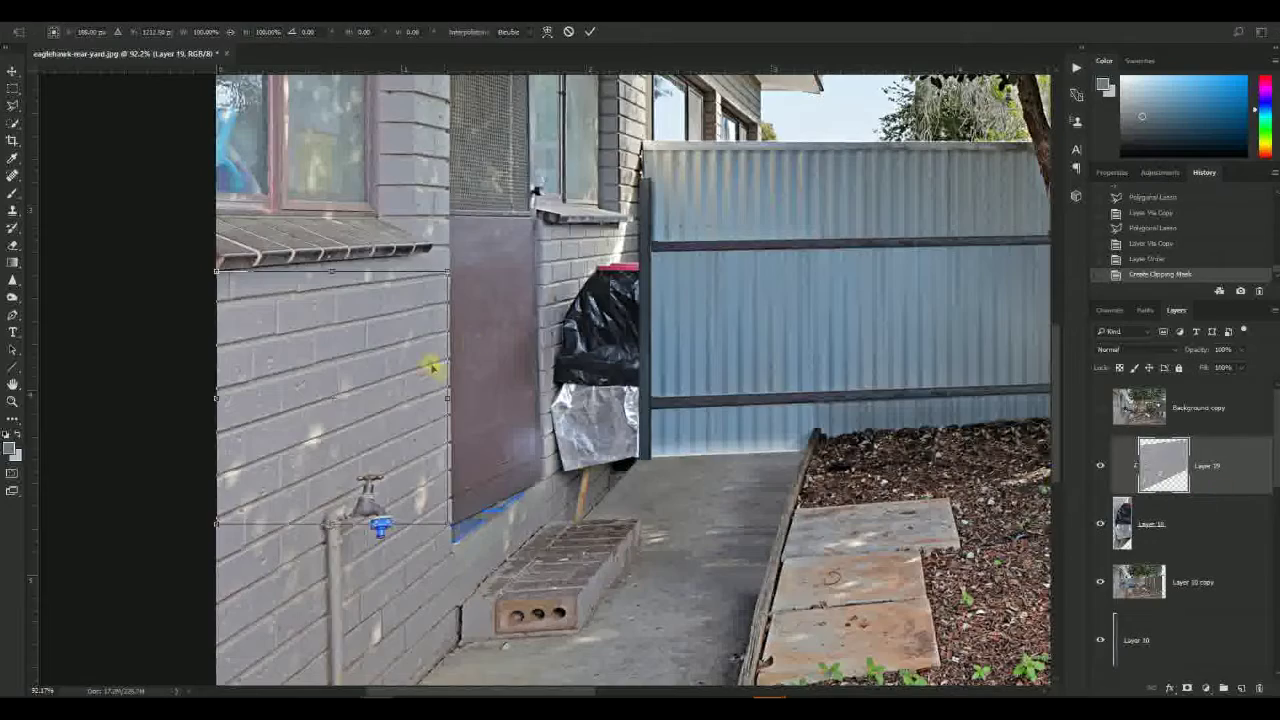
- Scale down the brick patch with Free Transform and place it over the black plastic below the far window sill
key("ctrl+t")
scroll(664, 537, "up", 3)
left_click_drag(653, 560, 538, 408)
scroll(538, 328, "up", 1)
left_click_drag(446, 263, 643, 286)
scroll(600, 278, "up", 4)
left_click_drag(786, 541, 656, 421)
- Distort the brick patch's corners so its mortar lines follow the wall's perspective towards the fence post
scroll(656, 421, "down", 5)
scroll(646, 400, "up", 6)
scroll(645, 398, "down", 1)
mouse_move(612, 382)
left_mouse_down()
mouse_move(613, 402)
mouse_move(611, 361)
left_mouse_up()
left_click_drag(714, 531, 724, 549)
left_click_drag(610, 549, 611, 573)
left_click_drag(491, 287, 493, 277)
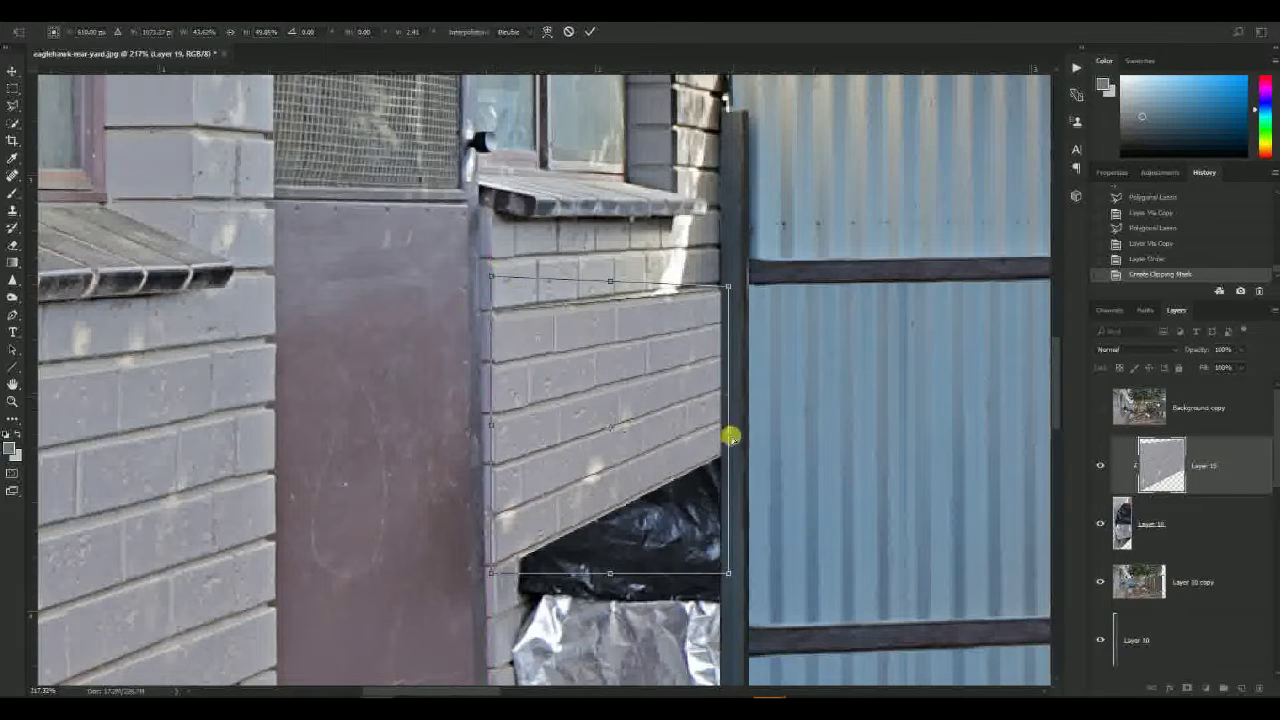
left_click_drag(731, 436, 727, 424)
left_click_drag(724, 571, 728, 580)
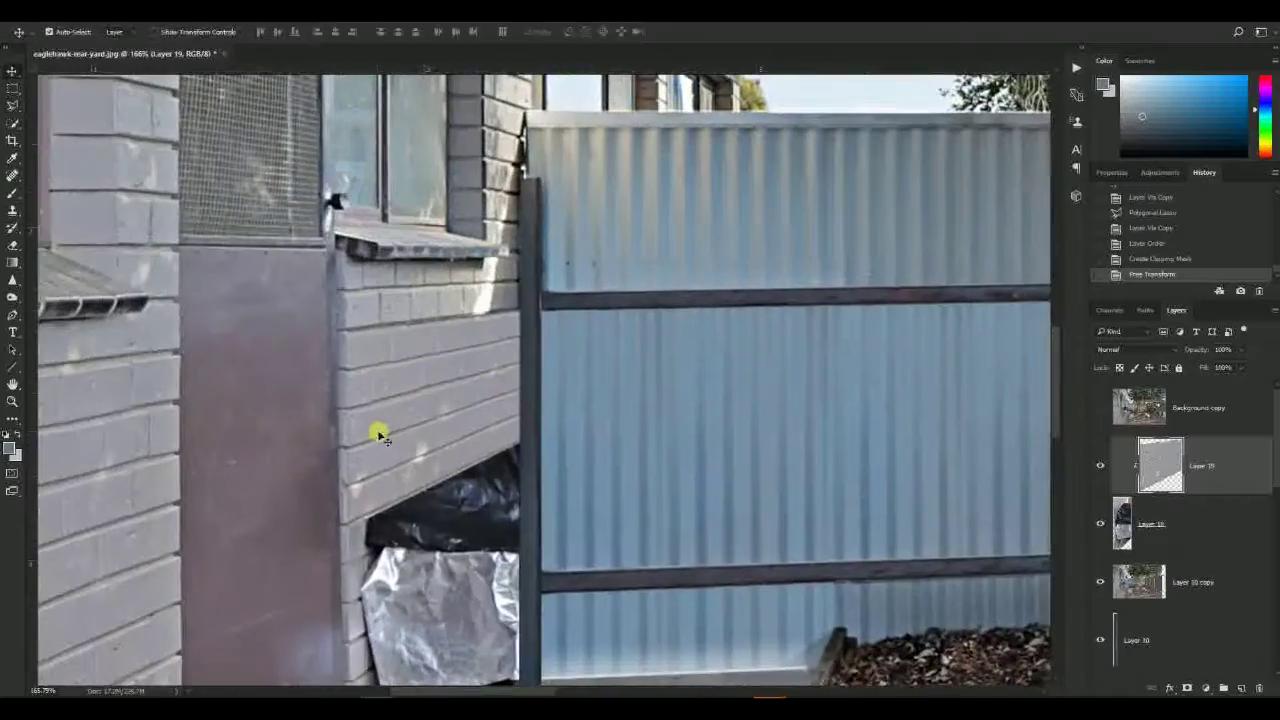
- Tone the brick patch with the Burn tool and load its outline to brush shading along the edge at the fence post
key("o")
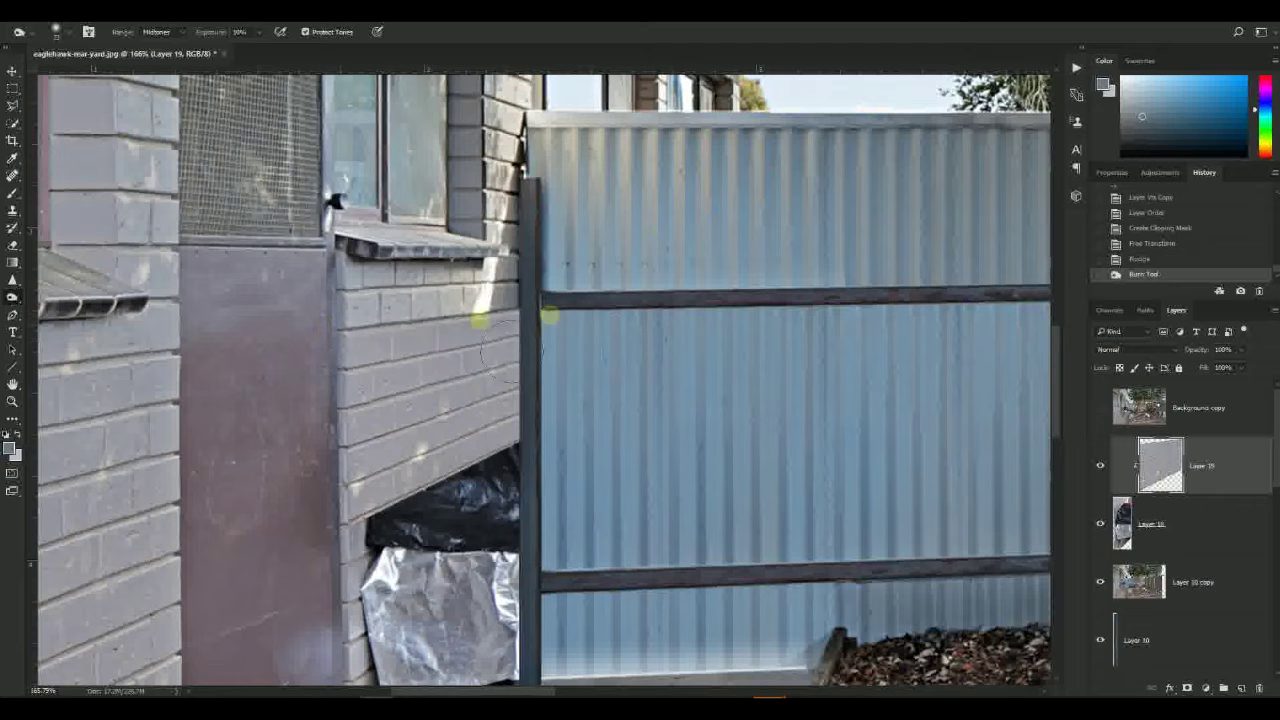
left_click(1160, 465, "ctrl")
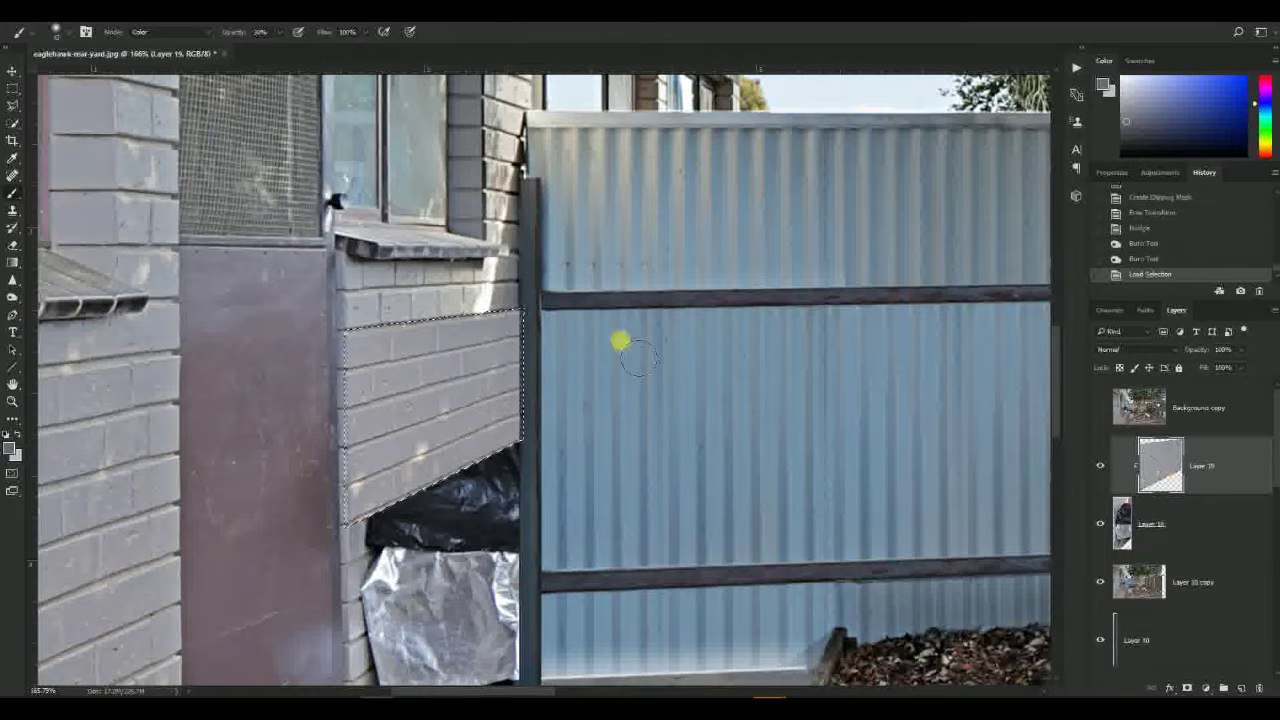
key("shift+alt+n")
left_click_drag(534, 312, 520, 486)
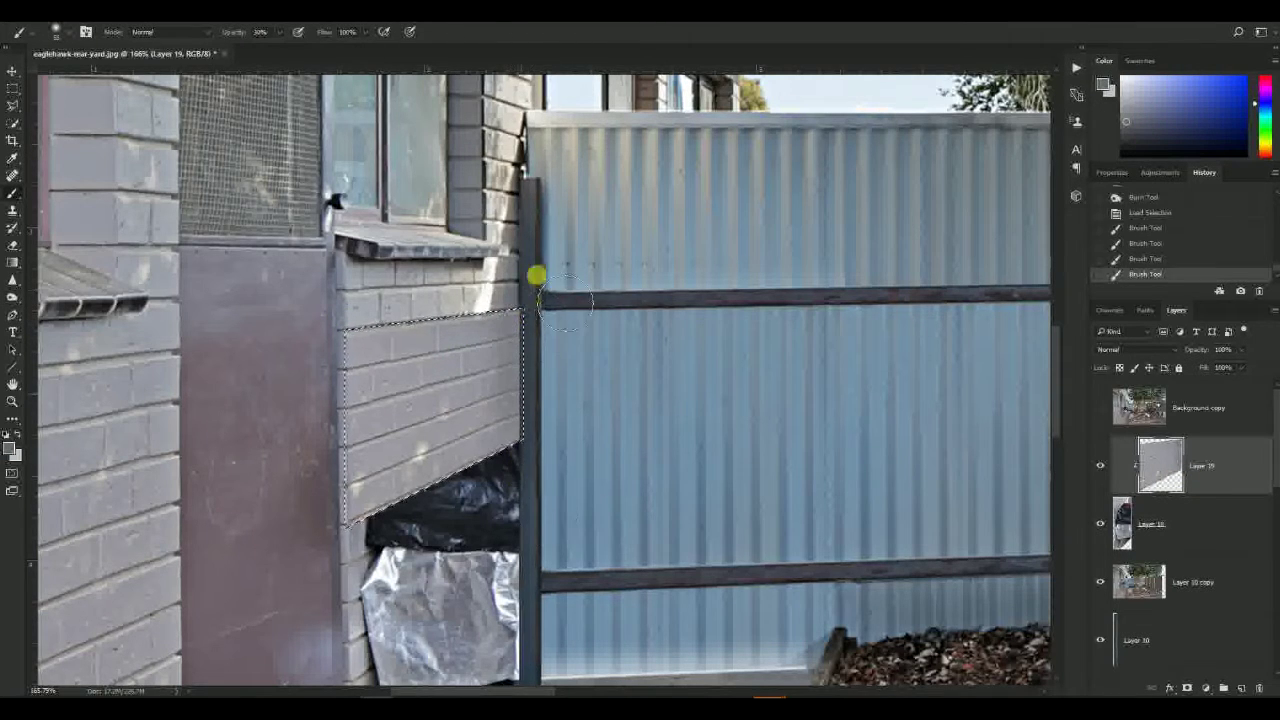
mouse_move(537, 277)
left_mouse_down()
mouse_move(520, 470)
mouse_move(535, 375)
mouse_move(523, 280)
left_mouse_up()
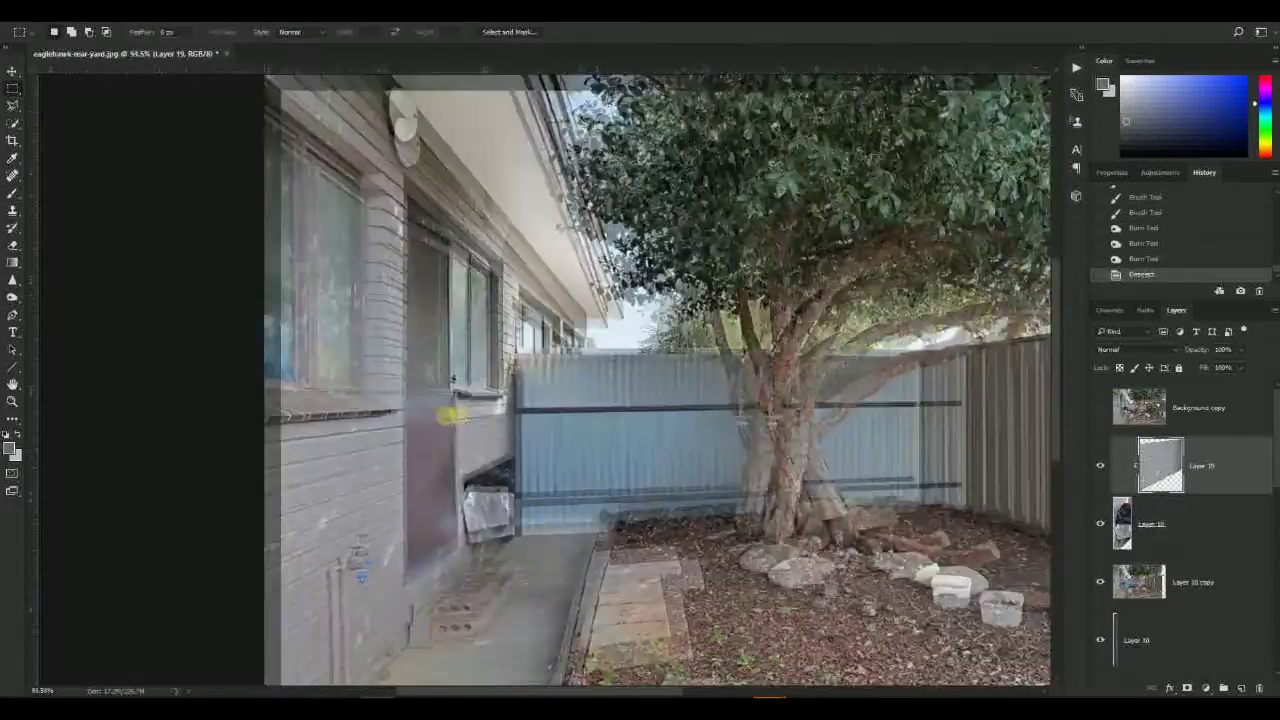
- Duplicate the brick patch downward, stretch and skew it over the foil, and place its layer below the original patch
scroll(452, 415, "up", 10)
left_click_drag(245, 420, 420, 371)
key("v")
left_click_drag(394, 295, 383, 443, "alt")
key("ctrl+t")
left_click_drag(494, 465, 493, 445)
left_click_drag(492, 537, 496, 578)
scroll(386, 402, "up", 2, "alt")
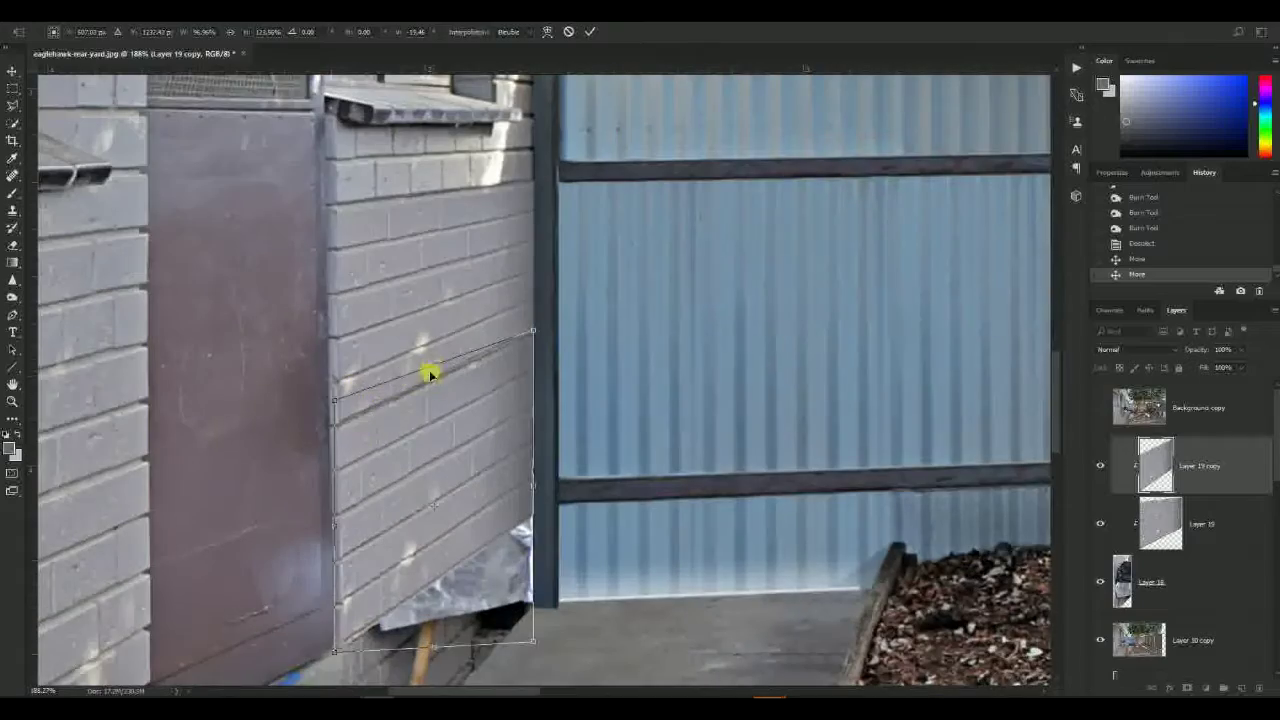
double_click(434, 364)
left_click_drag(1157, 457, 1163, 530)
scroll(466, 449, "down", 5)
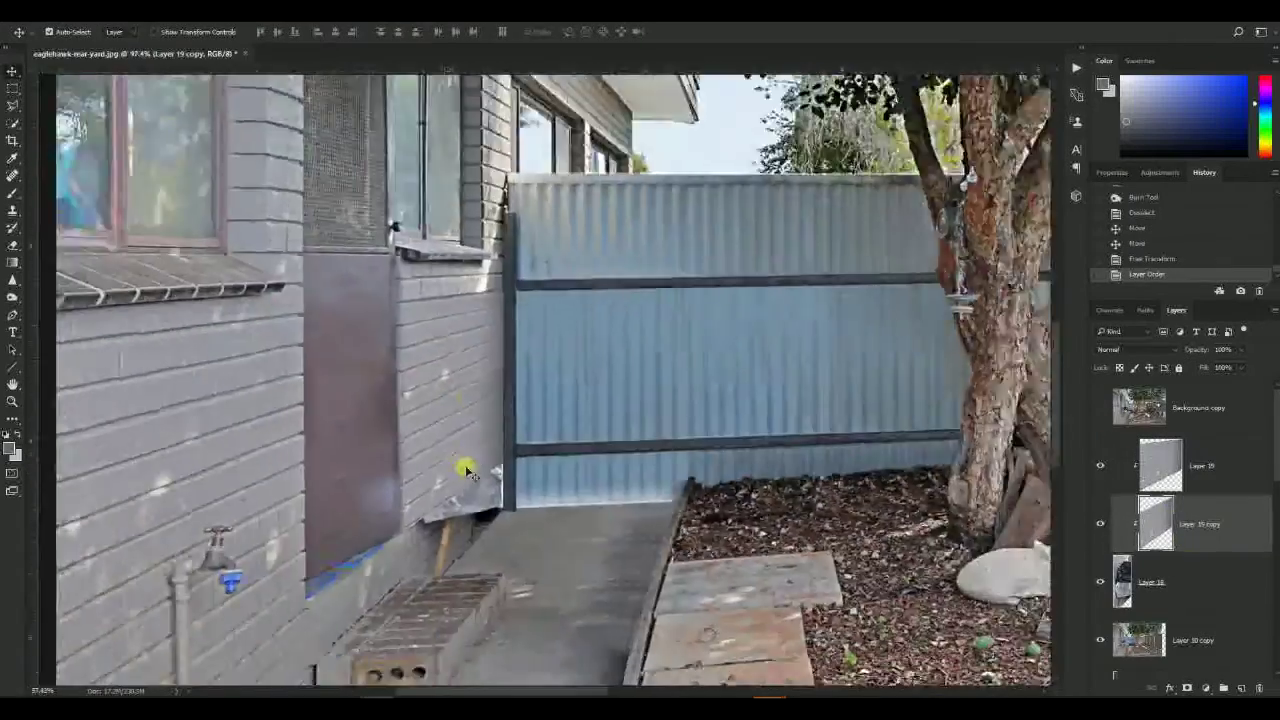
- Refine the skew of the lower and upper brick patches with Free Transform so their courses line up
scroll(414, 420, "up", 4)
key("ctrl+t")
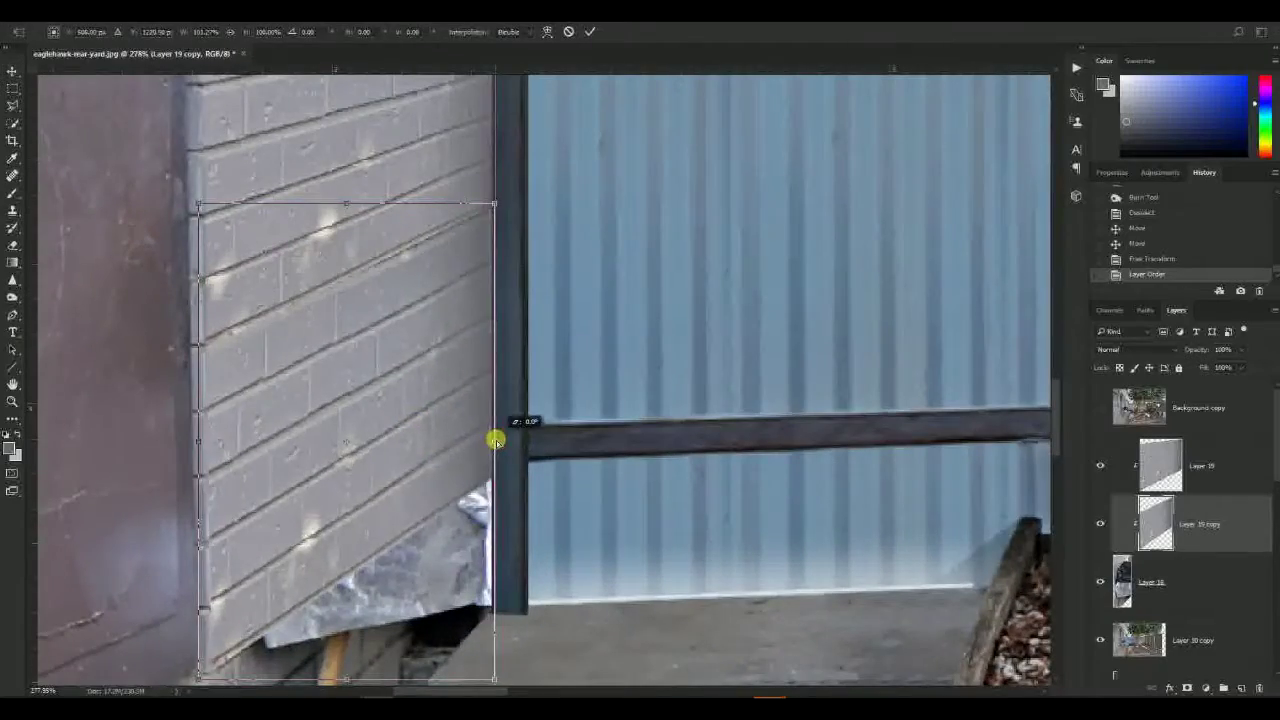
scroll(494, 437, "up", 1)
key("Return")
left_click(486, 316)
scroll(490, 320, "up", 2)
key("ctrl+t")
key("Return")
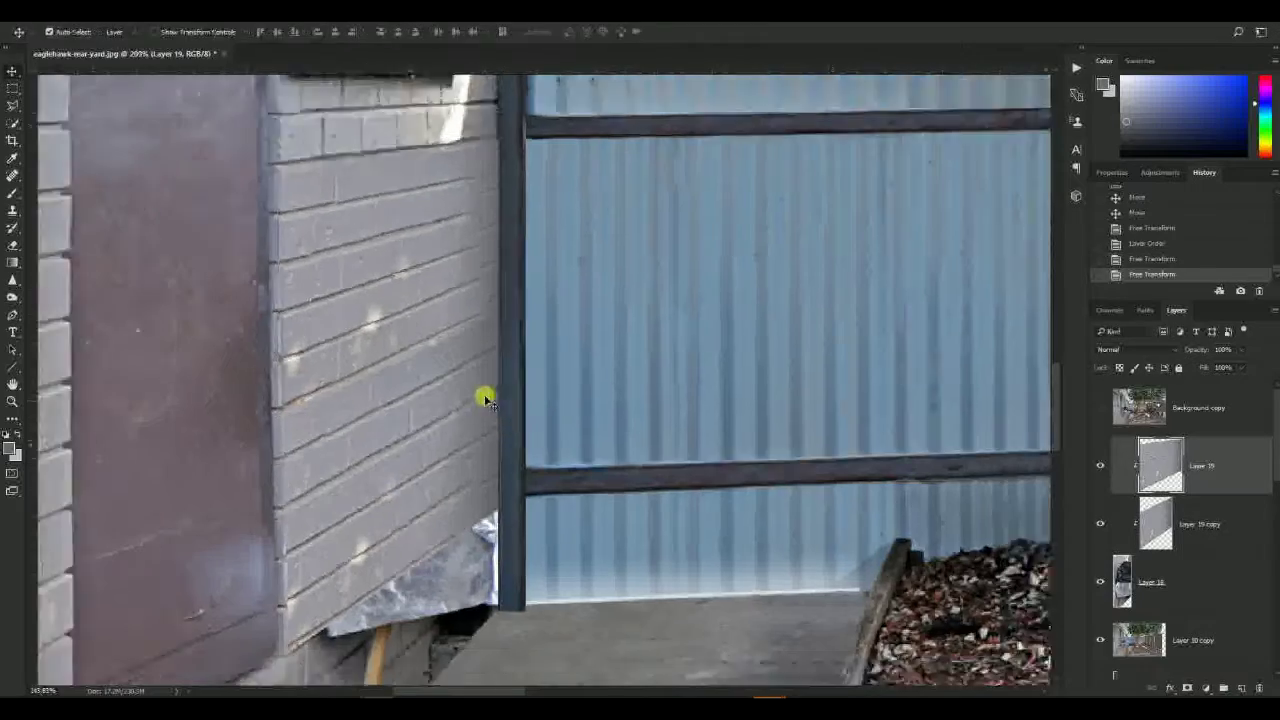
- Lasso a section of the lower bricks, copy it to a clipped layer, and move it down over the remaining foil and stick
scroll(486, 394, "down", 5)
scroll(330, 472, "up", 6)
left_click(335, 367)
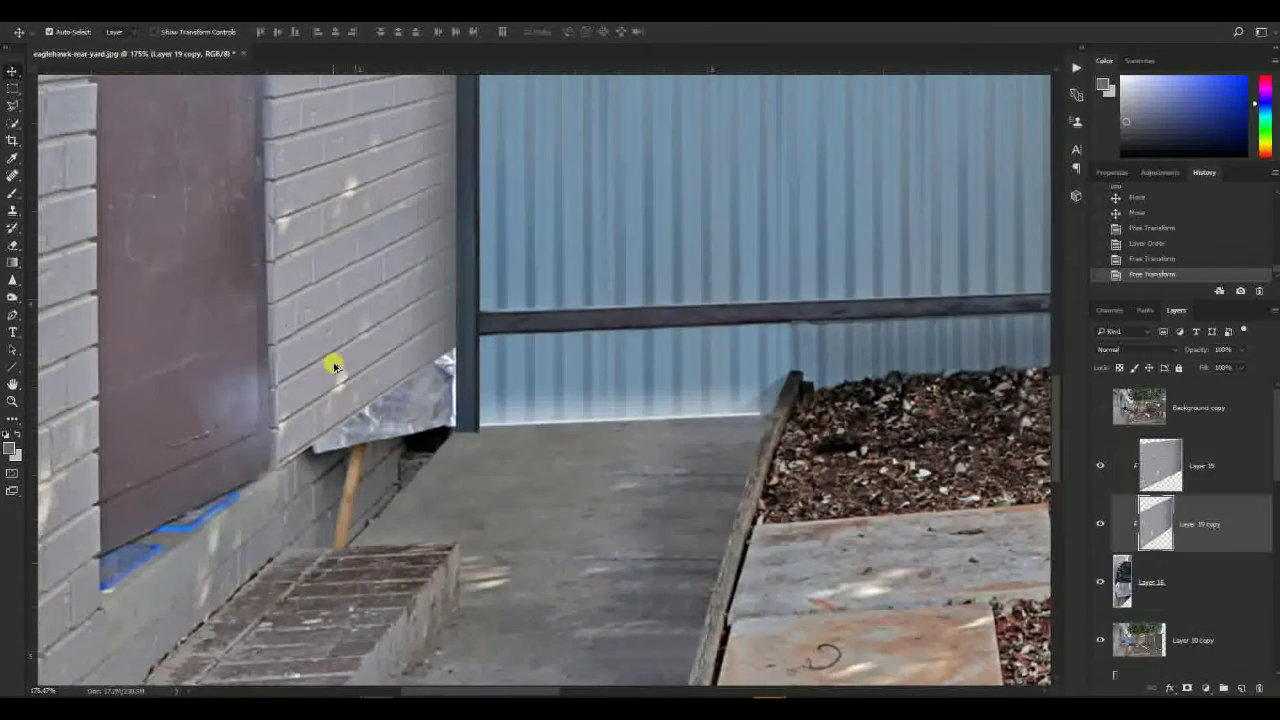
key("l")
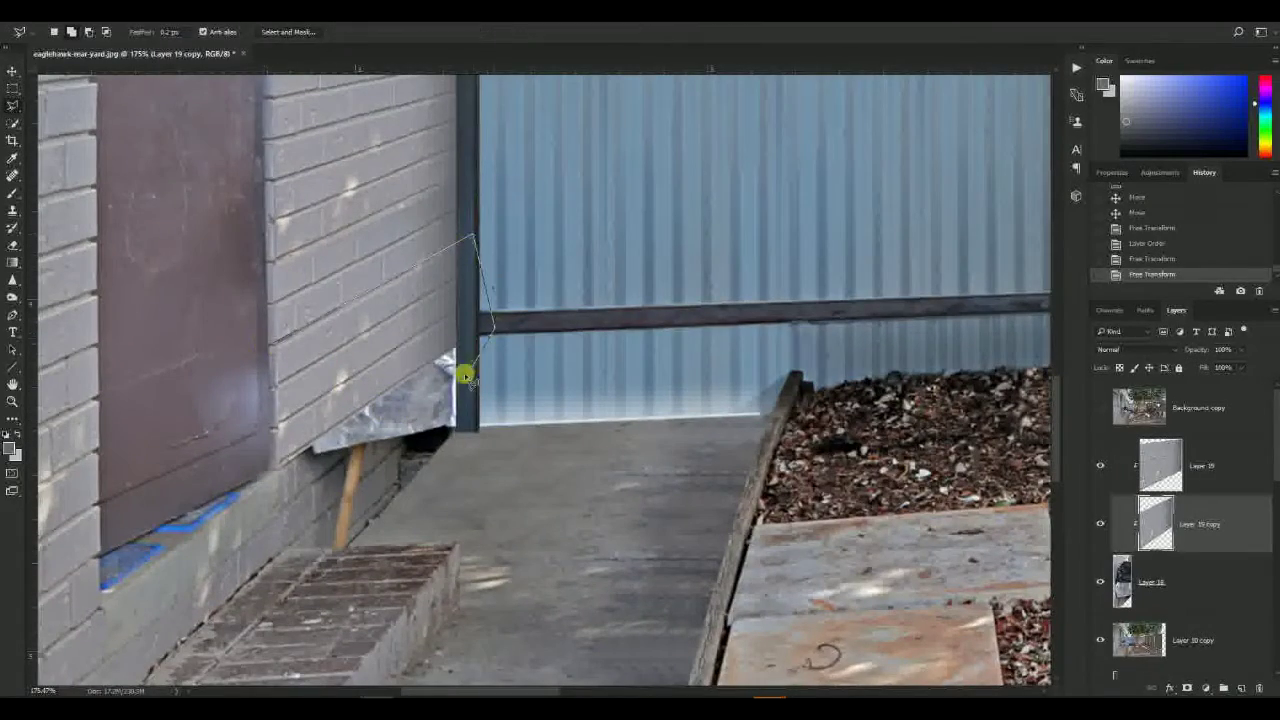
left_click(271, 460)
key("ctrl+j")
key("ctrl+alt+g")
key("v")
left_click_drag(378, 250, 352, 463)
- Distort the lowest brick patch so its courses continue the wall's perspective down to the concrete path
key("ctrl+t")
left_click_drag(466, 463, 462, 451)
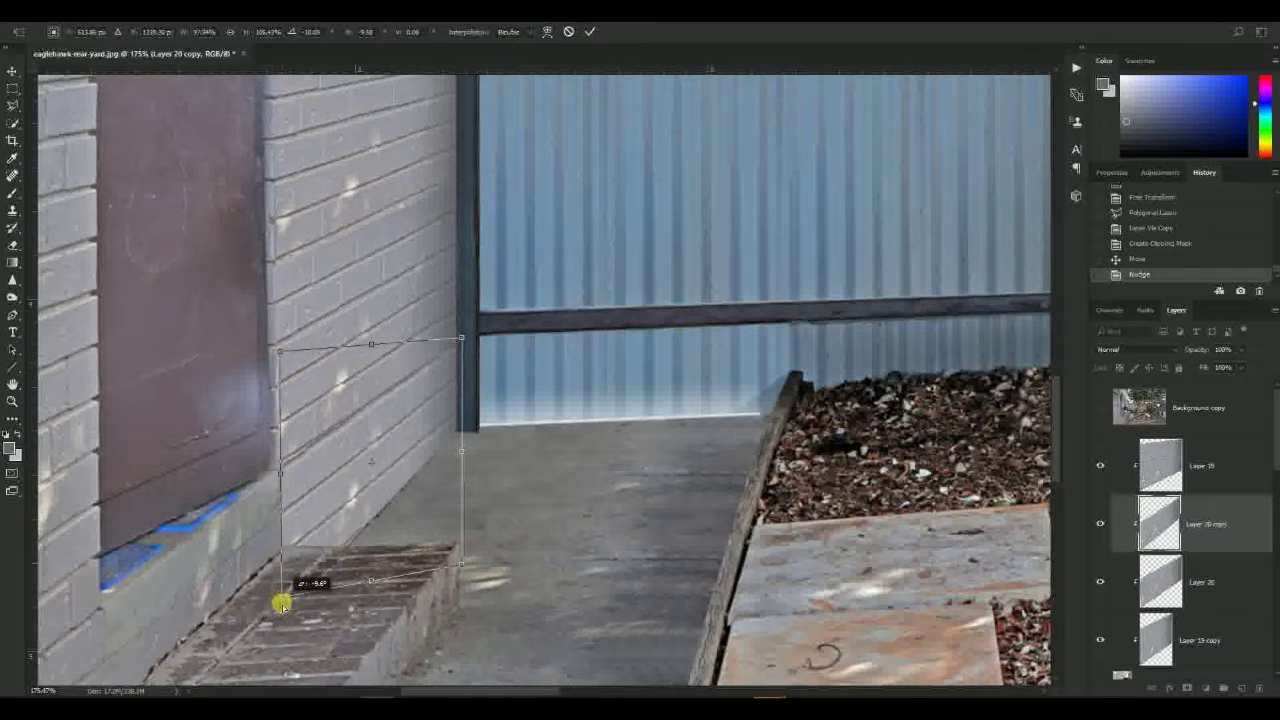
left_click_drag(280, 350, 278, 344)
left_click_drag(462, 451, 472, 553)
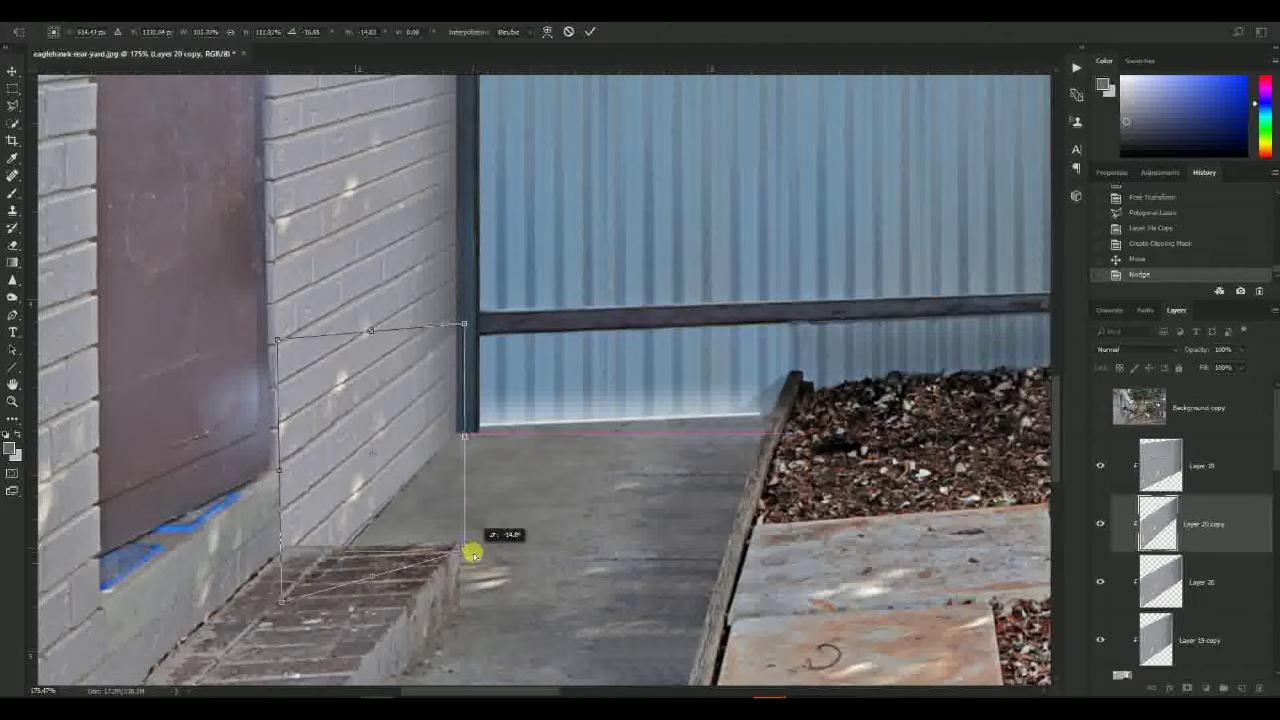
left_click_drag(465, 321, 466, 340)
left_click_drag(457, 557, 466, 532)
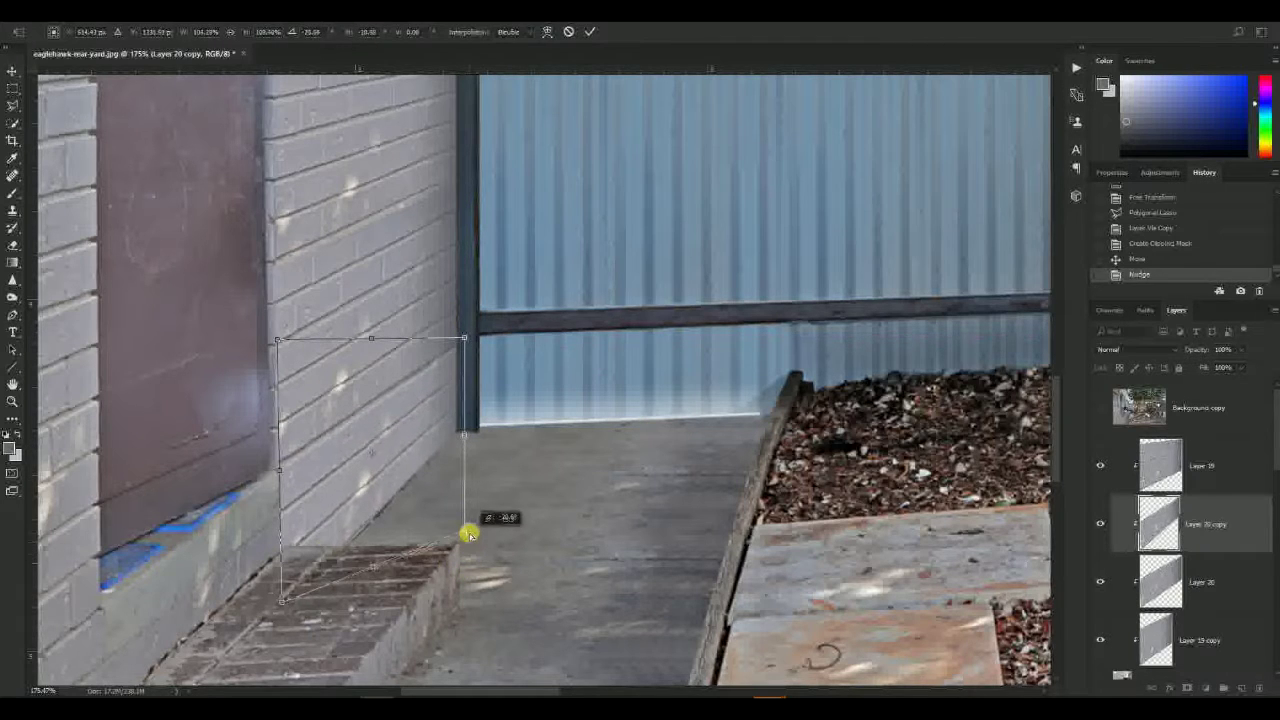
left_click_drag(286, 600, 281, 610)
left_click_drag(278, 338, 276, 331)
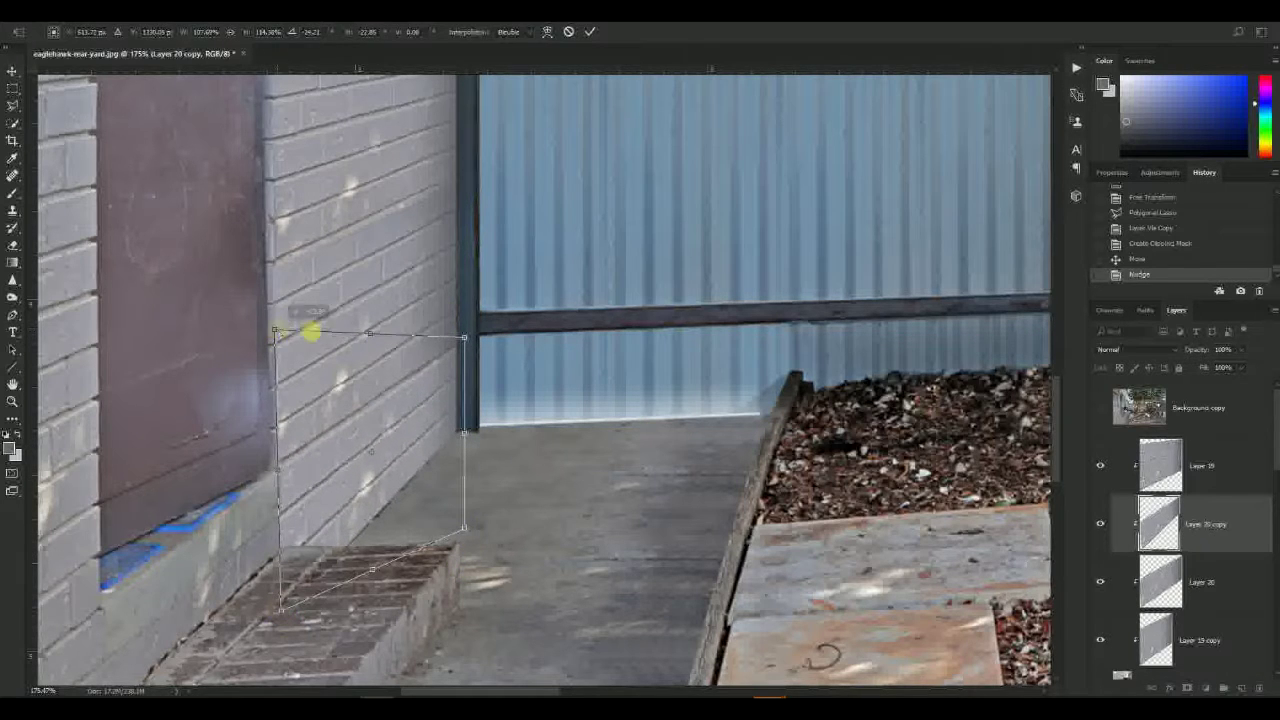
key("Return")
- Darken the lowest bricks near the fence post and along the path with the Burn tool
key("o")
left_click_drag(463, 366, 486, 369)
left_click_drag(402, 382, 347, 439)
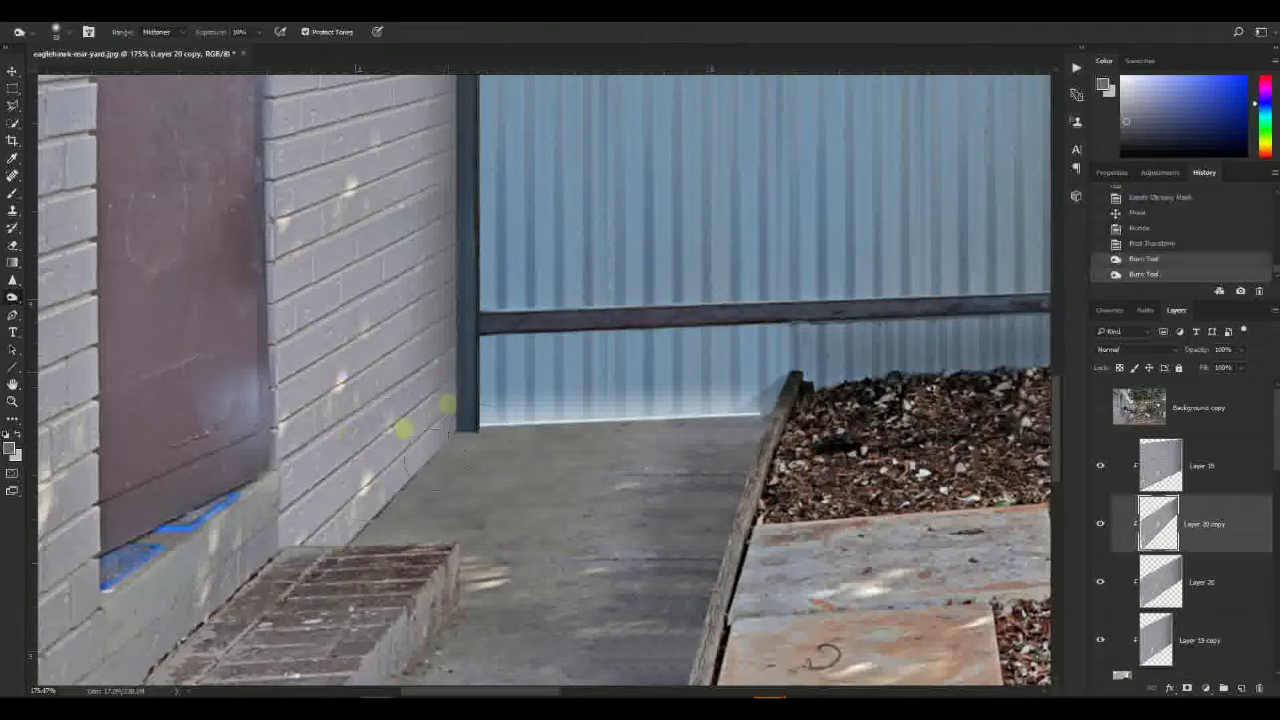
left_click_drag(474, 405, 440, 465)
scroll(431, 480, "down", 8)
scroll(300, 380, "up", 8)
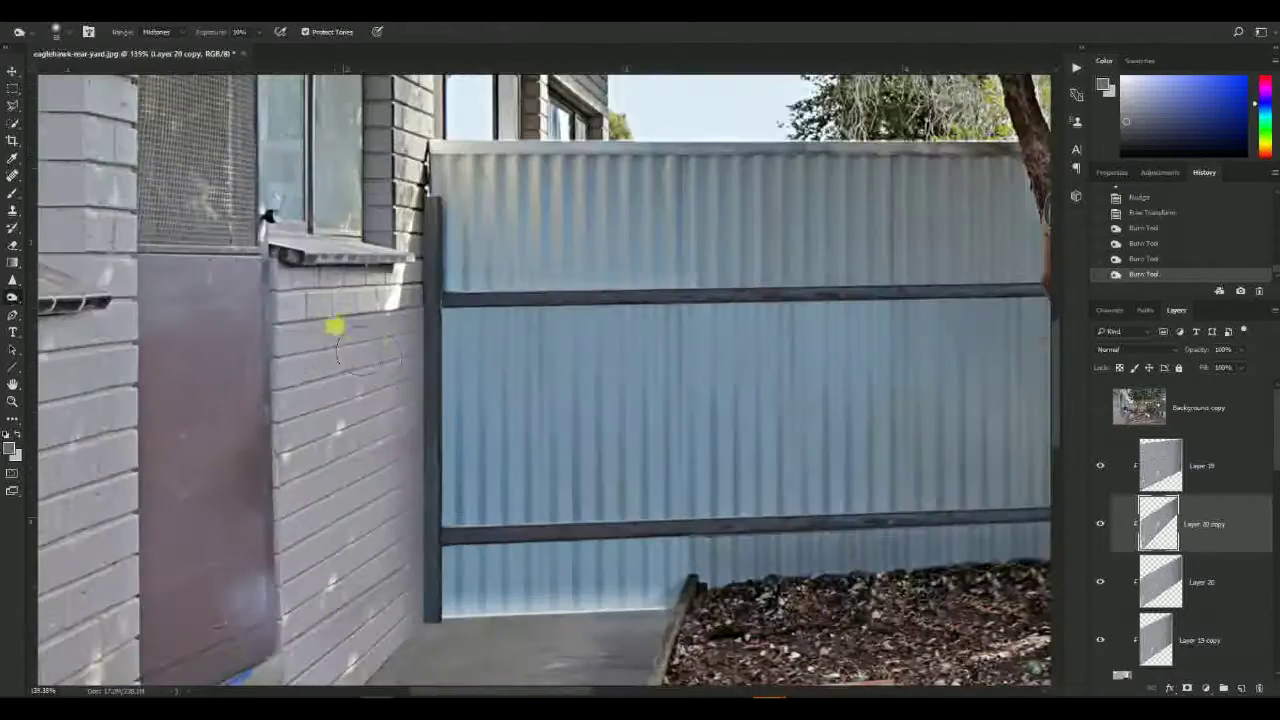
- Merge all the clipped brick patch layers into a single layer
left_click(1211, 477)
scroll(1208, 520, "down", 4)
left_click(1205, 417, "shift")
key("ctrl+e")
scroll(1185, 475, "up", 4)
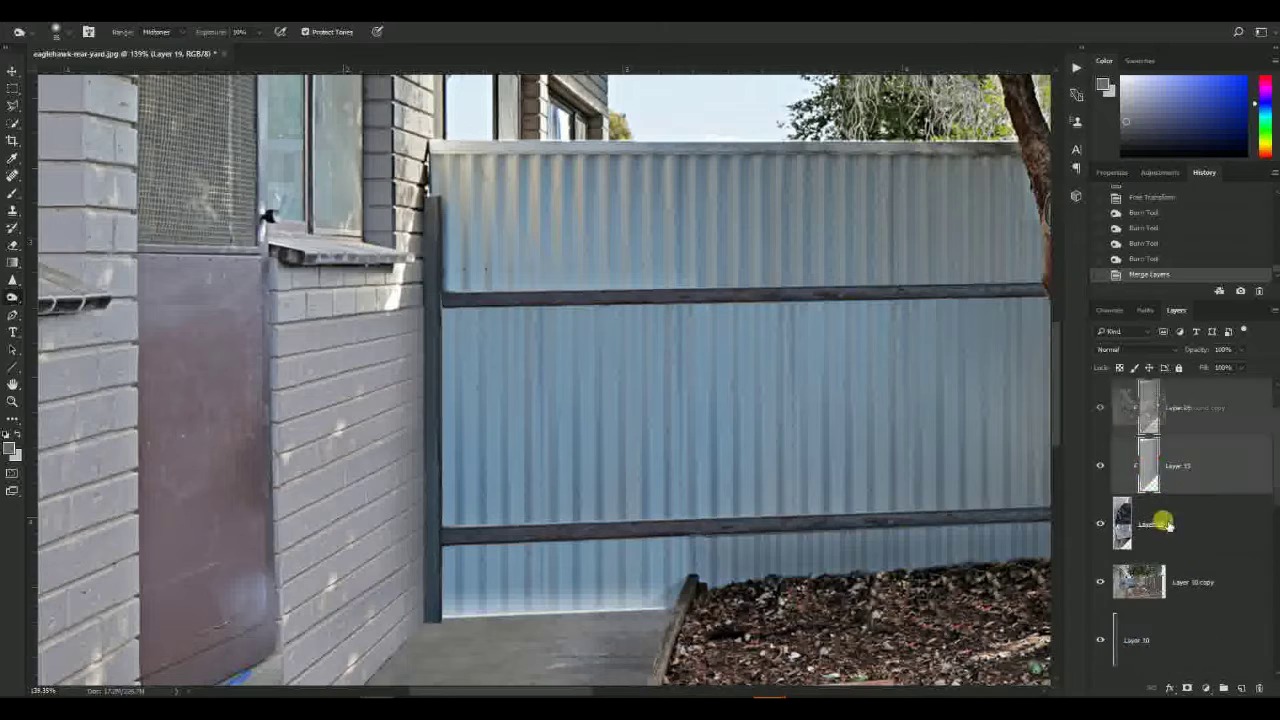
scroll(368, 435, "down", 3)
scroll(342, 430, "up", 3)
key("b")
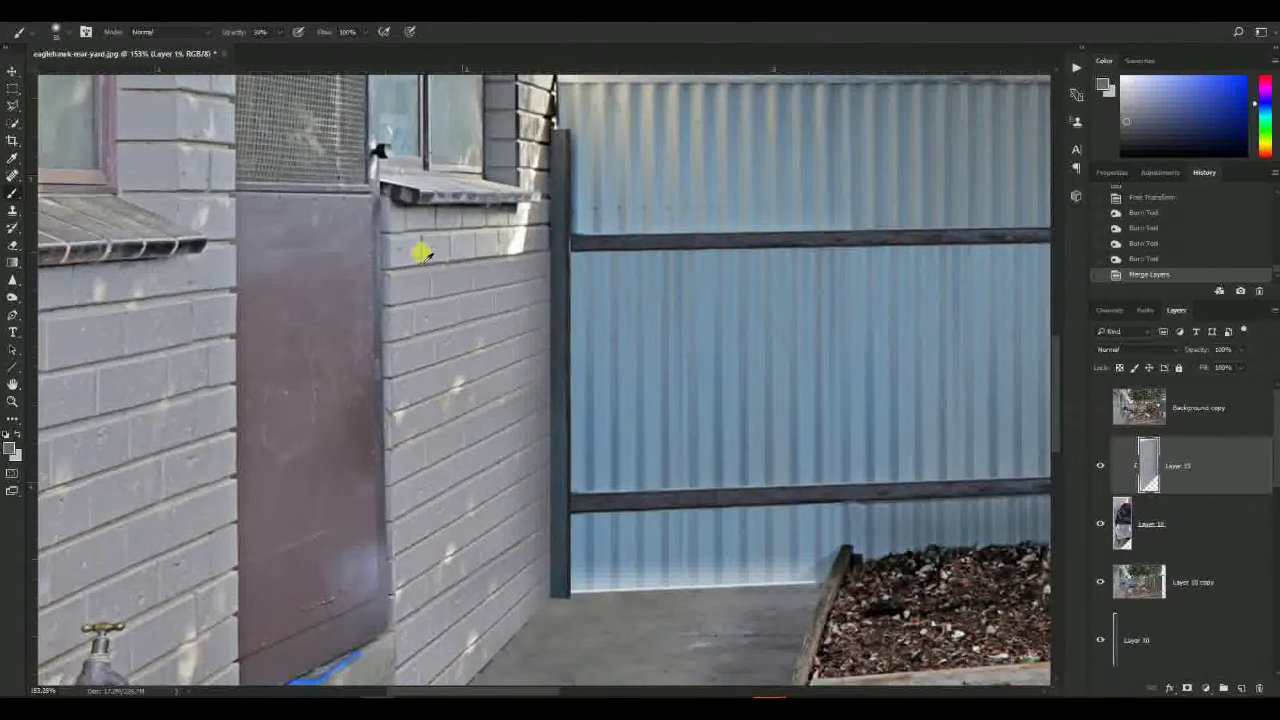
left_click(430, 251, "alt")
left_click_drag(445, 312, 432, 345)
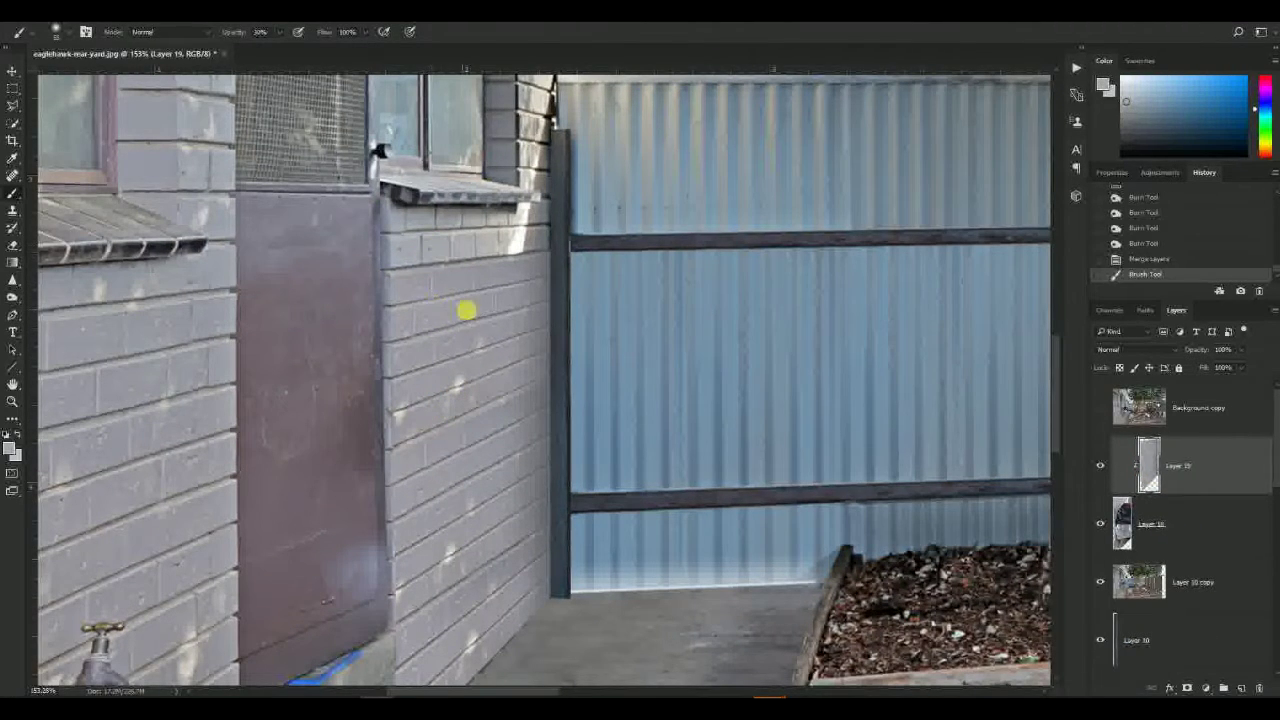
key("ctrl+z")
- Shift the merged brick patch's hue slightly with Hue/Saturation to match the surrounding wall
key("ctrl+u")
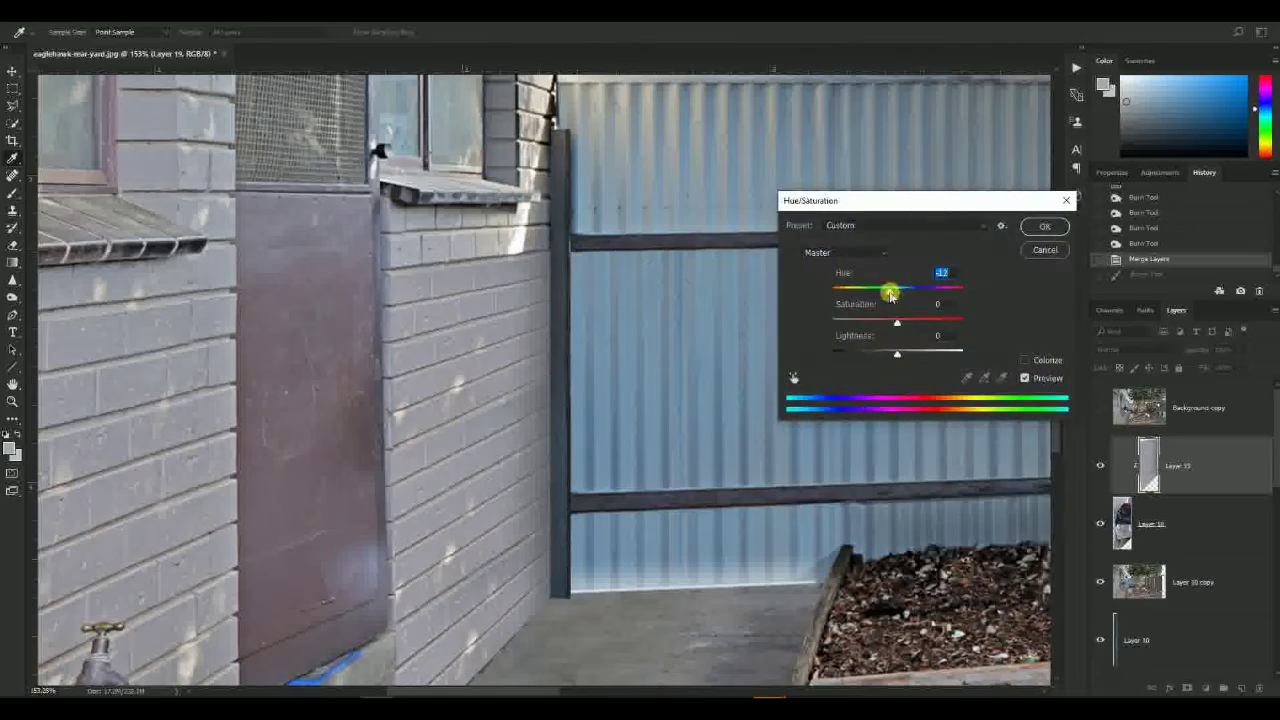
left_click(1030, 222)
scroll(500, 380, "down", 5)
scroll(420, 329, "up", 5)
- Add a black mask to the merged brick layer and brush on it along the fence post and the lower wall
key("v")
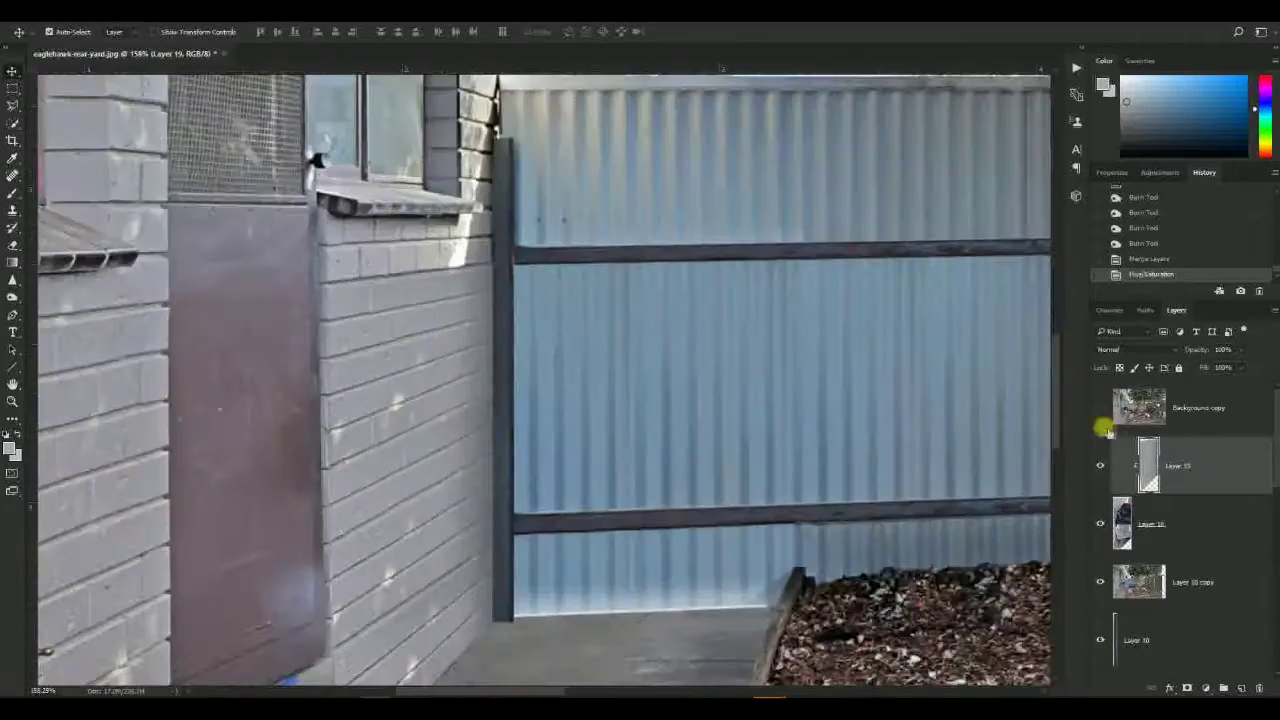
left_click(1186, 688, "alt")
key("b")
left_click_drag(533, 309, 480, 307)
mouse_move(476, 305)
left_mouse_down()
mouse_move(391, 343)
mouse_move(400, 457)
mouse_move(474, 434)
mouse_move(476, 450)
left_mouse_up()
mouse_move(466, 592)
left_mouse_down()
mouse_move(453, 537)
mouse_move(386, 626)
mouse_move(422, 520)
left_mouse_up()
- Darken the brick patch below the window sill and along the fence post with the Burn tool, including the Shadows range
left_click(1148, 465)
key("o")
mouse_move(500, 457)
left_mouse_down()
mouse_move(342, 513)
mouse_move(350, 565)
left_mouse_up()
left_click_drag(384, 238, 371, 409)
left_click_drag(407, 262, 352, 286)
left_click_drag(488, 271, 492, 278)
right_click(496, 285, "alt")
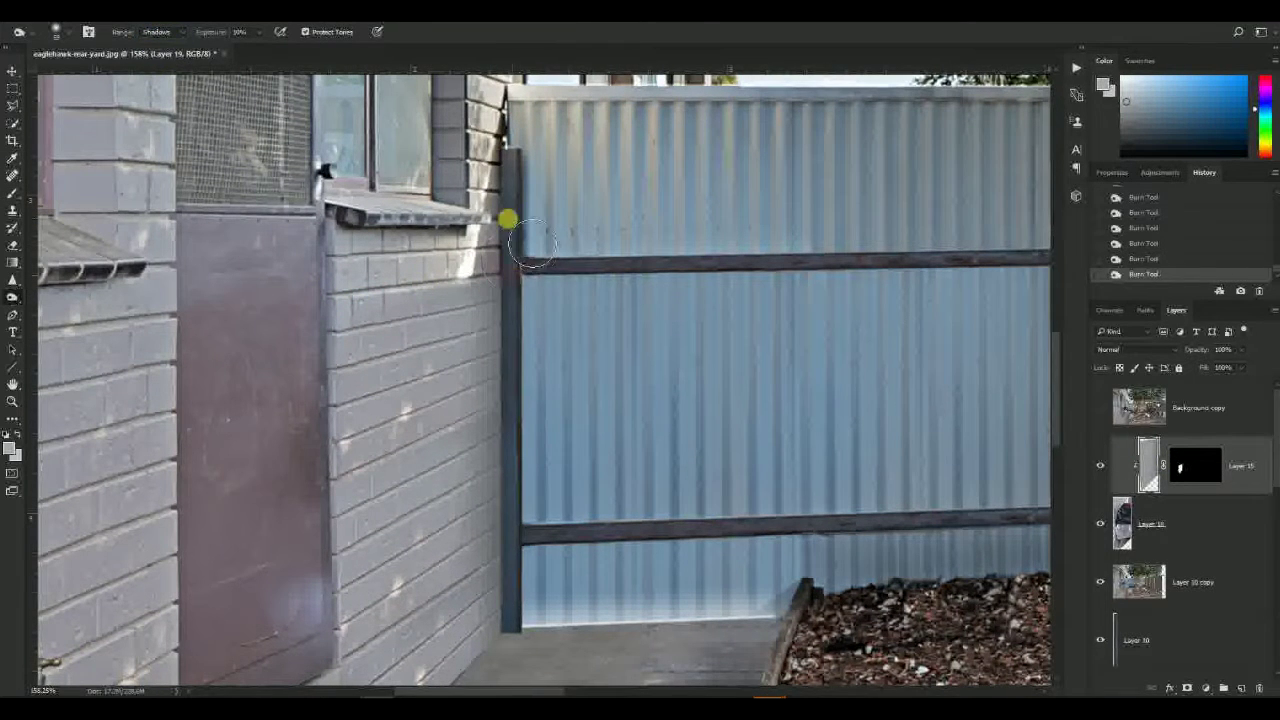
left_click_drag(513, 374, 508, 471)
mouse_move(508, 340)
left_mouse_down()
mouse_move(509, 291)
mouse_move(508, 680)
mouse_move(550, 469)
left_mouse_up()
right_click(539, 465, "alt")
scroll(546, 495, "down", 8)
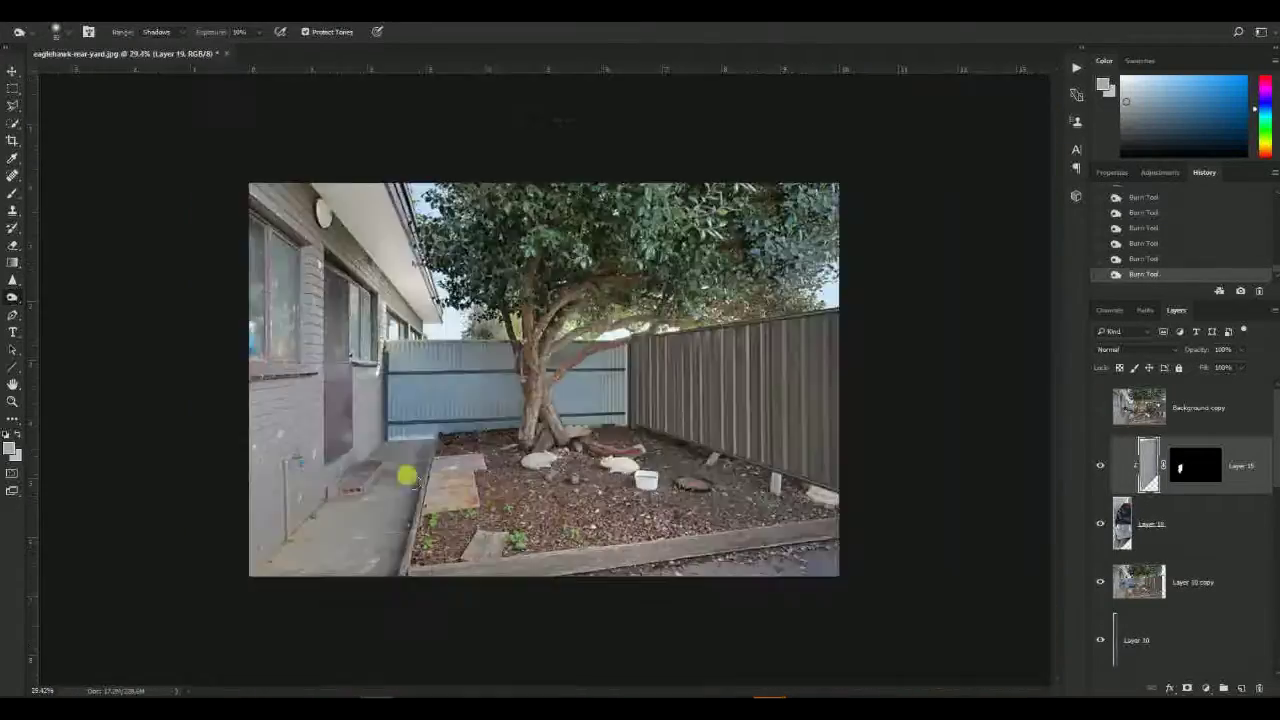
scroll(362, 402, "up", 8)
left_click(1099, 467)
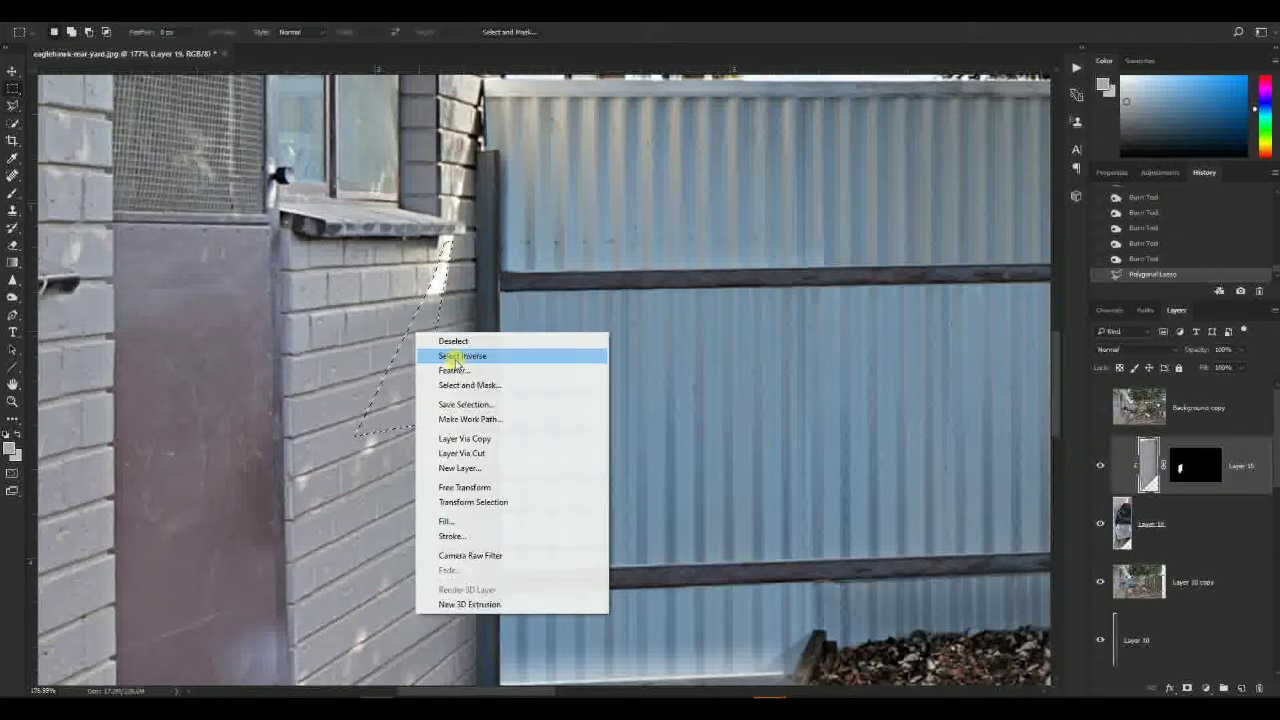
right_click(414, 331)
left_click(440, 362)
left_click(717, 242)
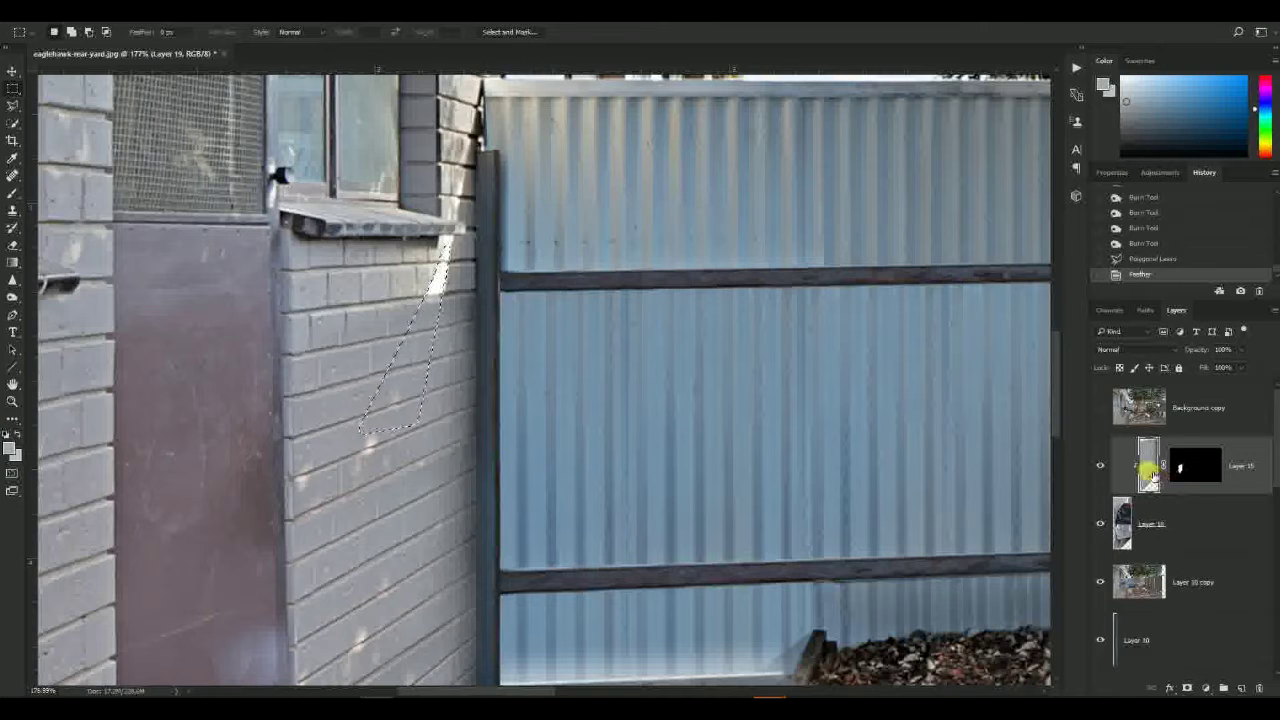
key("ctrl+j")
left_click(1152, 495, "alt")
key("ctrl+u")
left_click_drag(903, 355, 928, 354)
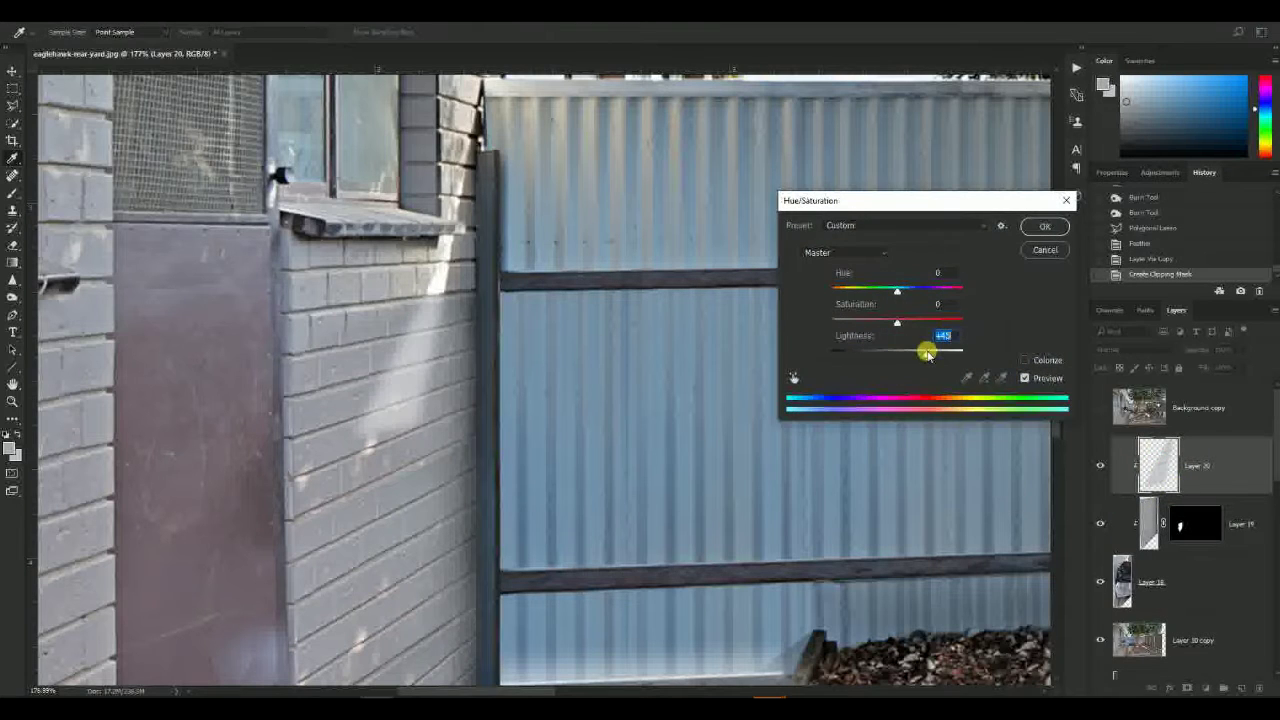
left_click(1041, 252)
key("ctrl+alt+z")
key("ctrl+alt+z")
key("ctrl+alt+z")
key("ctrl+alt+z")
- Feather the selection continuing the sunlight streak down the bricks and copy it to a new clipped layer
key("m")
left_click(1143, 237)
right_click(388, 318)
left_click(420, 353)
left_click(700, 240)
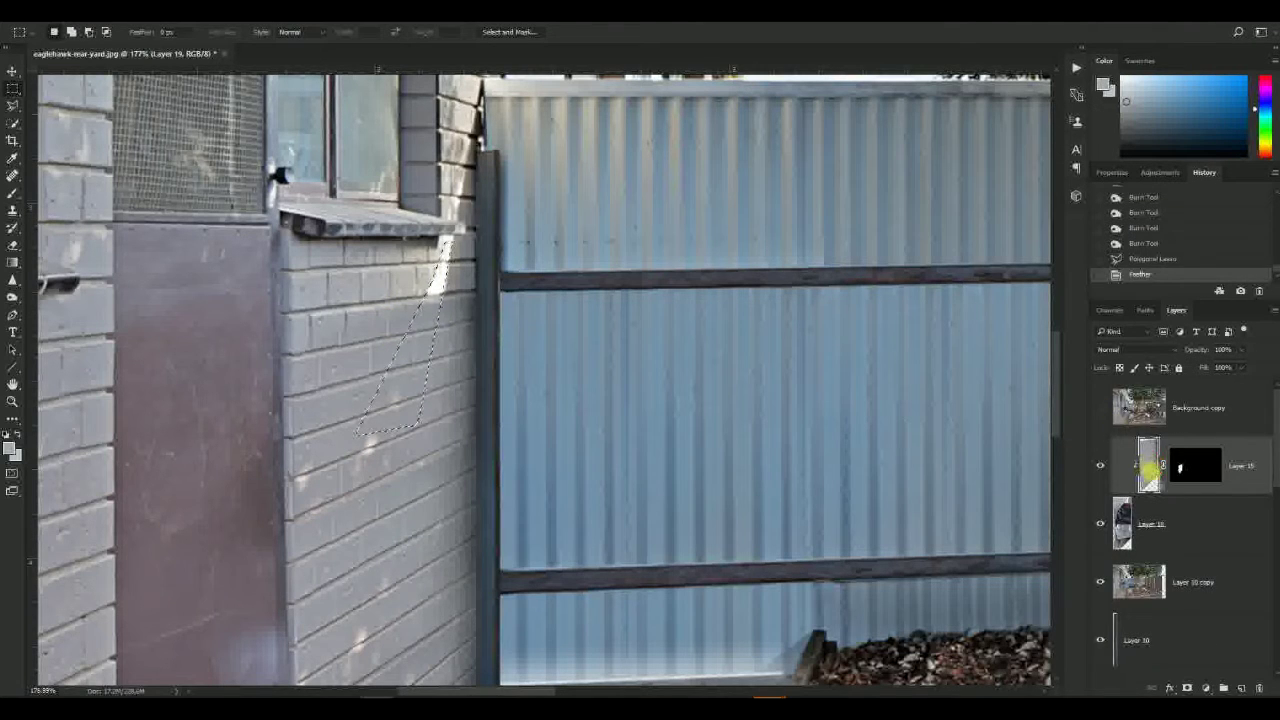
key("ctrl+j")
key("ctrl+alt+g")
- Raise the streak layer's lightness with Hue/Saturation and compare the wall with the layer hidden and shown
key("ctrl+u")
left_click_drag(897, 353, 944, 354)
left_click(1045, 228)
scroll(490, 386, "down", 6)
scroll(477, 389, "down", 6)
scroll(334, 389, "up", 6)
left_click(1099, 466)
left_click(1099, 466)
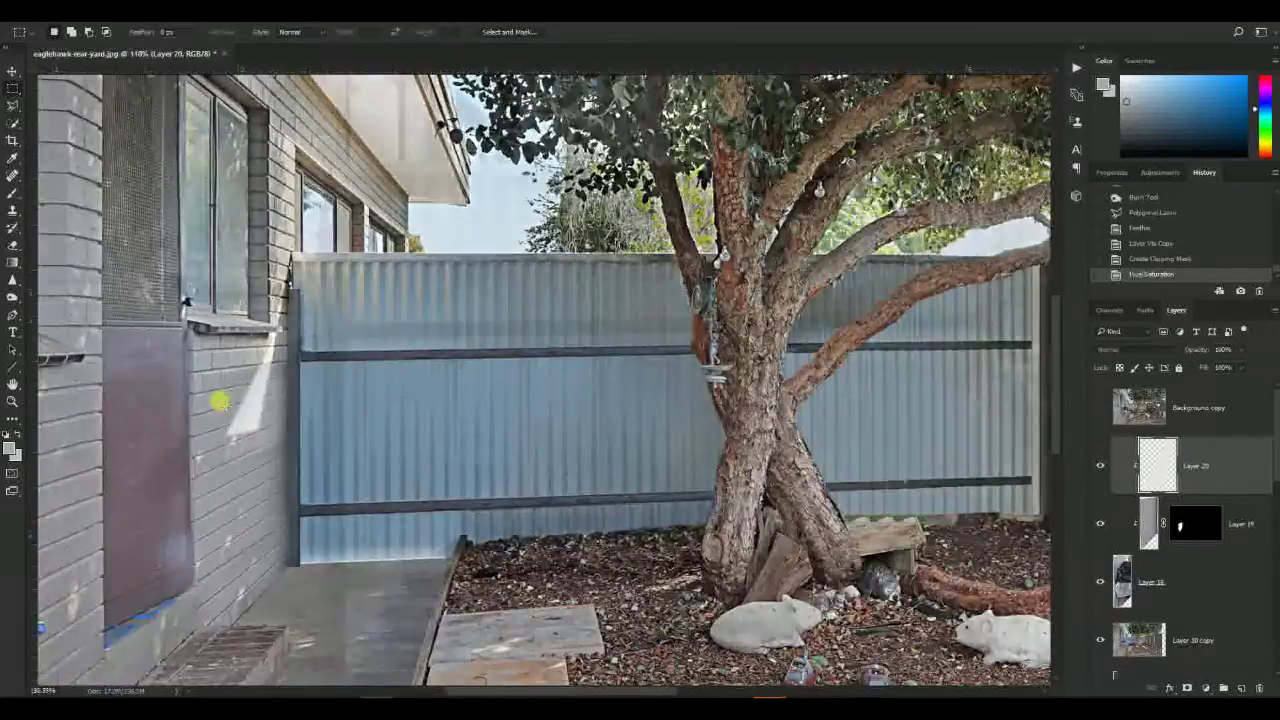
- Erase the lower part of the copied sunlight streak with a soft Eraser so it fades into the bricks
scroll(232, 398, "up", 7)
mouse_move(1240, 352)
left_mouse_down()
mouse_move(1175, 340)
mouse_move(1255, 357)
left_mouse_up()
key("e")
left_click_drag(233, 523, 434, 549)
left_click(277, 547)
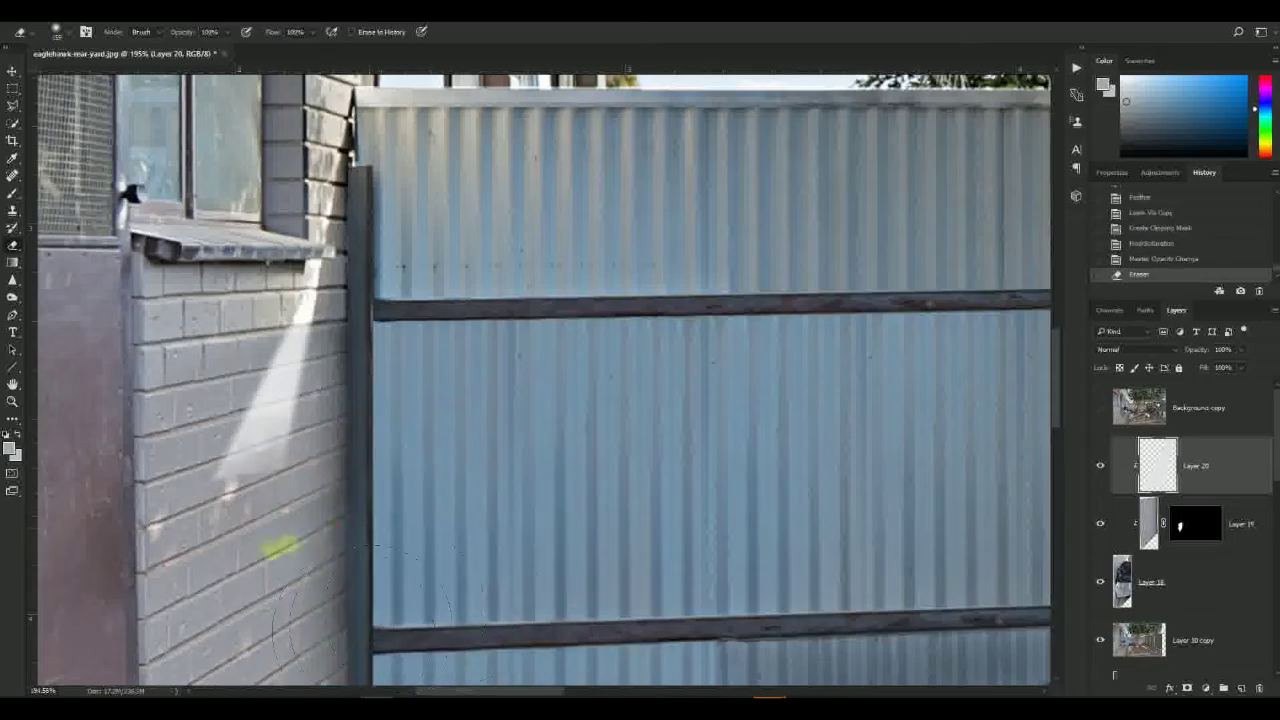
left_click(310, 529)
left_click(340, 503)
left_click(328, 456)
scroll(350, 425, "down", 1)
- Brighten the streak layer with Levels by lowering the white input level
key("ctrl+l")
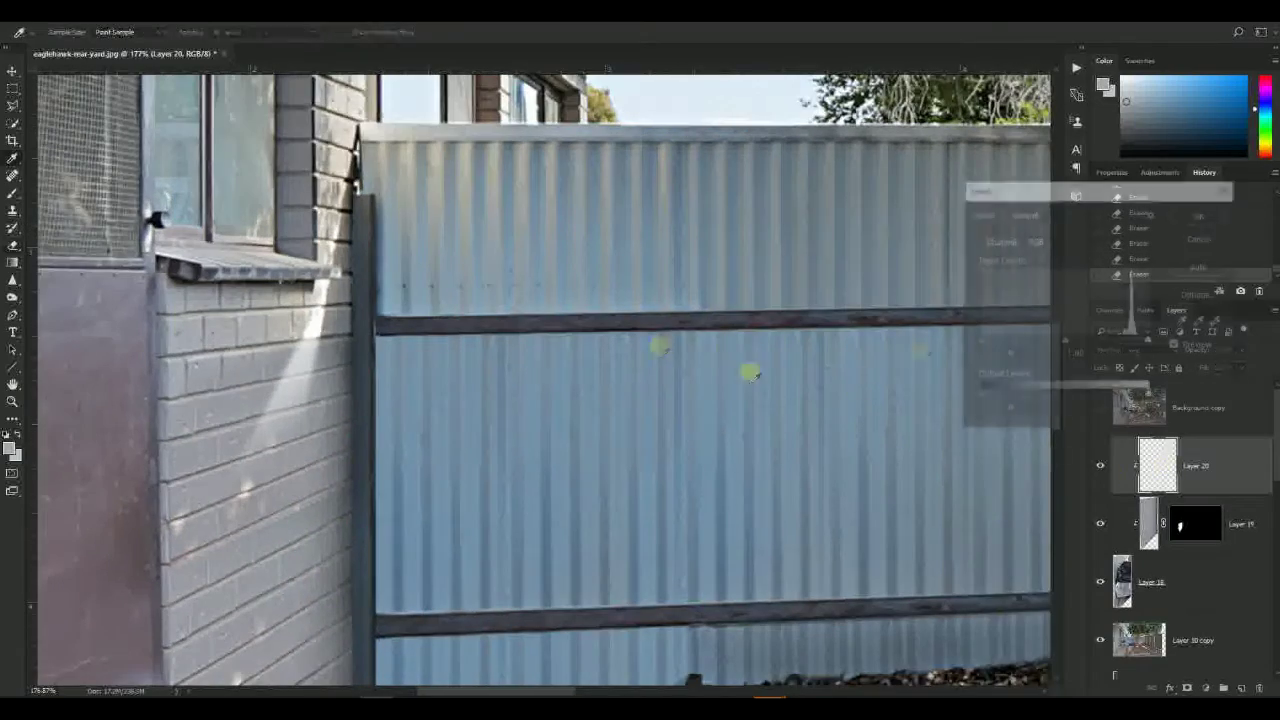
left_click_drag(1148, 341, 1103, 347)
left_click(1200, 215)
- Lightly erase the streak patch with the Eraser at 20% opacity to blend it into the brick wall
scroll(440, 400, "down", 12)
scroll(363, 400, "up", 10)
left_click_drag(288, 388, 258, 390)
left_click(290, 410)
left_click(272, 406)
left_click(254, 406)
left_click(246, 428)
scroll(314, 384, "down", 15)
scroll(386, 486, "up", 3)
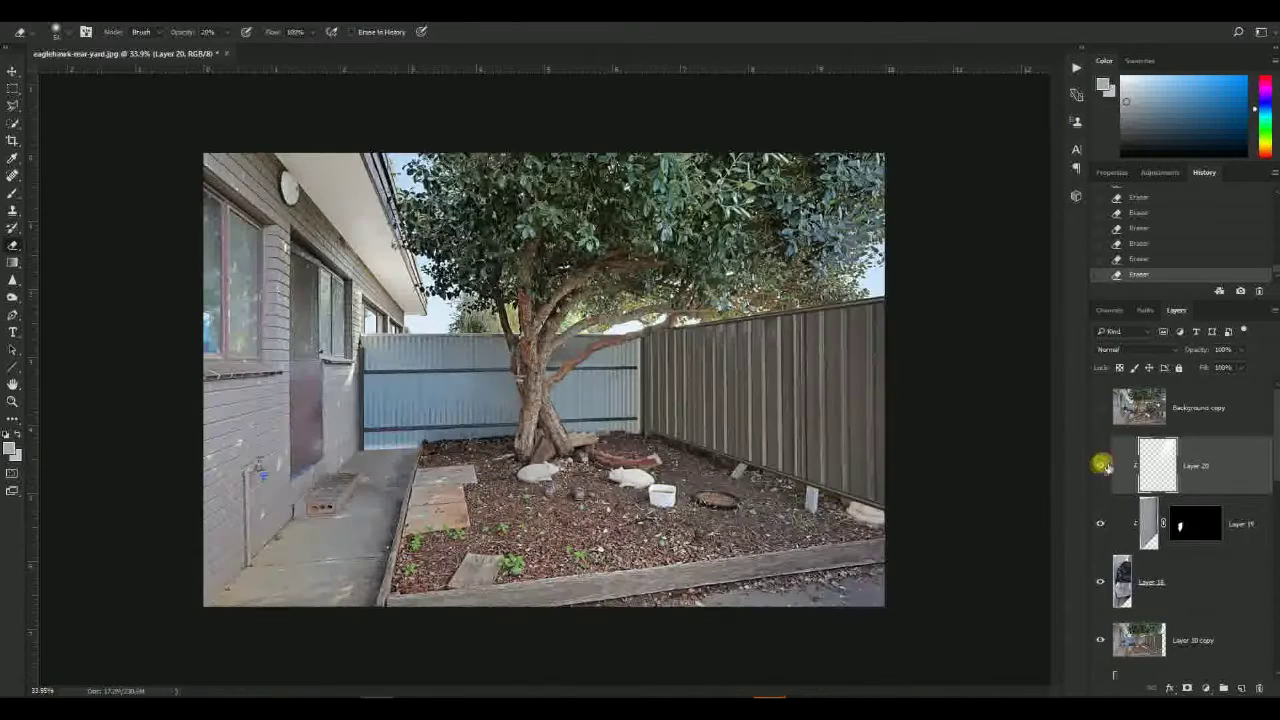
- Duplicate all the retouching layers, merge the duplicates into one layer and group the originals
scroll(1212, 520, "down", 10)
left_click(1208, 579, "shift")
key("ctrl+j")
key("ctrl+e")
scroll(1196, 510, "down", 10)
key("ctrl+g")
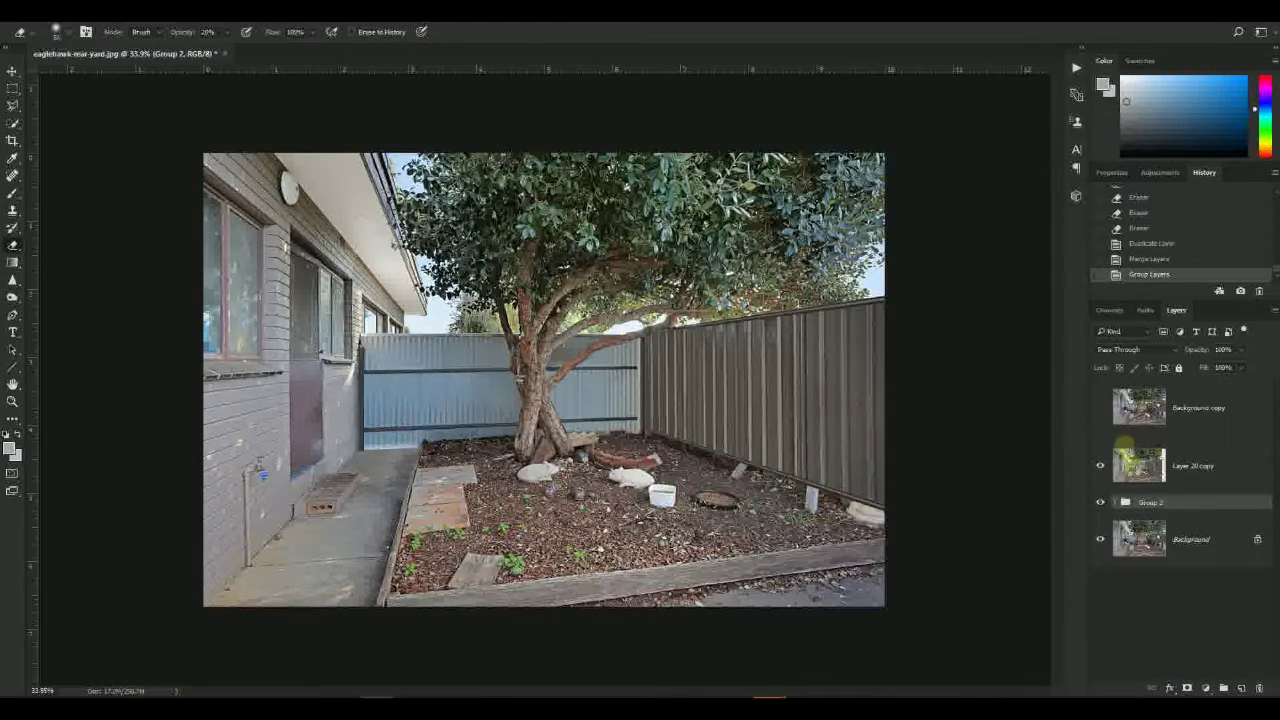
- Toggle the merged layer's visibility to compare the edit with the original, and leave the group of originals hidden
left_click(1100, 466)
left_click(1100, 466)
left_click(1100, 466)
left_click(1100, 466)
left_click(1100, 466)
left_click(1100, 466)
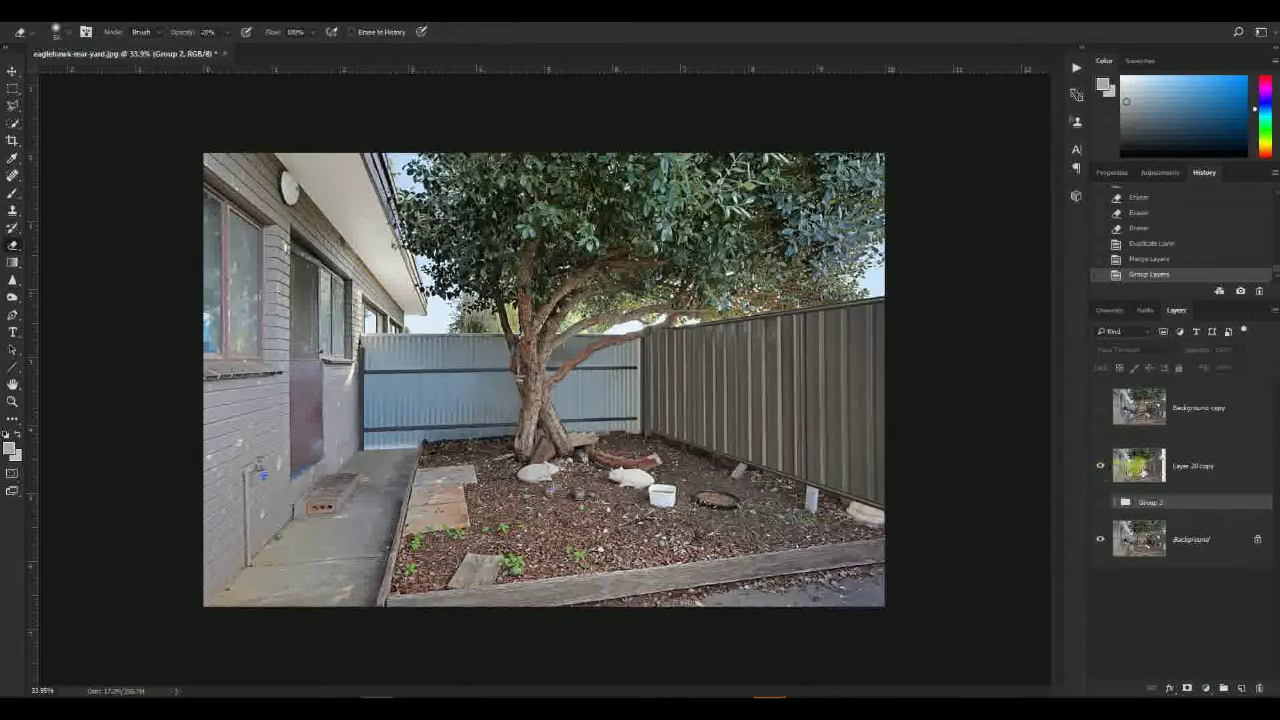
- Sharpen the patched bricks along the fence post on the merged layer with the Sharpen tool at 40% strength
left_click(1134, 466)
scroll(402, 380, "up", 6)
left_click(12, 280)
scroll(271, 451, "up", 8)
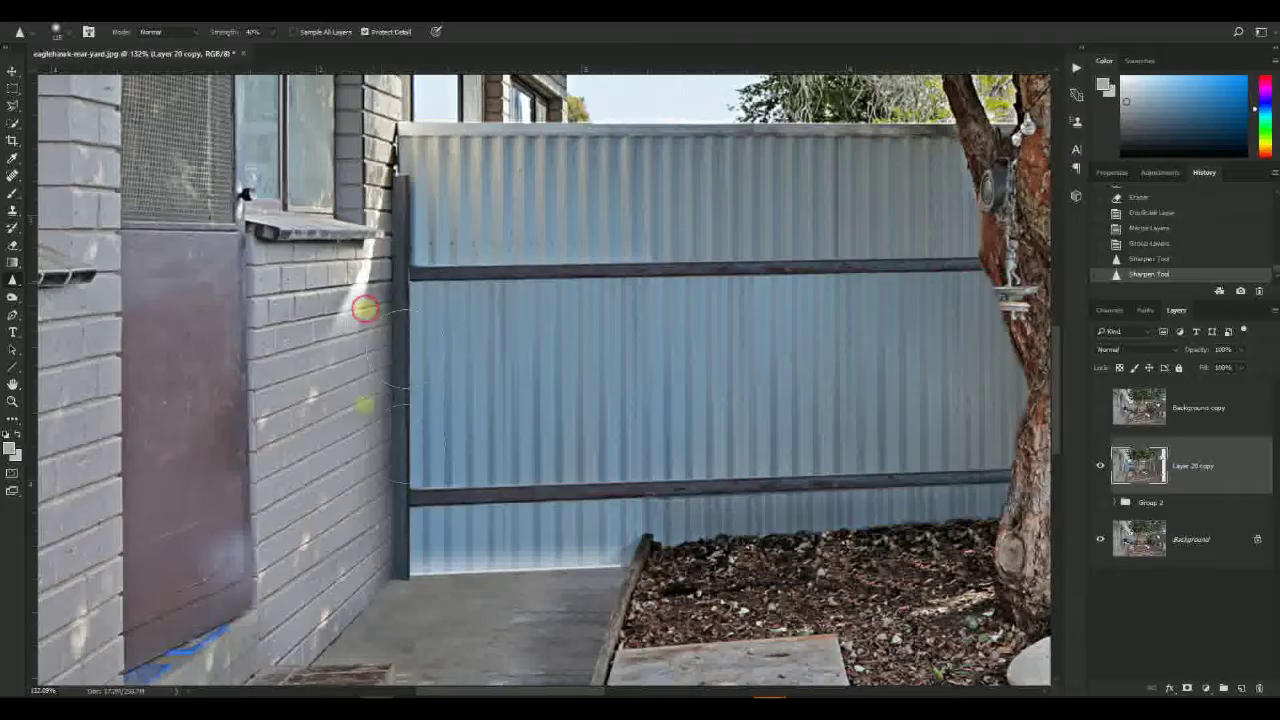
left_click_drag(371, 540, 290, 644)
- Clone the corrugated fence over the jagged upper edge of the wooden bench beside the tree
scroll(380, 597, "down", 10)
scroll(440, 463, "up", 4)
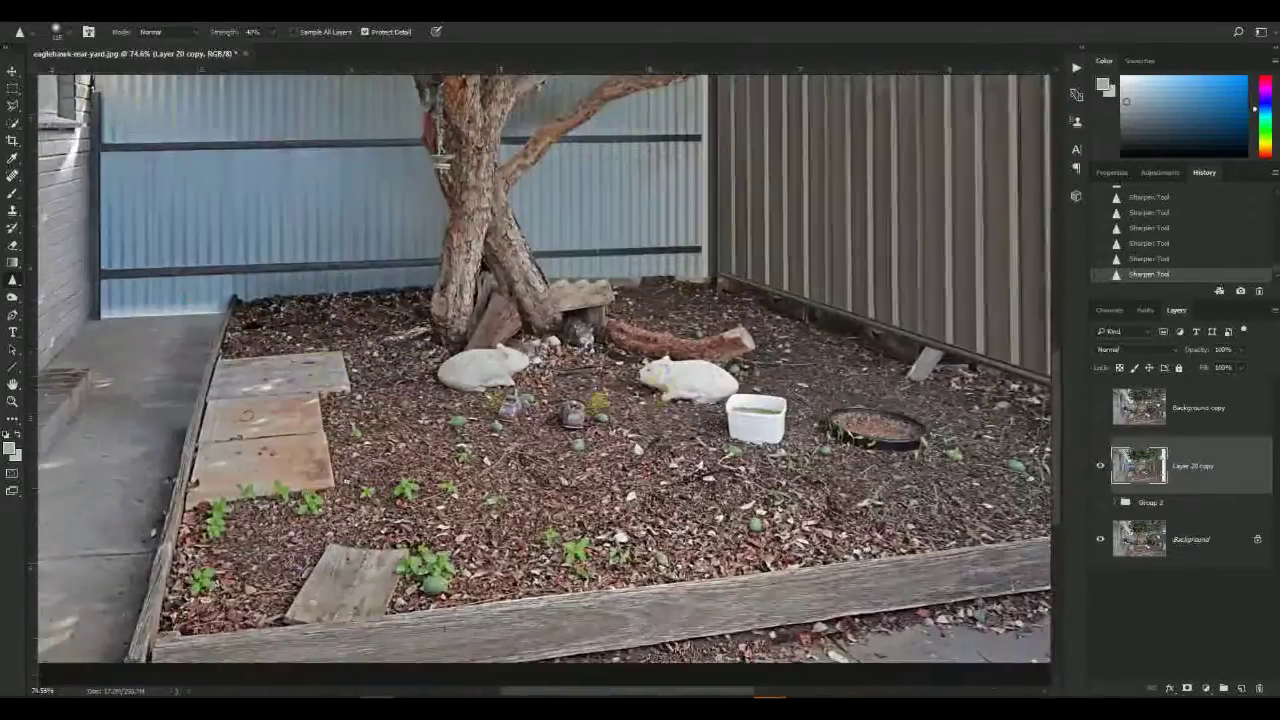
left_click_drag(640, 380, 515, 448)
key("l")
scroll(589, 397, "up", 5)
mouse_move(780, 415)
left_mouse_down()
mouse_move(343, 337)
mouse_move(677, 360)
left_mouse_up()
scroll(343, 337, "down", 5)
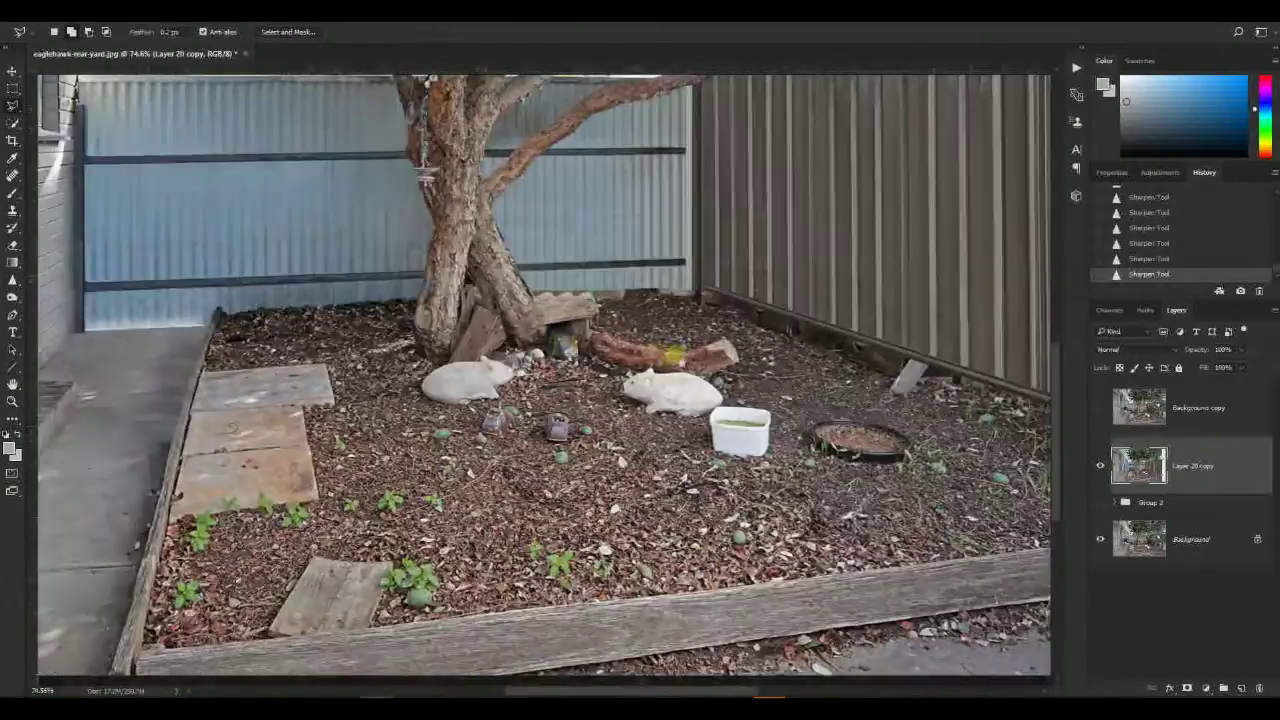
scroll(620, 310, "up", 8)
left_click_drag(265, 328, 371, 354)
left_click_drag(540, 342, 457, 342)
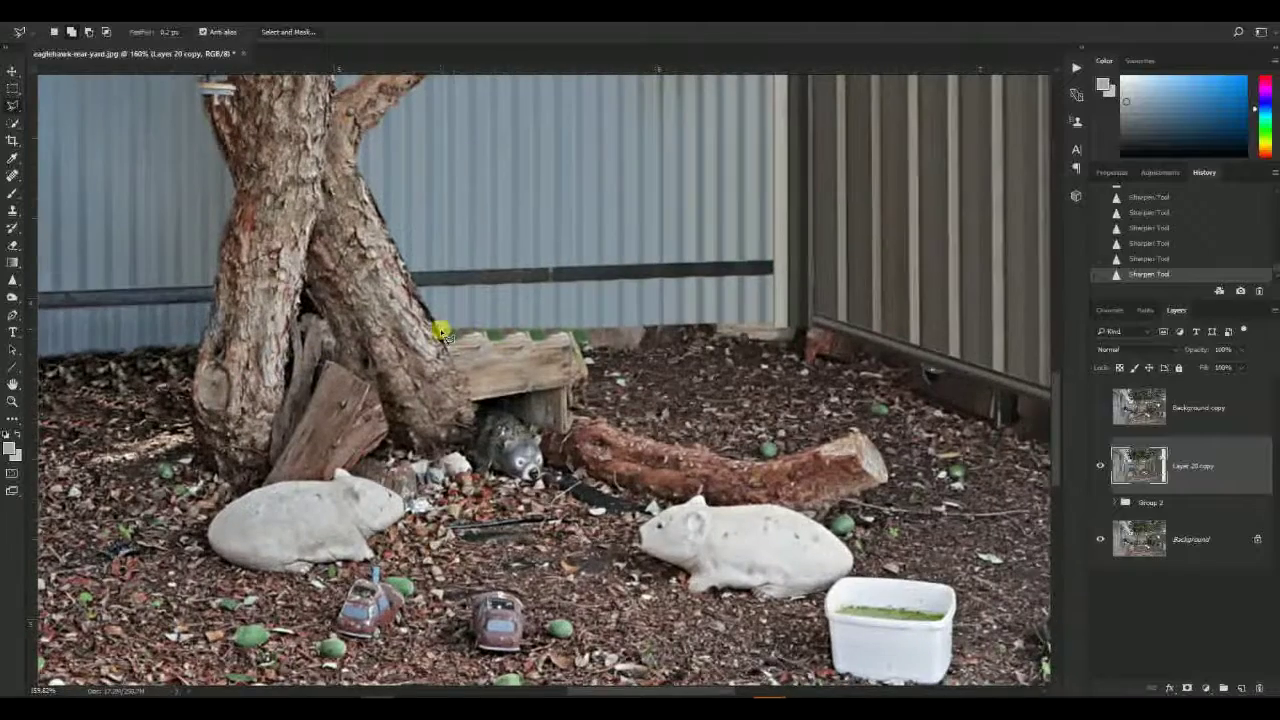
key("s")
scroll(450, 345, "up", 3)
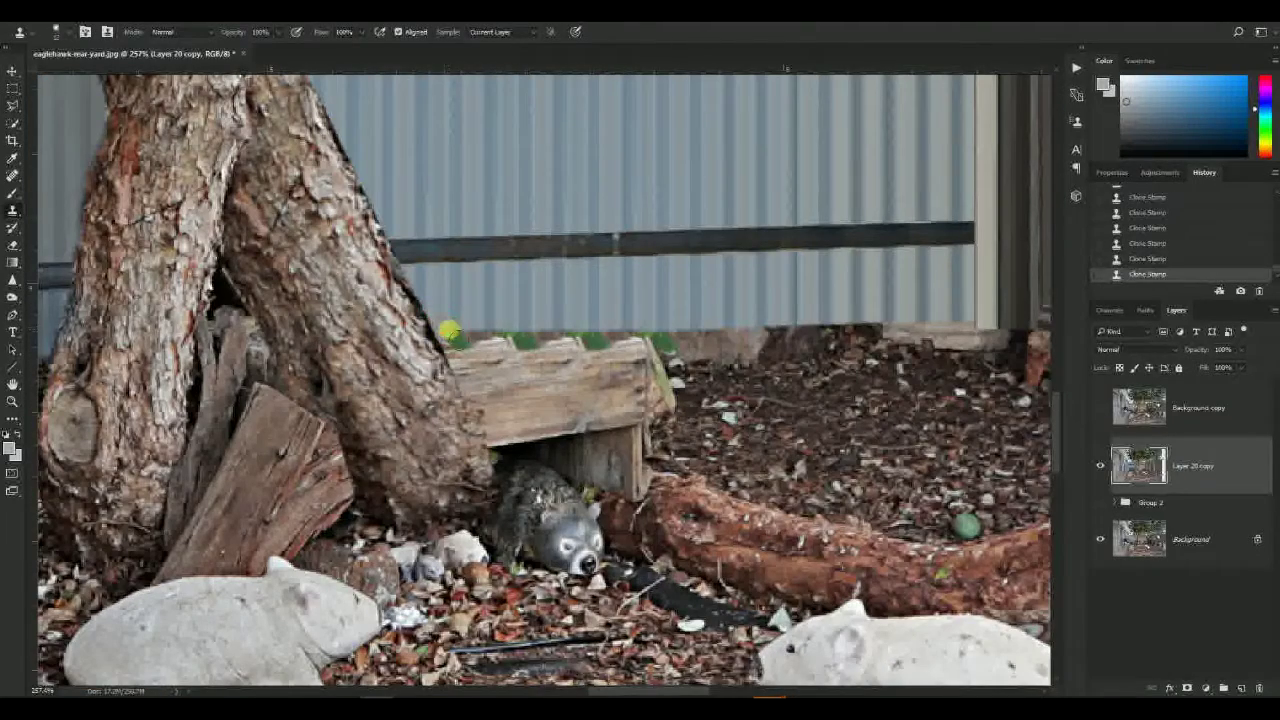
key("ctrl+z")
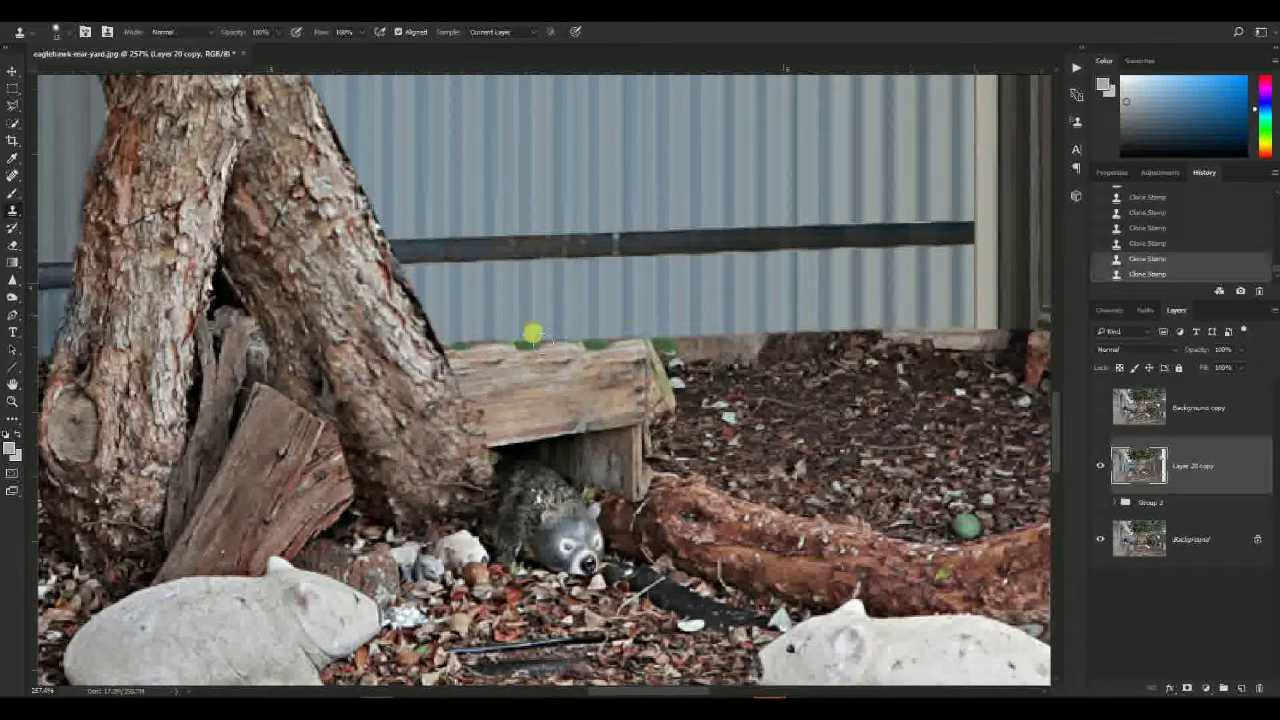
scroll(468, 352, "down", 3)
left_click_drag(463, 367, 853, 353)
- Select the mulch along the back fence beside the concrete path and copy it to a new layer
key("l")
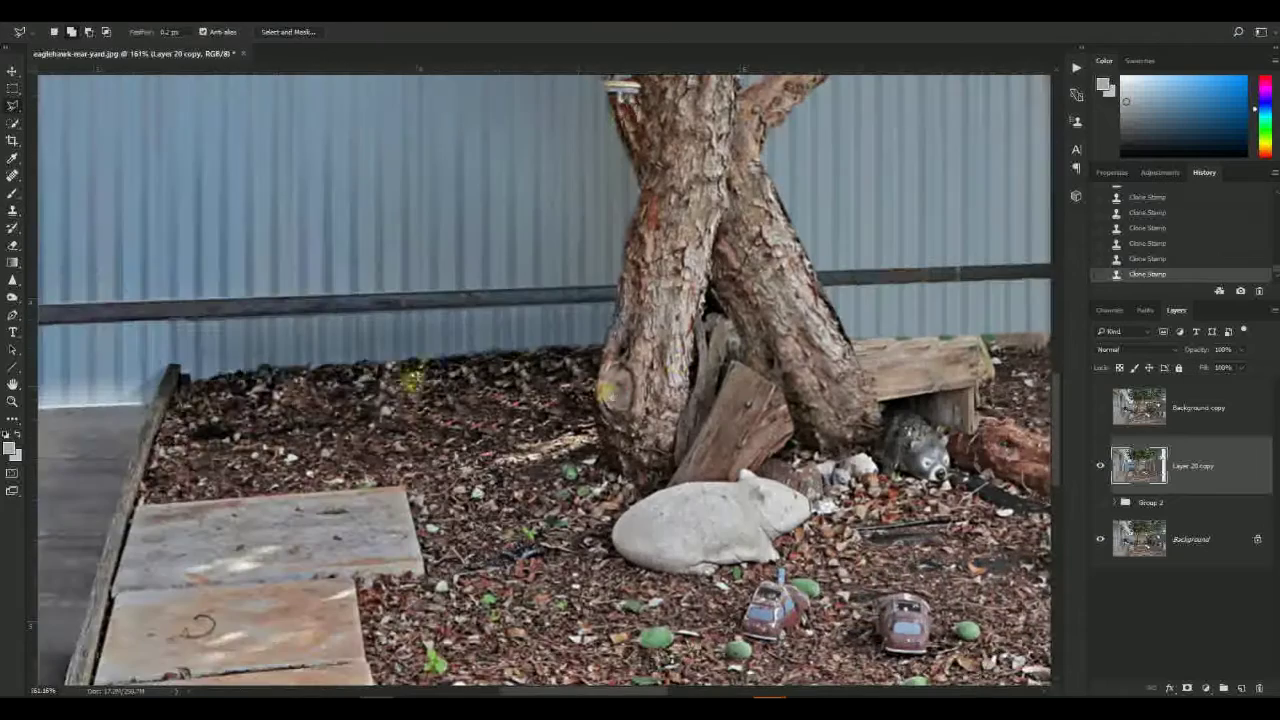
key("ctrl+j")
- Try to fit the copied mulch strip beside the tree by moving it, skewing it and flipping it vertically
key("ctrl+t")
left_click_drag(429, 377, 795, 327)
left_click_drag(914, 364, 453, 397)
left_click_drag(572, 430, 557, 447)
right_click(397, 440)
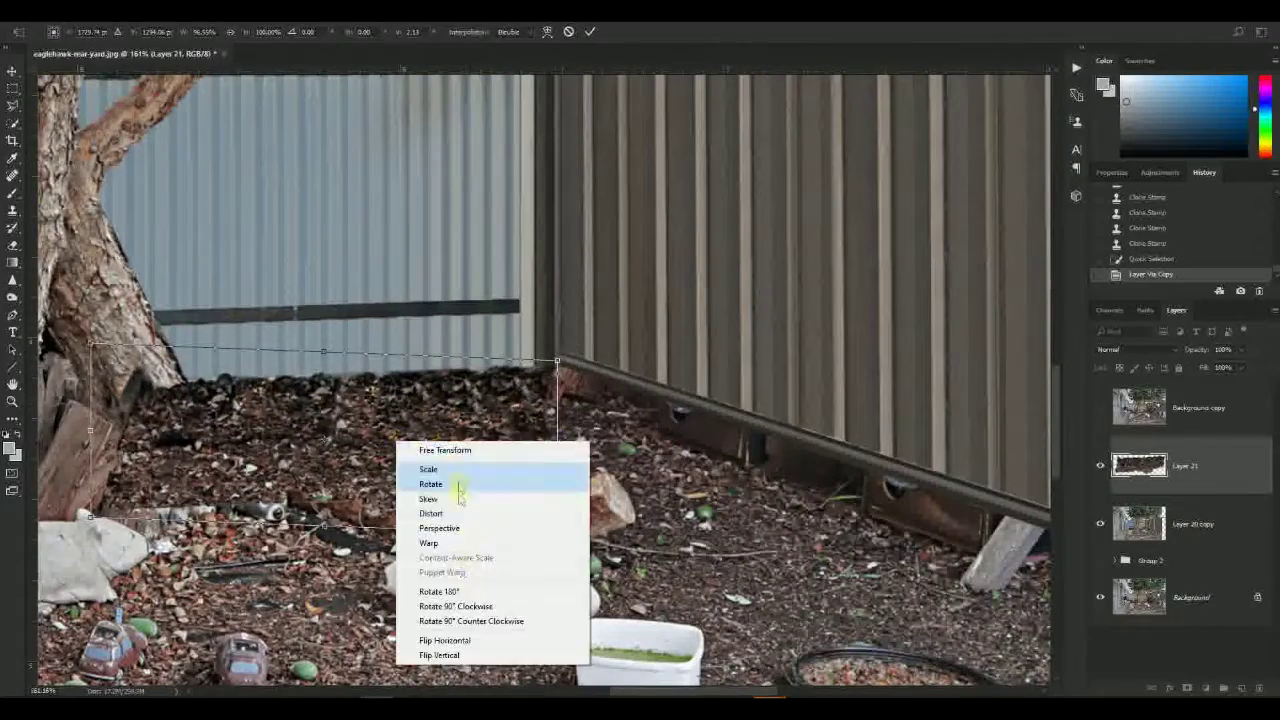
left_click(457, 655)
left_click_drag(466, 457, 711, 406)
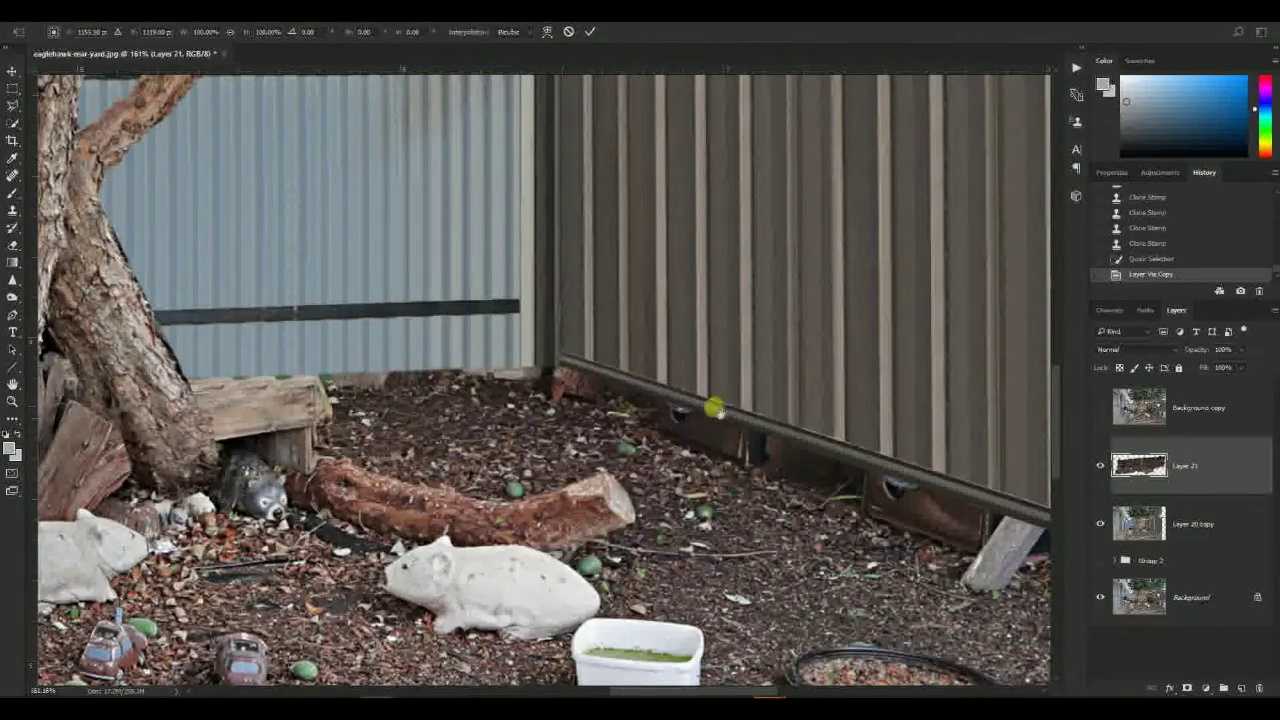
- Flip the mulch strip horizontally, place it over the bench between tree and fence corner, and skew it about -6.5°
right_click(457, 386)
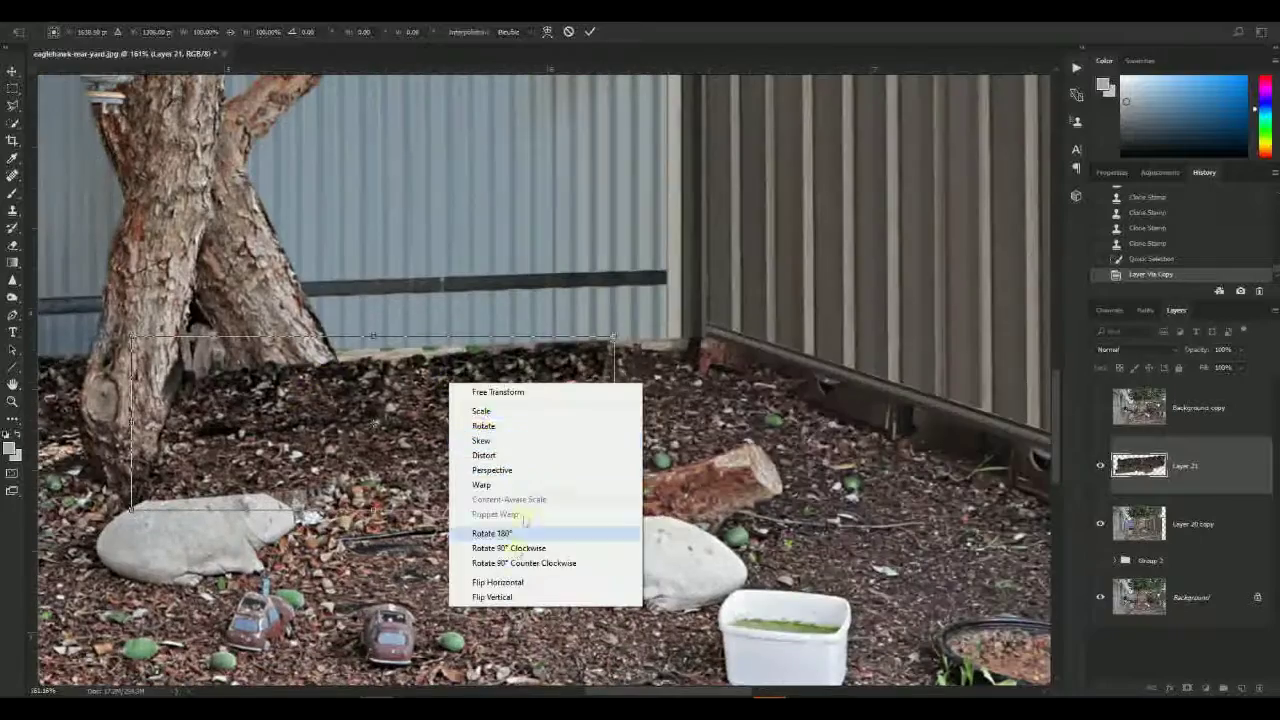
left_click(509, 580)
left_click_drag(630, 456, 650, 426)
left_click_drag(803, 435, 803, 375)
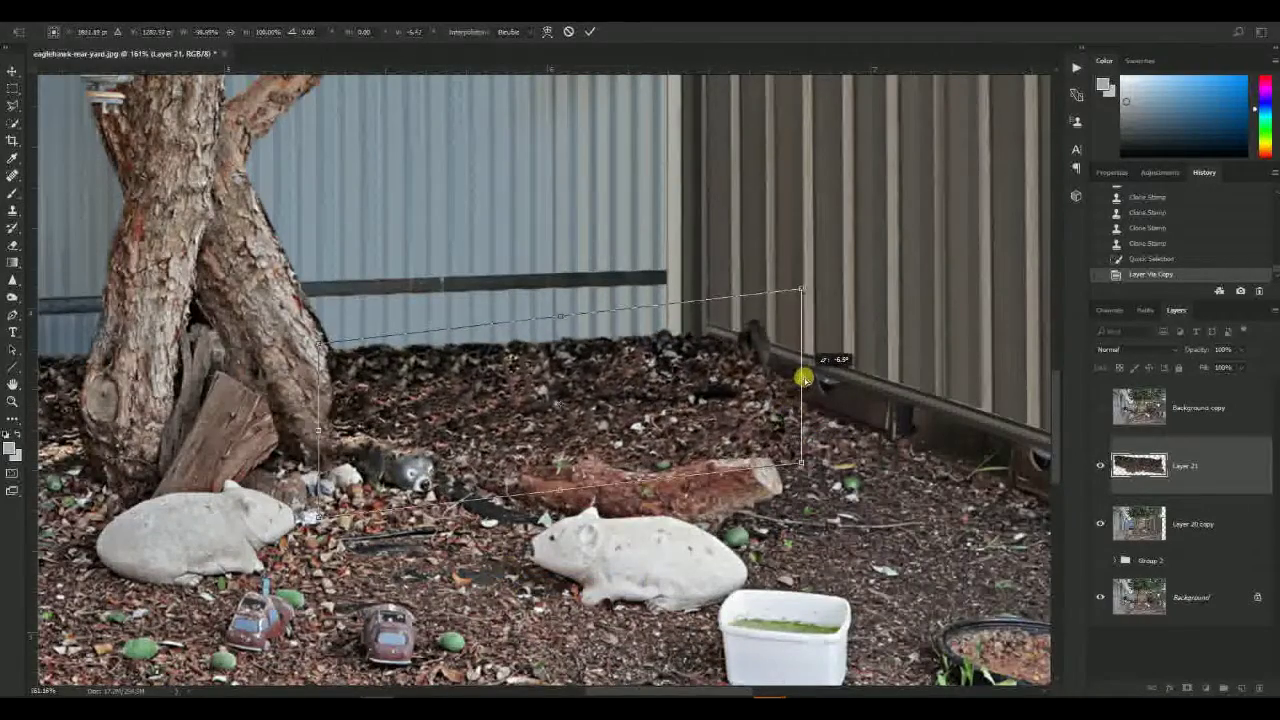
key("Return")
- Add a black mask to the mulch layer and paint the patch in over the bench and along the fence base
left_click(1187, 688, "alt")
scroll(432, 395, "up", 5)
mouse_move(395, 411)
left_mouse_down()
mouse_move(321, 415)
mouse_move(314, 376)
mouse_move(289, 347)
mouse_move(491, 363)
mouse_move(354, 408)
left_mouse_up()
right_click(321, 374, "alt")
right_click(298, 352, "alt")
left_click(820, 325, "shift")
right_click(618, 343, "alt")
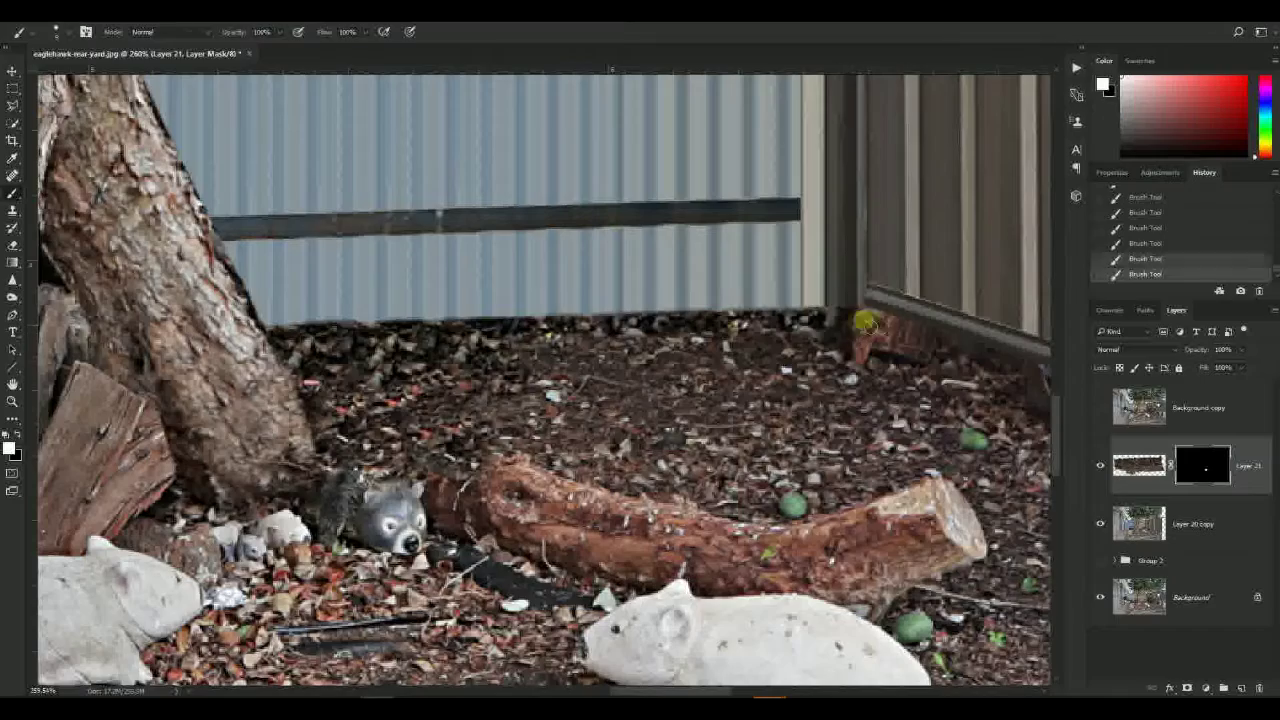
- Merge the masked mulch patch with the retouched photo layer beneath it
scroll(715, 430, "down", 13)
left_click_drag(717, 431, 652, 446)
scroll(690, 462, "up", 4)
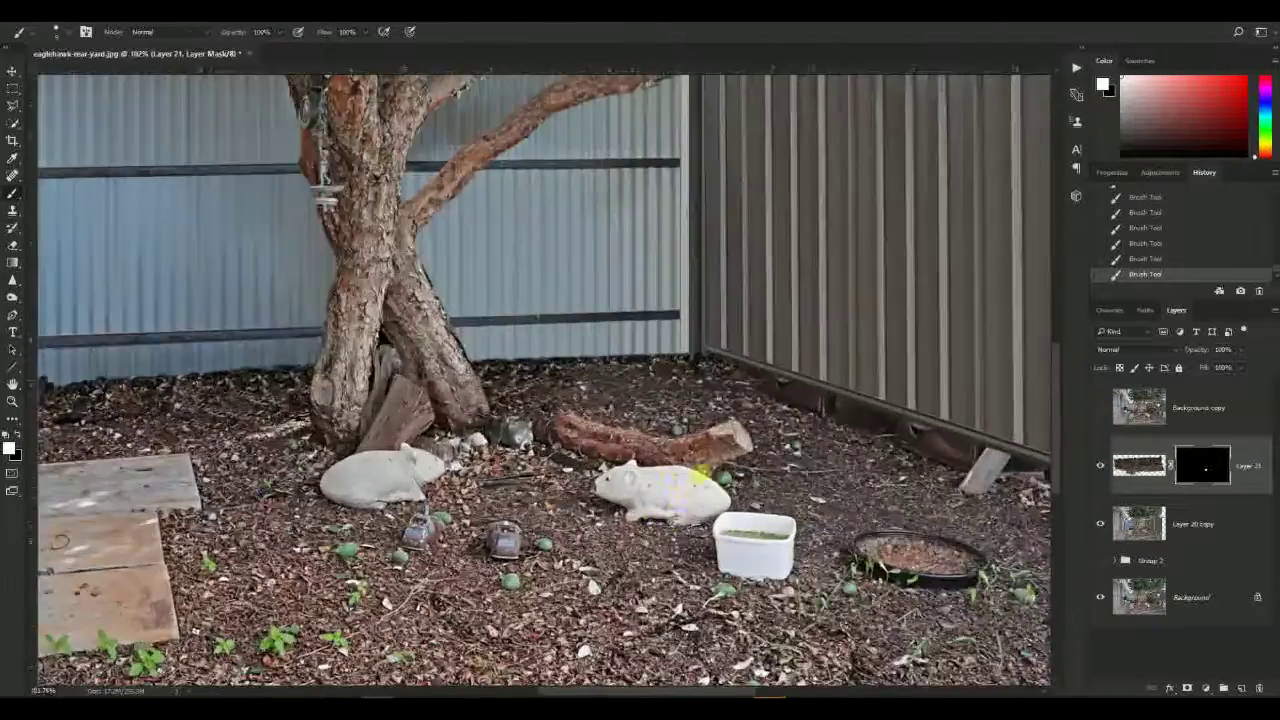
scroll(715, 472, "down", 5)
left_click(1187, 519, "shift")
key("ctrl+e")
- Compare the retouched yard with the original by briefly showing the Background copy layer
scroll(648, 397, "up", 5)
key("l")
scroll(410, 495, "up", 5)
scroll(380, 500, "down", 7)
scroll(400, 490, "up", 3)
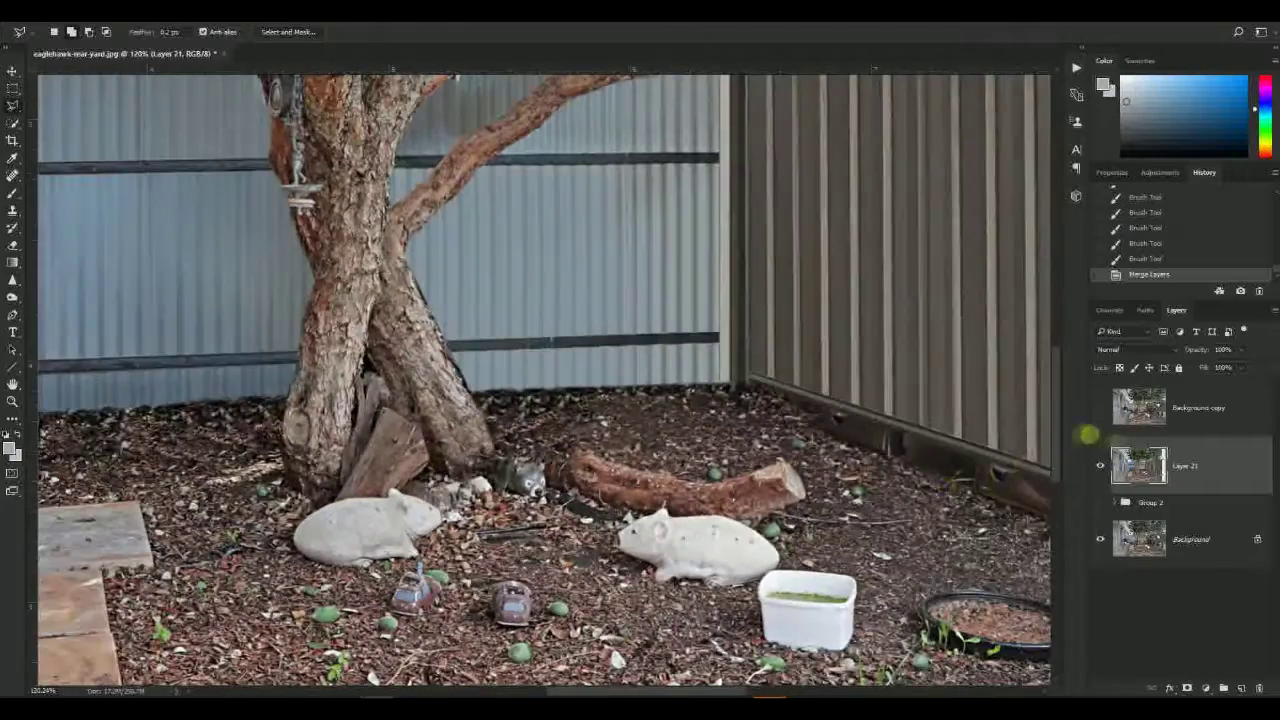
left_click(1101, 409)
left_click(1100, 409)
scroll(391, 540, "down", 3)
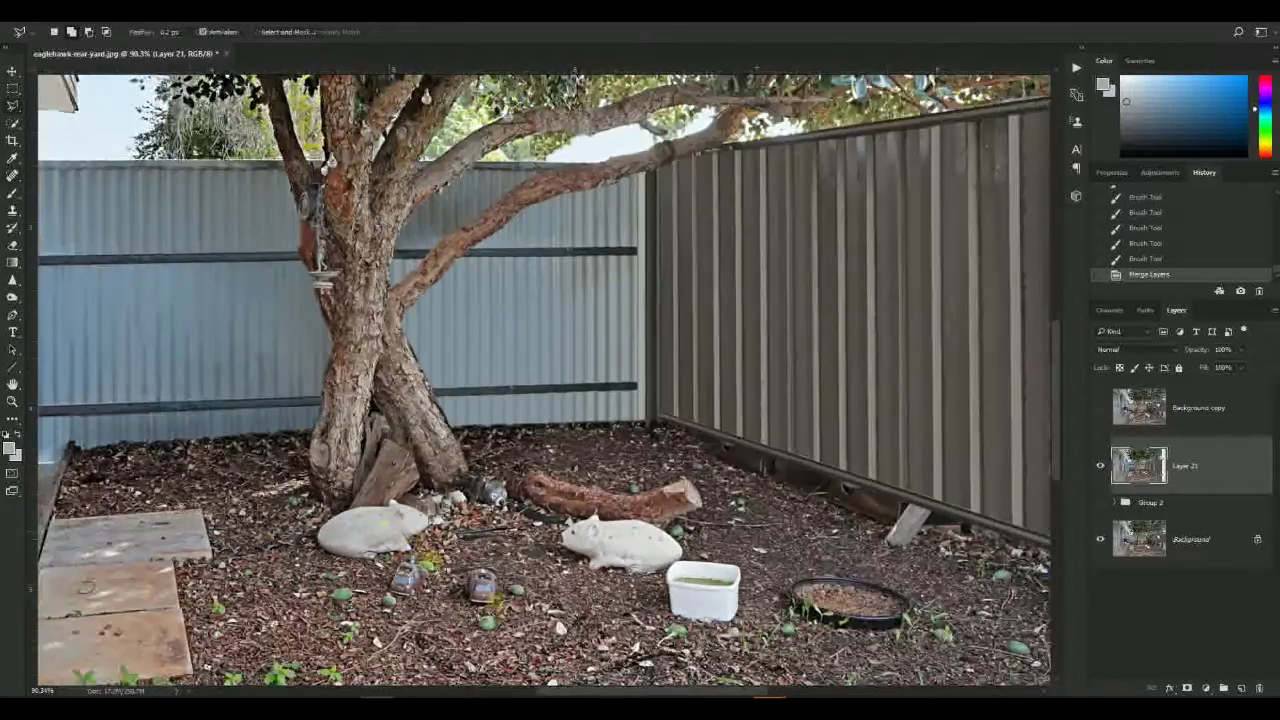
- Remove the toy car nearest the stepping stones and the green fruit beside it with the Spot Healing Brush
key("j")
scroll(412, 585, "up", 4)
left_click_drag(412, 585, 447, 485)
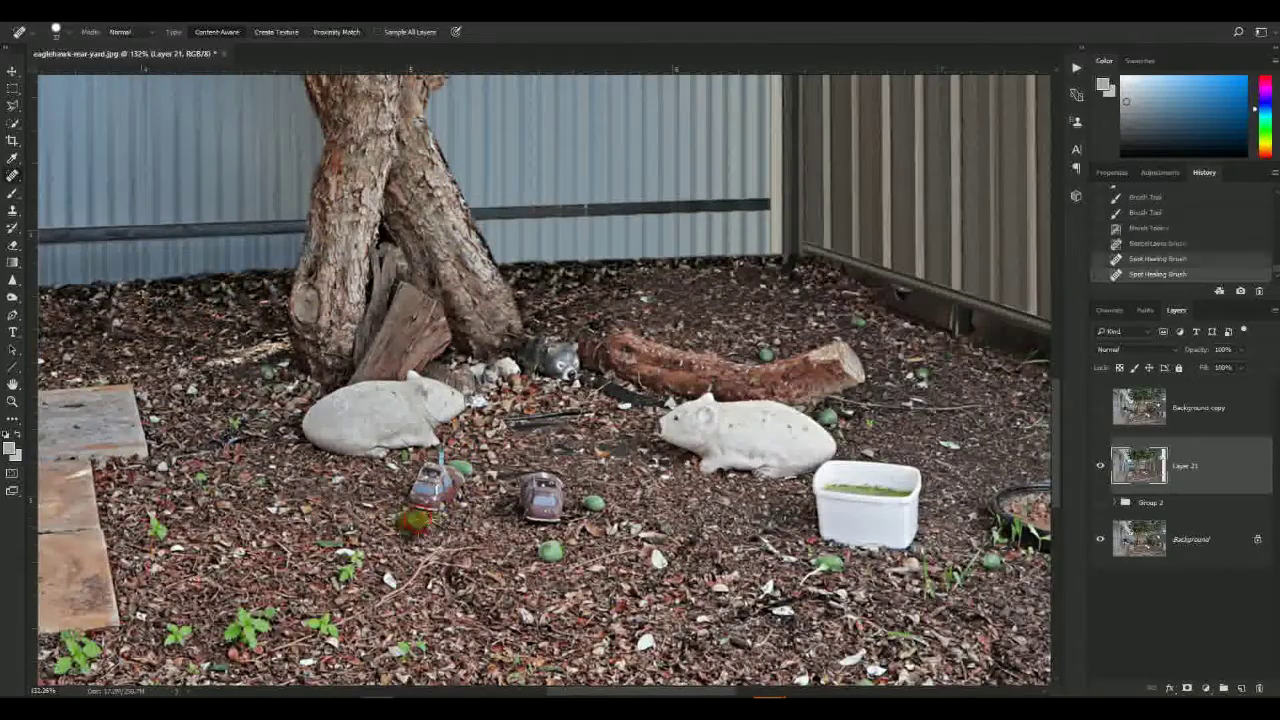
left_click_drag(425, 500, 448, 480)
key("ctrl+z")
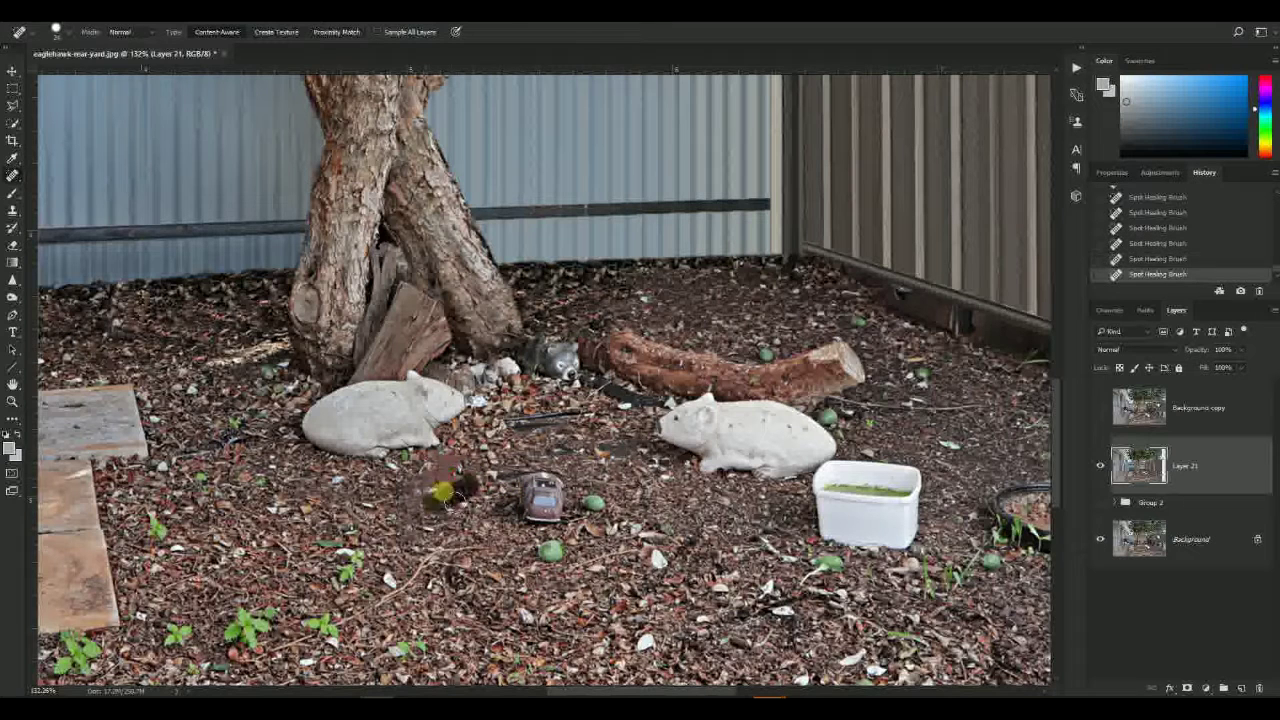
- Clone surrounding mulch over the healing smudge and the area around the toy cars in front of the statues
key("s")
right_click(363, 519, "alt")
left_click(392, 480, "alt")
mouse_move(435, 478)
left_mouse_down()
mouse_move(413, 517)
mouse_move(553, 511)
mouse_move(550, 553)
left_mouse_up()
left_click(405, 532, "alt")
left_click_drag(640, 485, 411, 514)
scroll(556, 520, "down", 4)
scroll(432, 360, "up", 8)
- Outline the mulch bed with the Polygonal Lasso along the back fence, the brown side fence base and the timber edging
key("l")
left_click_drag(120, 343, 260, 350)
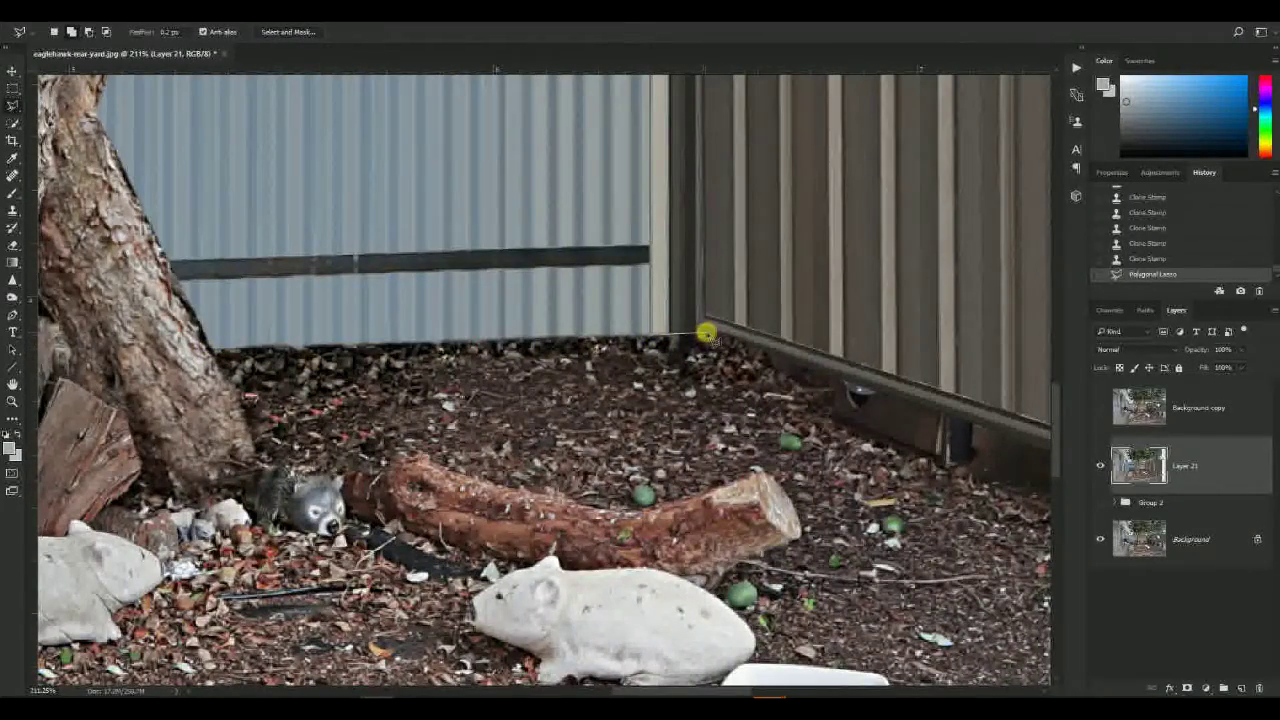
left_click(706, 333)
left_click_drag(828, 406, 256, 275)
left_click(675, 380)
mouse_move(986, 498)
left_mouse_down()
mouse_move(372, 289)
mouse_move(63, 164)
left_mouse_up()
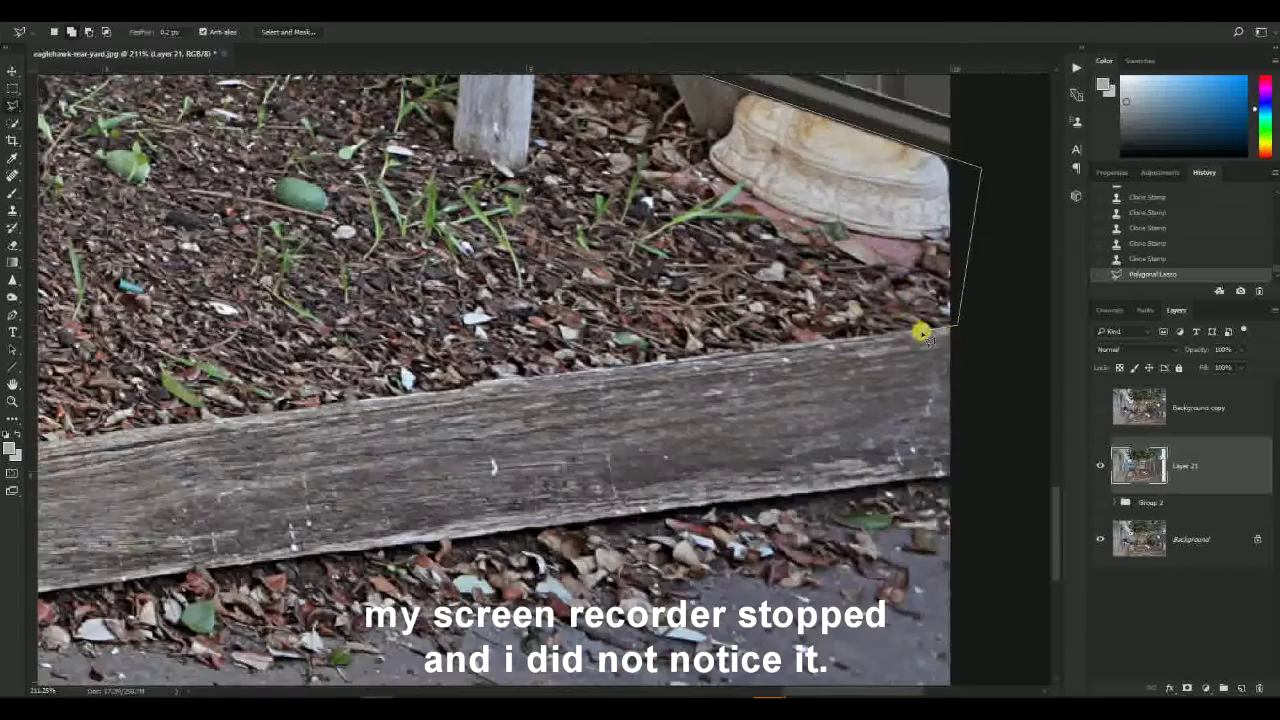
scroll(314, 409, "down", 7)
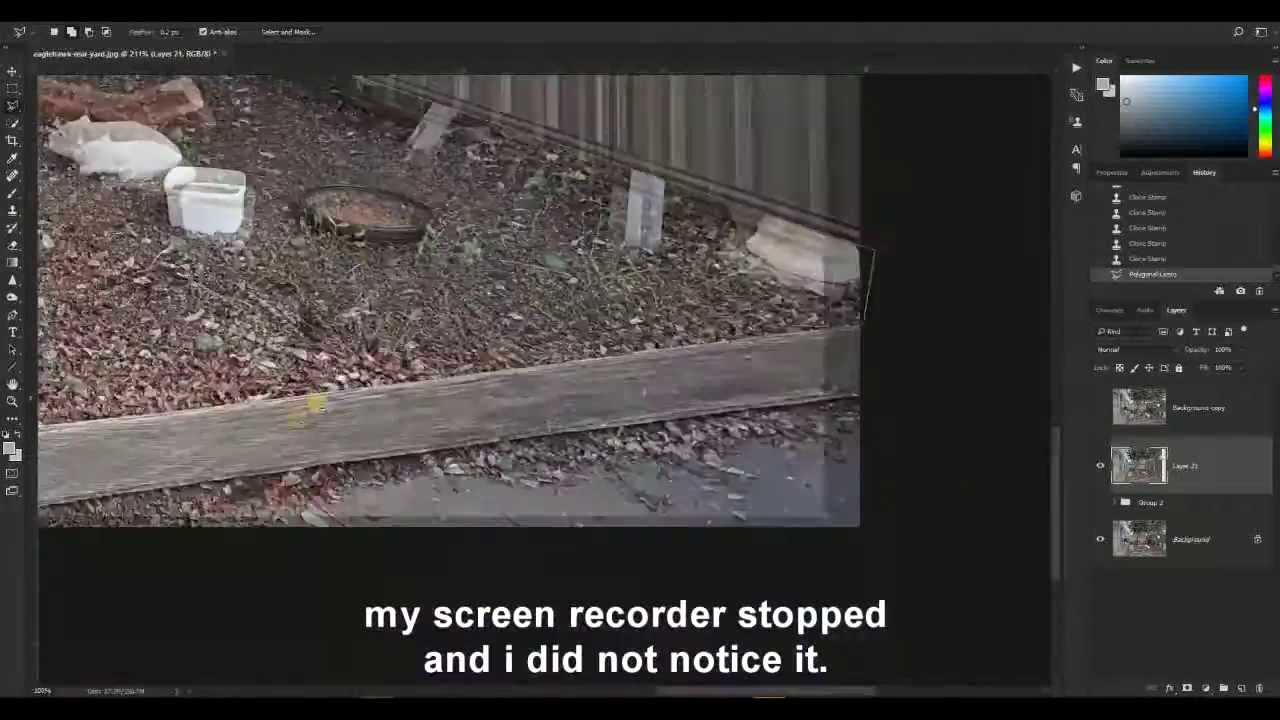
scroll(480, 400, "up", 2)
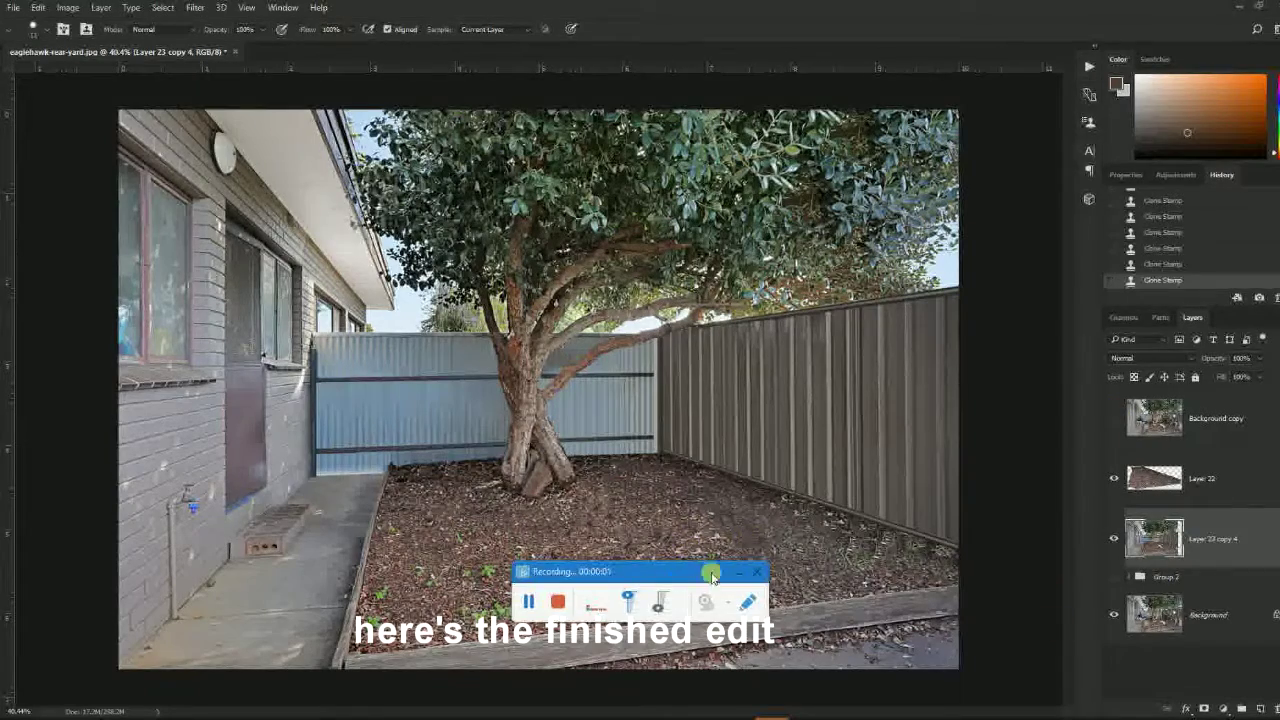
- Toggle the Background copy layer repeatedly to compare the finished edit with the original backyard photo
left_click(744, 573)
left_click(1114, 479)
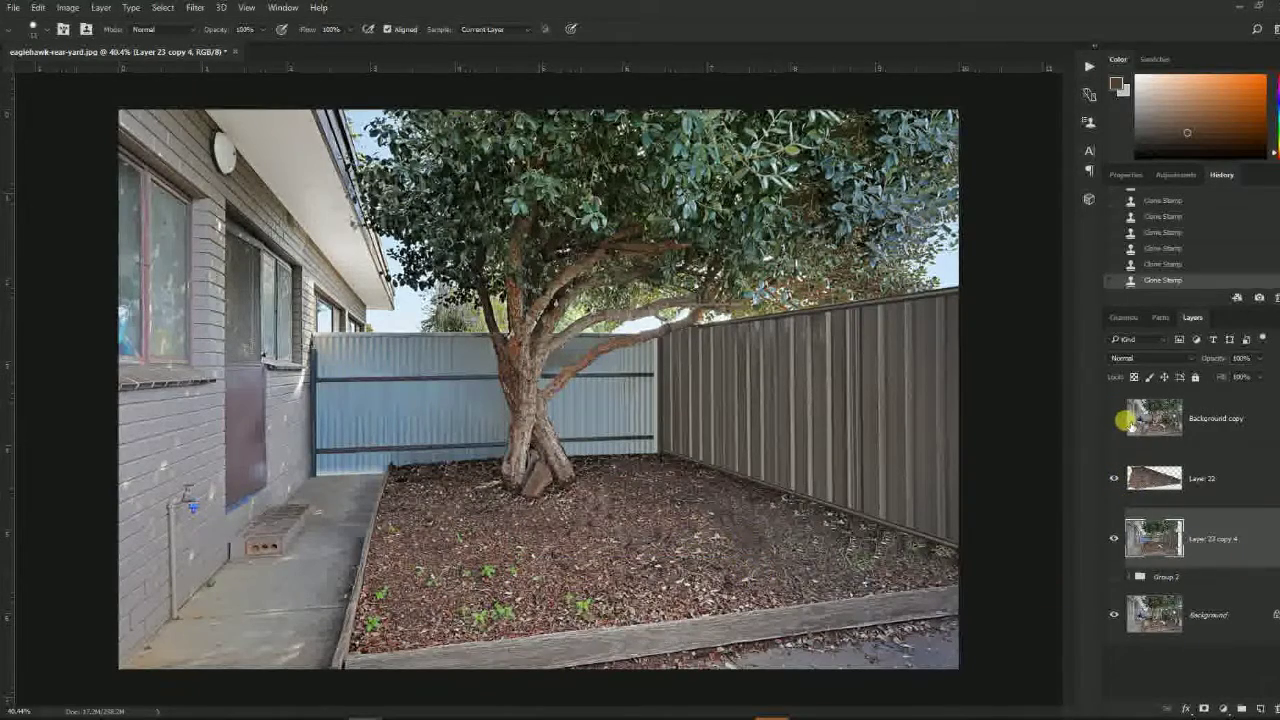
left_click(1114, 419)
left_click(1114, 419)
left_click(1114, 419)
left_click(1114, 419)
left_click(1115, 419)
left_click(1115, 419)
left_click(1115, 419)
left_click(1115, 419)
left_click(1115, 419)
left_click(1115, 419)
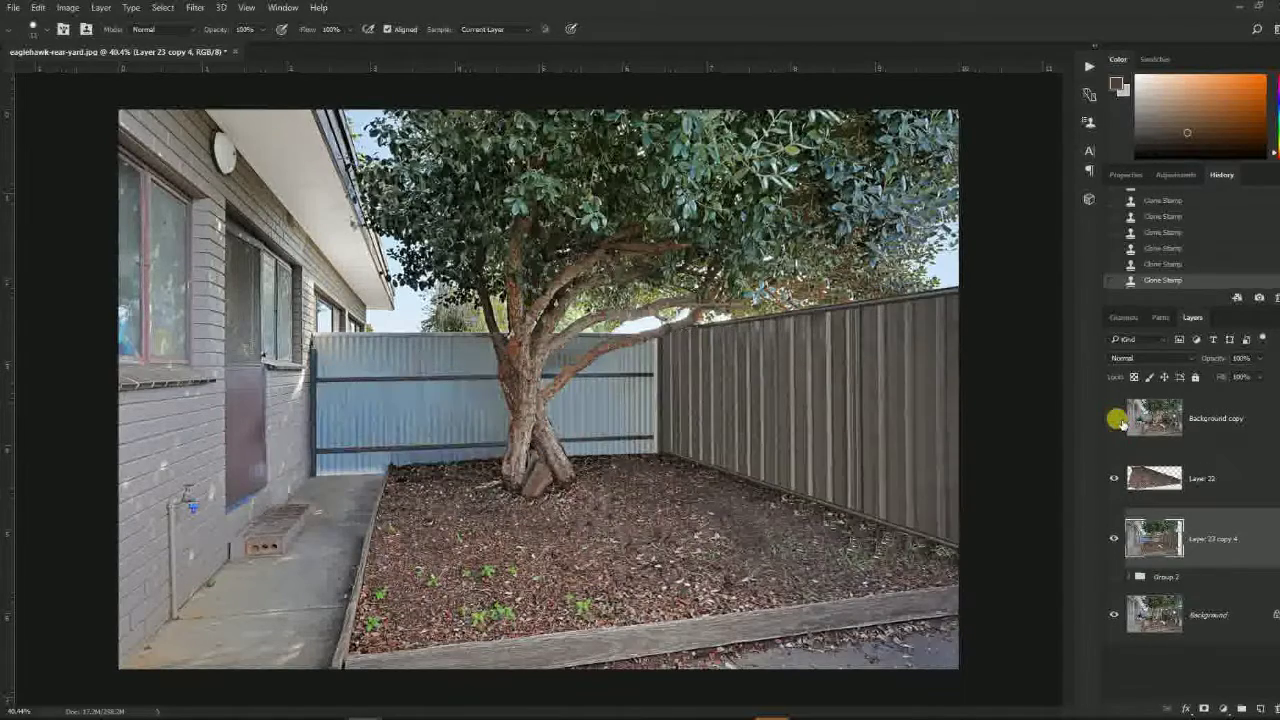
left_click(1115, 419)
left_click(1115, 419)
left_click(1115, 419)
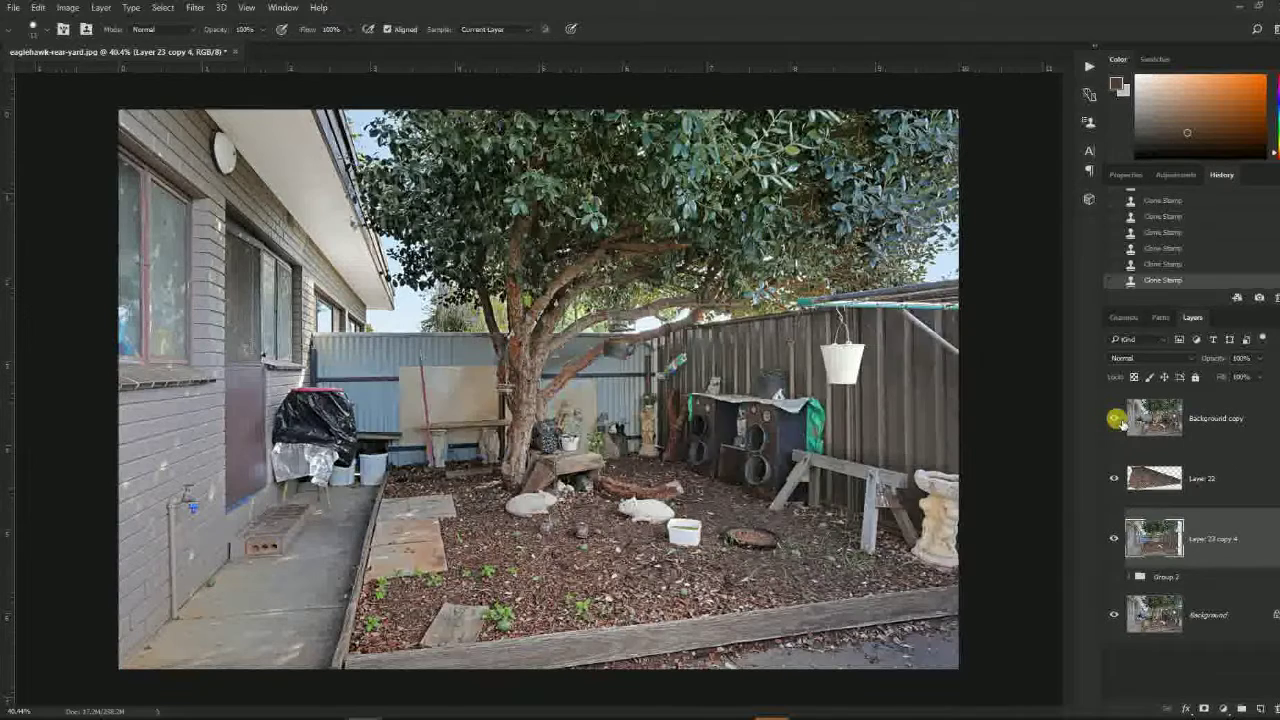
left_click(1115, 419)
left_click(1115, 419)
left_click(1115, 419)
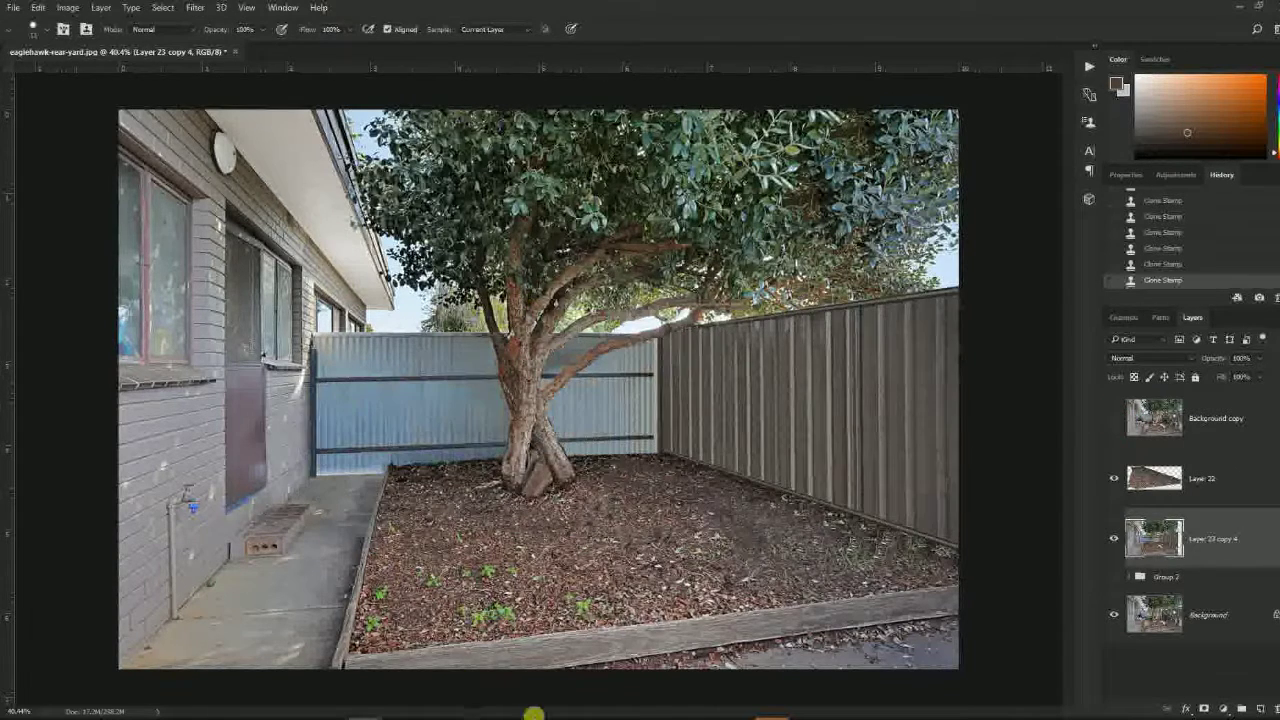